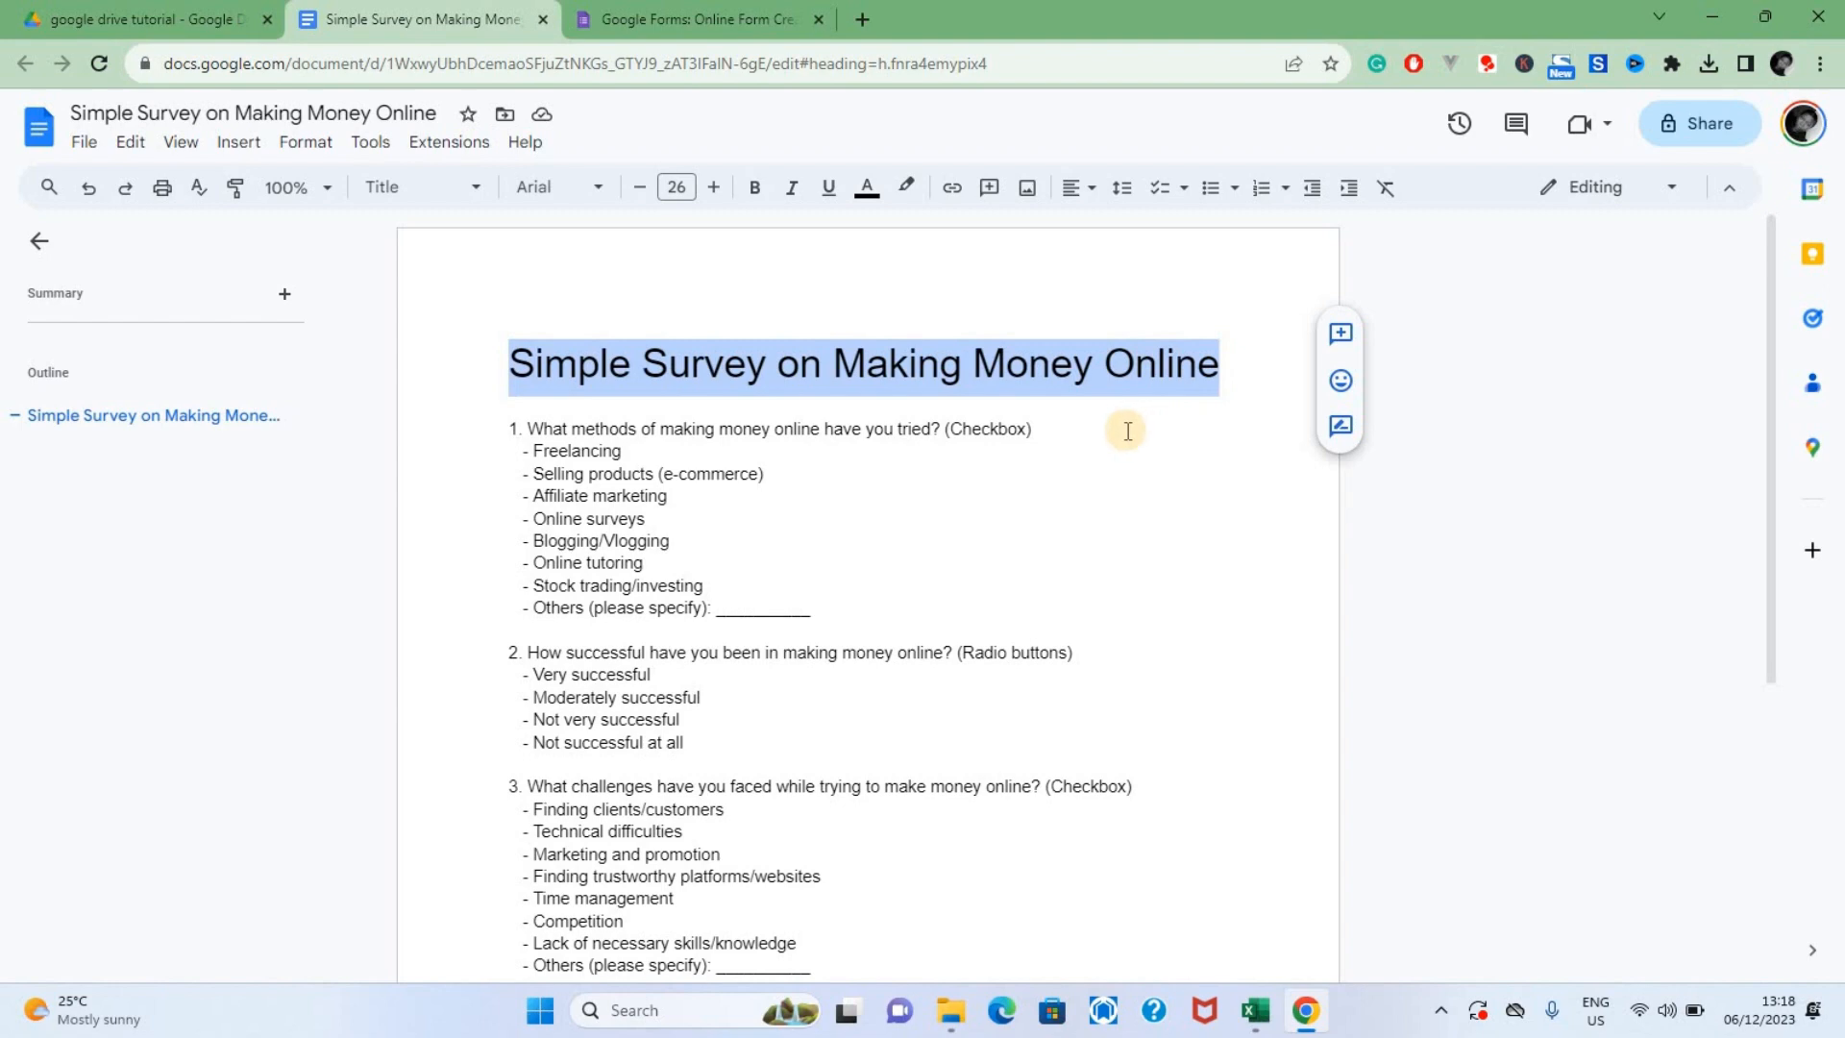
Switch from the survey document to Google Forms and create a new blank form
{"action": "scroll", "coordinate": [1127, 430], "scroll_direction": "down", "scroll_amount": 5}
{"action": "scroll", "coordinate": [1125, 431], "scroll_direction": "up", "scroll_amount": 5}
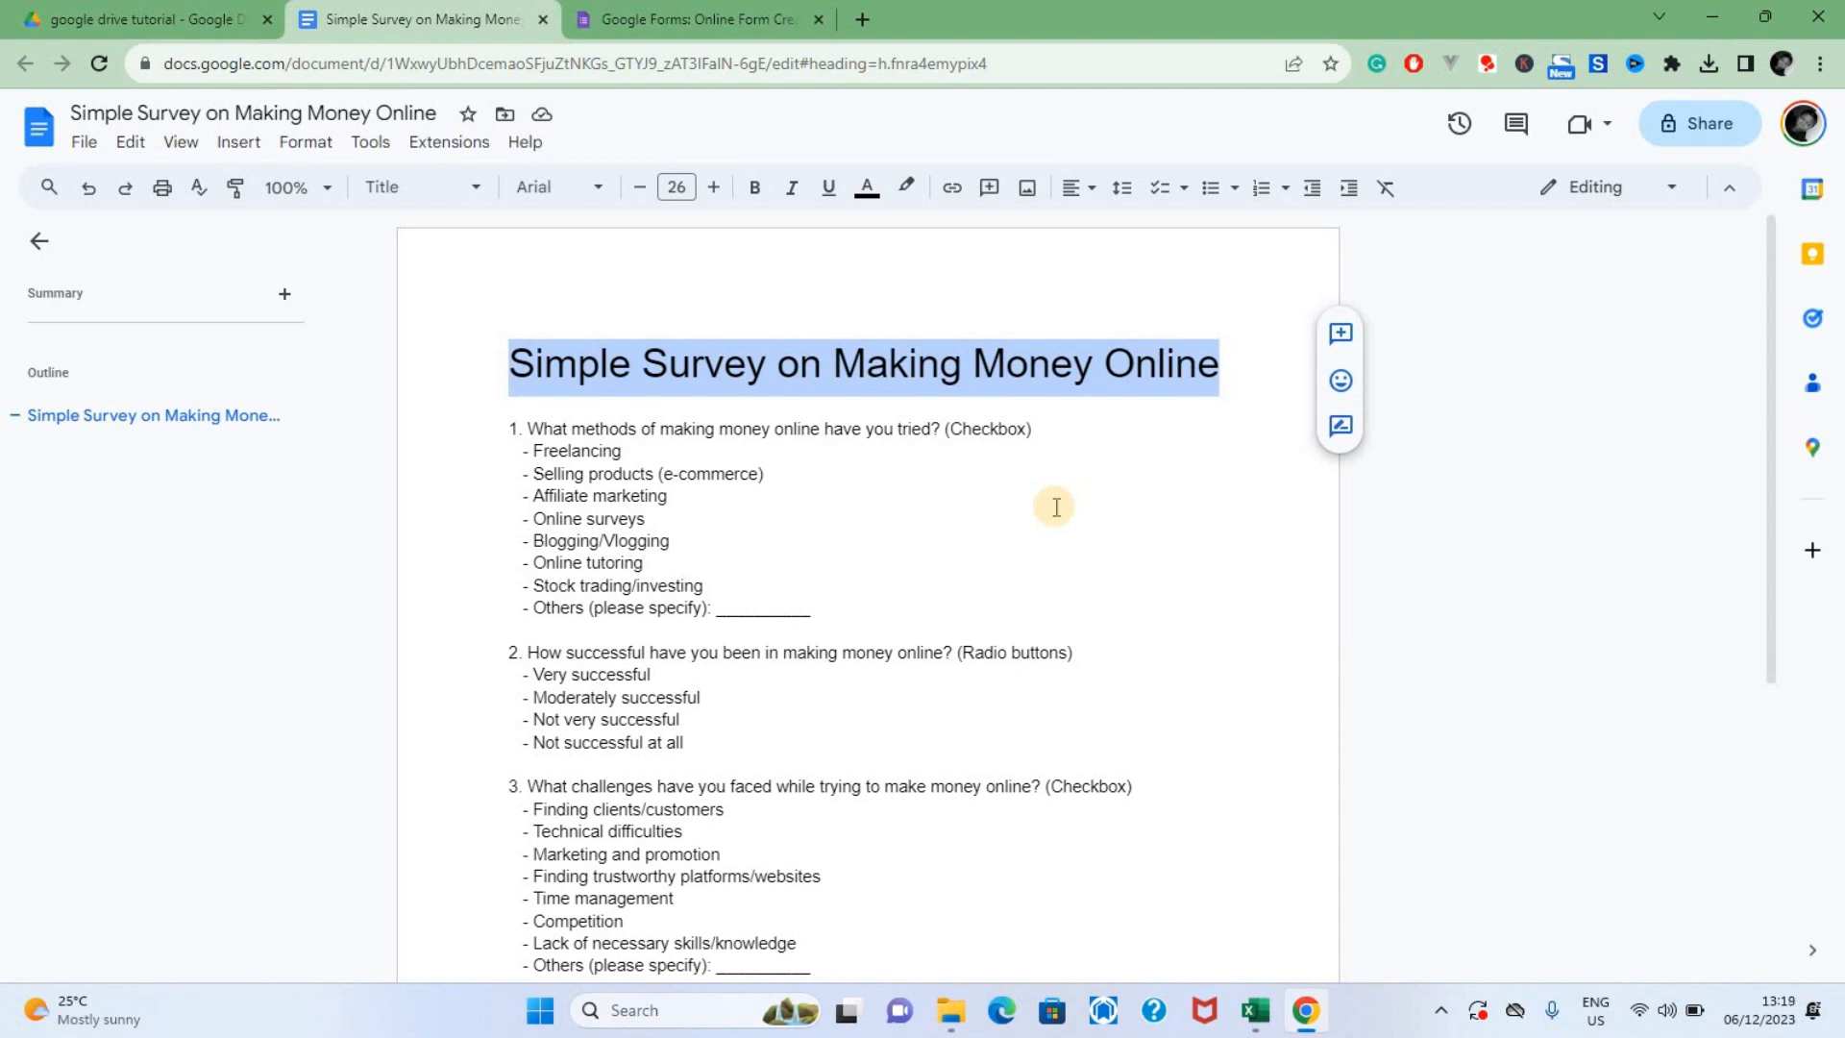
{"action": "left_click", "coordinate": [643, 10]}
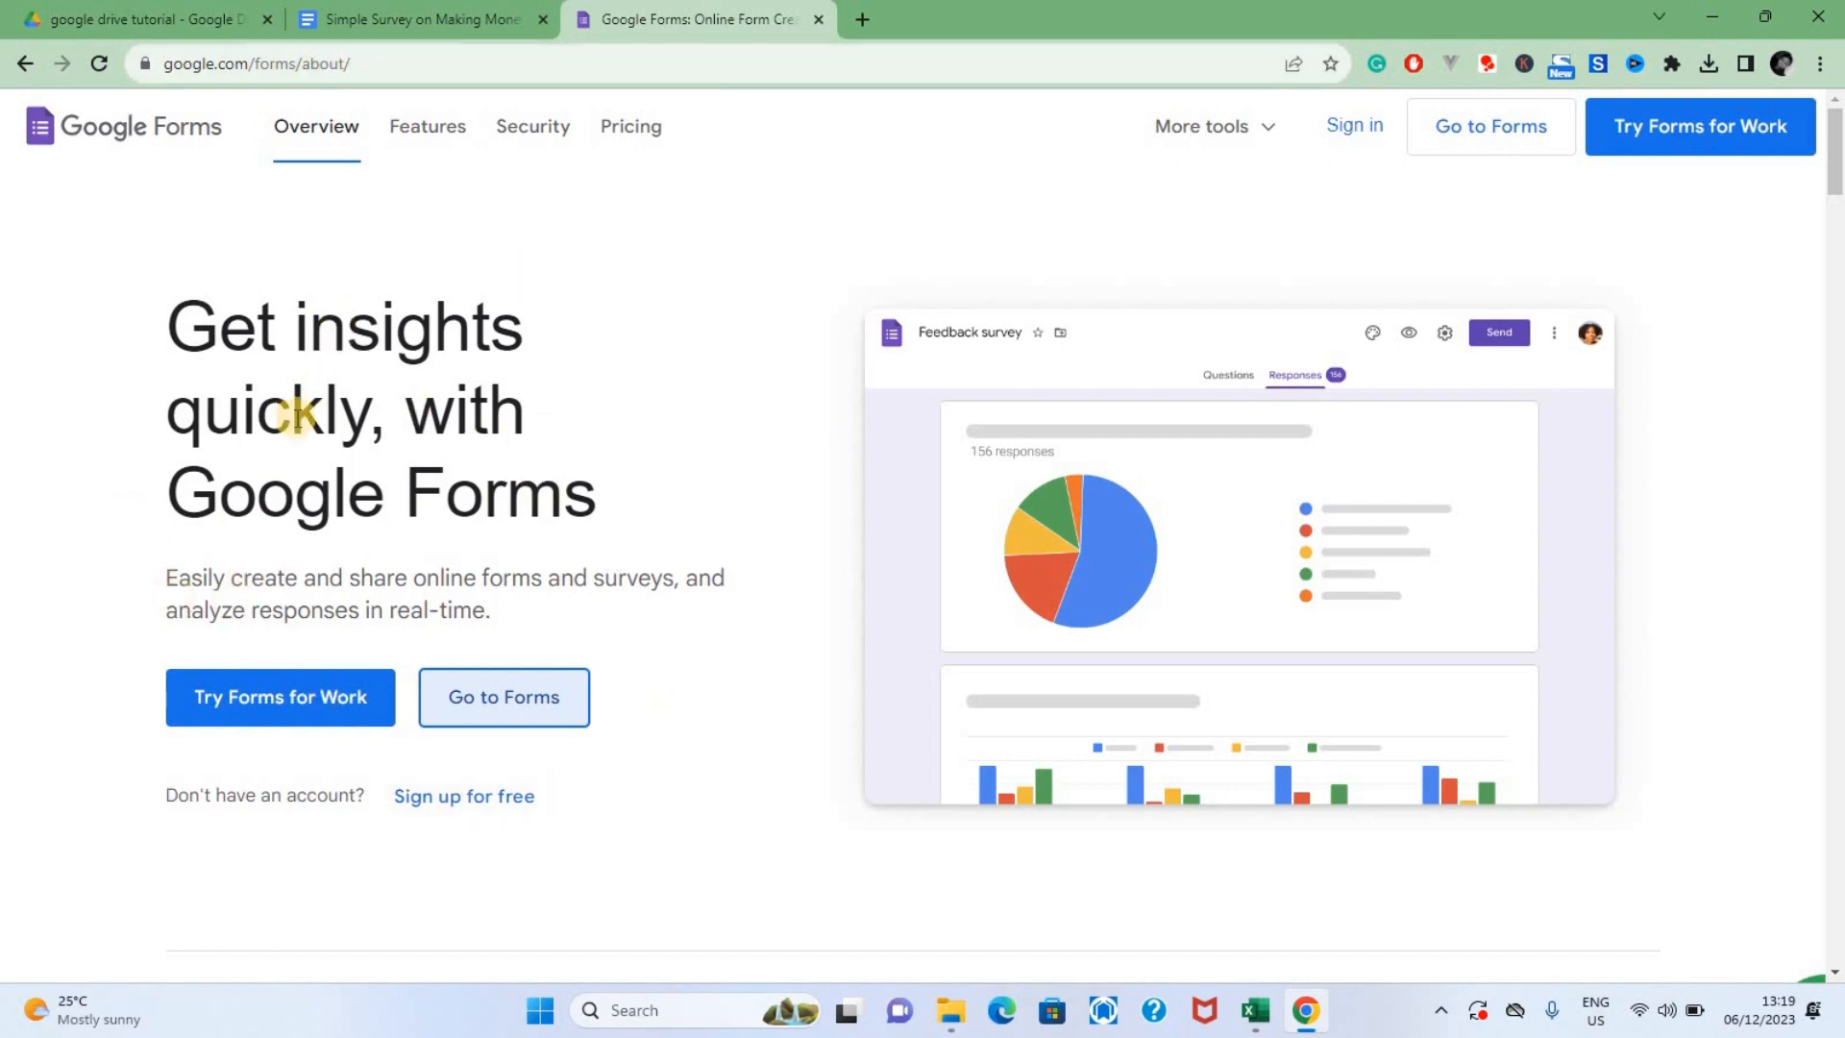
{"action": "left_click", "coordinate": [333, 716]}
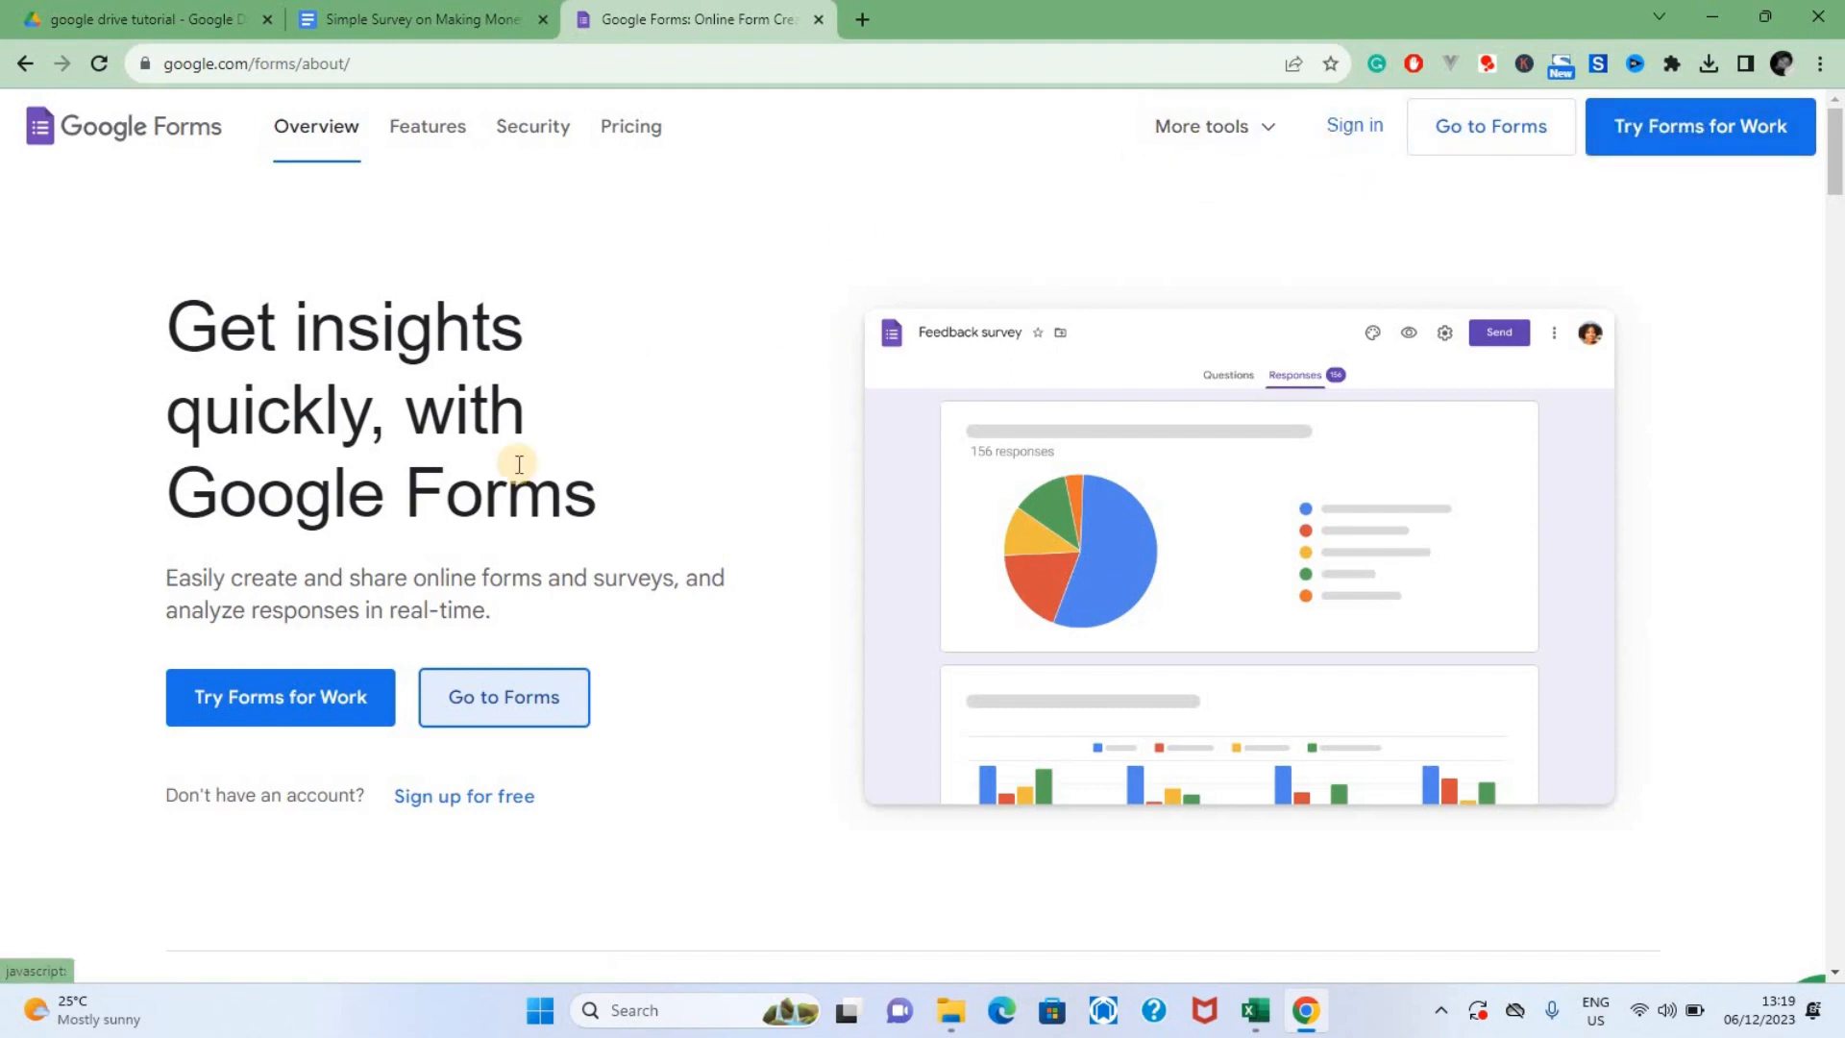
{"action": "scroll", "coordinate": [707, 400], "scroll_direction": "down", "scroll_amount": 1}
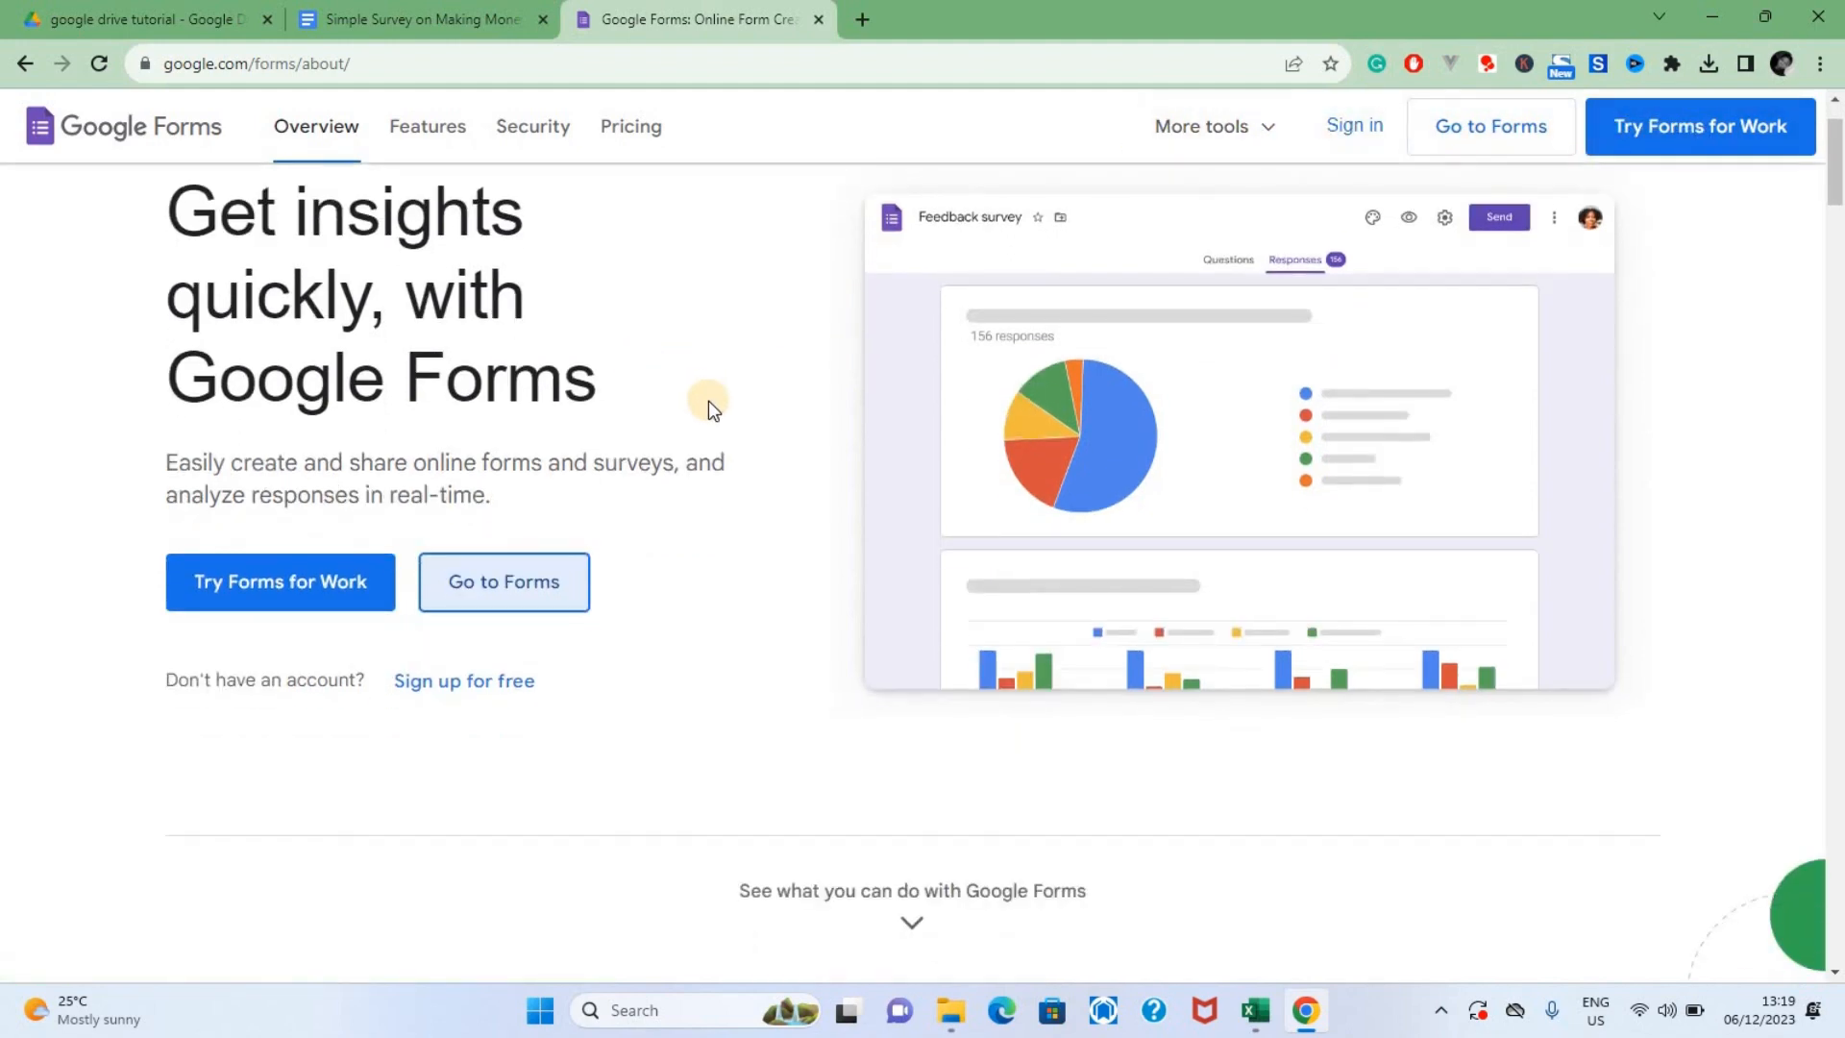
{"action": "scroll", "coordinate": [707, 400], "scroll_direction": "up", "scroll_amount": 1}
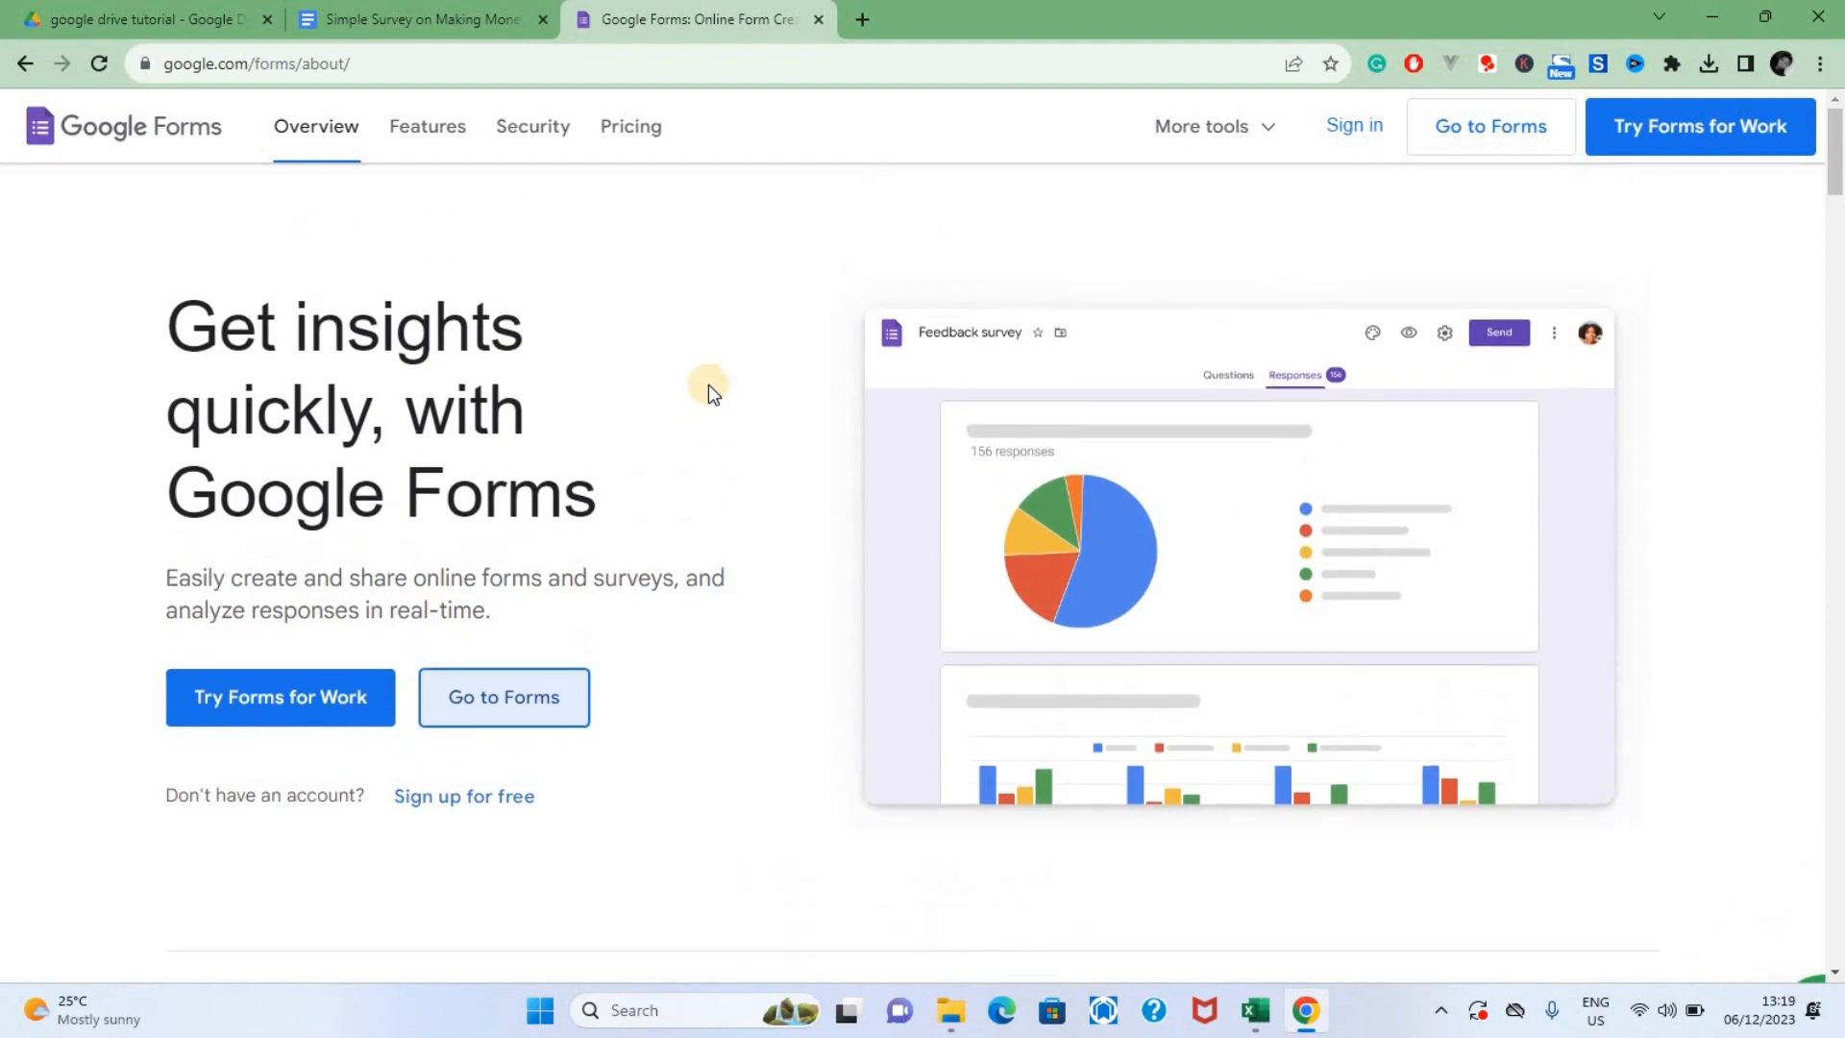
{"action": "left_click", "coordinate": [489, 707]}
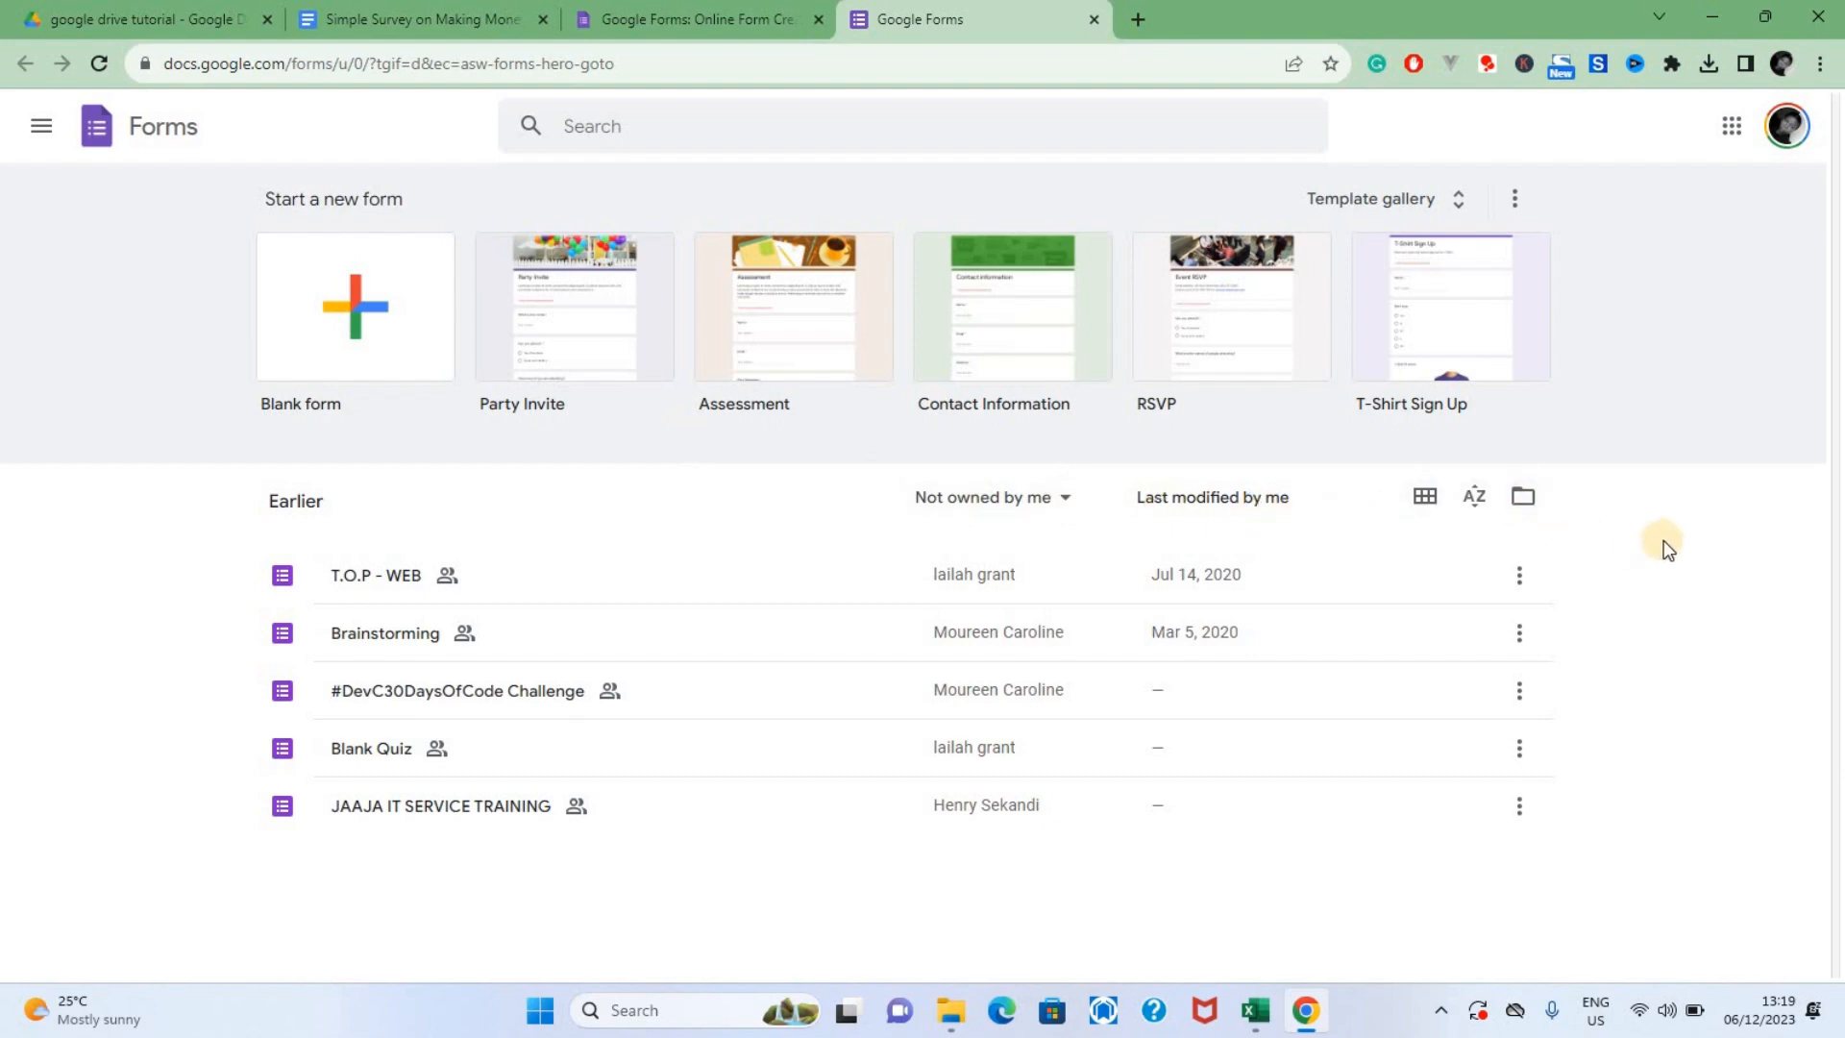
{"action": "left_click", "coordinate": [303, 307]}
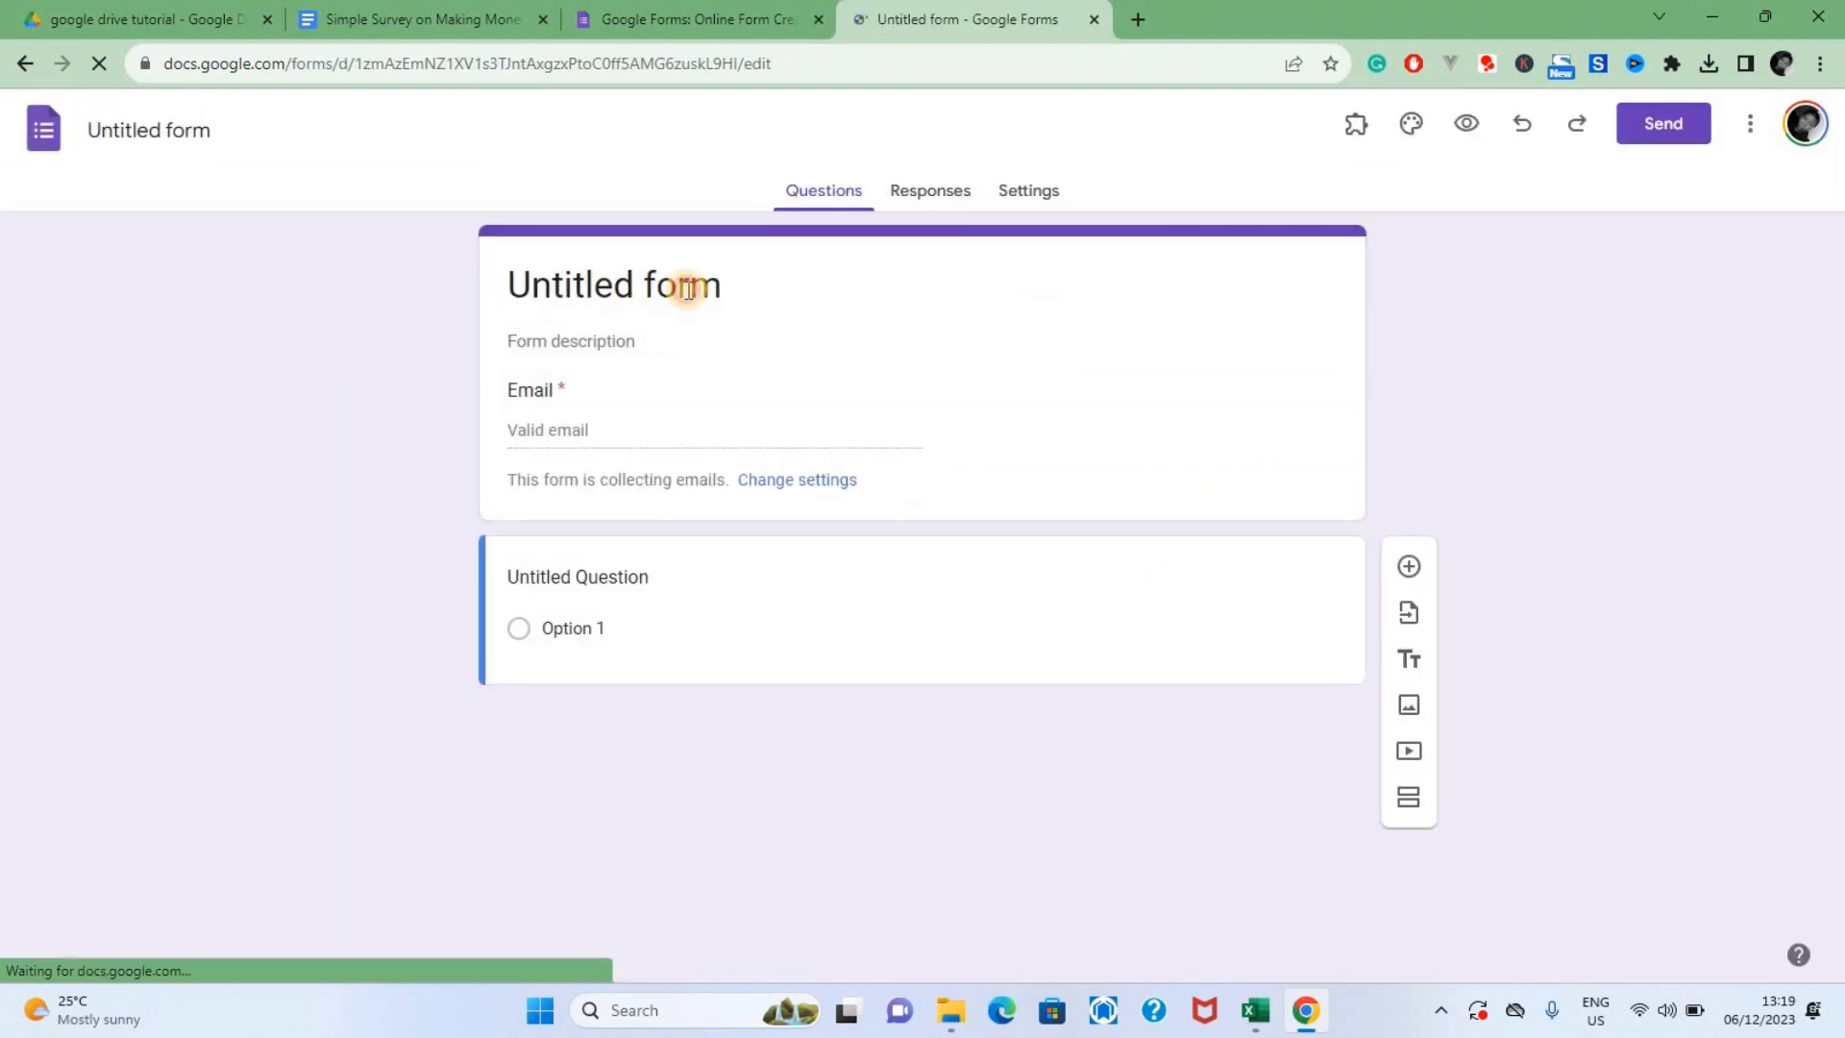
Title the form "Survey on Making Money Online" using the document's heading without "Simple", and apply that title as the form's file name
{"action": "triple_click", "coordinate": [688, 289]}
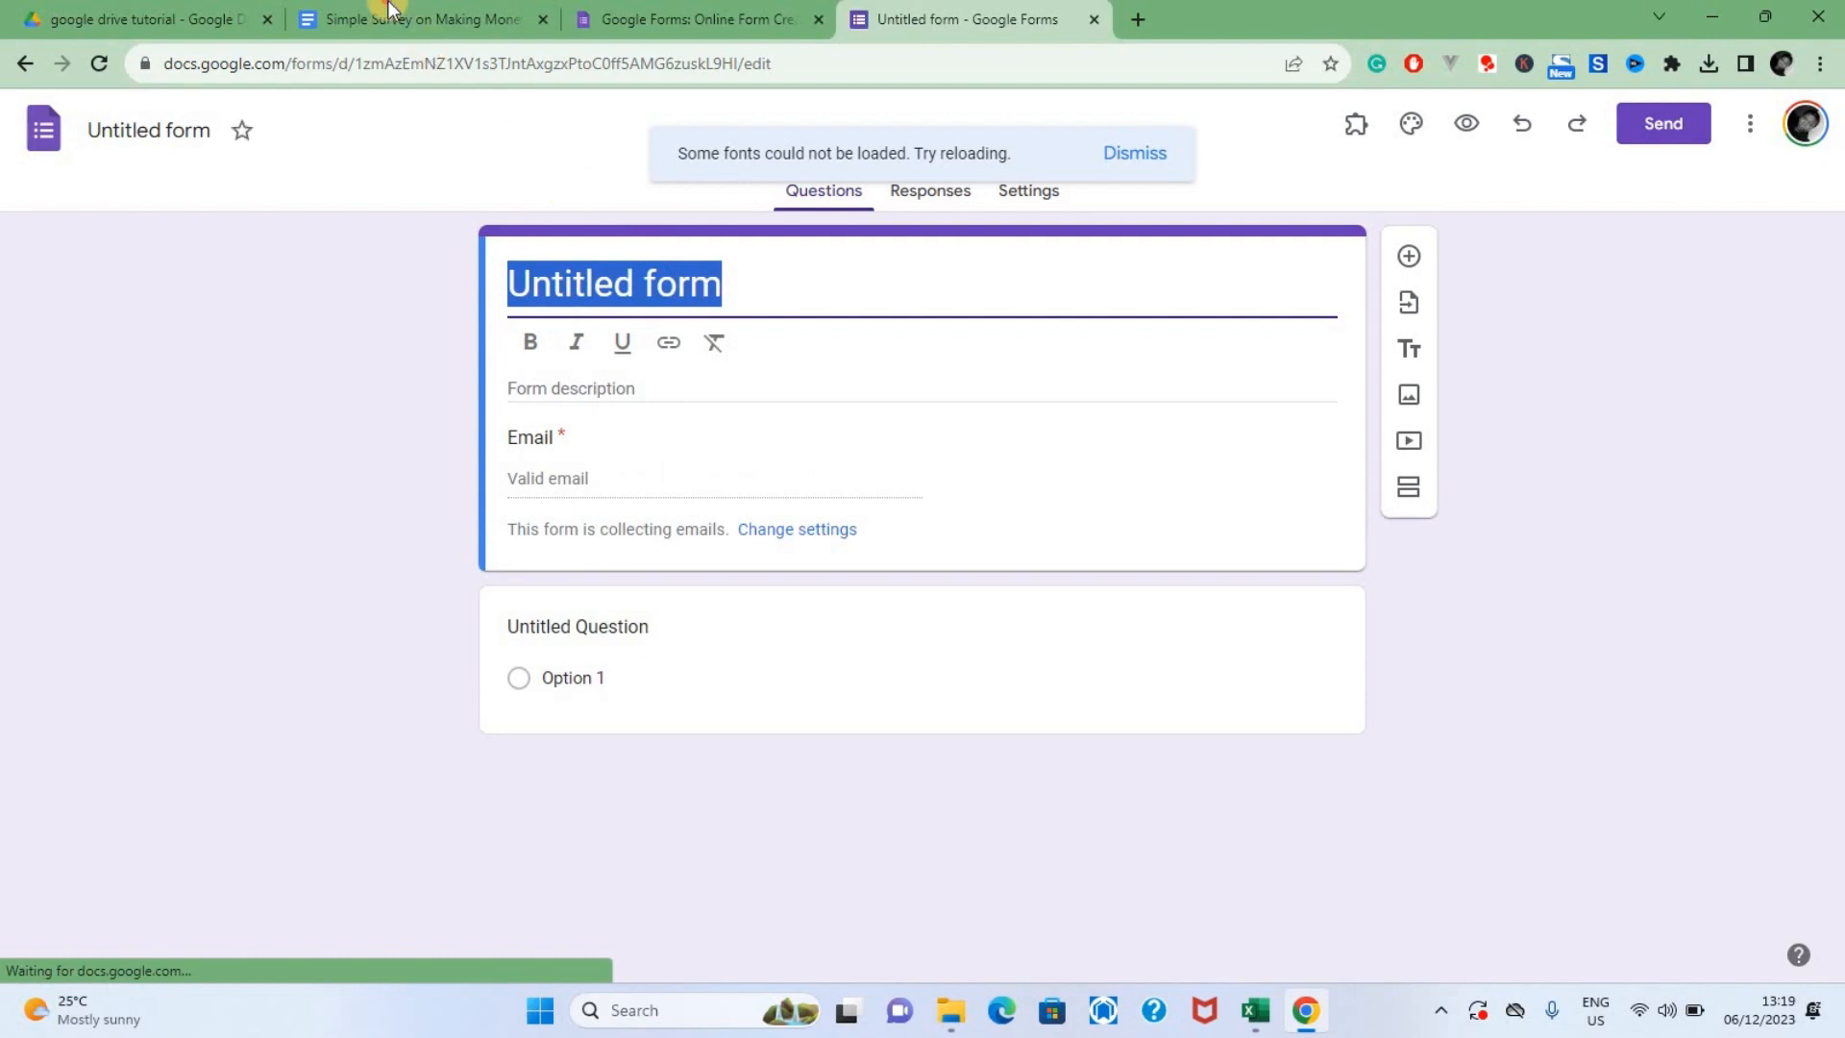
{"action": "left_click", "coordinate": [389, 8]}
{"action": "left_click", "coordinate": [653, 17]}
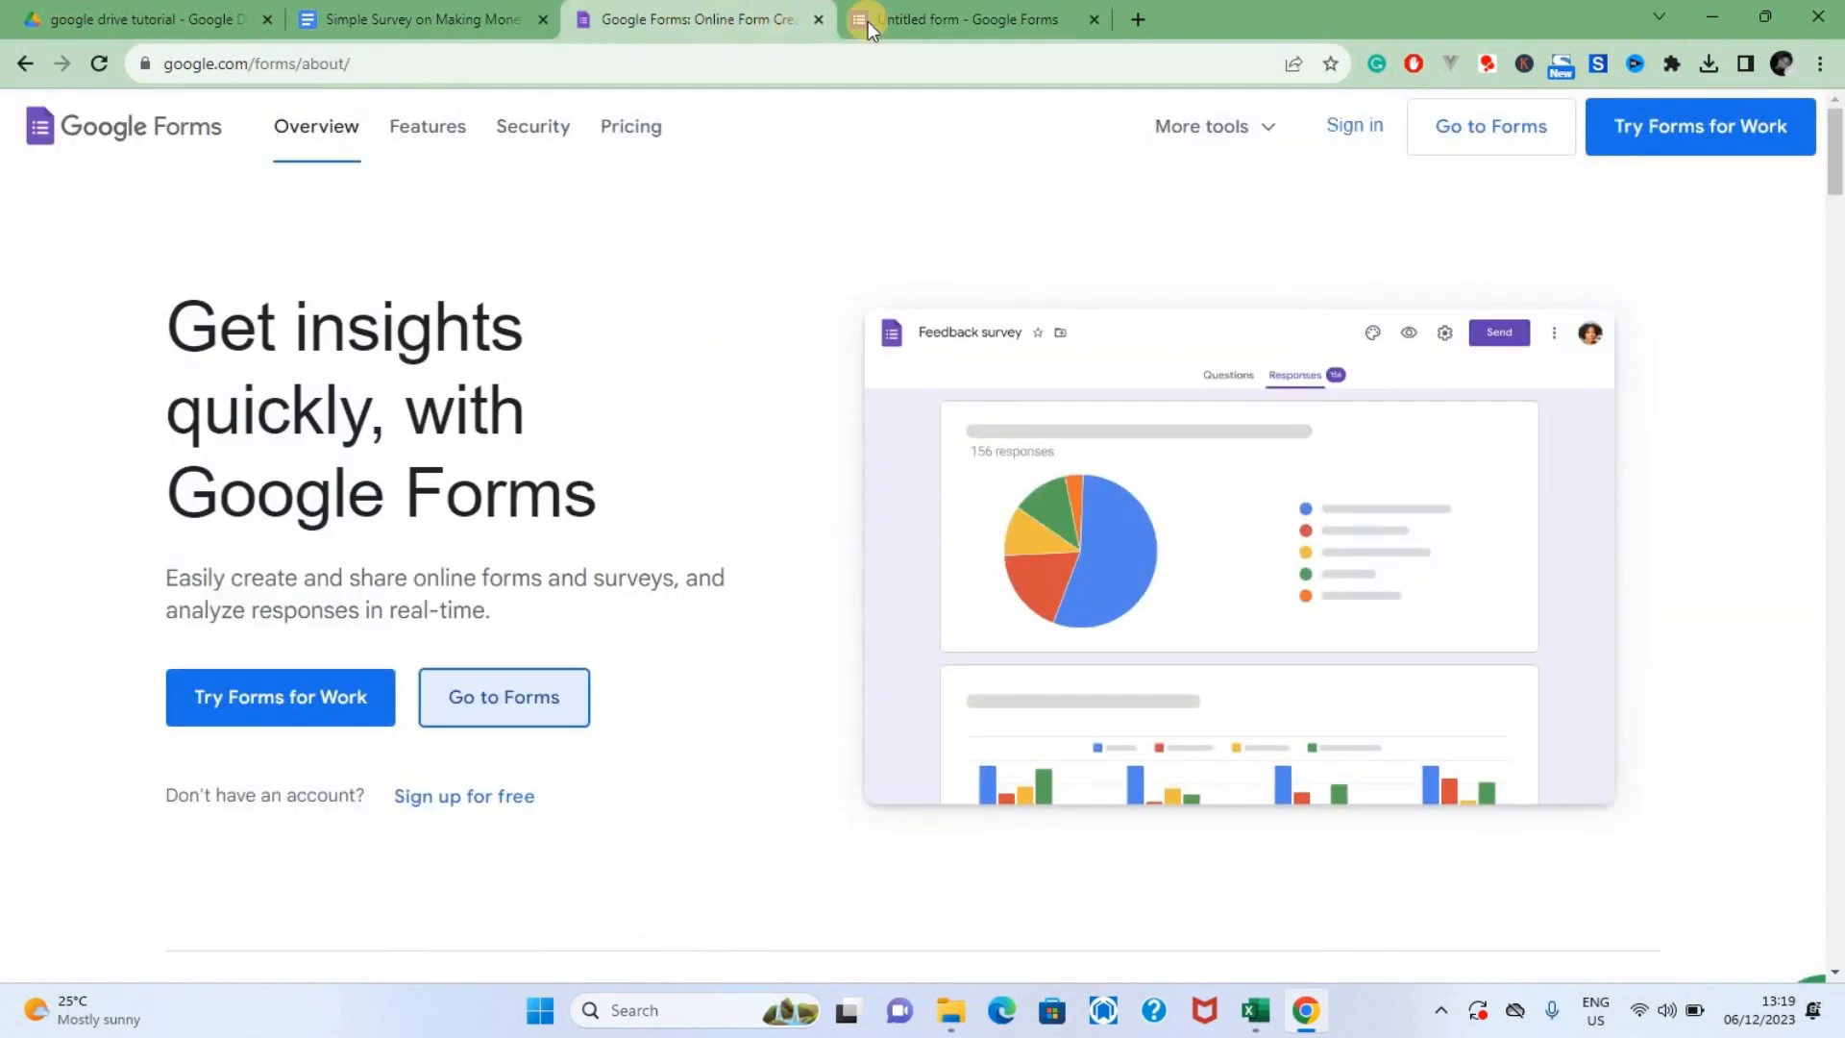
{"action": "left_click", "coordinate": [867, 21]}
{"action": "type", "text": "Simple Survey on Making Money Online"}
{"action": "left_click", "coordinate": [627, 283]}
{"action": "key", "text": "BackSpace"}
{"action": "key", "text": "BackSpace"}
{"action": "key", "text": "BackSpace"}
{"action": "key", "text": "BackSpace"}
{"action": "key", "text": "BackSpace"}
{"action": "key", "text": "BackSpace"}
{"action": "key", "text": "BackSpace"}
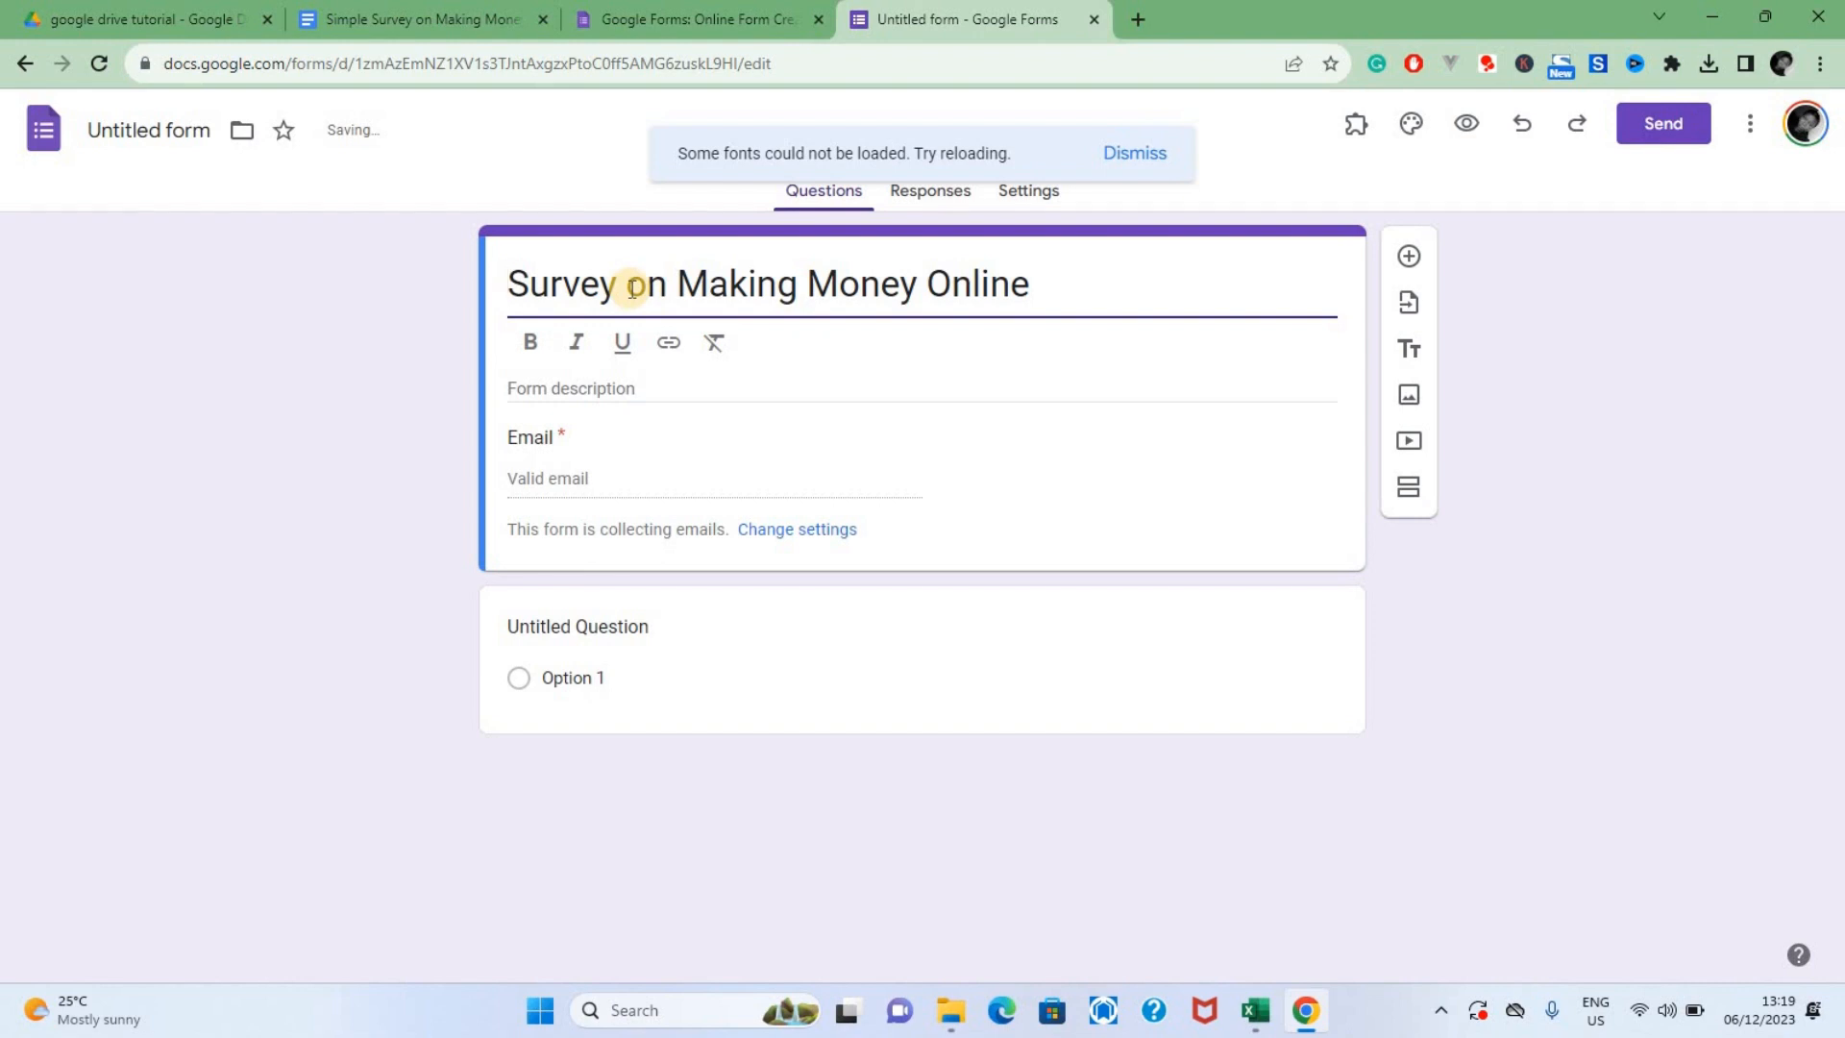
{"action": "left_click", "coordinate": [173, 134]}
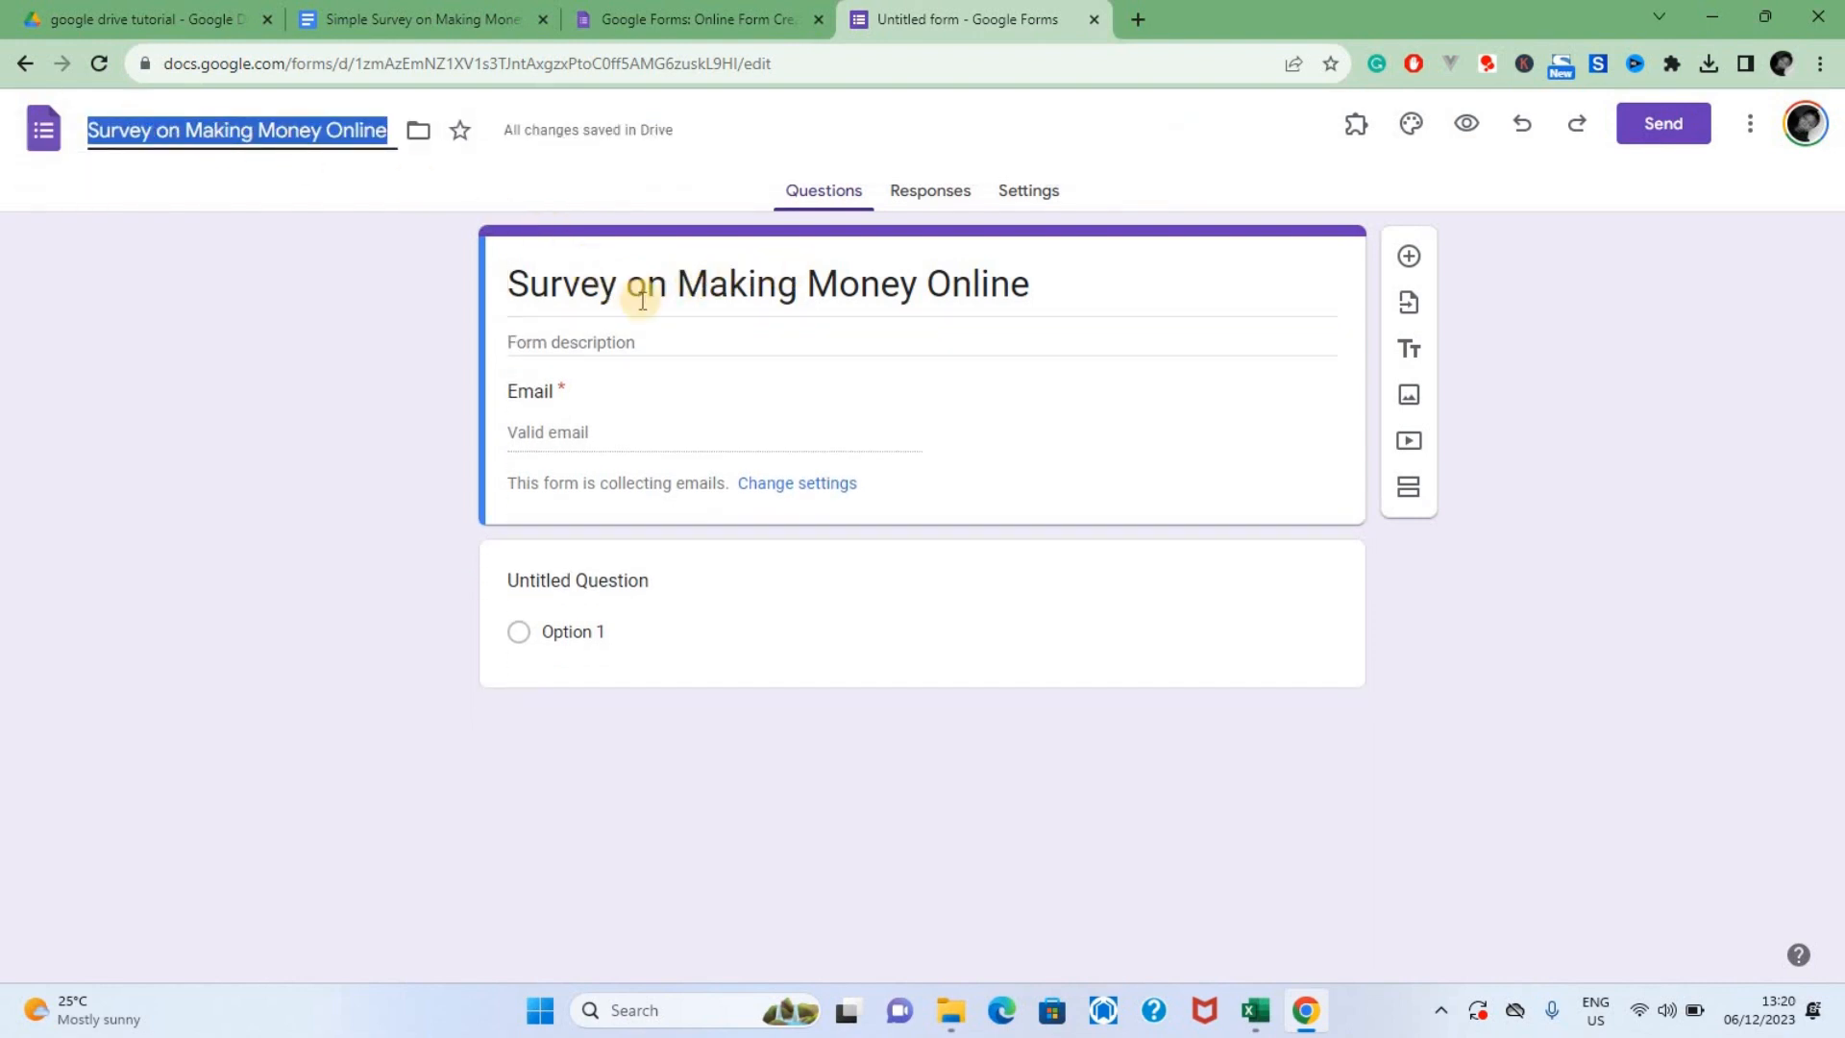
Add the form description "Survey on the different ways of making money online"
{"action": "left_click", "coordinate": [678, 347]}
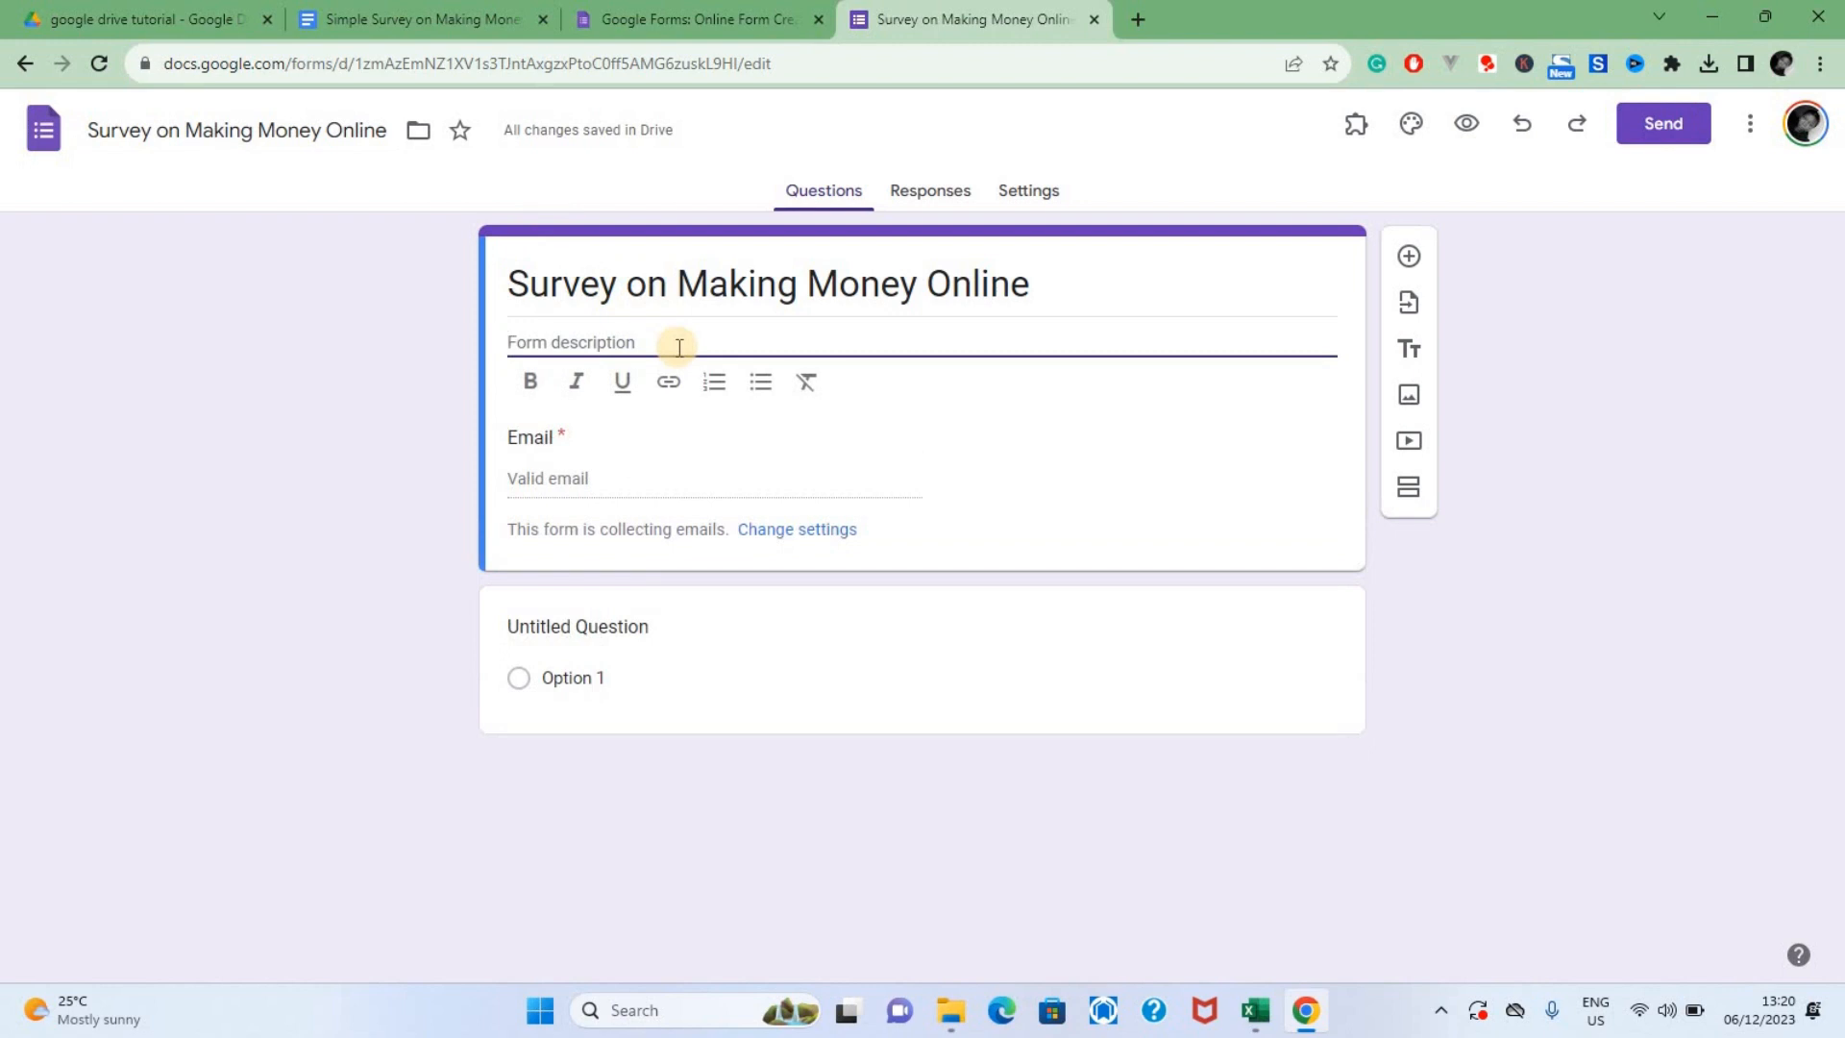
{"action": "type", "text": "Survey on the different ways of making money online"}
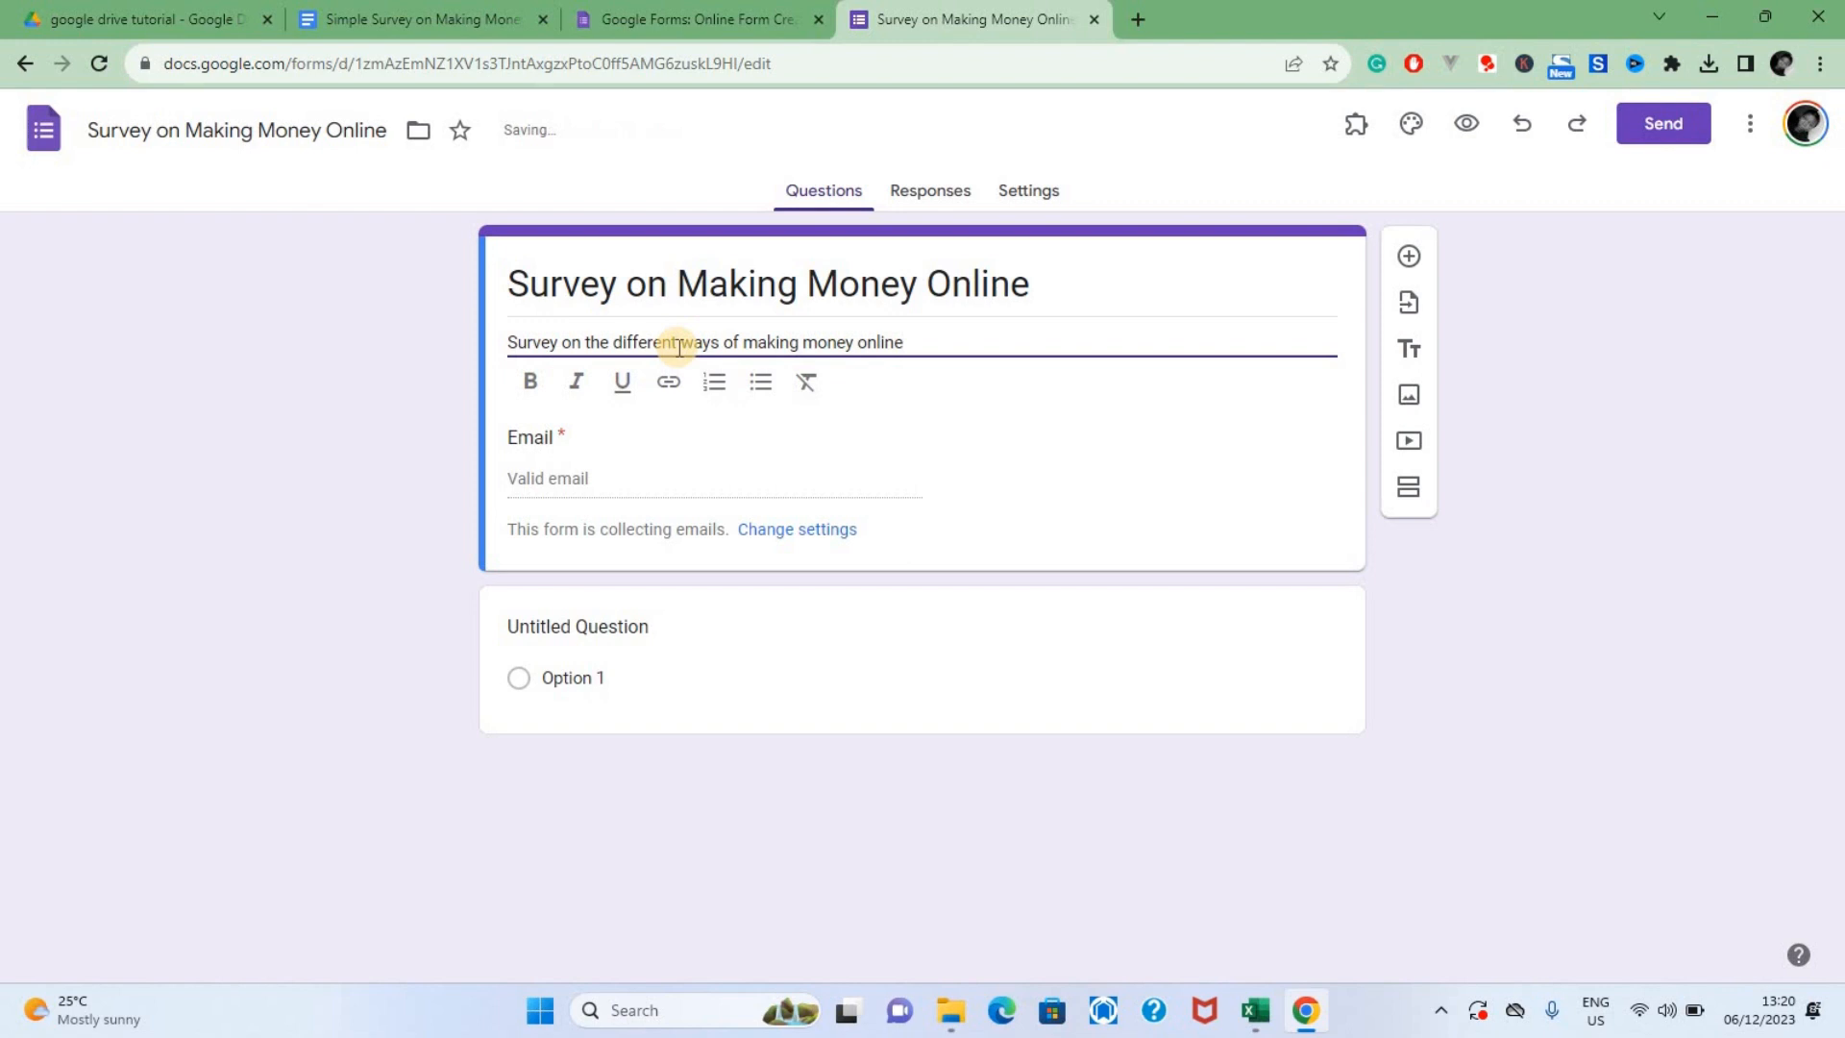
{"action": "left_click", "coordinate": [984, 440]}
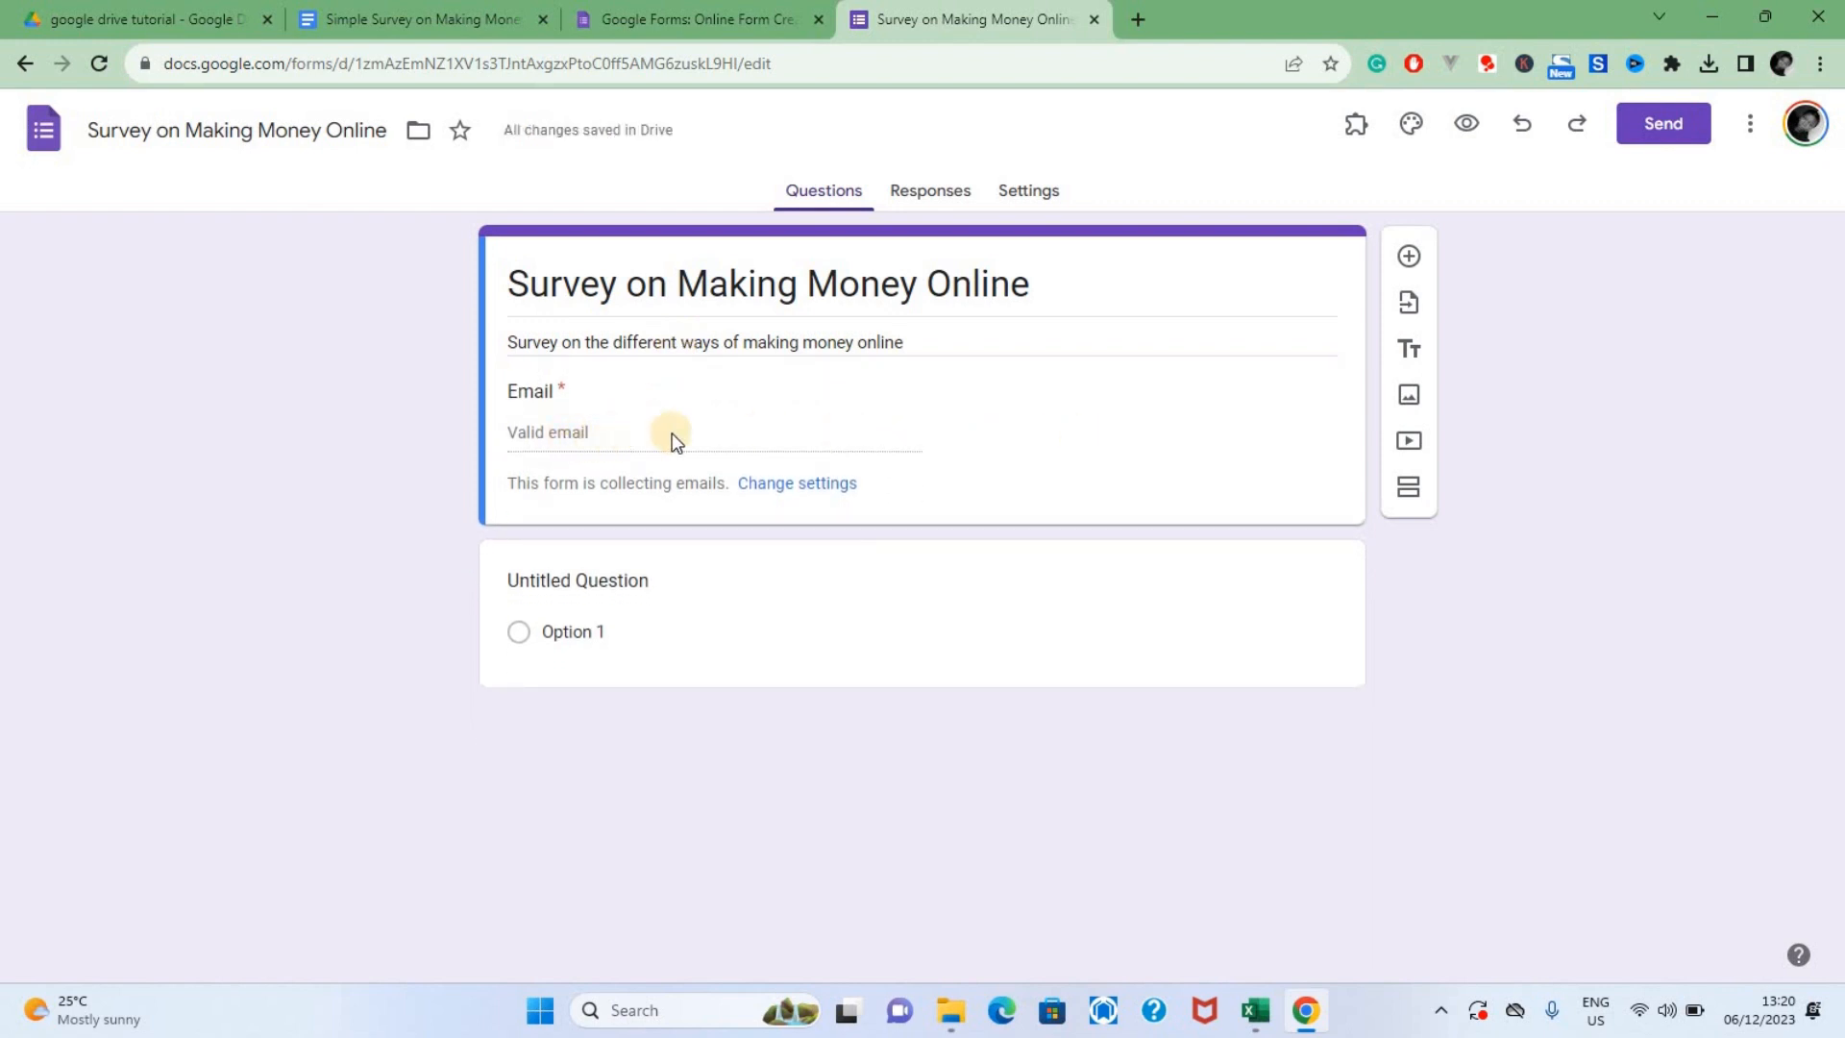
In the form defaults, set collecting email addresses by default to "Do not collect"
{"action": "left_click", "coordinate": [788, 484]}
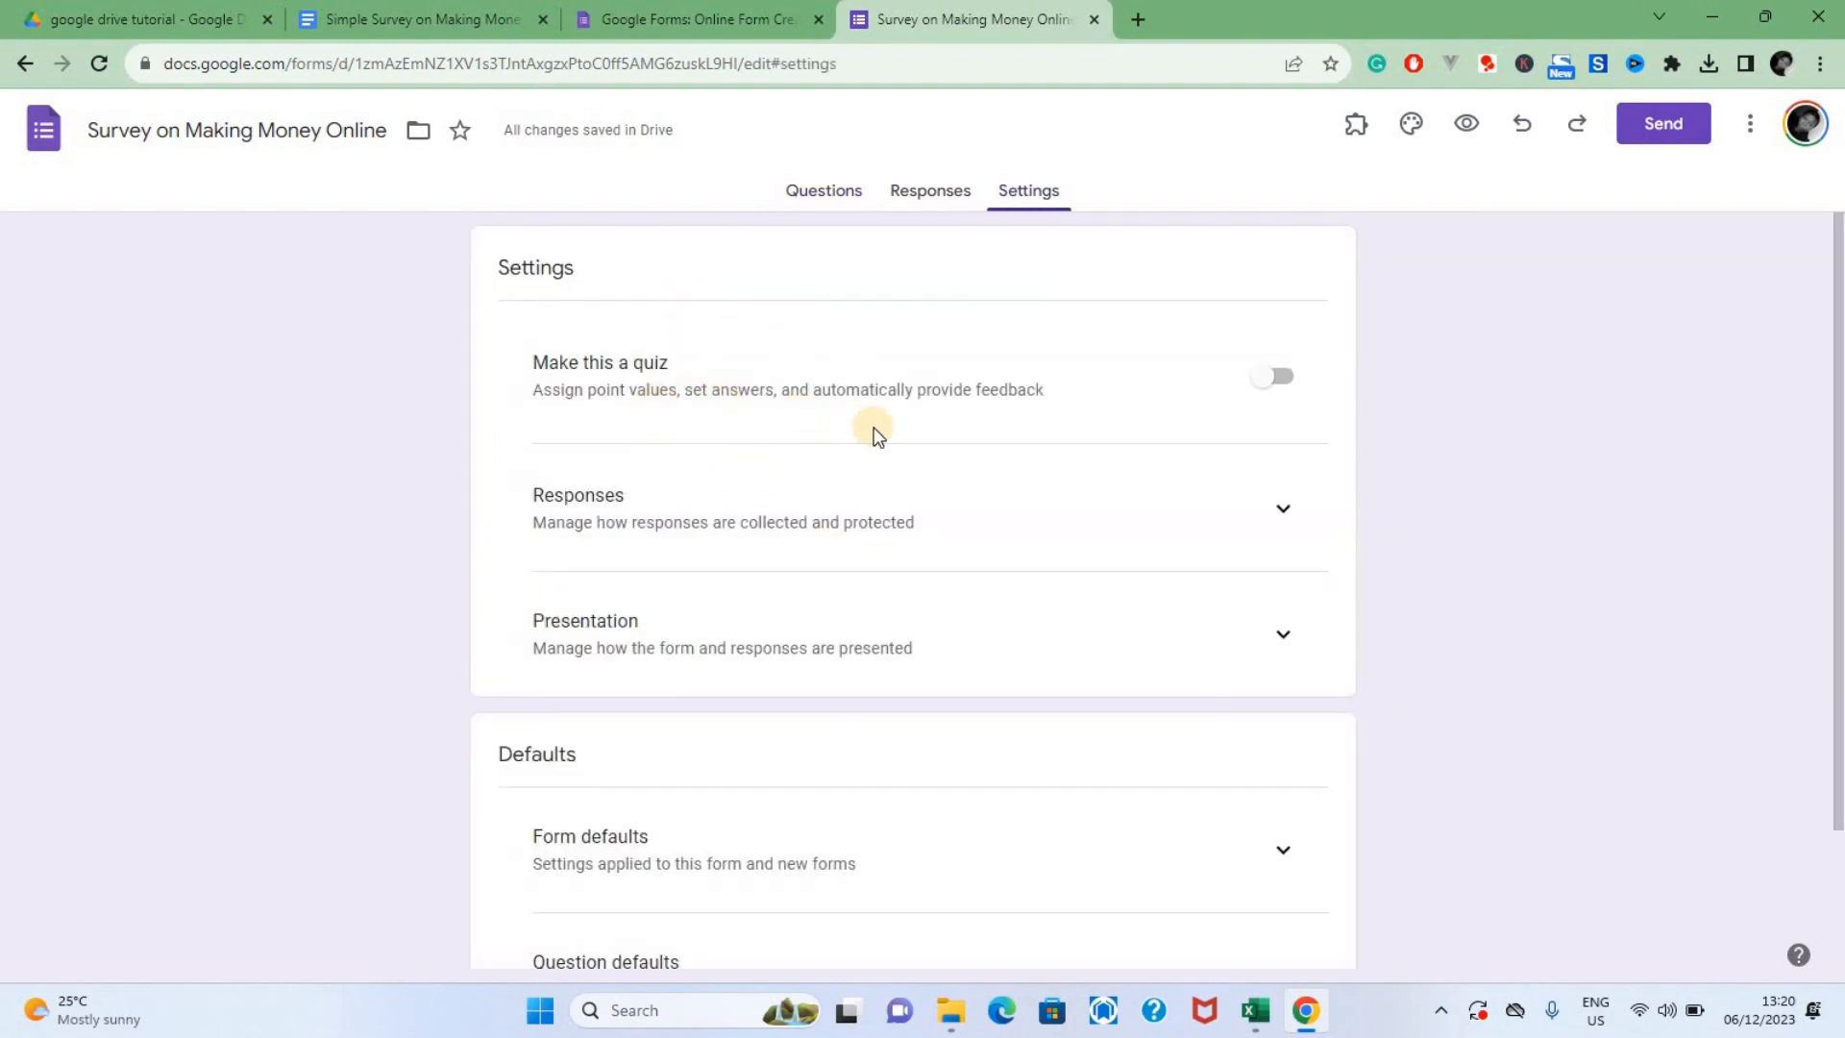
{"action": "scroll", "coordinate": [1279, 691], "scroll_direction": "down", "scroll_amount": 2}
{"action": "left_click", "coordinate": [1279, 691]}
{"action": "scroll", "coordinate": [1279, 690], "scroll_direction": "down", "scroll_amount": 2}
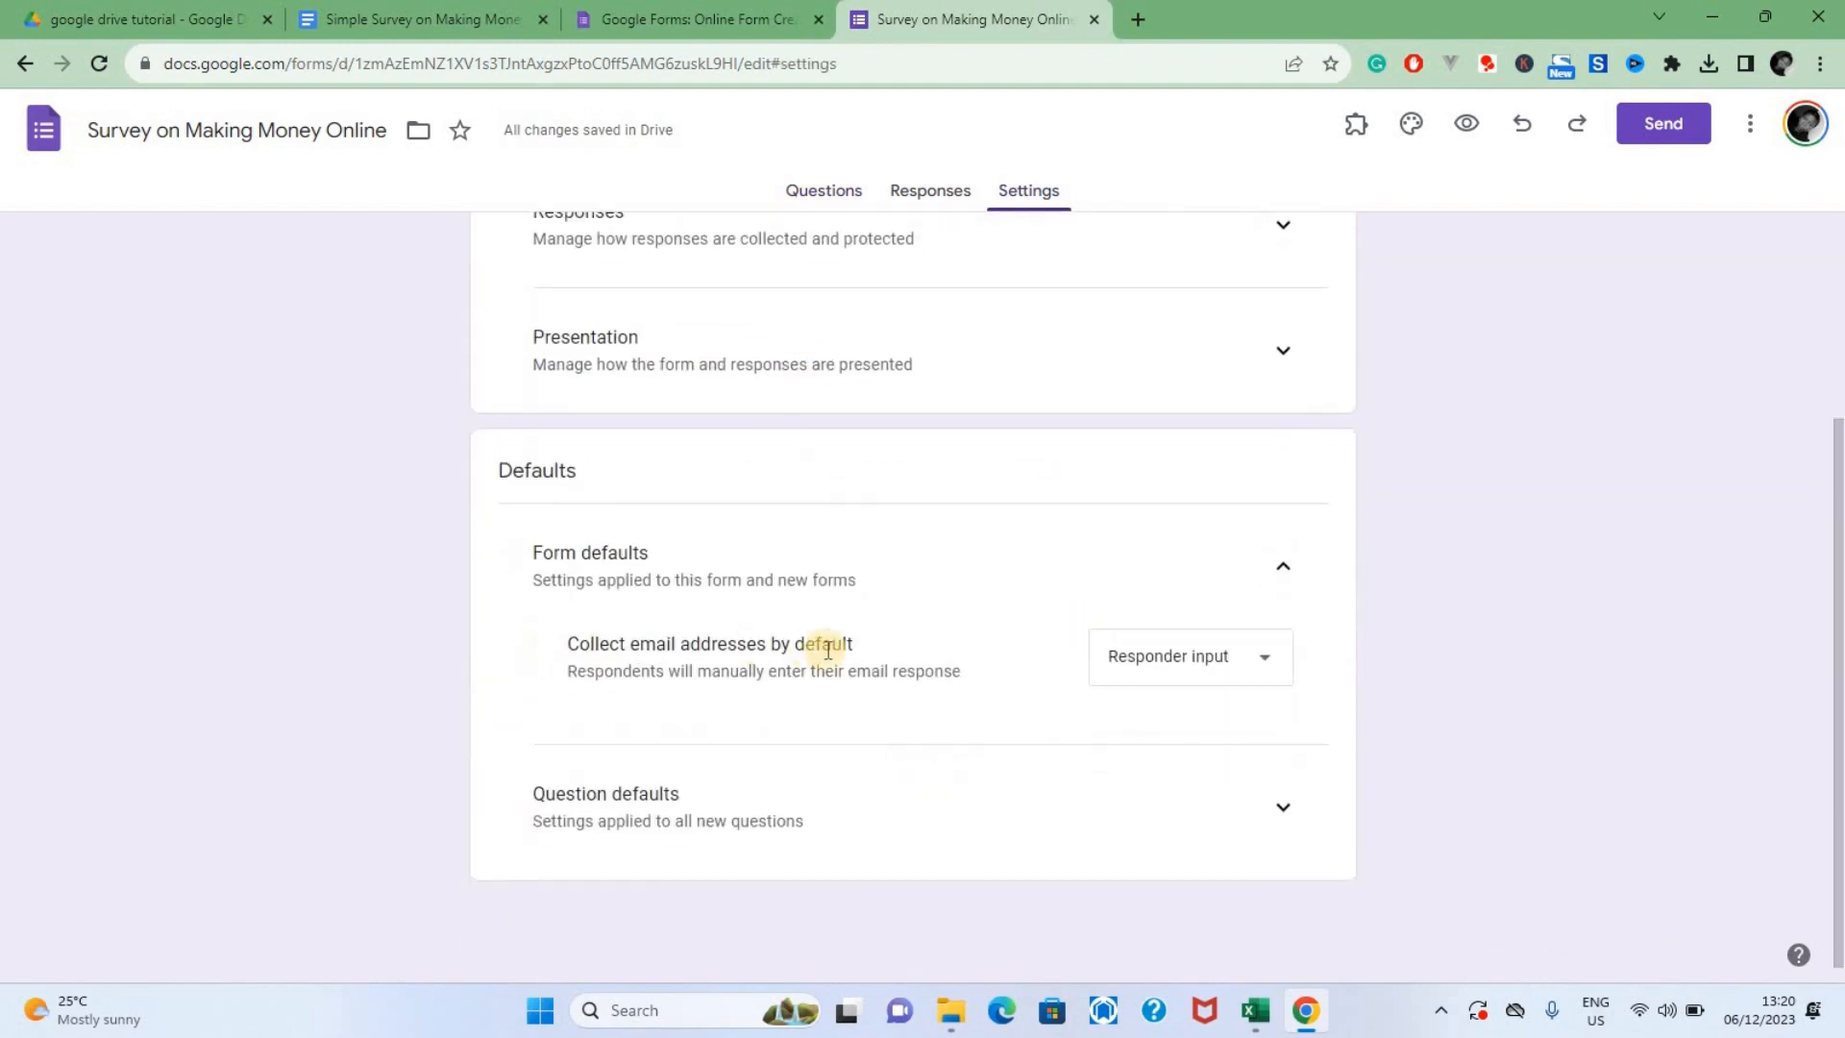
{"action": "left_click", "coordinate": [1207, 669]}
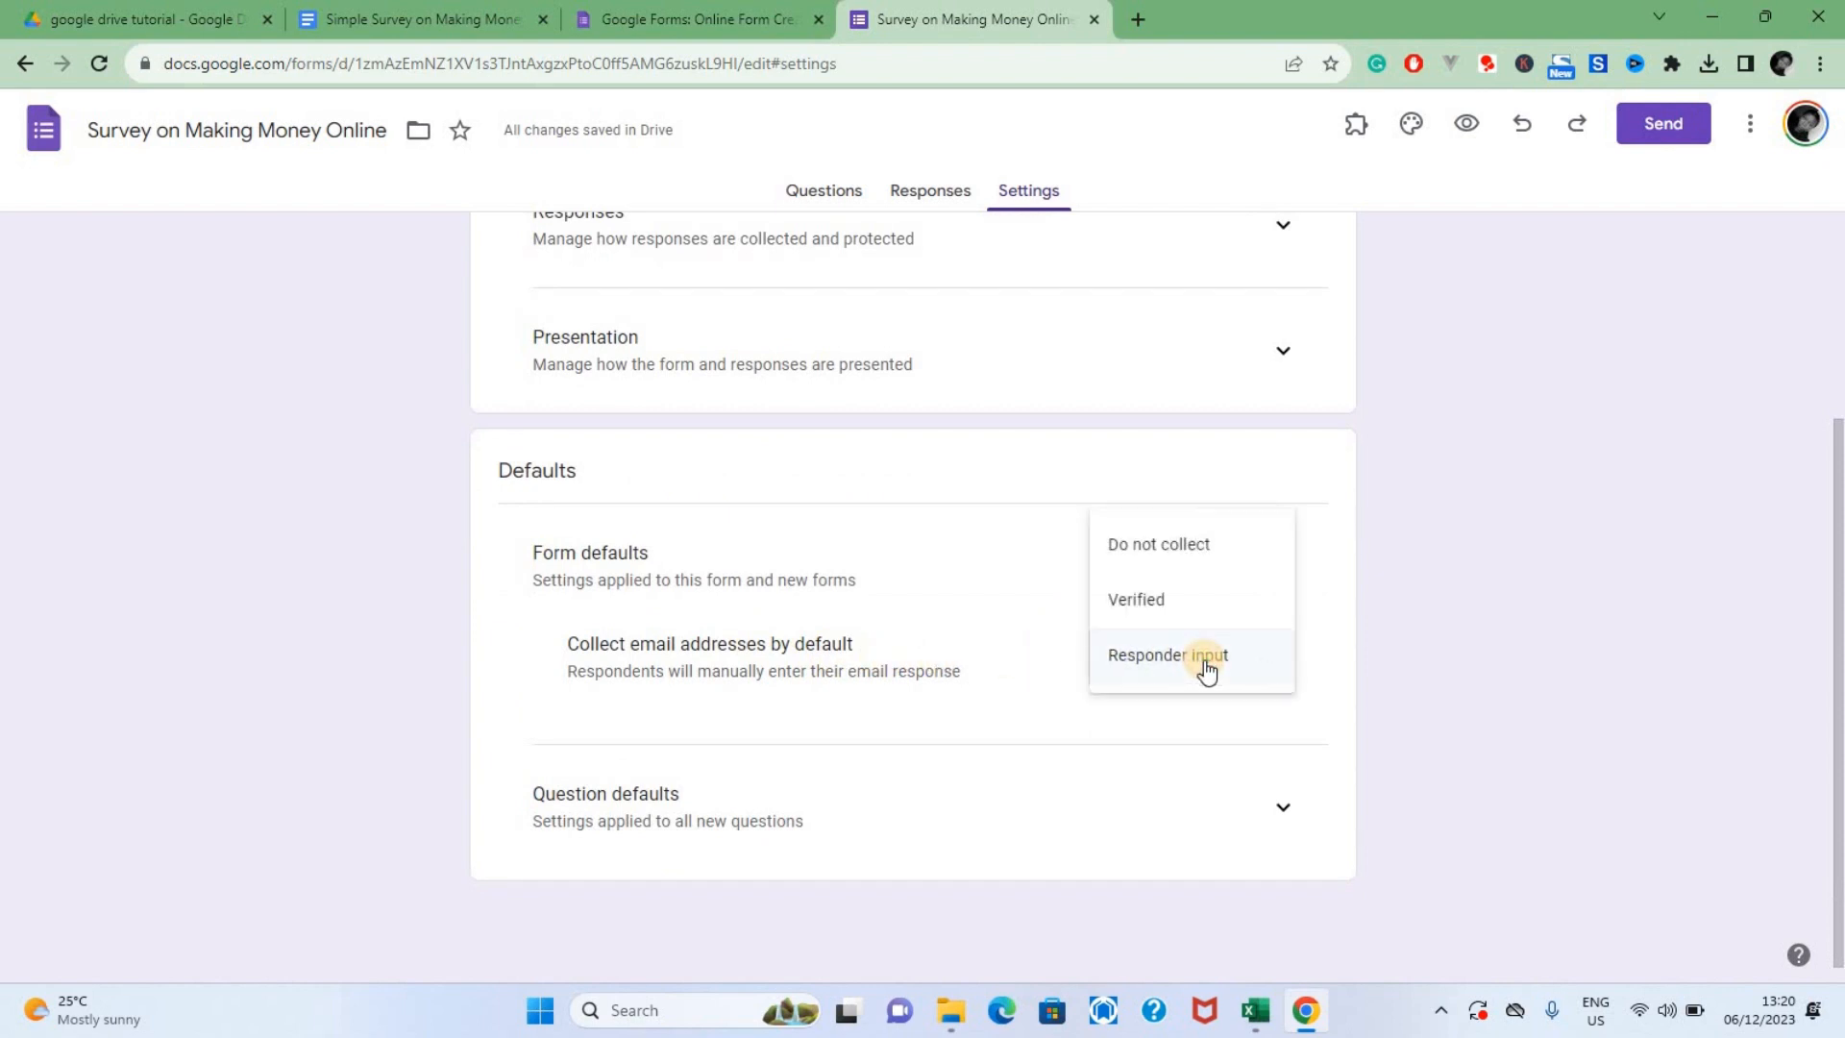
{"action": "left_click", "coordinate": [1168, 540]}
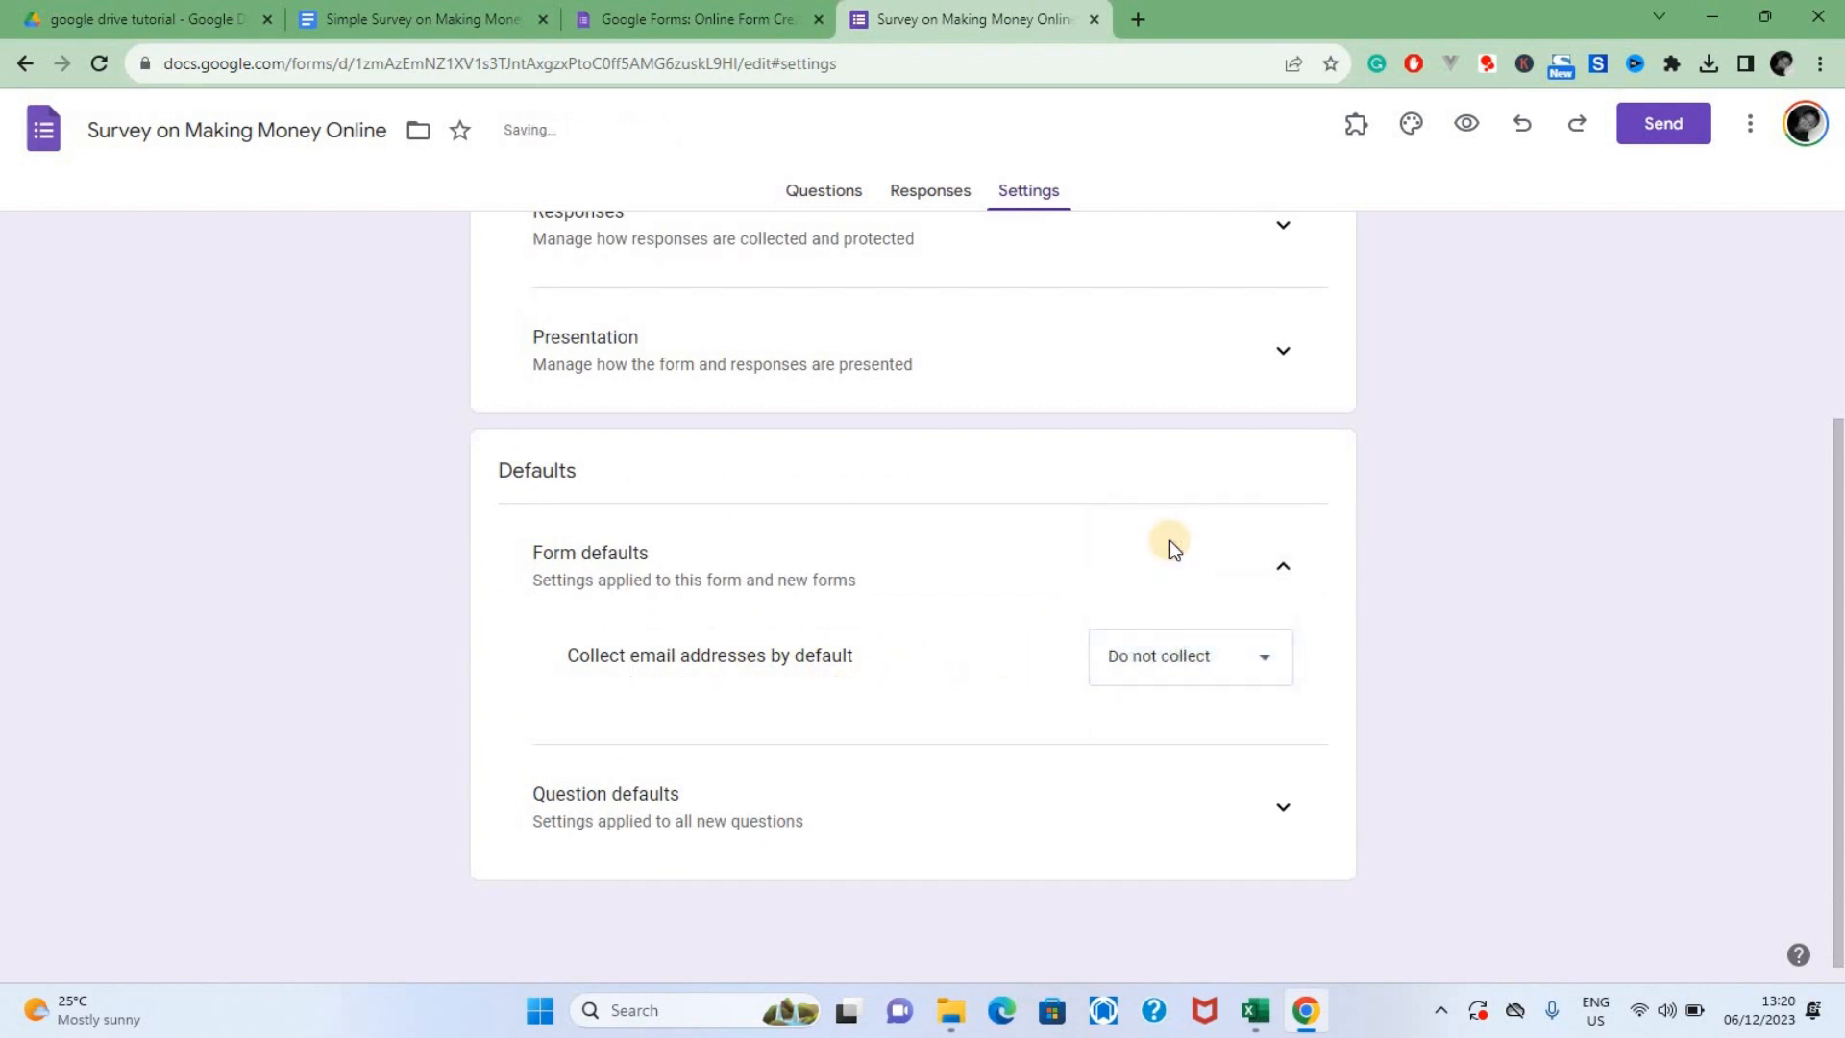
Make questions required by default in the question defaults and return to the form's questions
{"action": "left_click", "coordinate": [1282, 809]}
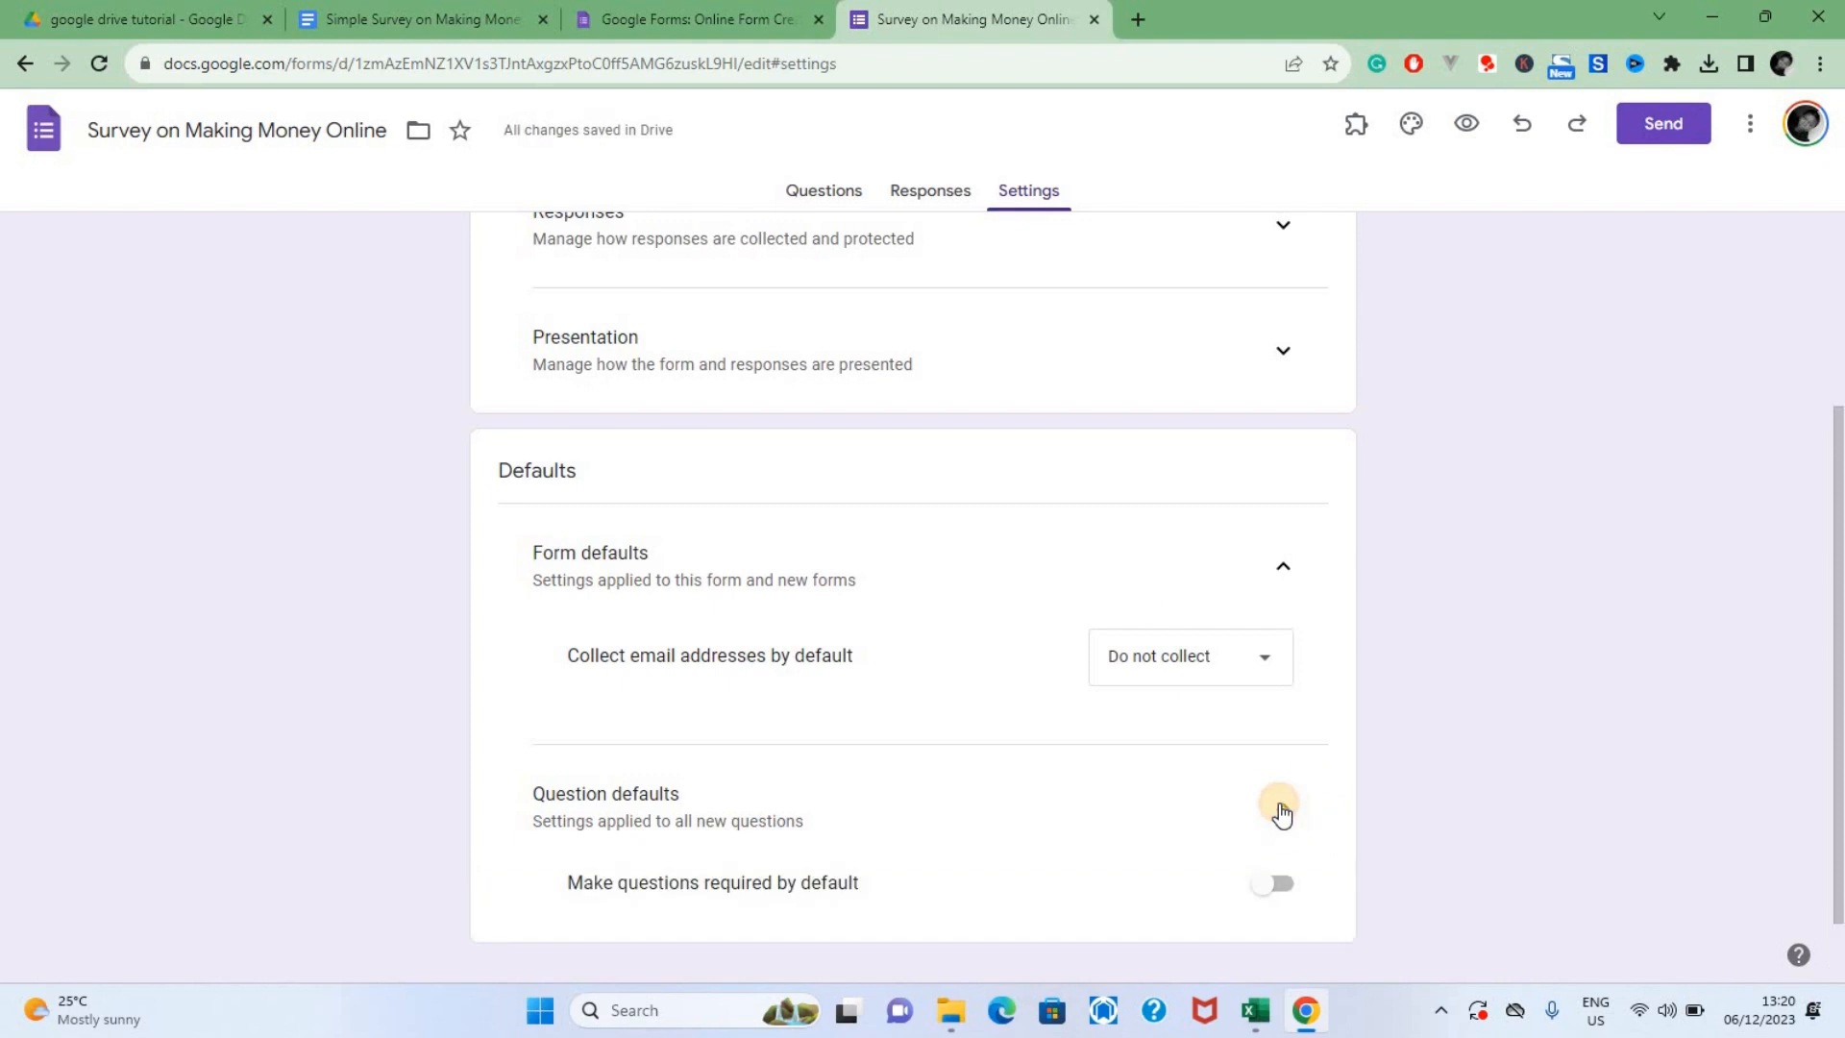
{"action": "scroll", "coordinate": [1266, 805], "scroll_direction": "down", "scroll_amount": 1}
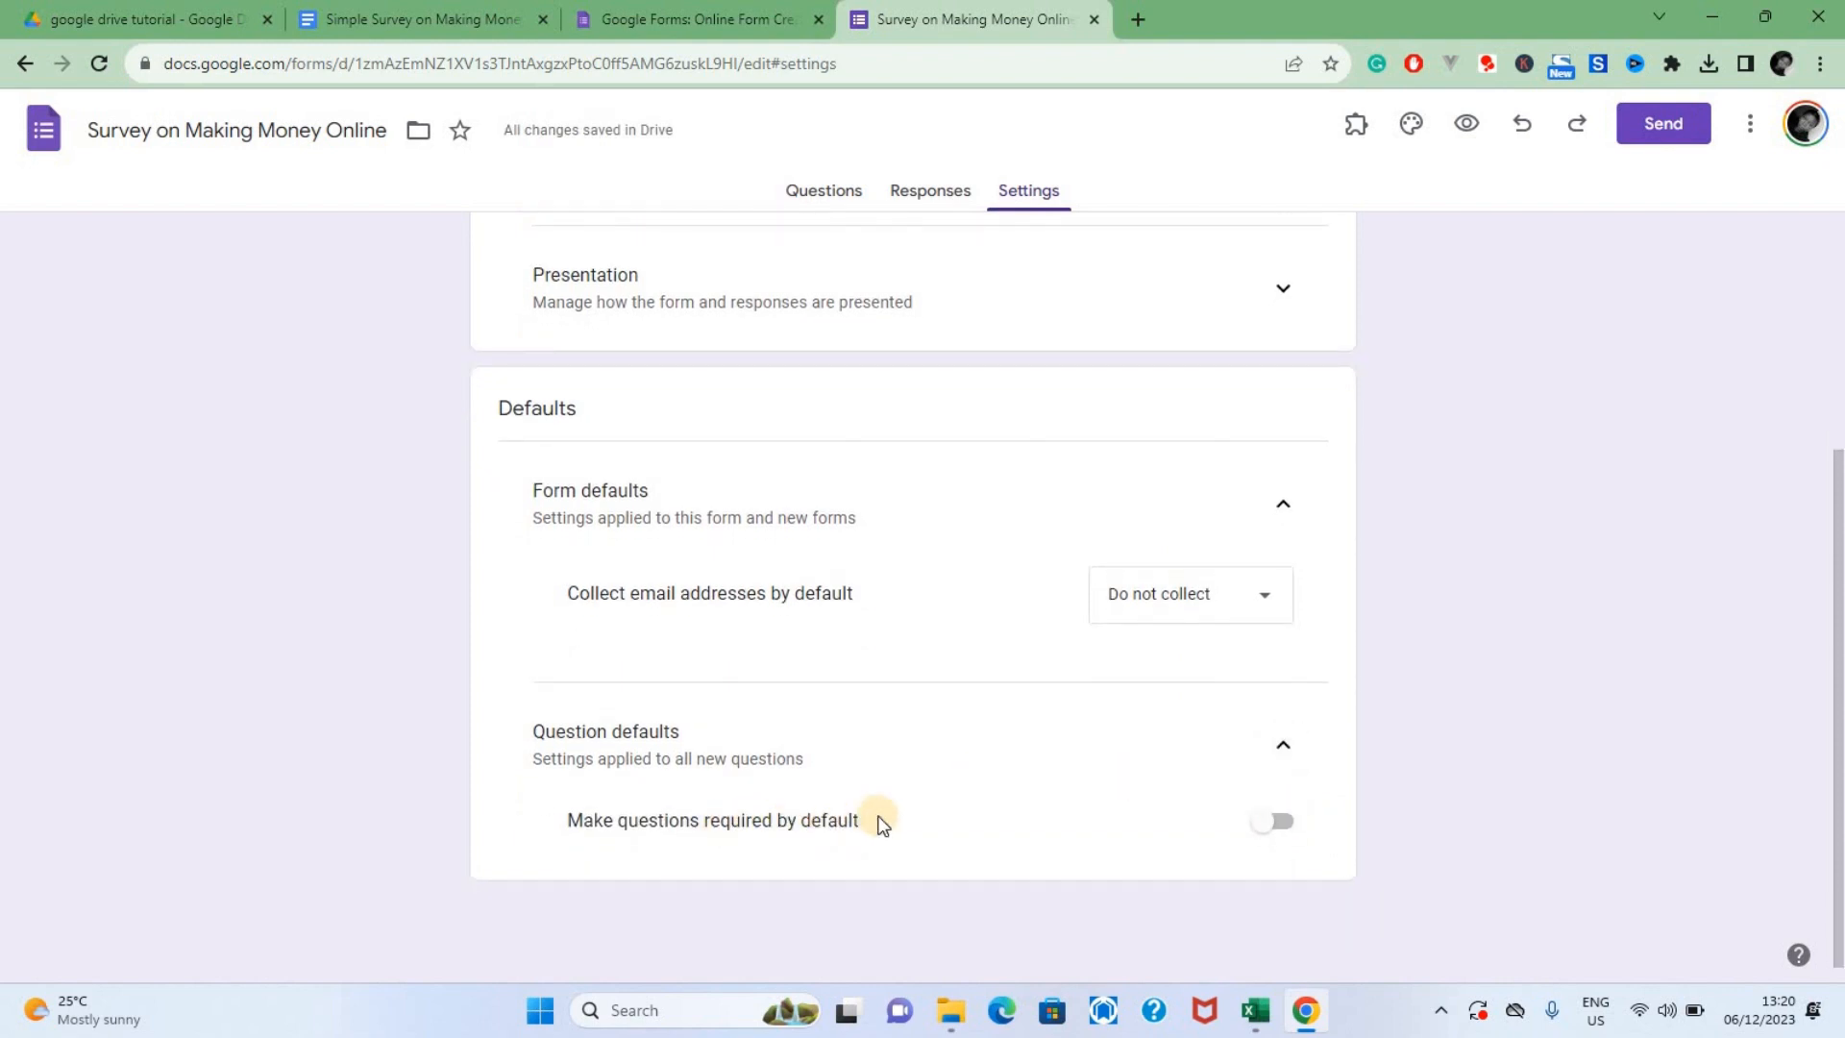
{"action": "left_click", "coordinate": [1293, 824]}
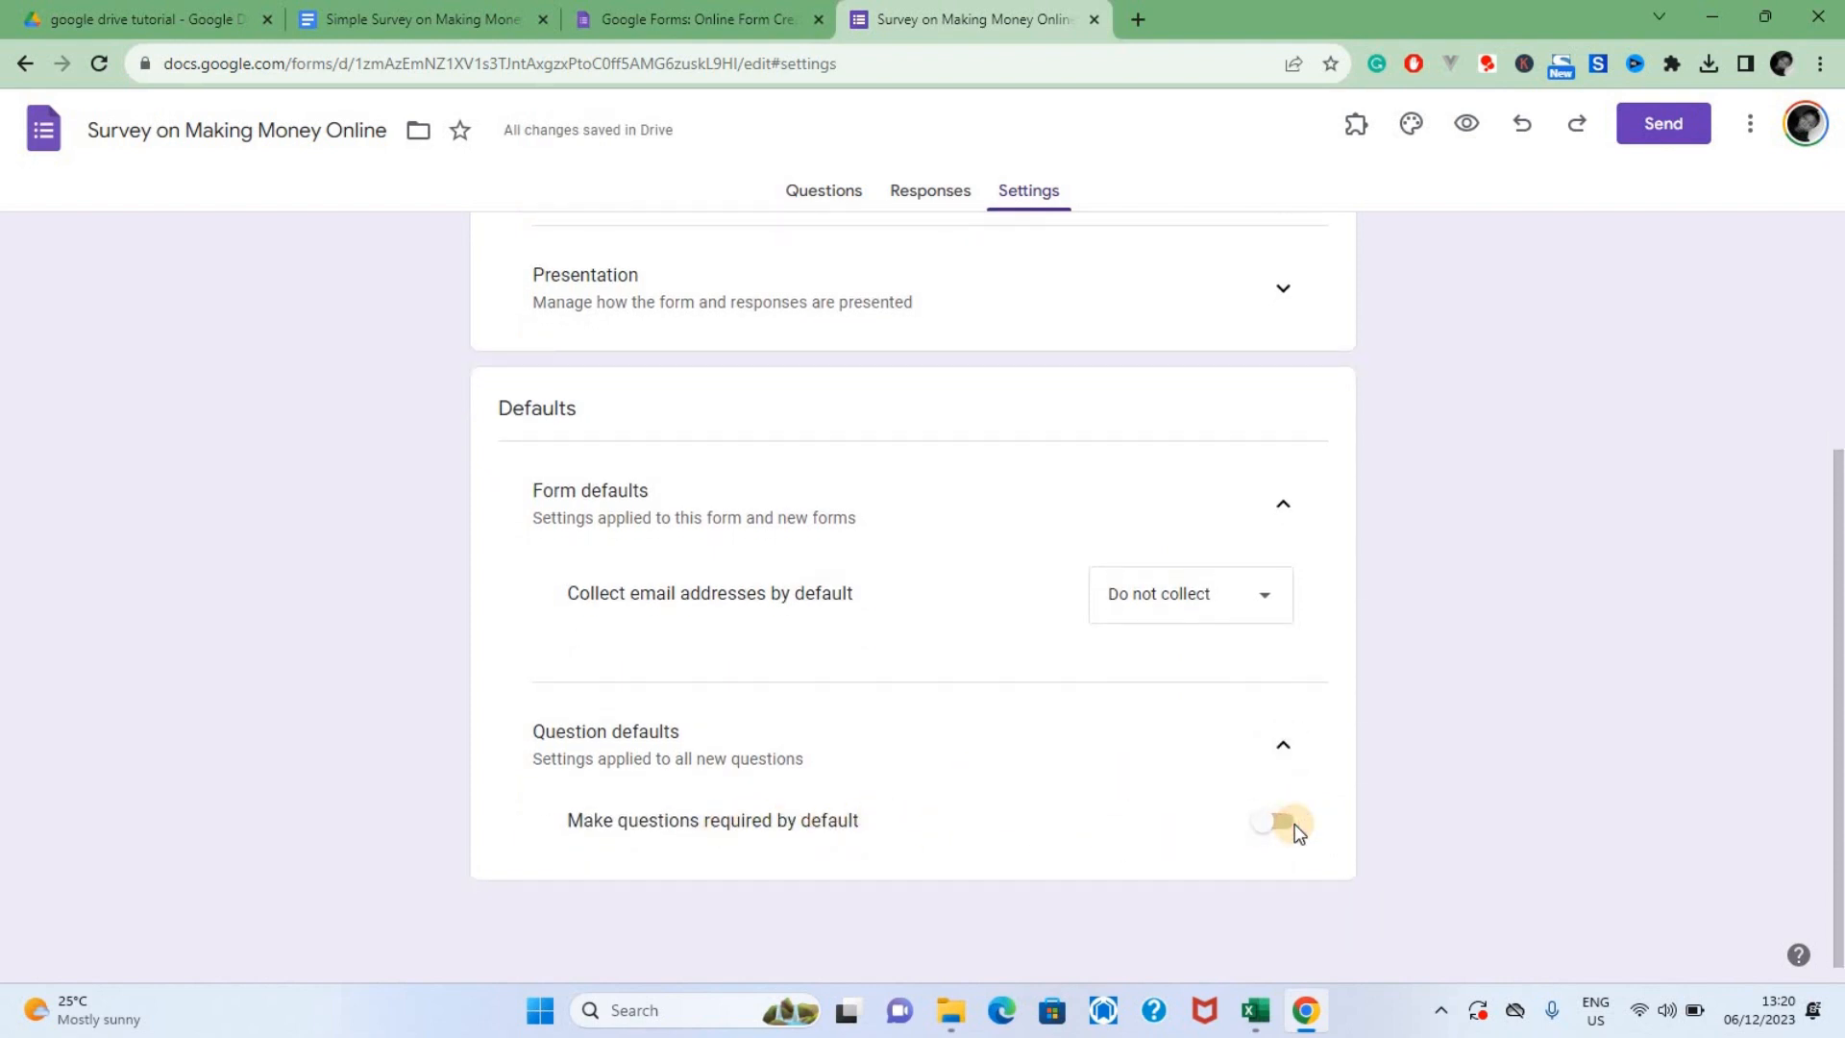
{"action": "left_click", "coordinate": [1282, 823]}
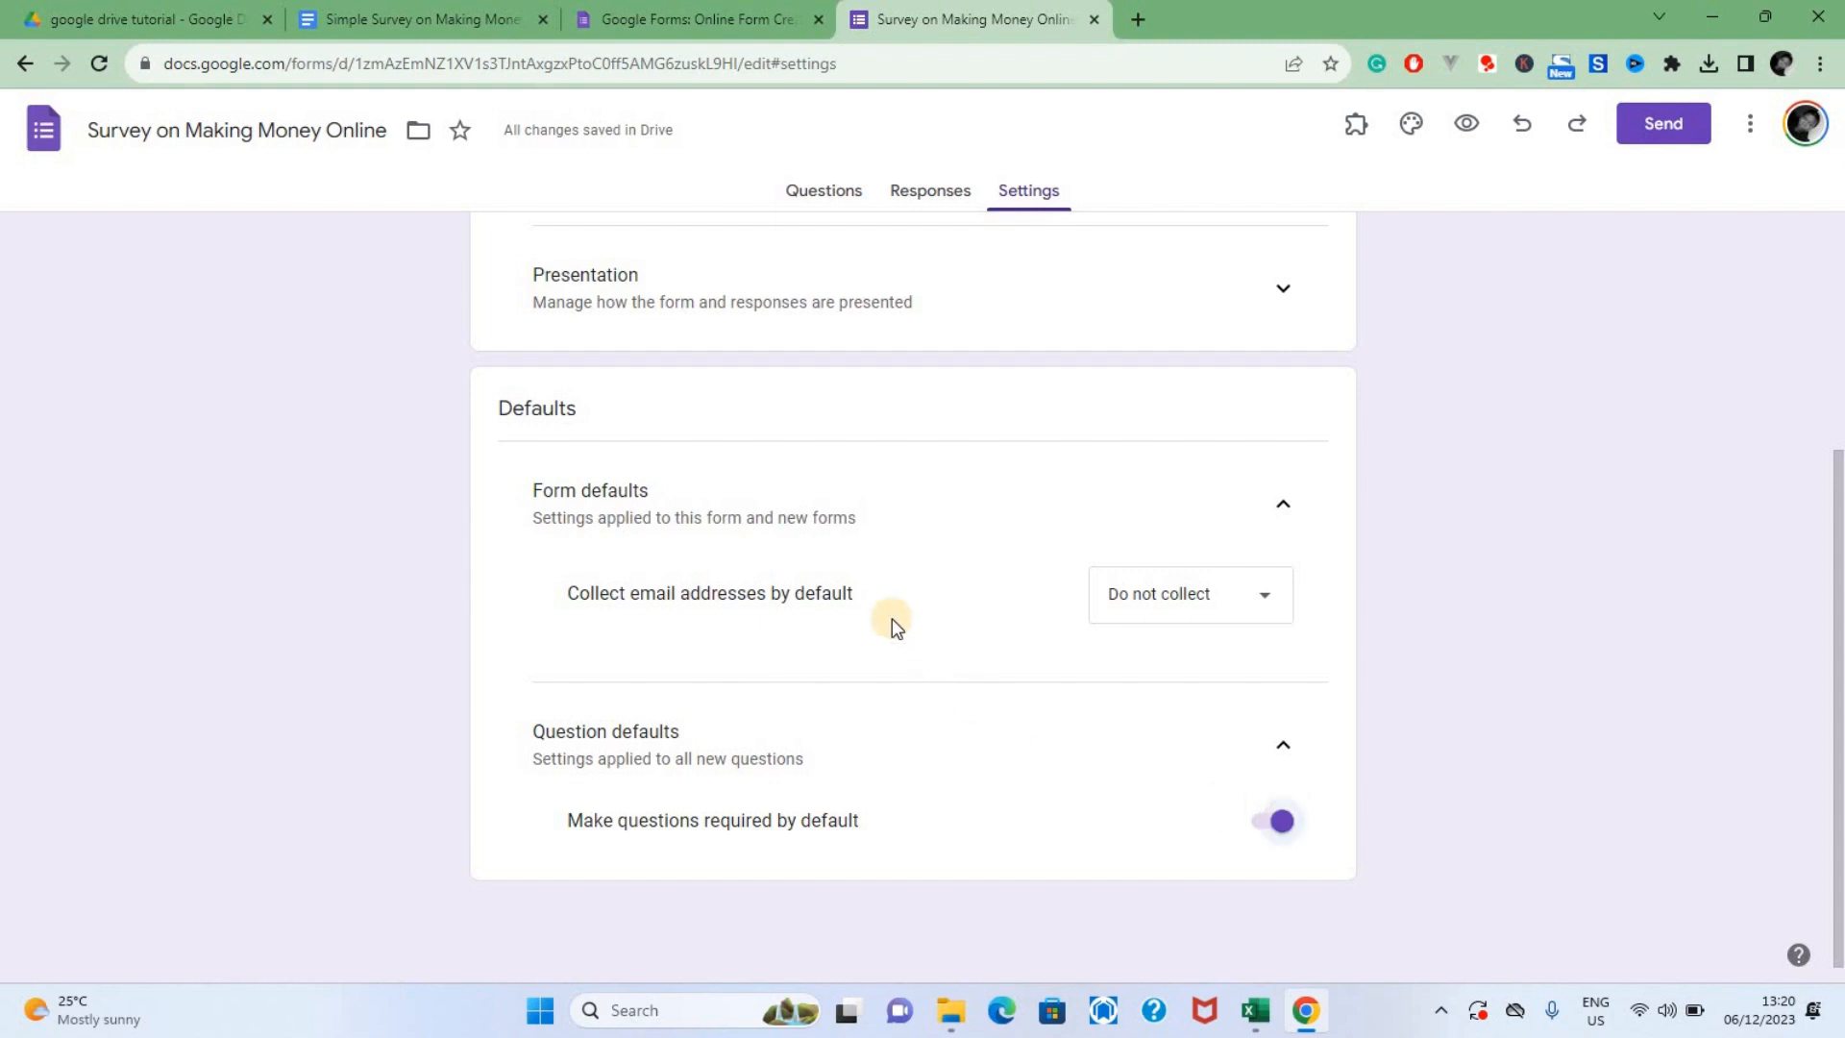
{"action": "scroll", "coordinate": [1144, 580], "scroll_direction": "up", "scroll_amount": 2}
{"action": "scroll", "coordinate": [1182, 551], "scroll_direction": "up", "scroll_amount": 1}
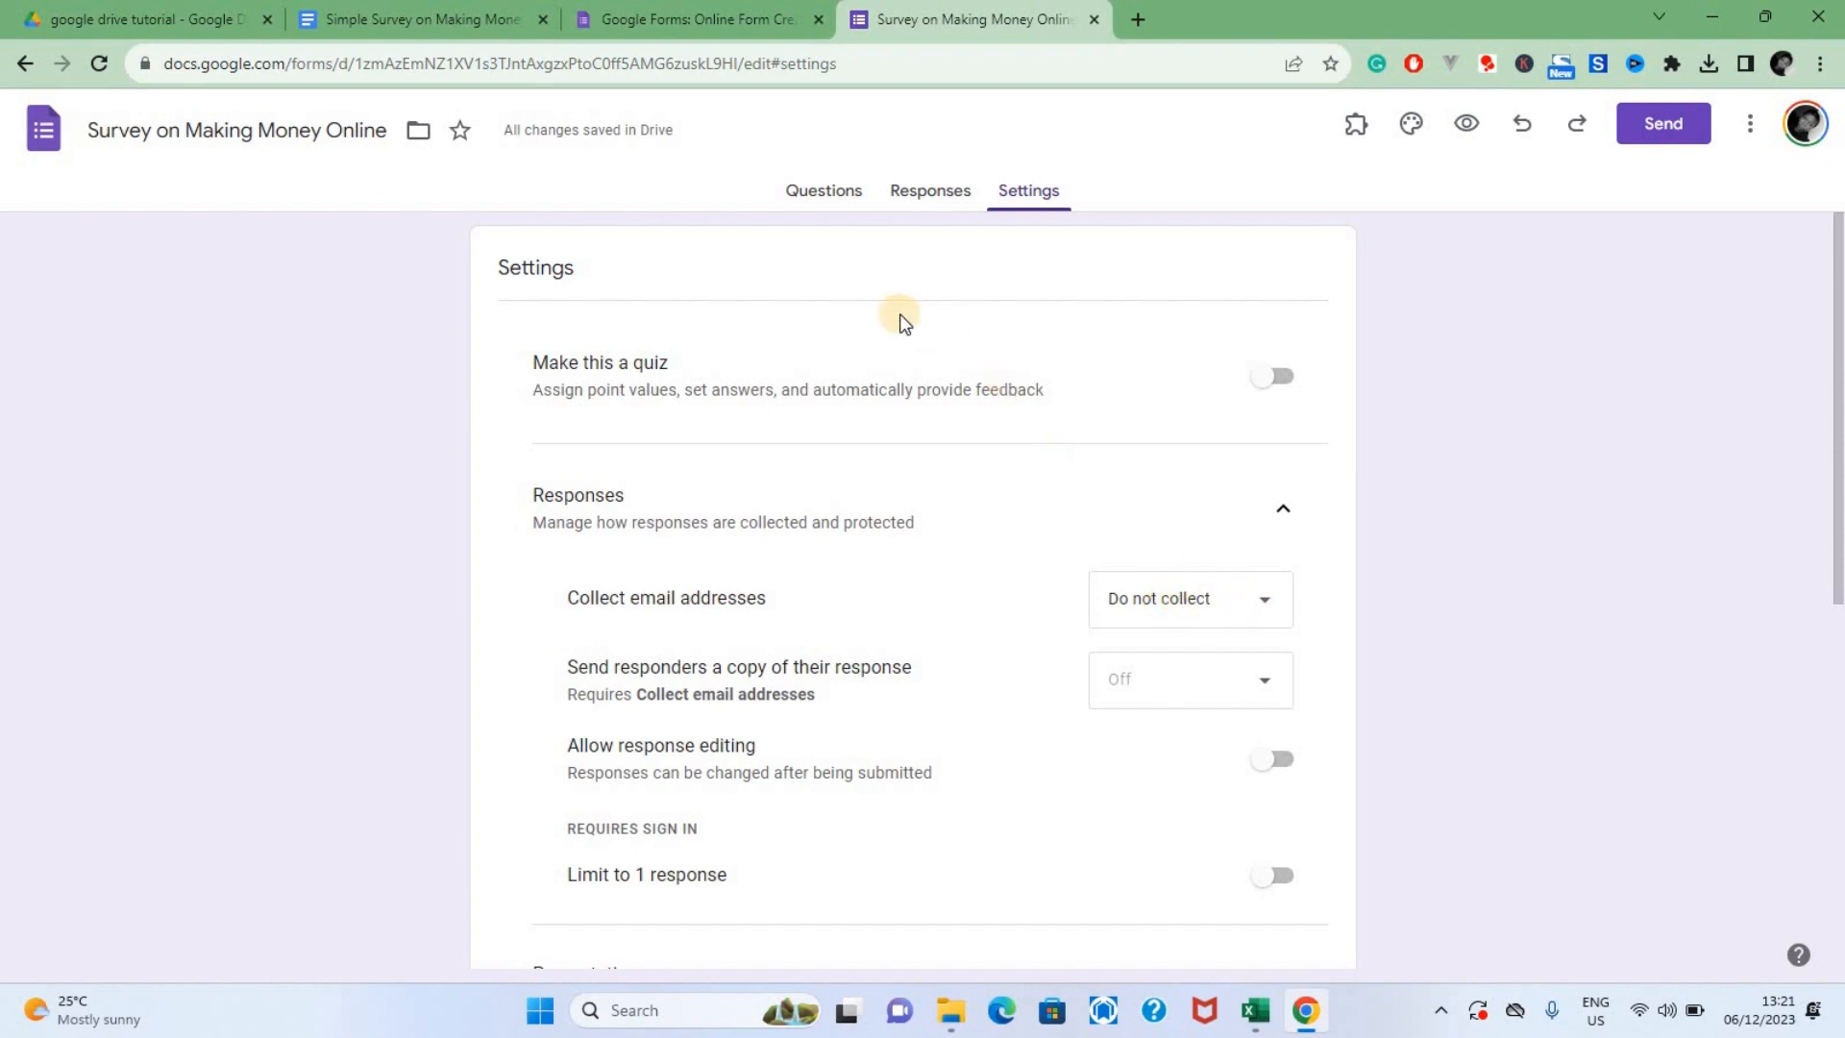
{"action": "left_click", "coordinate": [772, 210]}
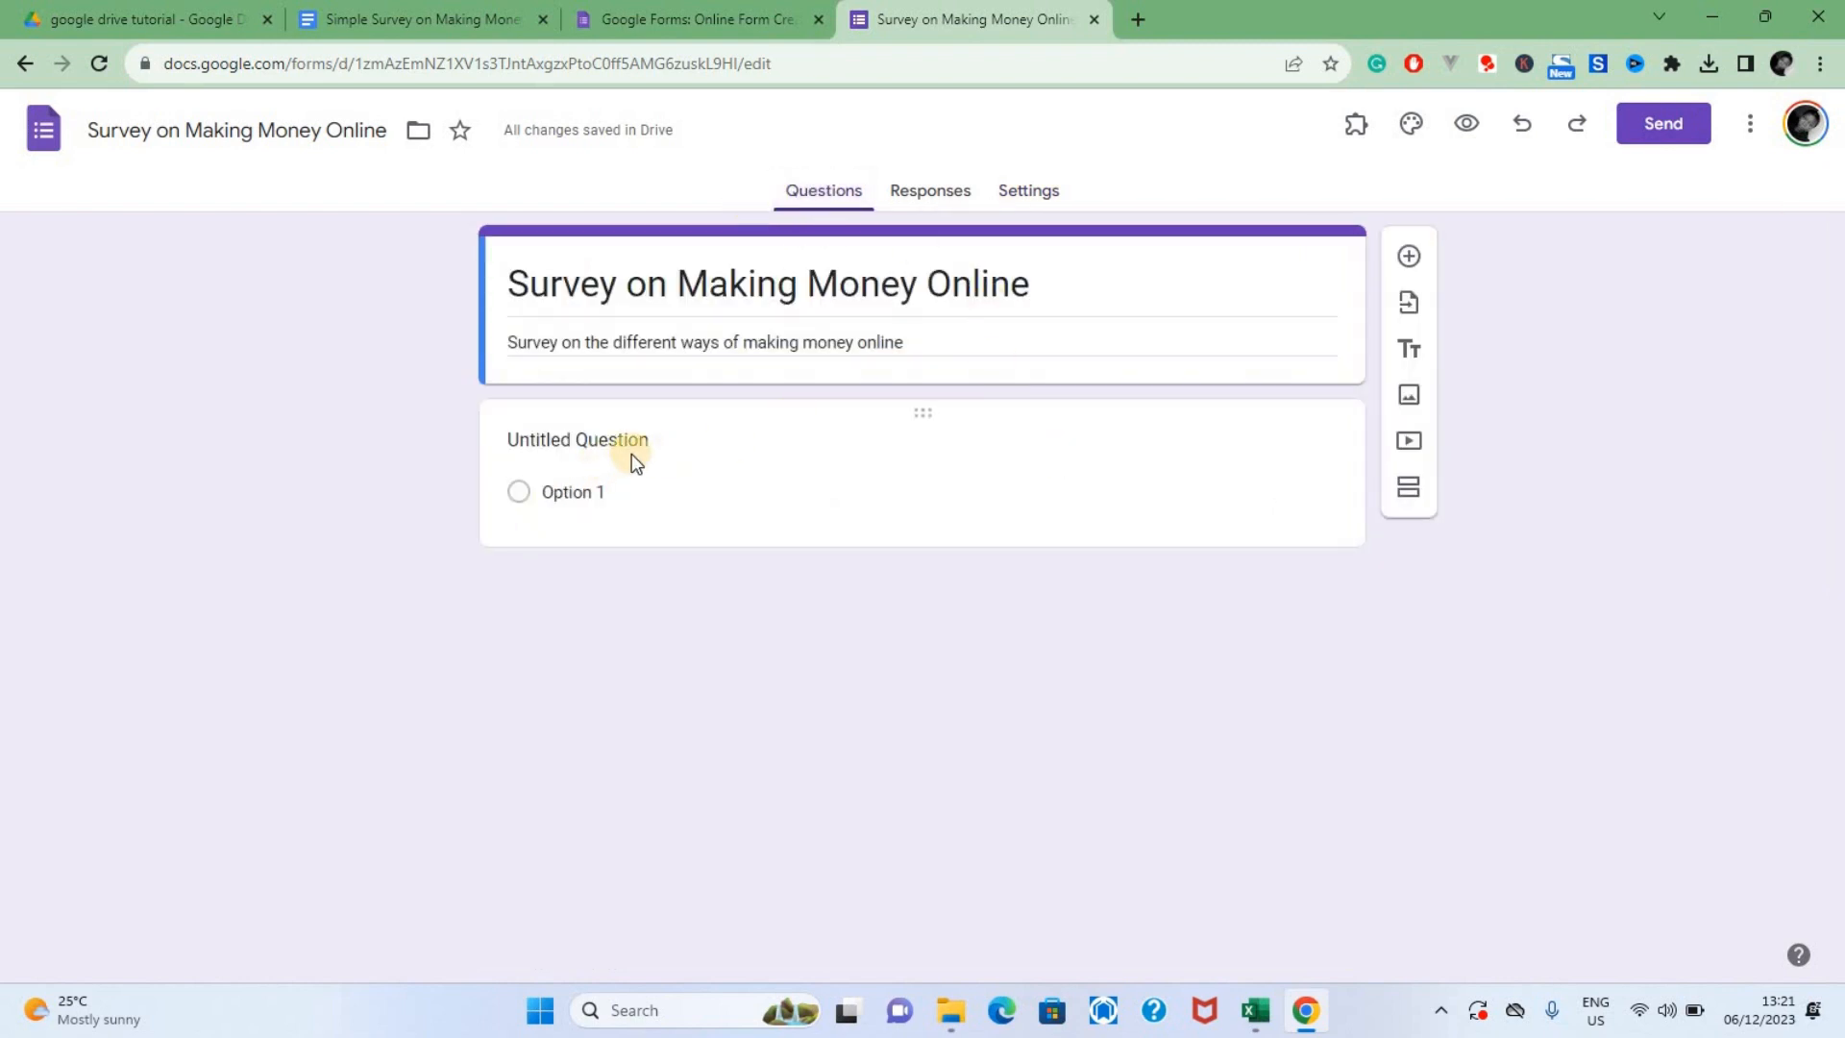
In the survey document, copy the first question's text and highlight its "(Checkbox)" label in green
{"action": "left_click", "coordinate": [692, 19]}
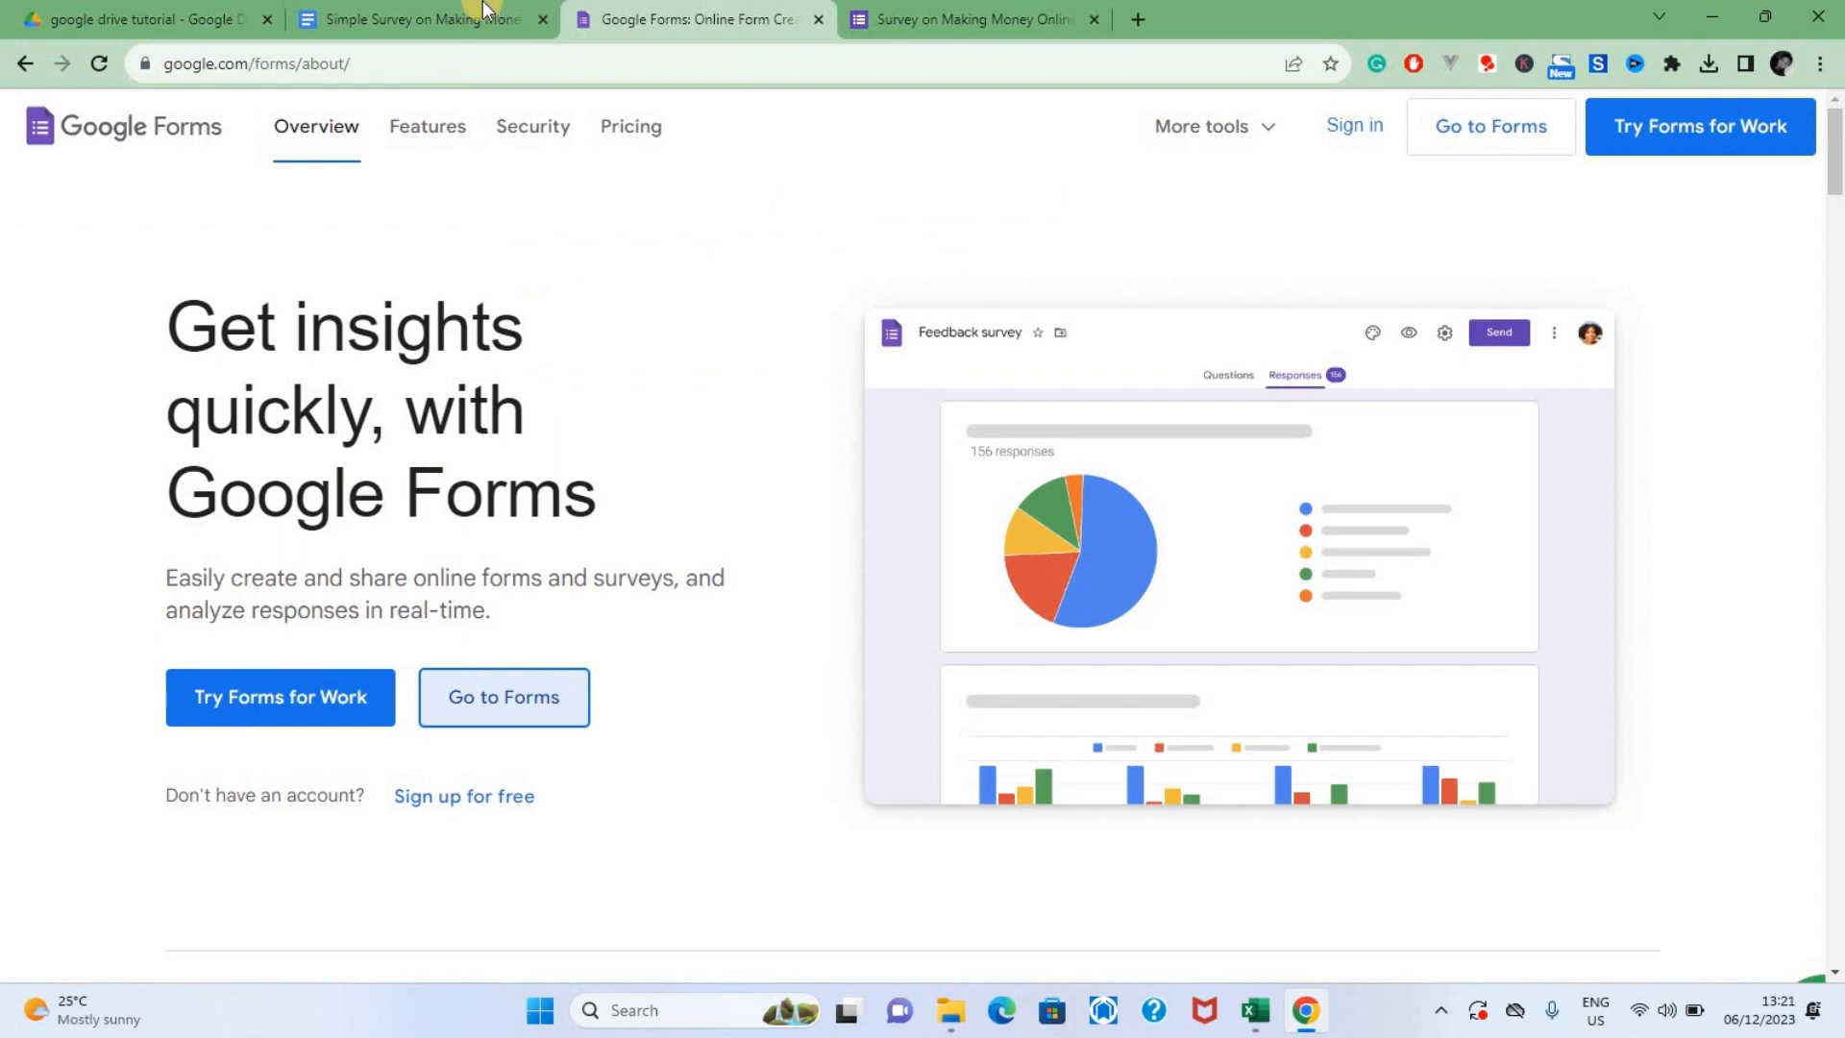
{"action": "left_click", "coordinate": [818, 19]}
{"action": "left_click_drag", "start_coordinate": [525, 429], "coordinate": [961, 430]}
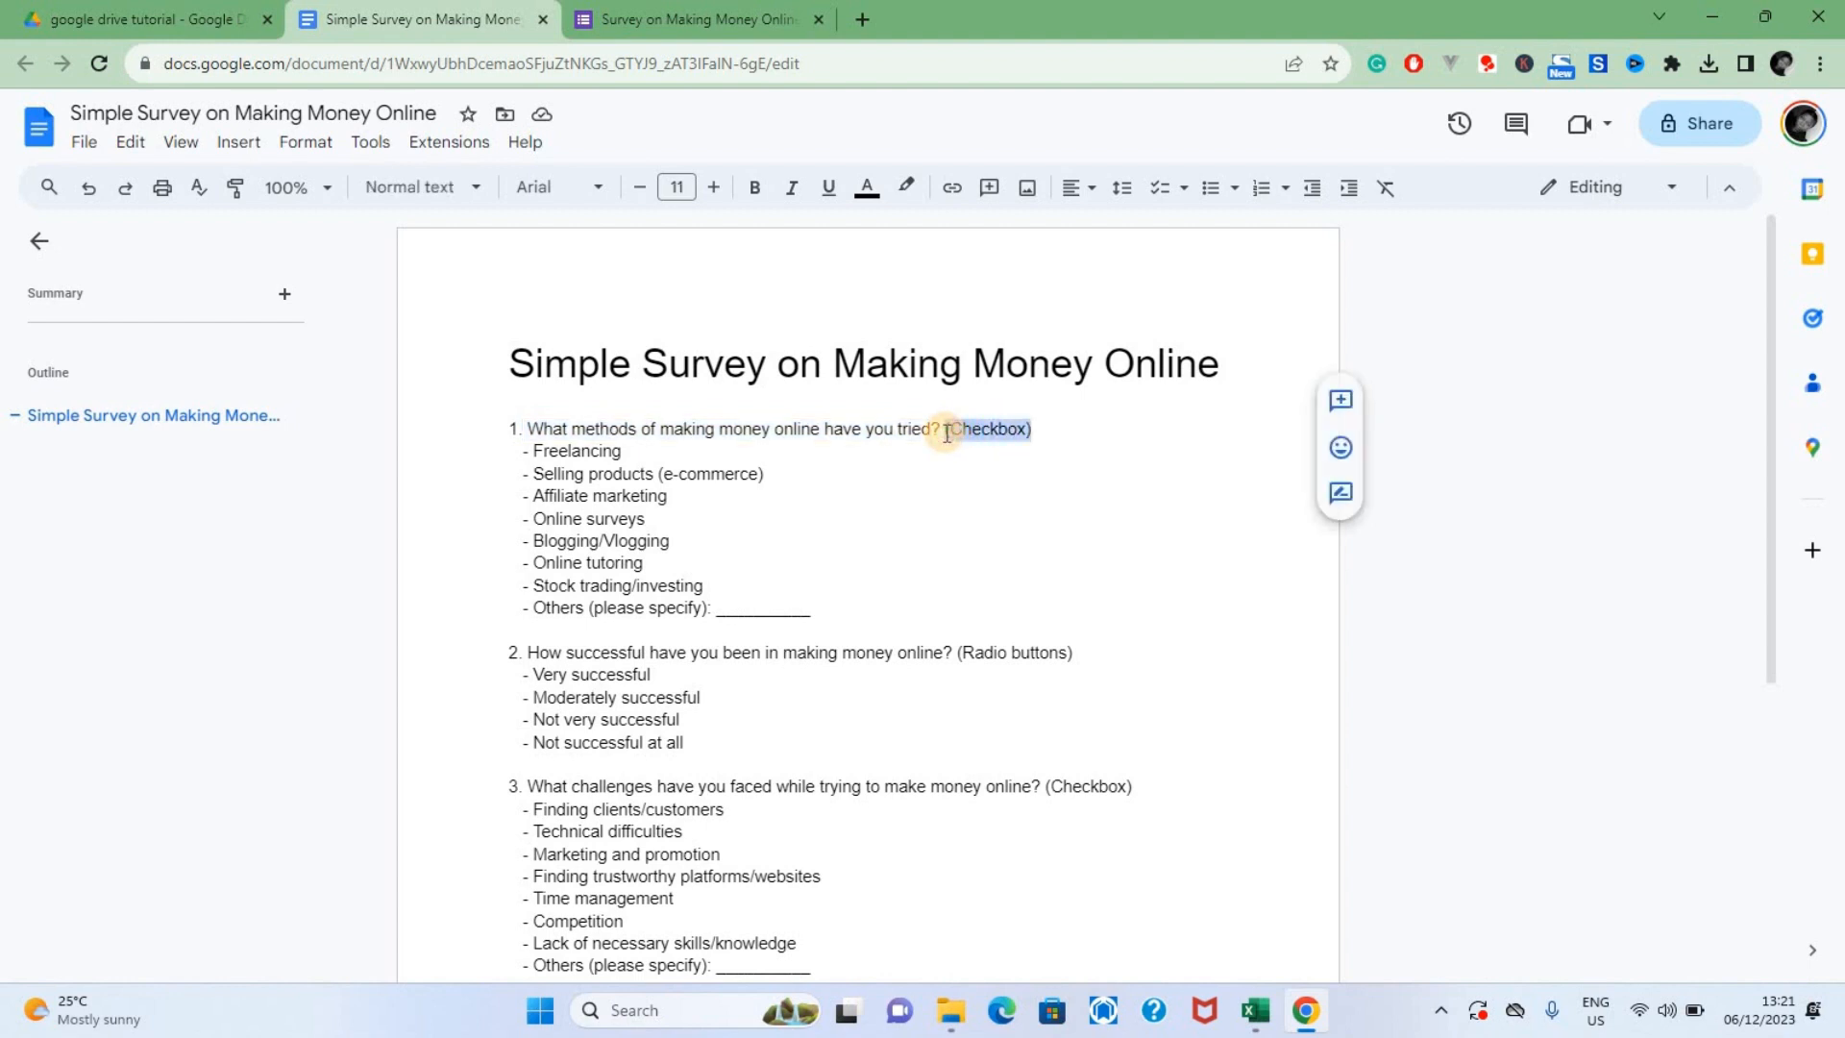
{"action": "left_click", "coordinate": [905, 186]}
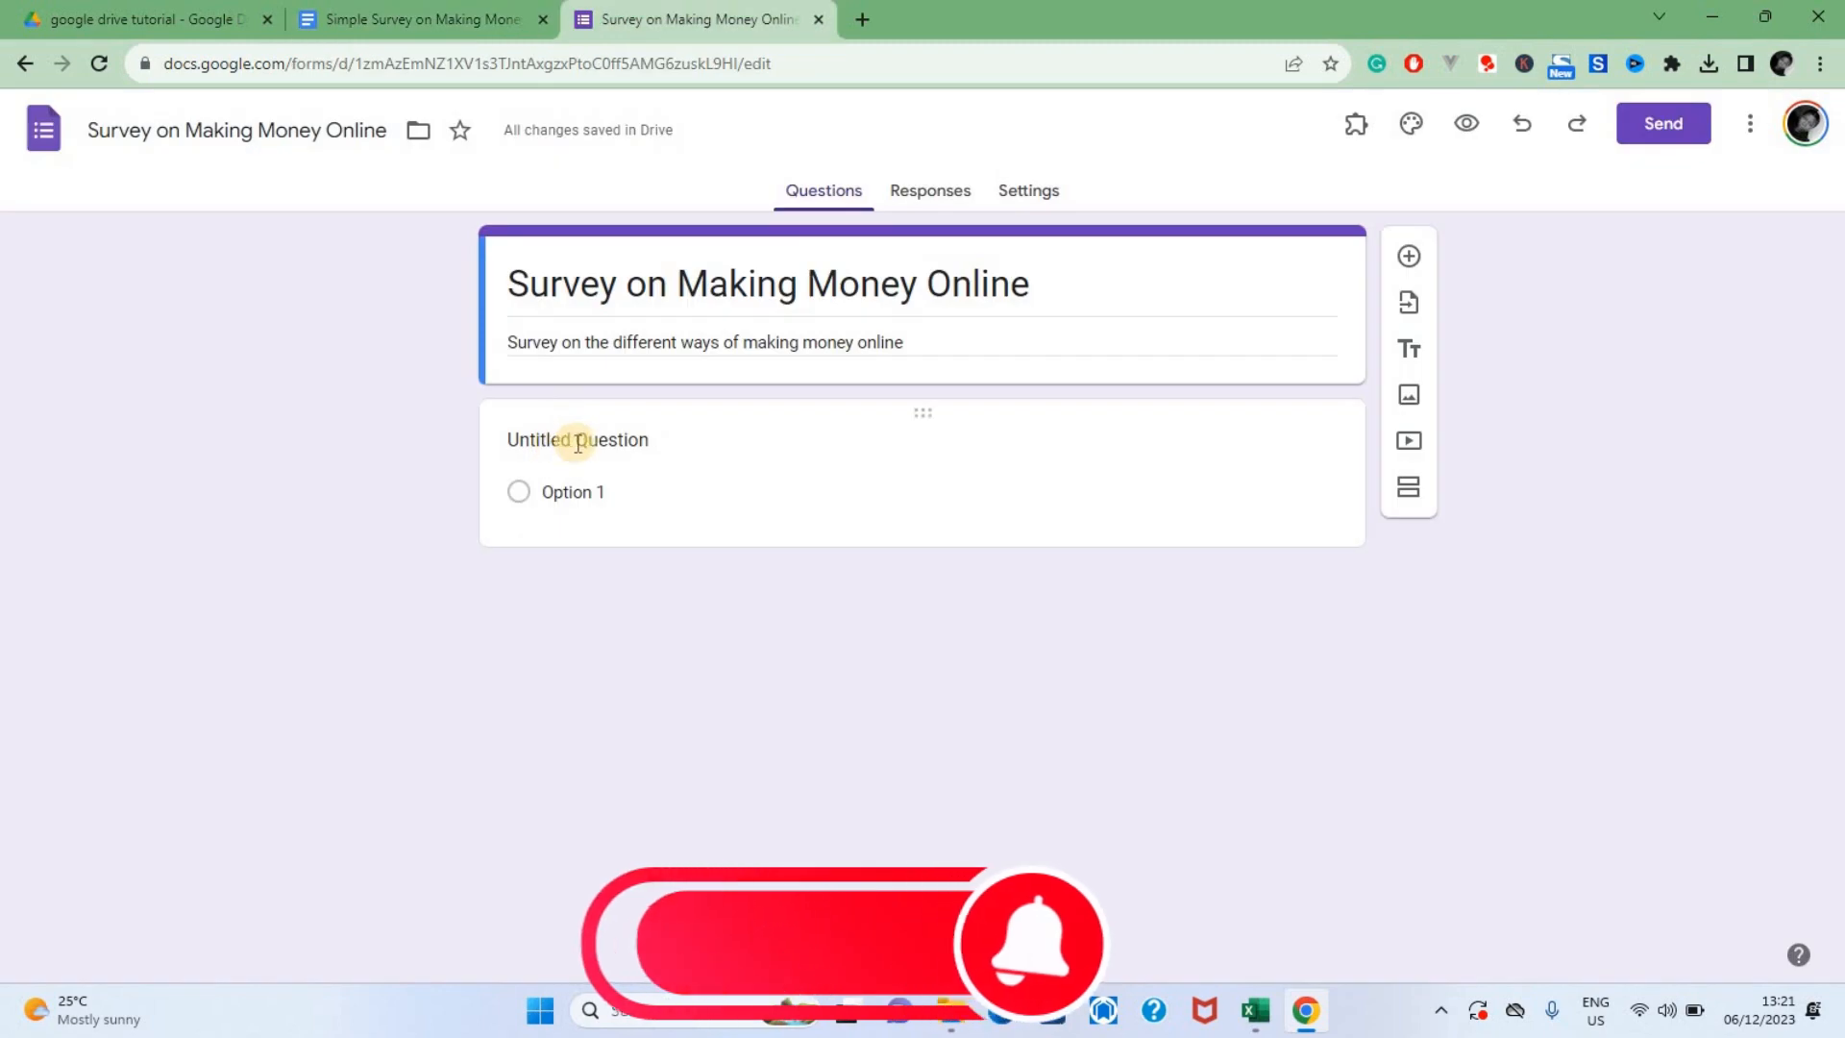
Enter "What methods of making money online have you tried?" as the form's first question and set its type to Checkboxes
{"action": "left_click", "coordinate": [572, 442]}
{"action": "type", "text": "What methods of making money online have you tried?"}
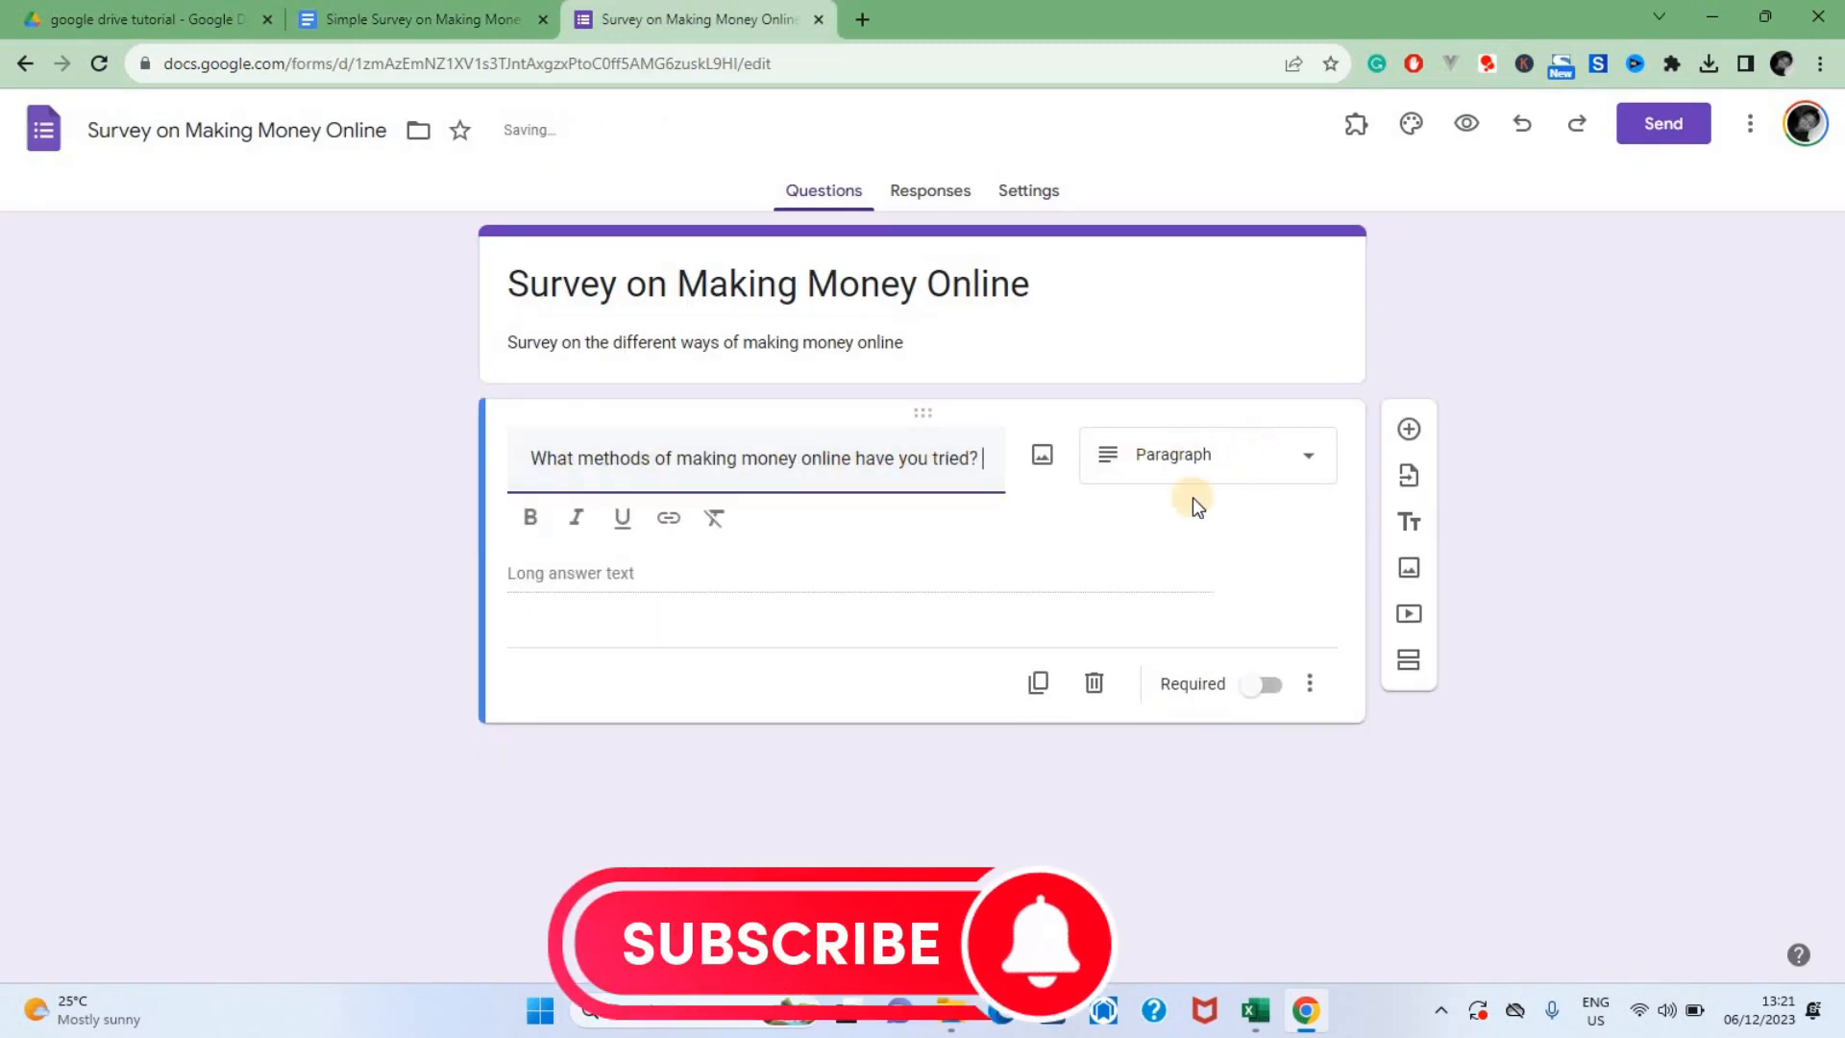
{"action": "left_click", "coordinate": [1191, 473]}
{"action": "left_click", "coordinate": [1182, 470]}
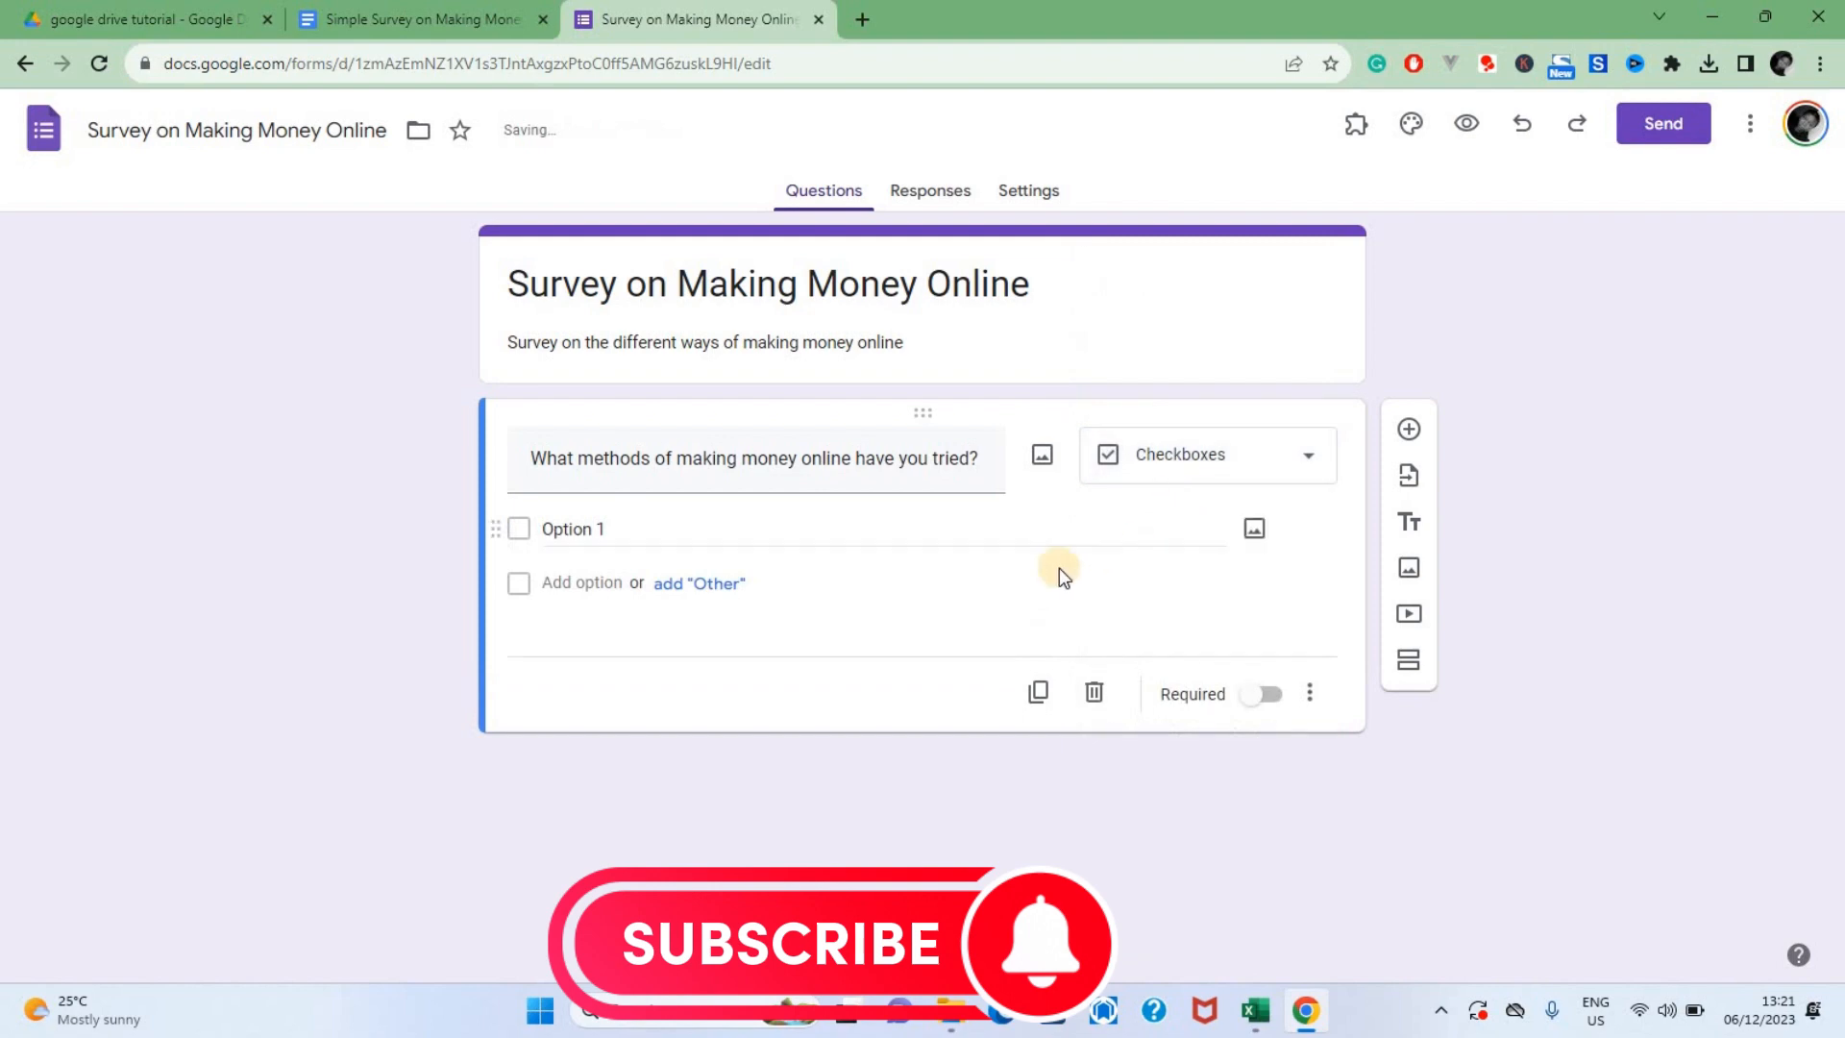
Copy question 1's answers, from Freelancing to Others (please specify):, out of the survey document and paste them as the question's options
{"action": "left_click", "coordinate": [413, 20]}
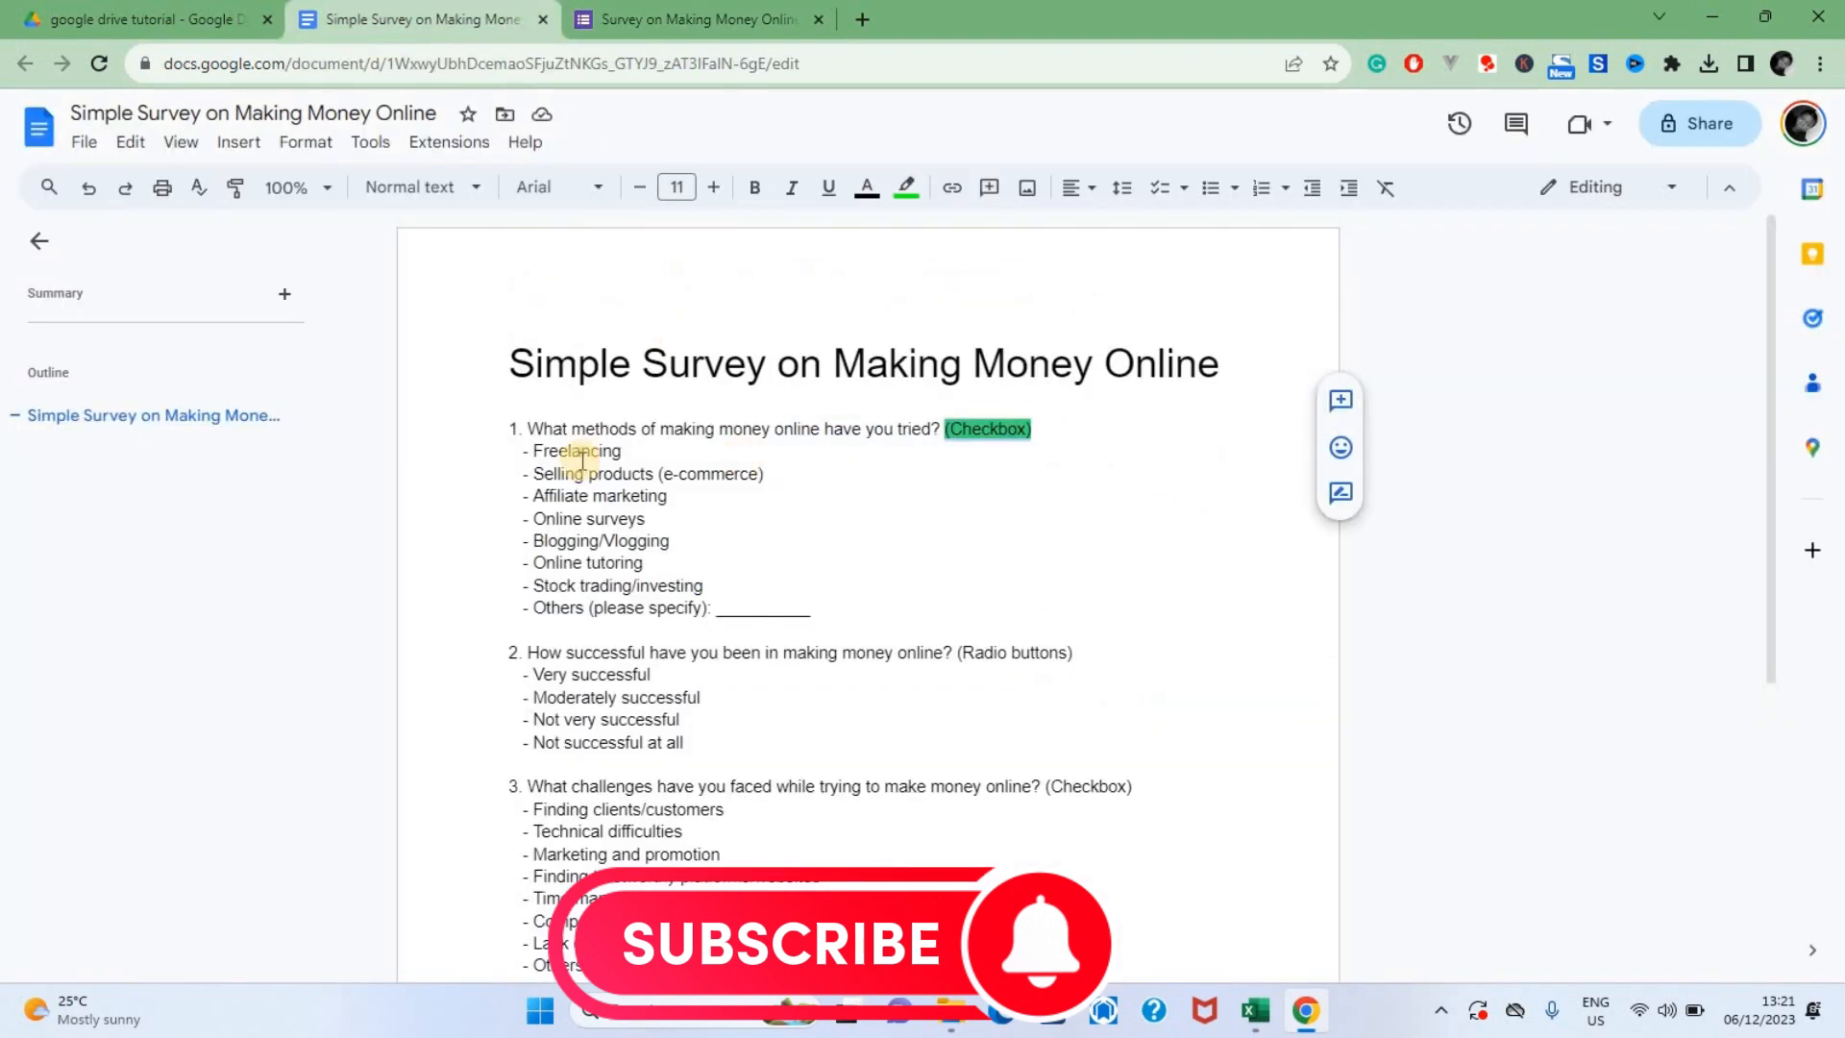
{"action": "left_click_drag", "start_coordinate": [535, 451], "coordinate": [716, 603]}
{"action": "left_click", "coordinate": [661, 14]}
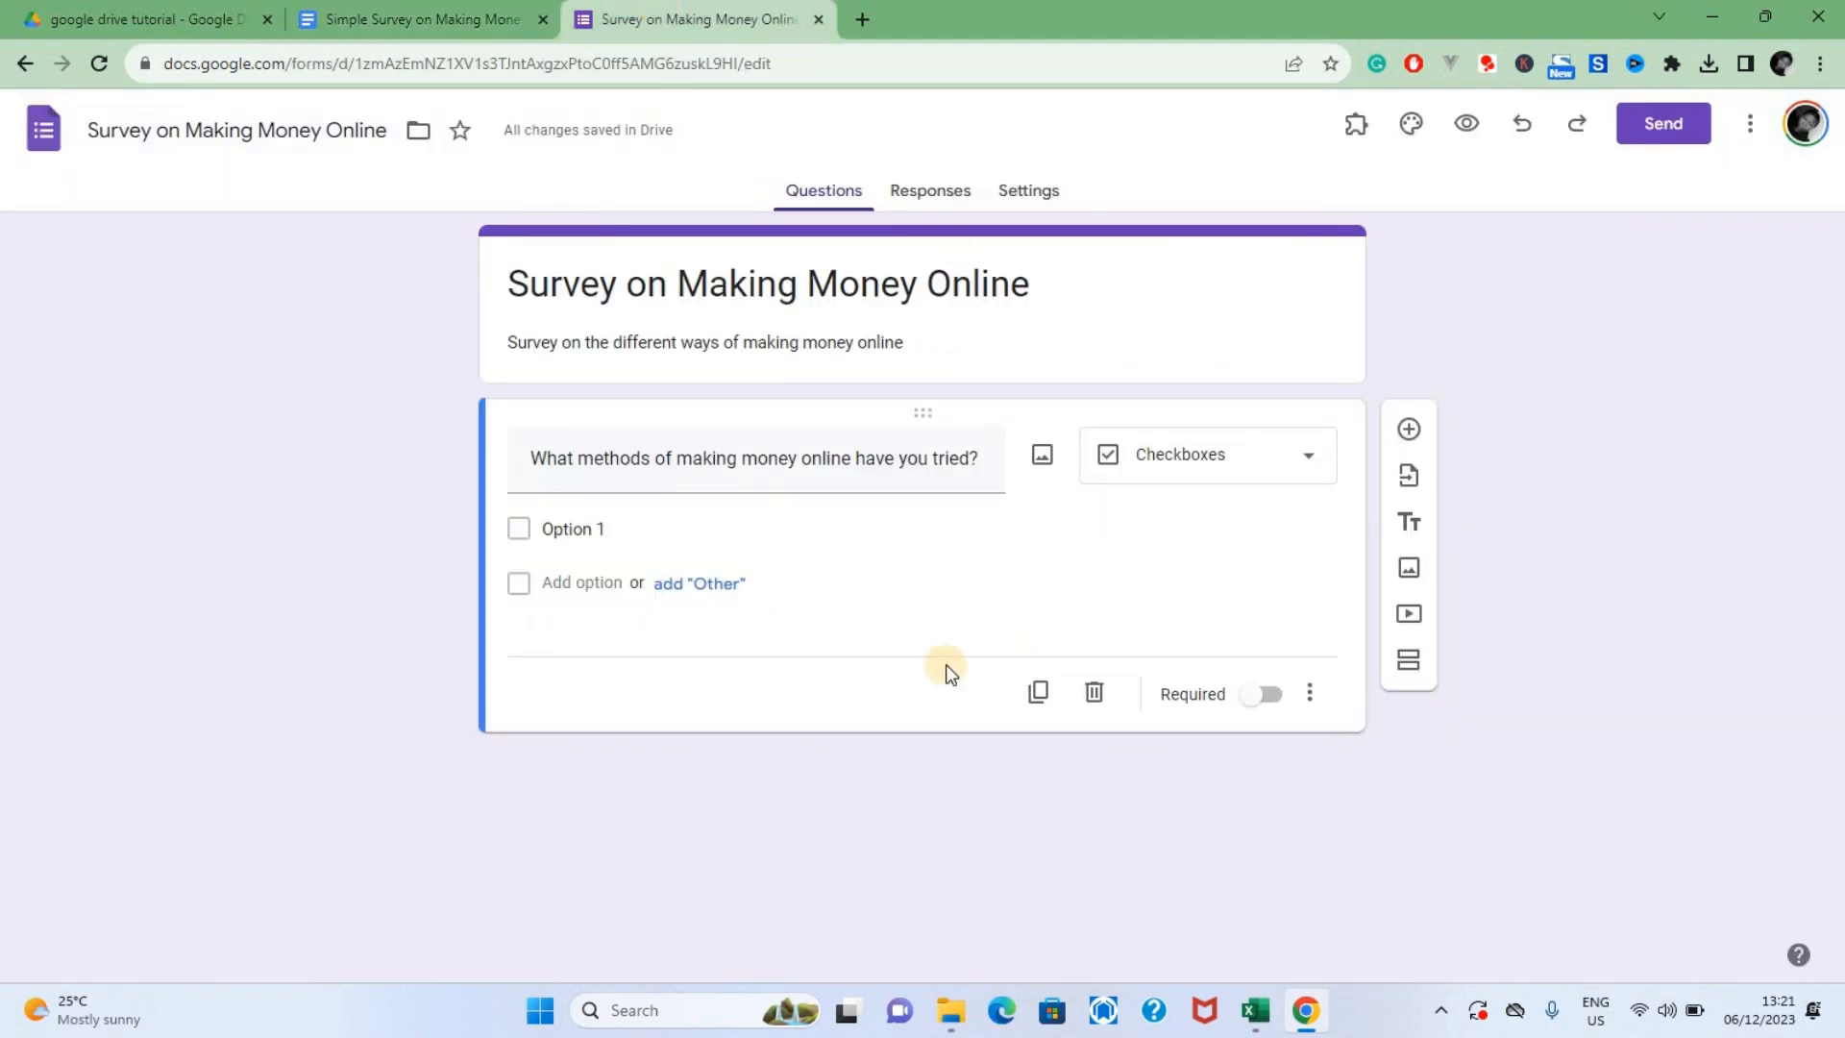
{"action": "left_click", "coordinate": [543, 584]}
{"action": "type", "text": "Freelancing Selling products (e-commerce) - Affiliate marketing - Online surveys - Blogging/Vlogging - Online tutoring - Stock trading/investing - Others (please specify):"}
Remove the leading dashes from the pasted checkbox options, down to "Others (please specify):"
{"action": "left_click", "coordinate": [546, 638]}
{"action": "left_click", "coordinate": [545, 638]}
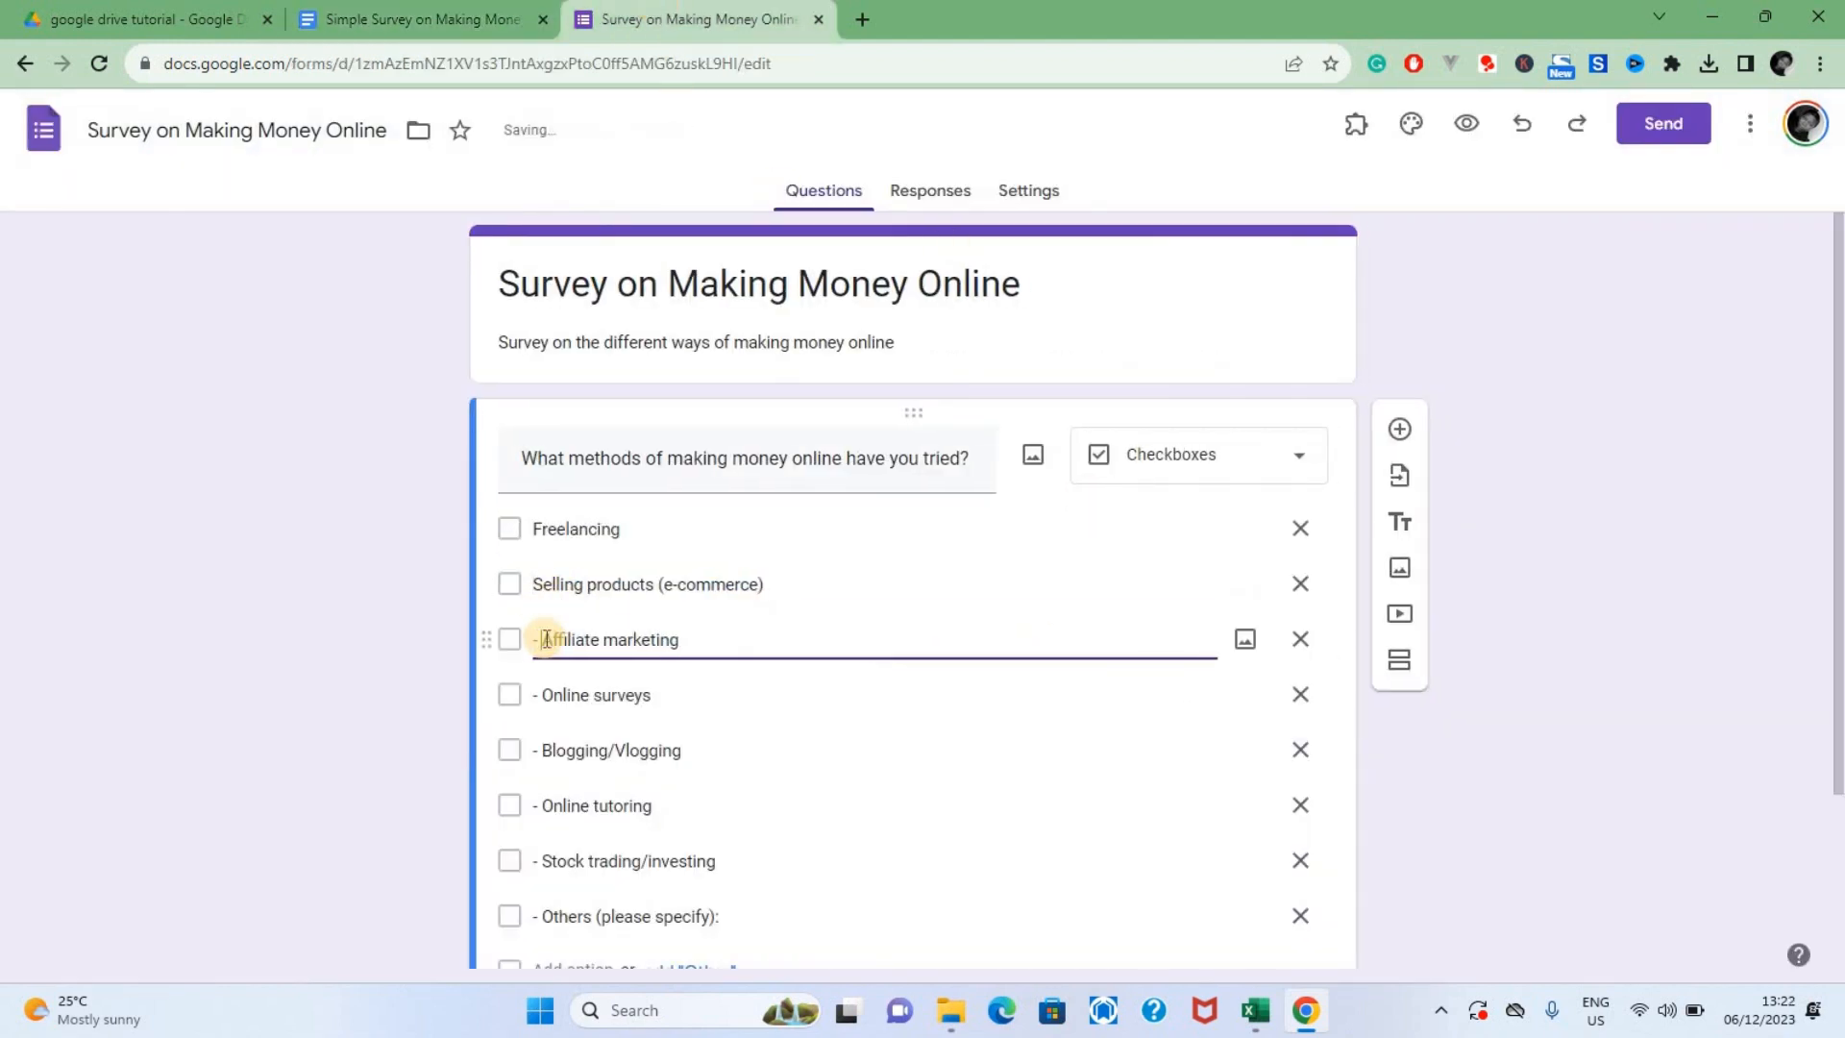
{"action": "scroll", "coordinate": [540, 737], "scroll_direction": "down", "scroll_amount": 1}
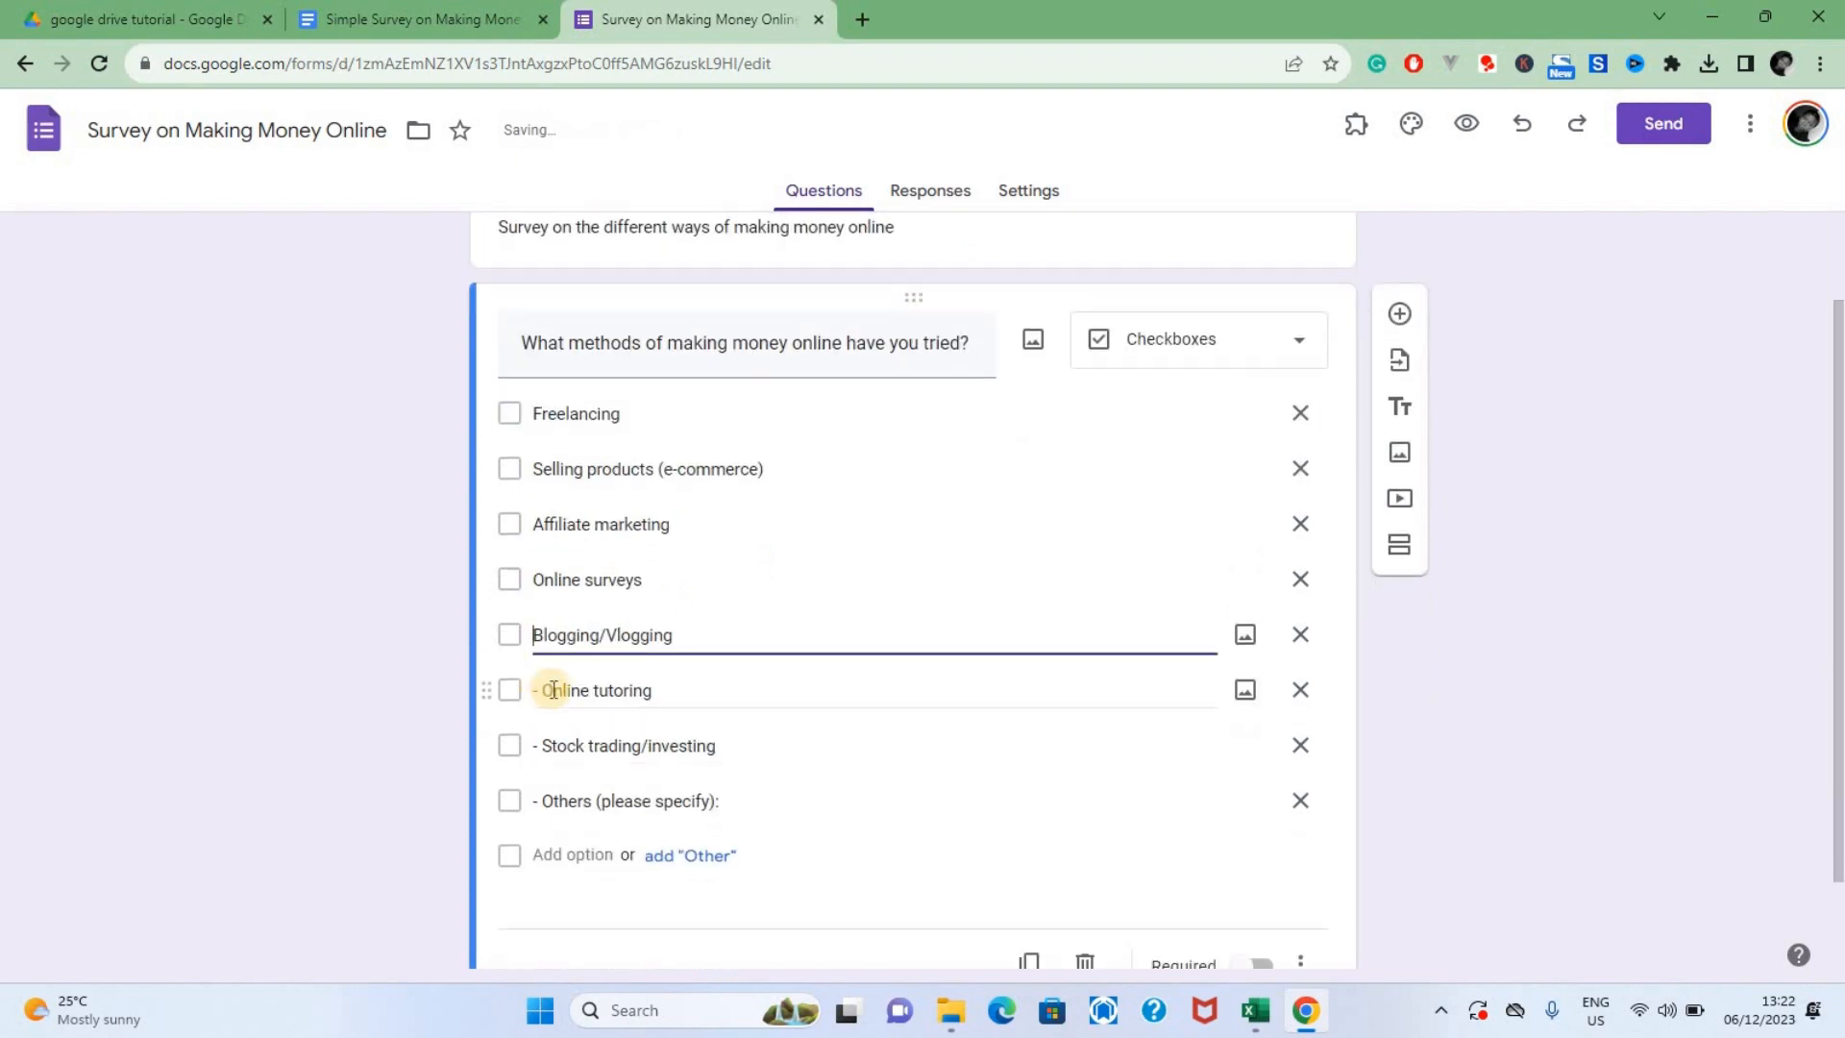
{"action": "left_click", "coordinate": [544, 691]}
{"action": "key", "text": "BackSpace"}
{"action": "key", "text": "BackSpace"}
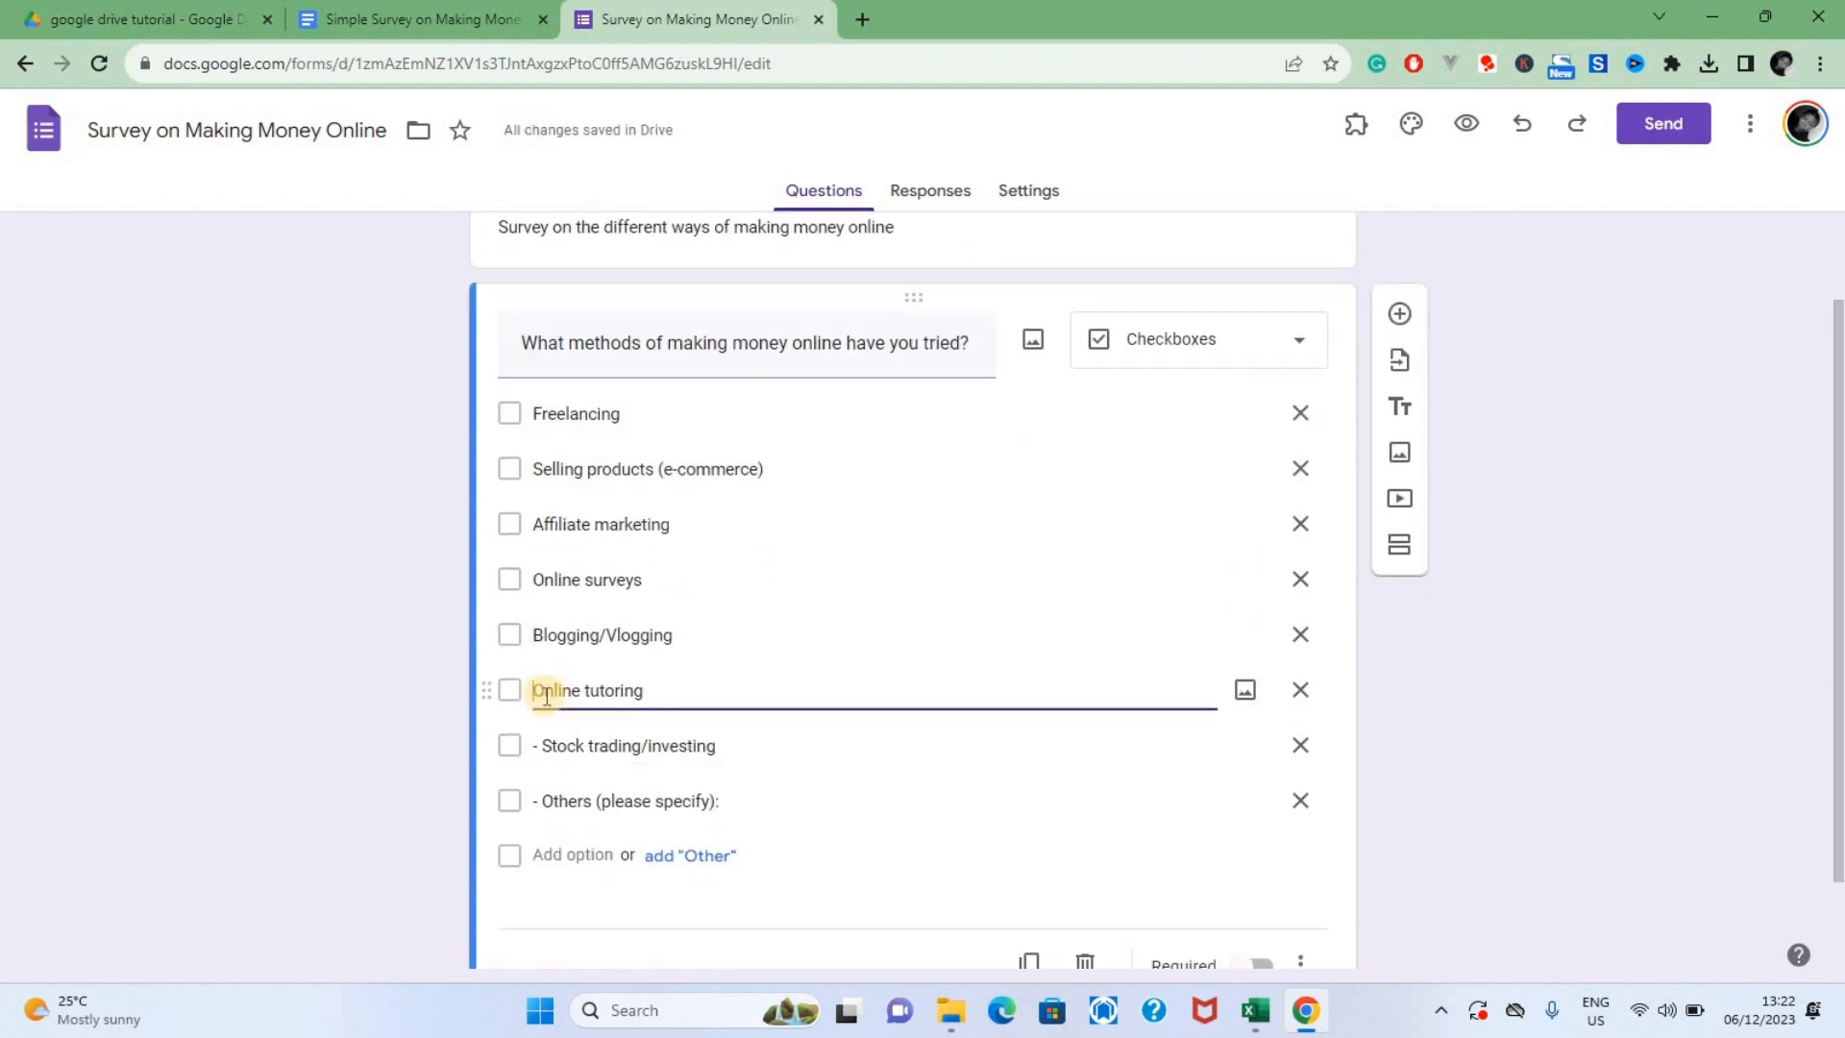
{"action": "left_click", "coordinate": [543, 749]}
{"action": "left_click", "coordinate": [543, 749]}
{"action": "key", "text": "BackSpace"}
{"action": "key", "text": "BackSpace"}
{"action": "left_click", "coordinate": [542, 807]}
{"action": "left_click", "coordinate": [542, 807]}
{"action": "key", "text": "BackSpace"}
{"action": "key", "text": "BackSpace"}
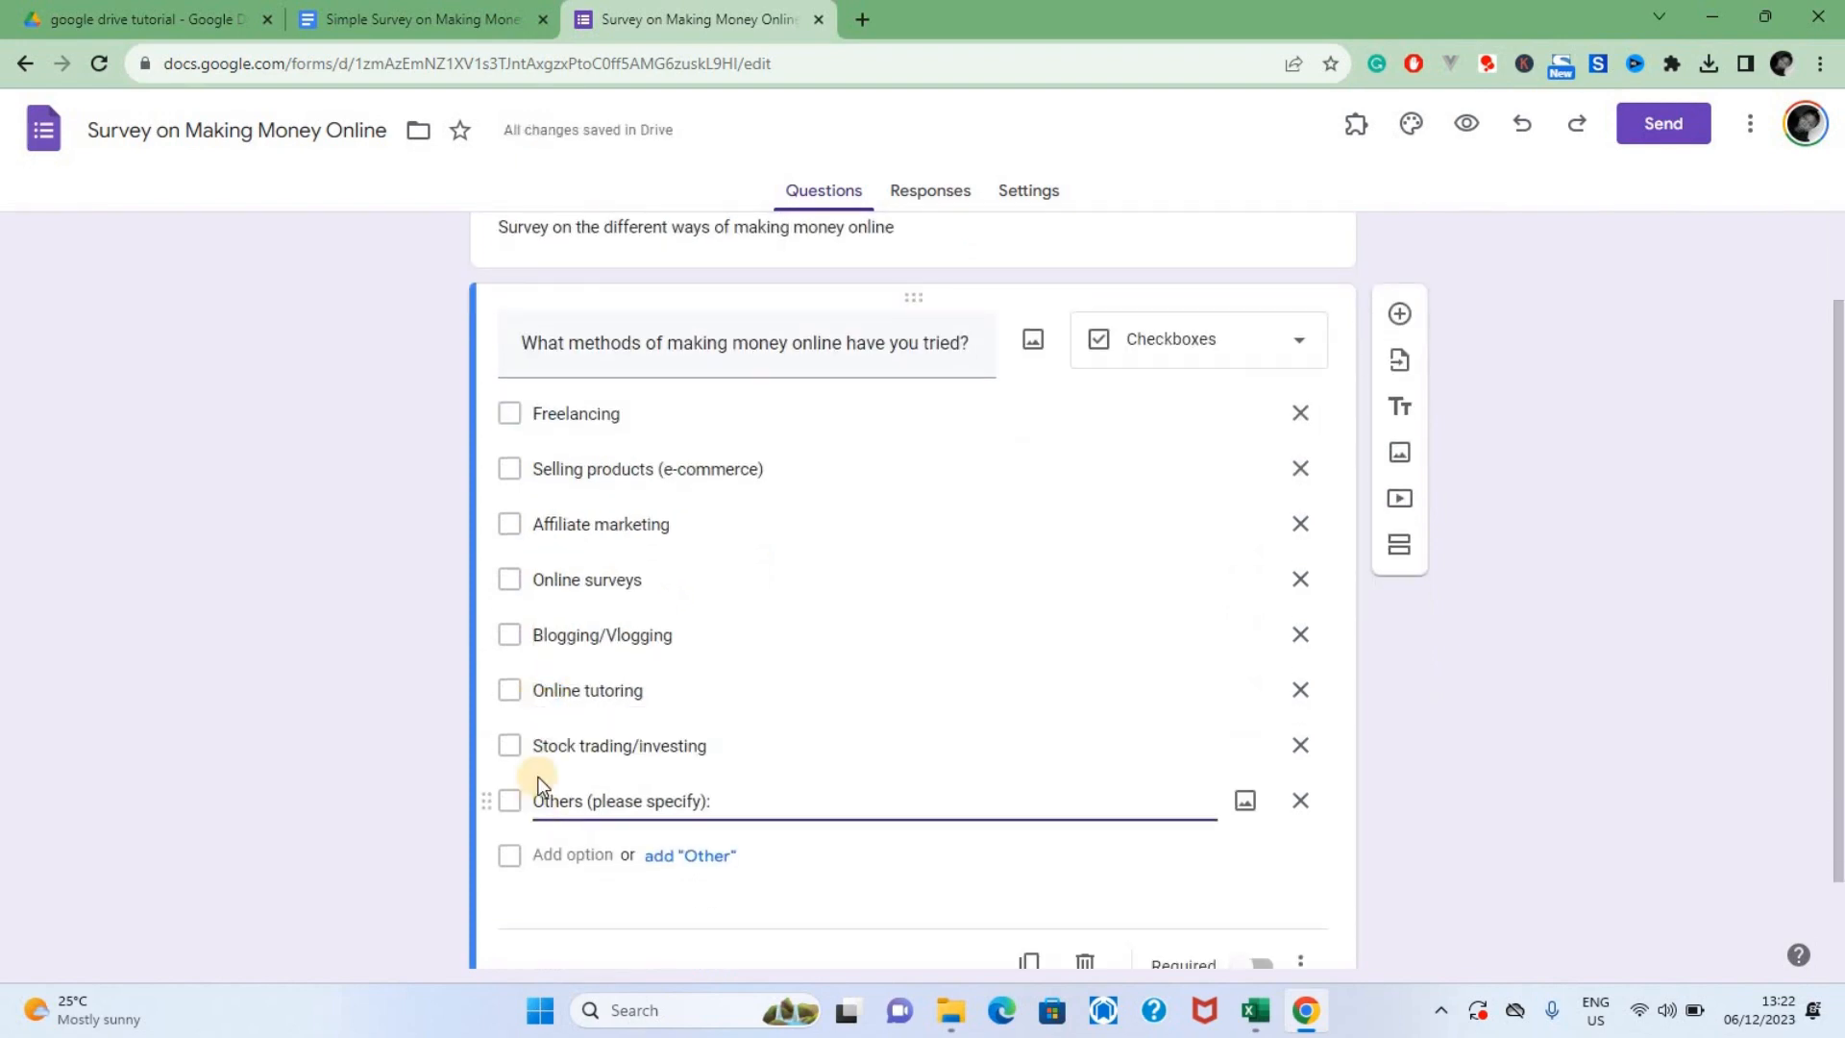
{"action": "left_click", "coordinate": [943, 523]}
{"action": "scroll", "coordinate": [1050, 515], "scroll_direction": "down", "scroll_amount": 1}
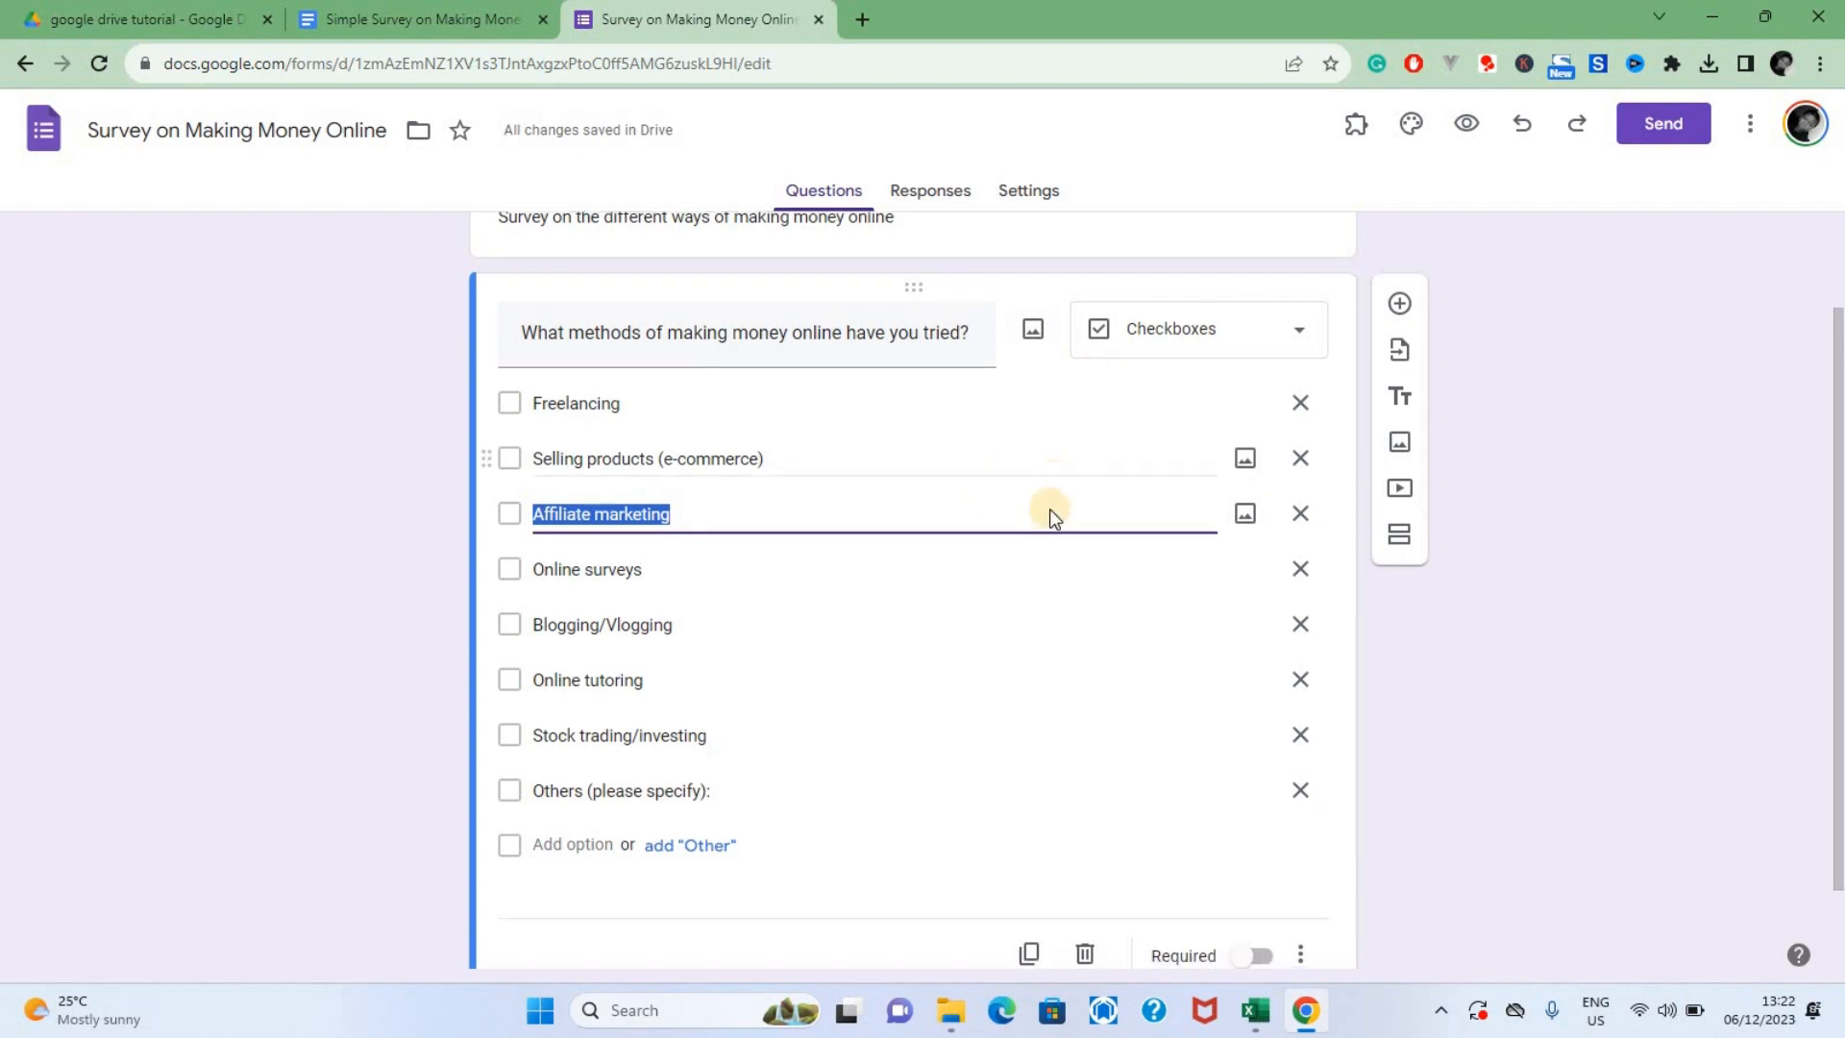
Make the question about methods of making money online required and add a new blank question below it
{"action": "left_click", "coordinate": [1254, 858]}
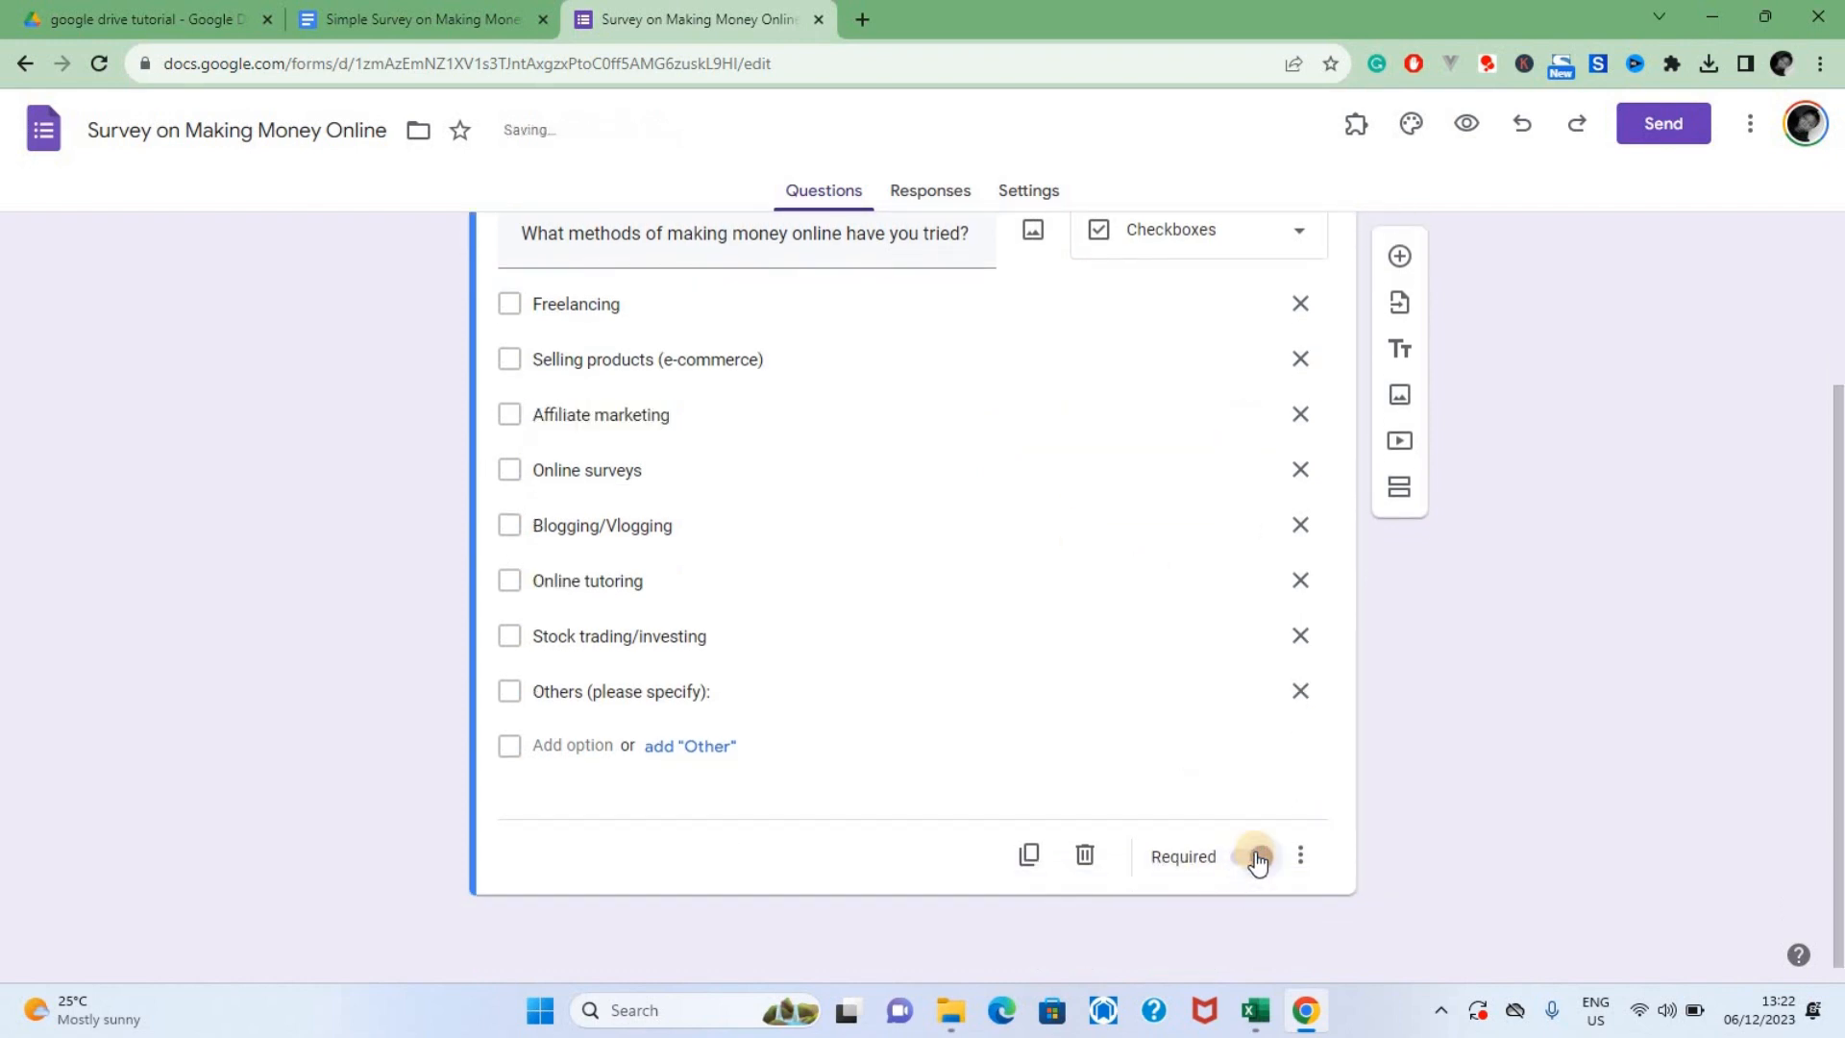
{"action": "scroll", "coordinate": [1557, 590], "scroll_direction": "up", "scroll_amount": 1}
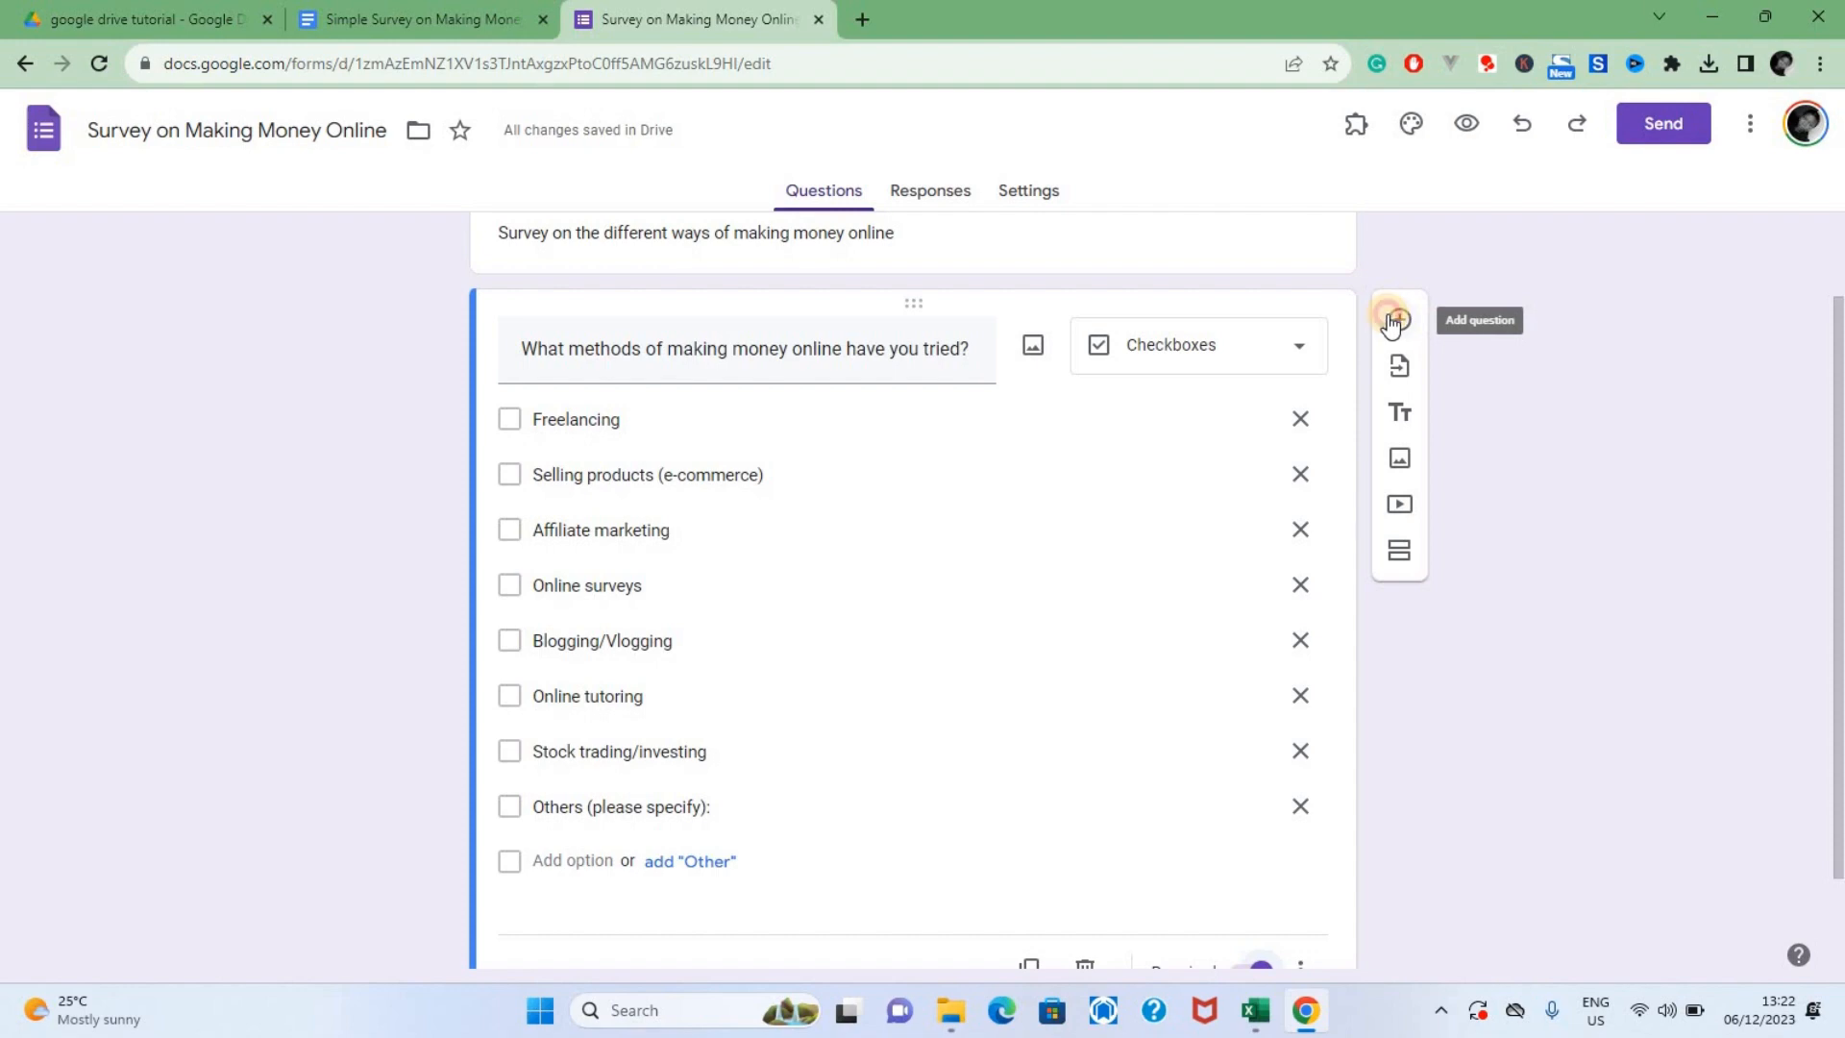
{"action": "left_click", "coordinate": [1397, 319]}
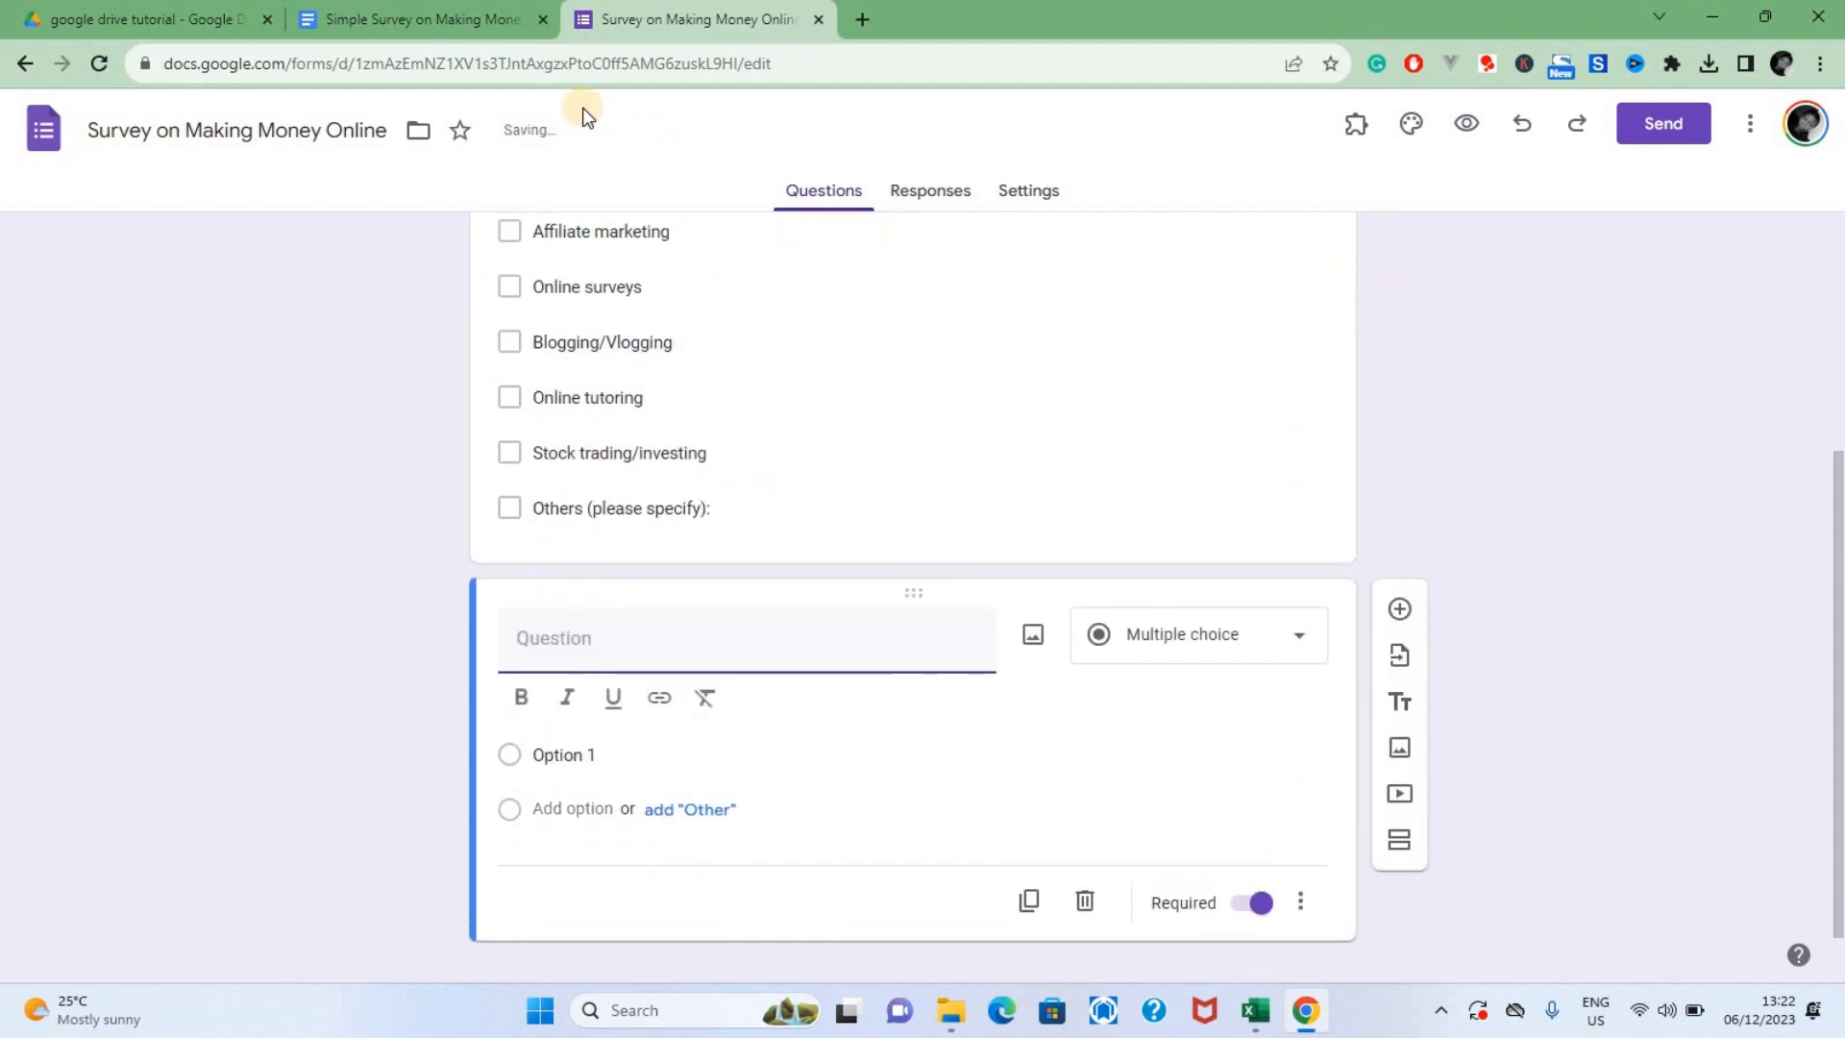
In the survey document, replace every "-" with nothing to strip the dashes from all the answer lists
{"action": "left_click", "coordinate": [562, 19]}
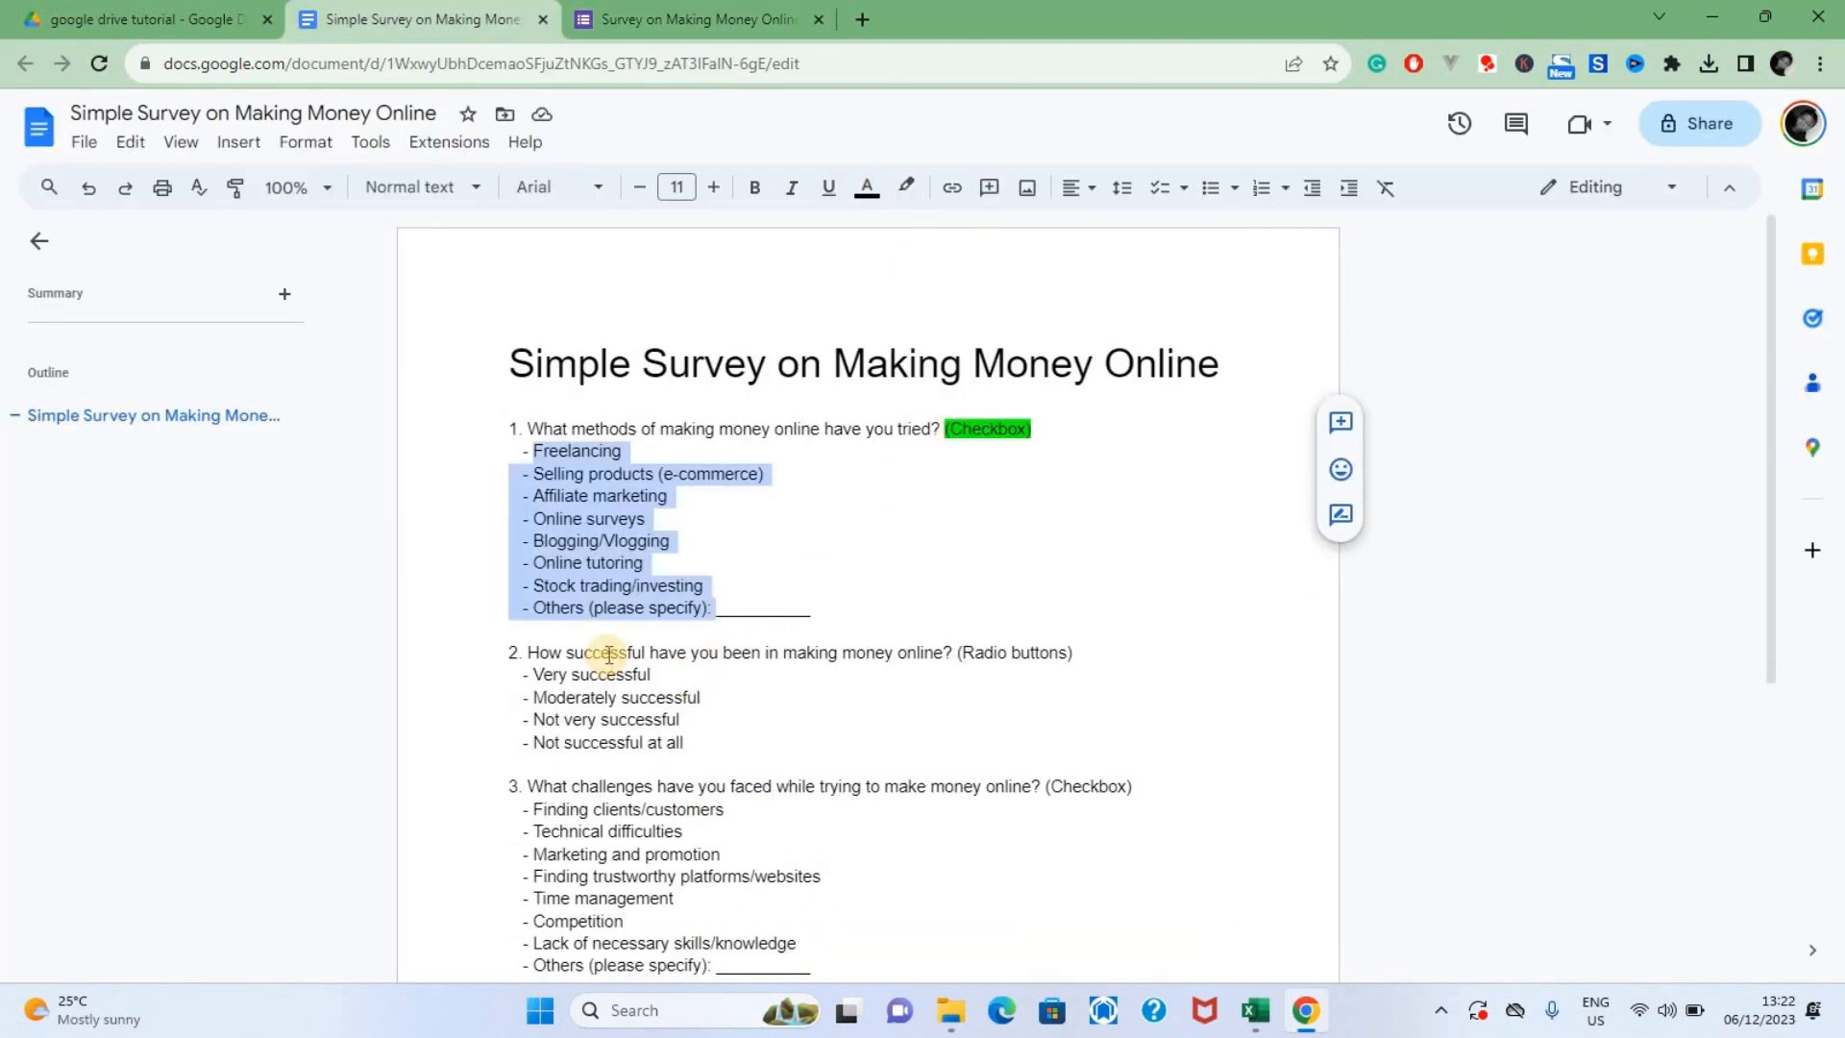
{"action": "left_click", "coordinate": [512, 676]}
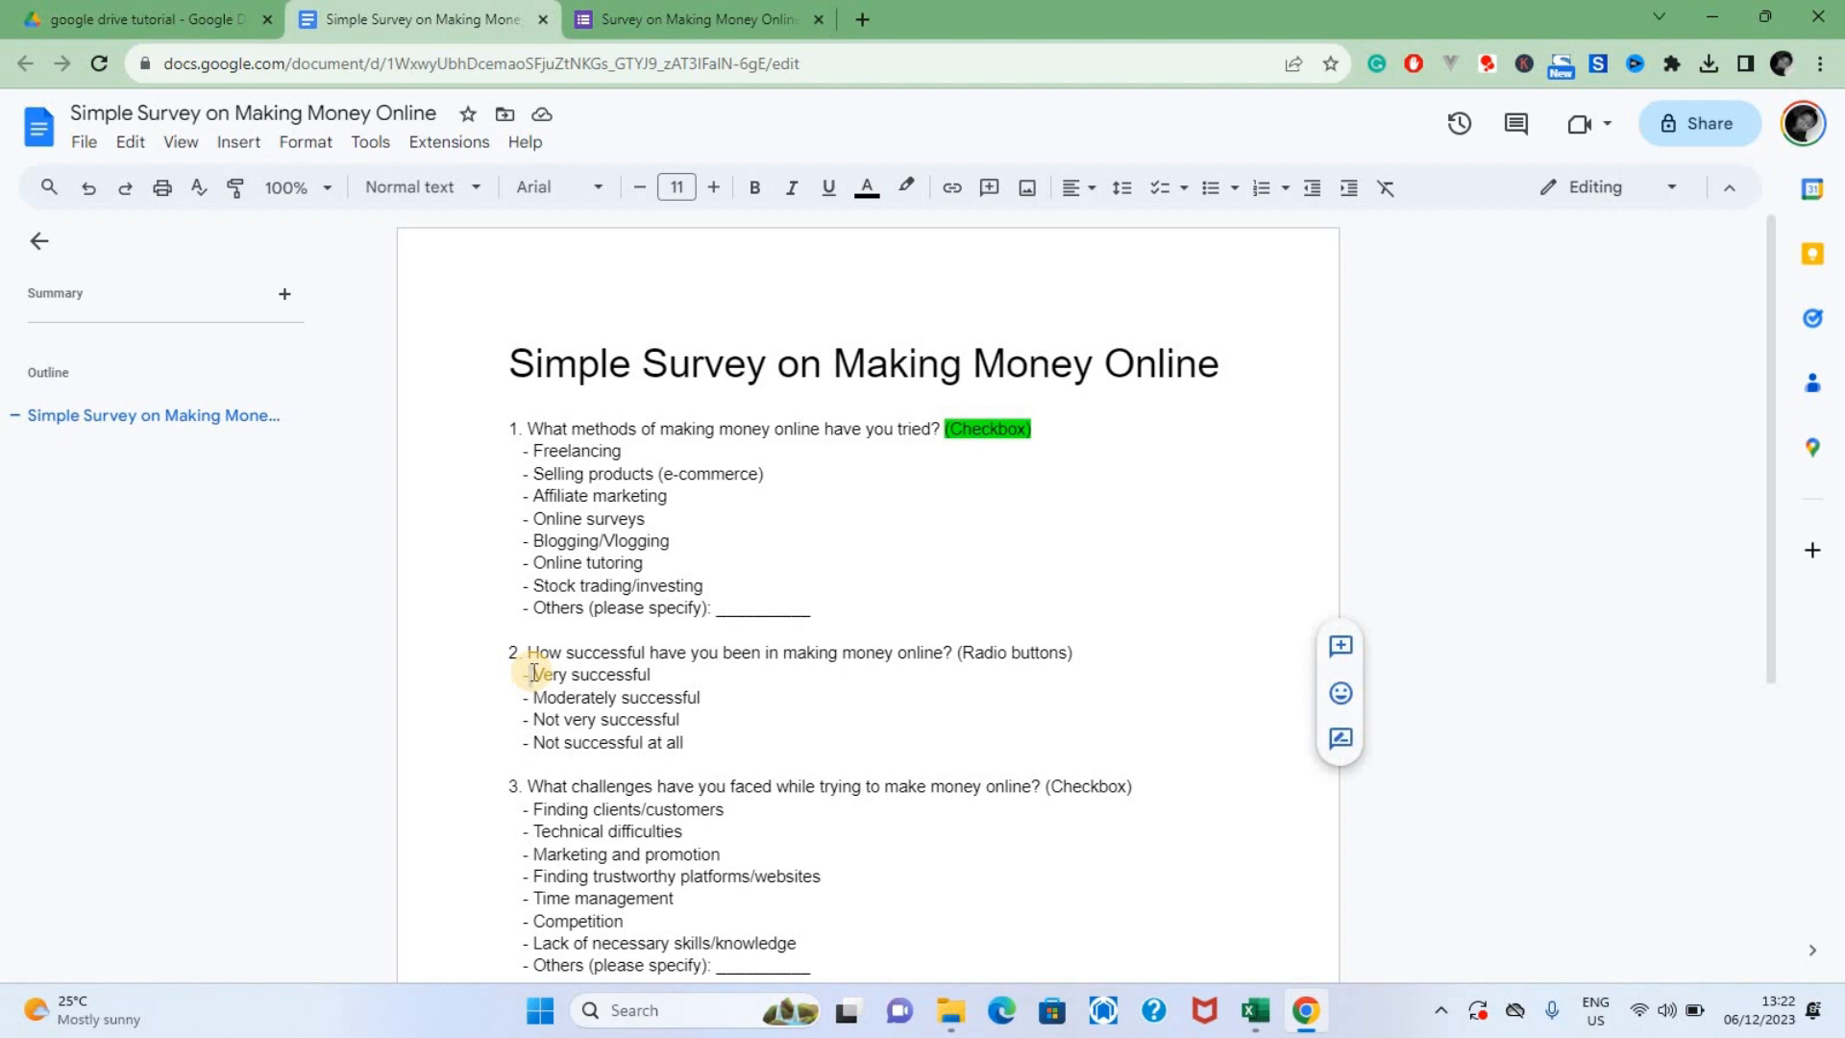
{"action": "left_click", "coordinate": [807, 581]}
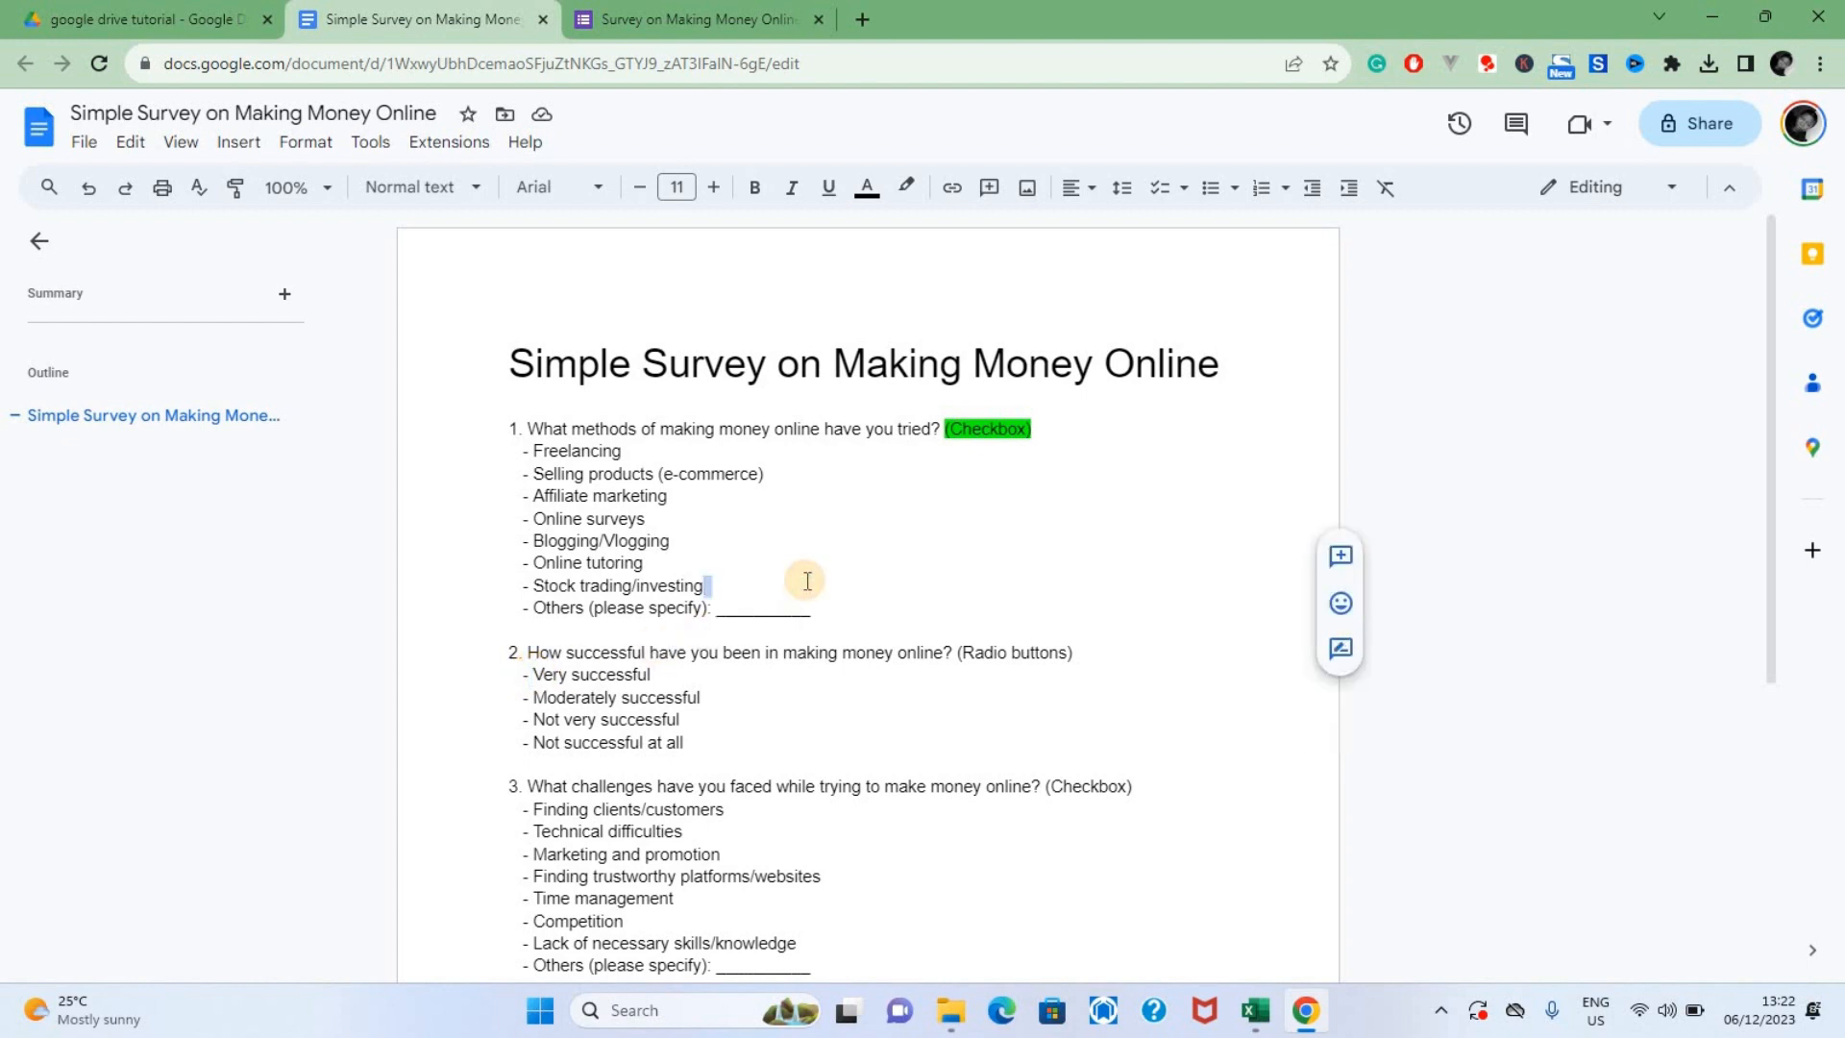
{"action": "key", "text": "ctrl+f"}
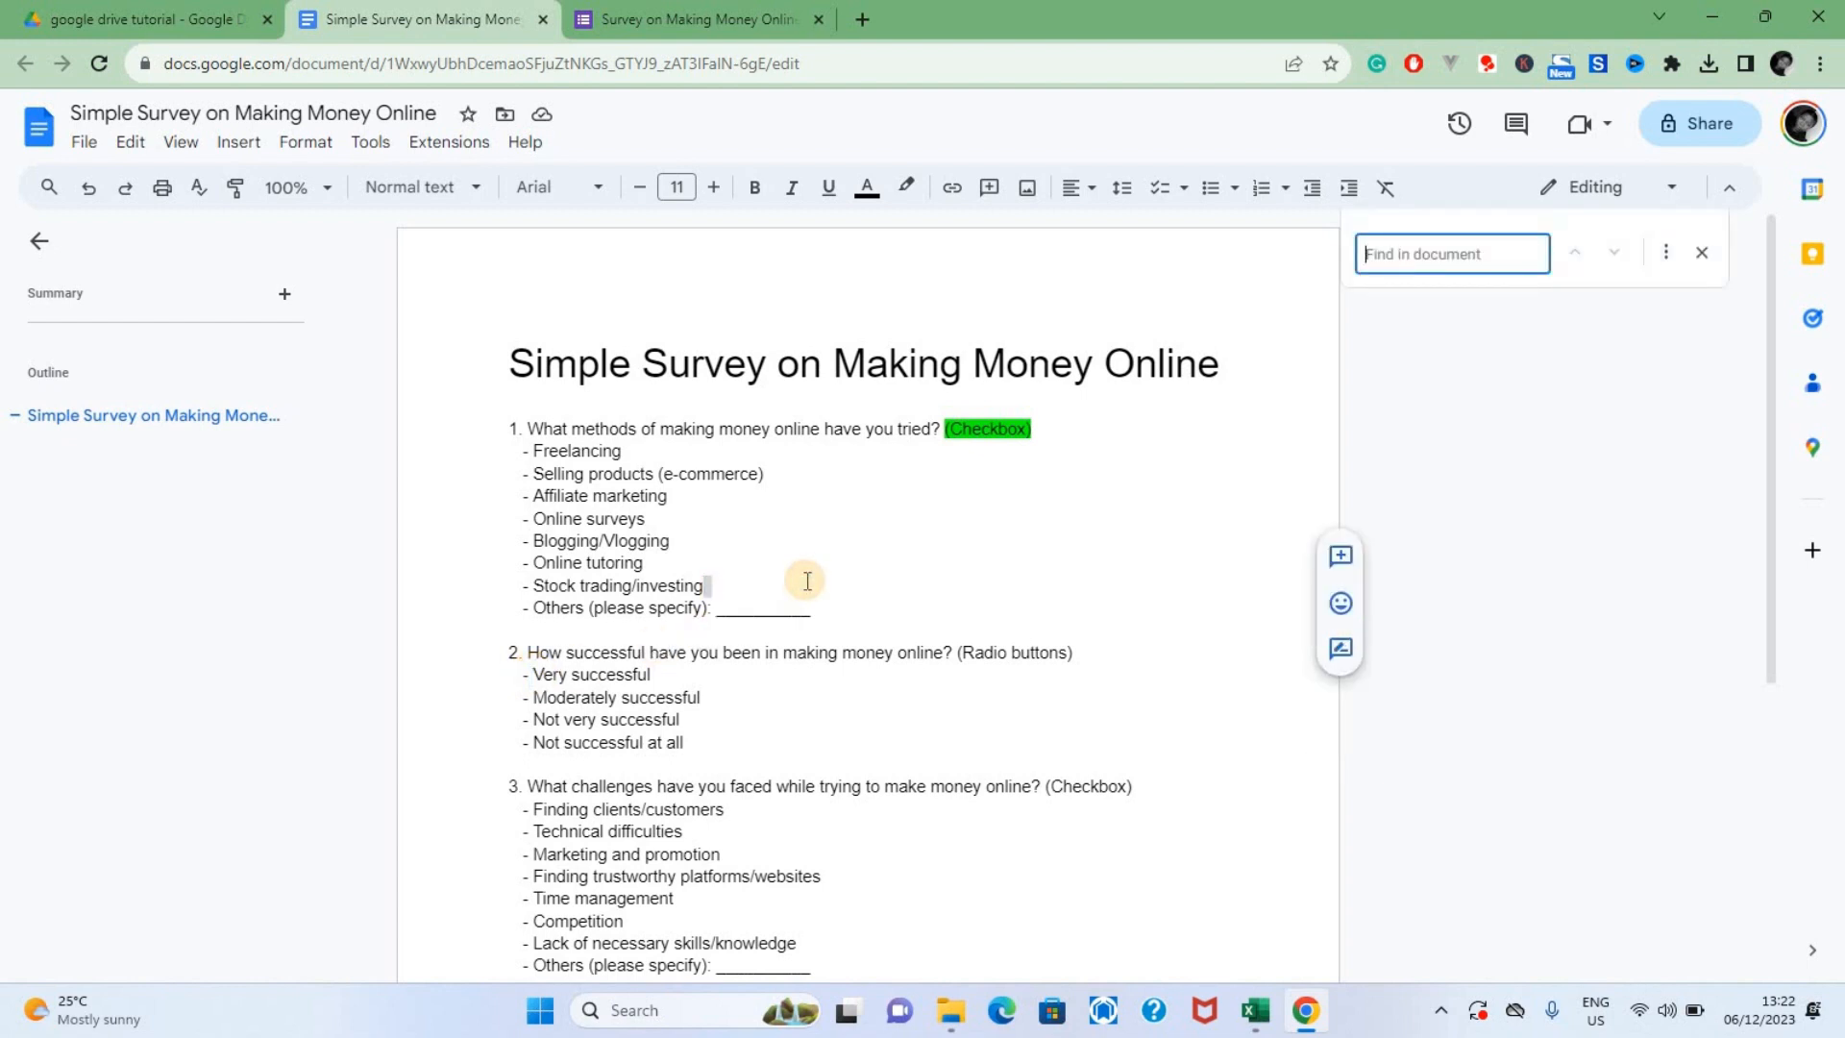
{"action": "type", "text": "-"}
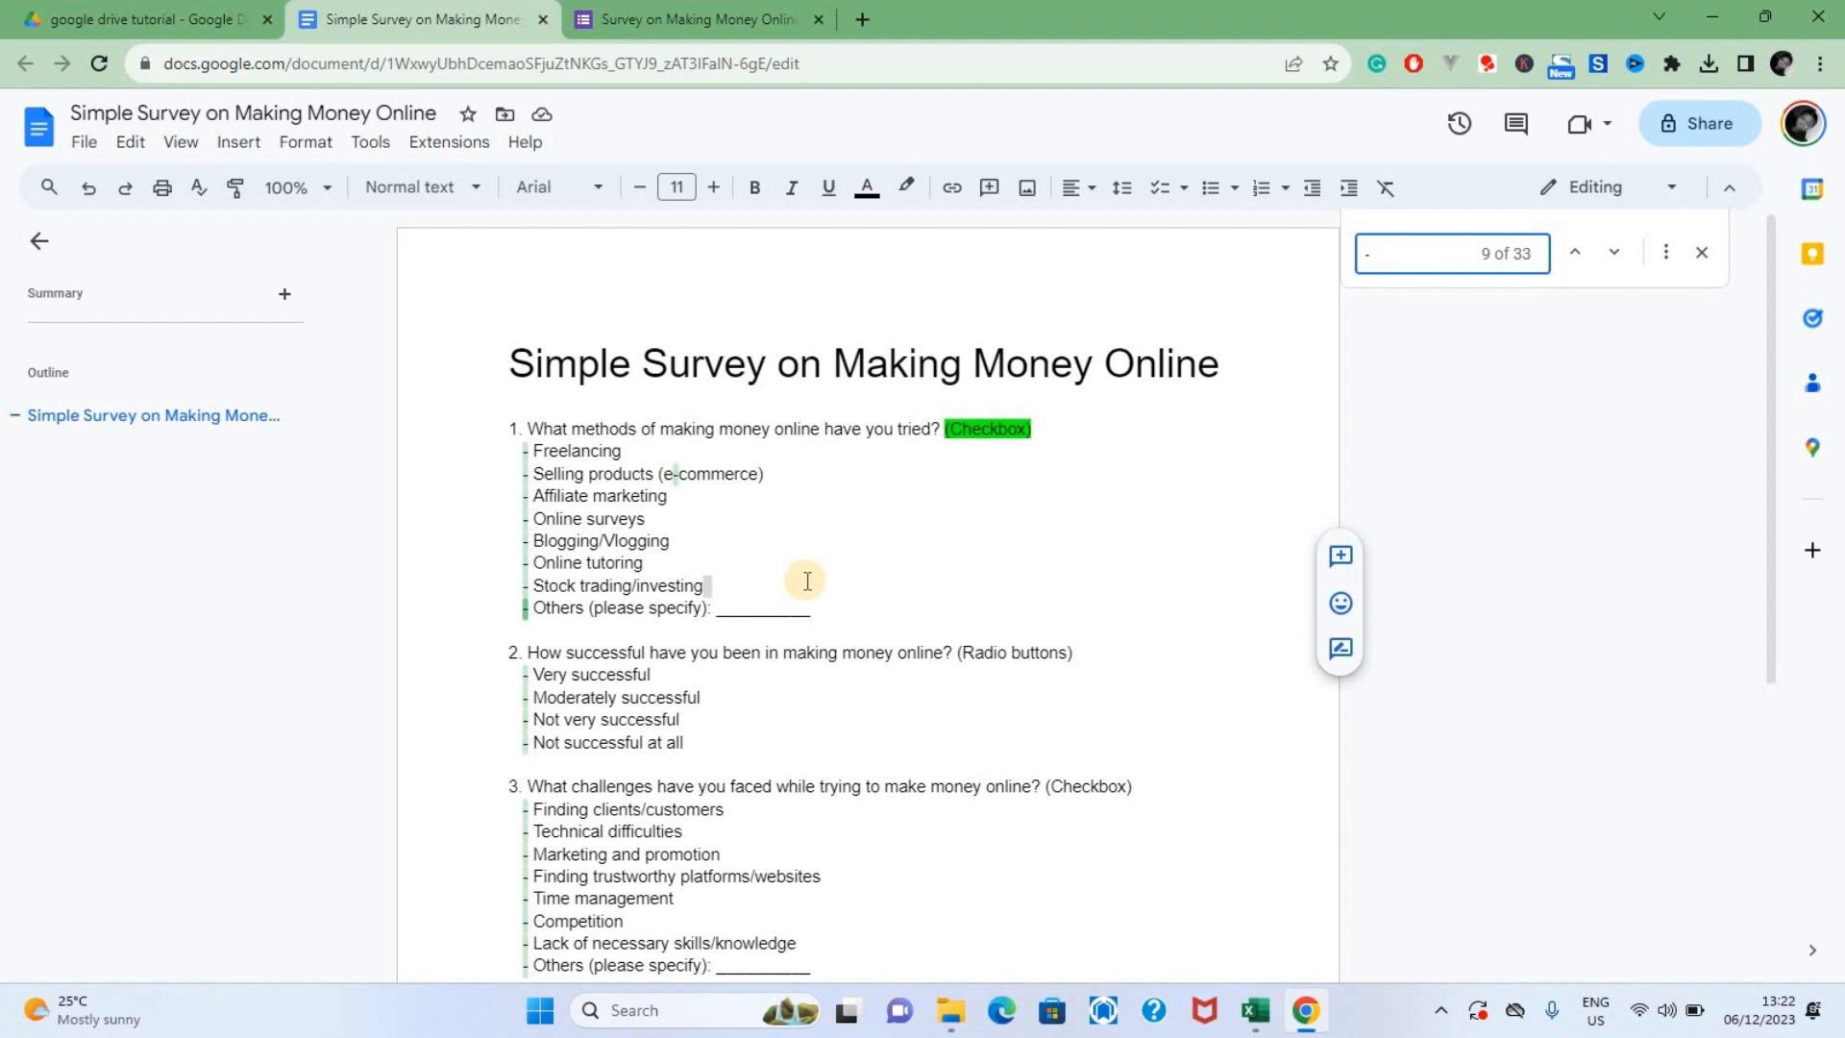
{"action": "key", "text": "ctrl+h"}
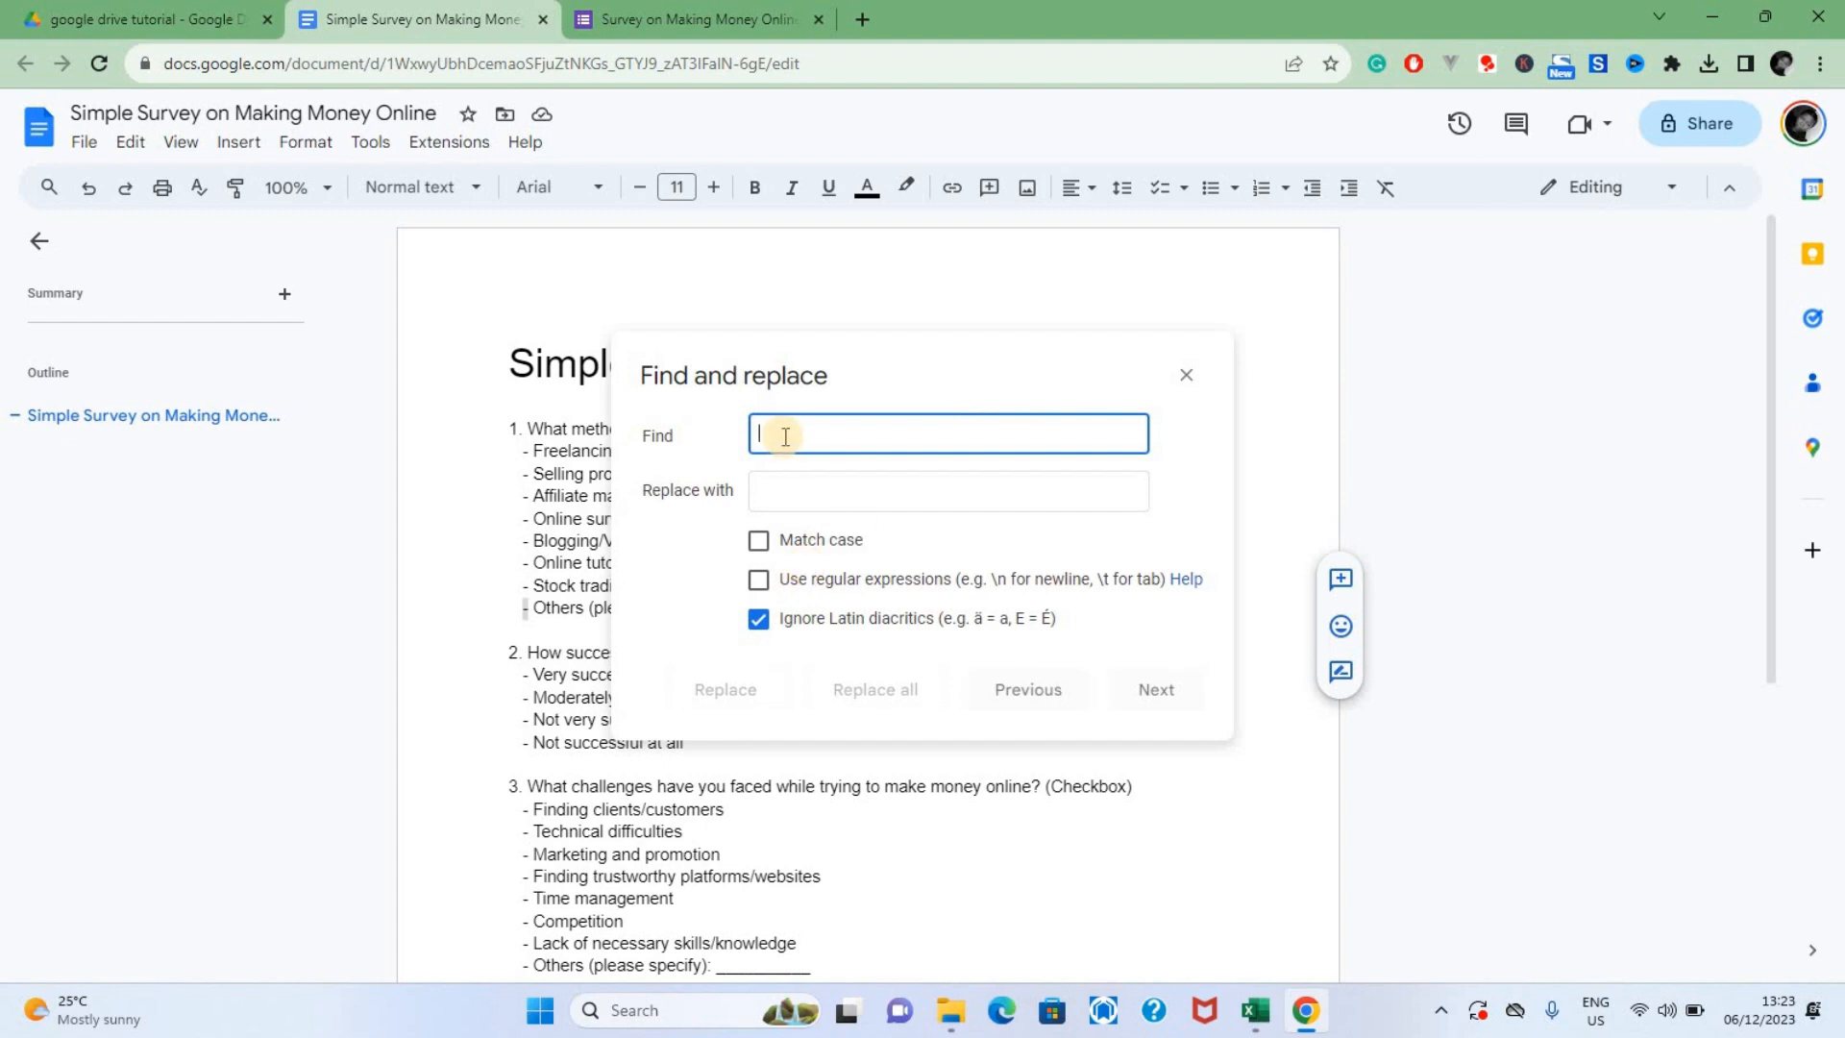
{"action": "type", "text": "-"}
{"action": "left_click", "coordinate": [764, 496]}
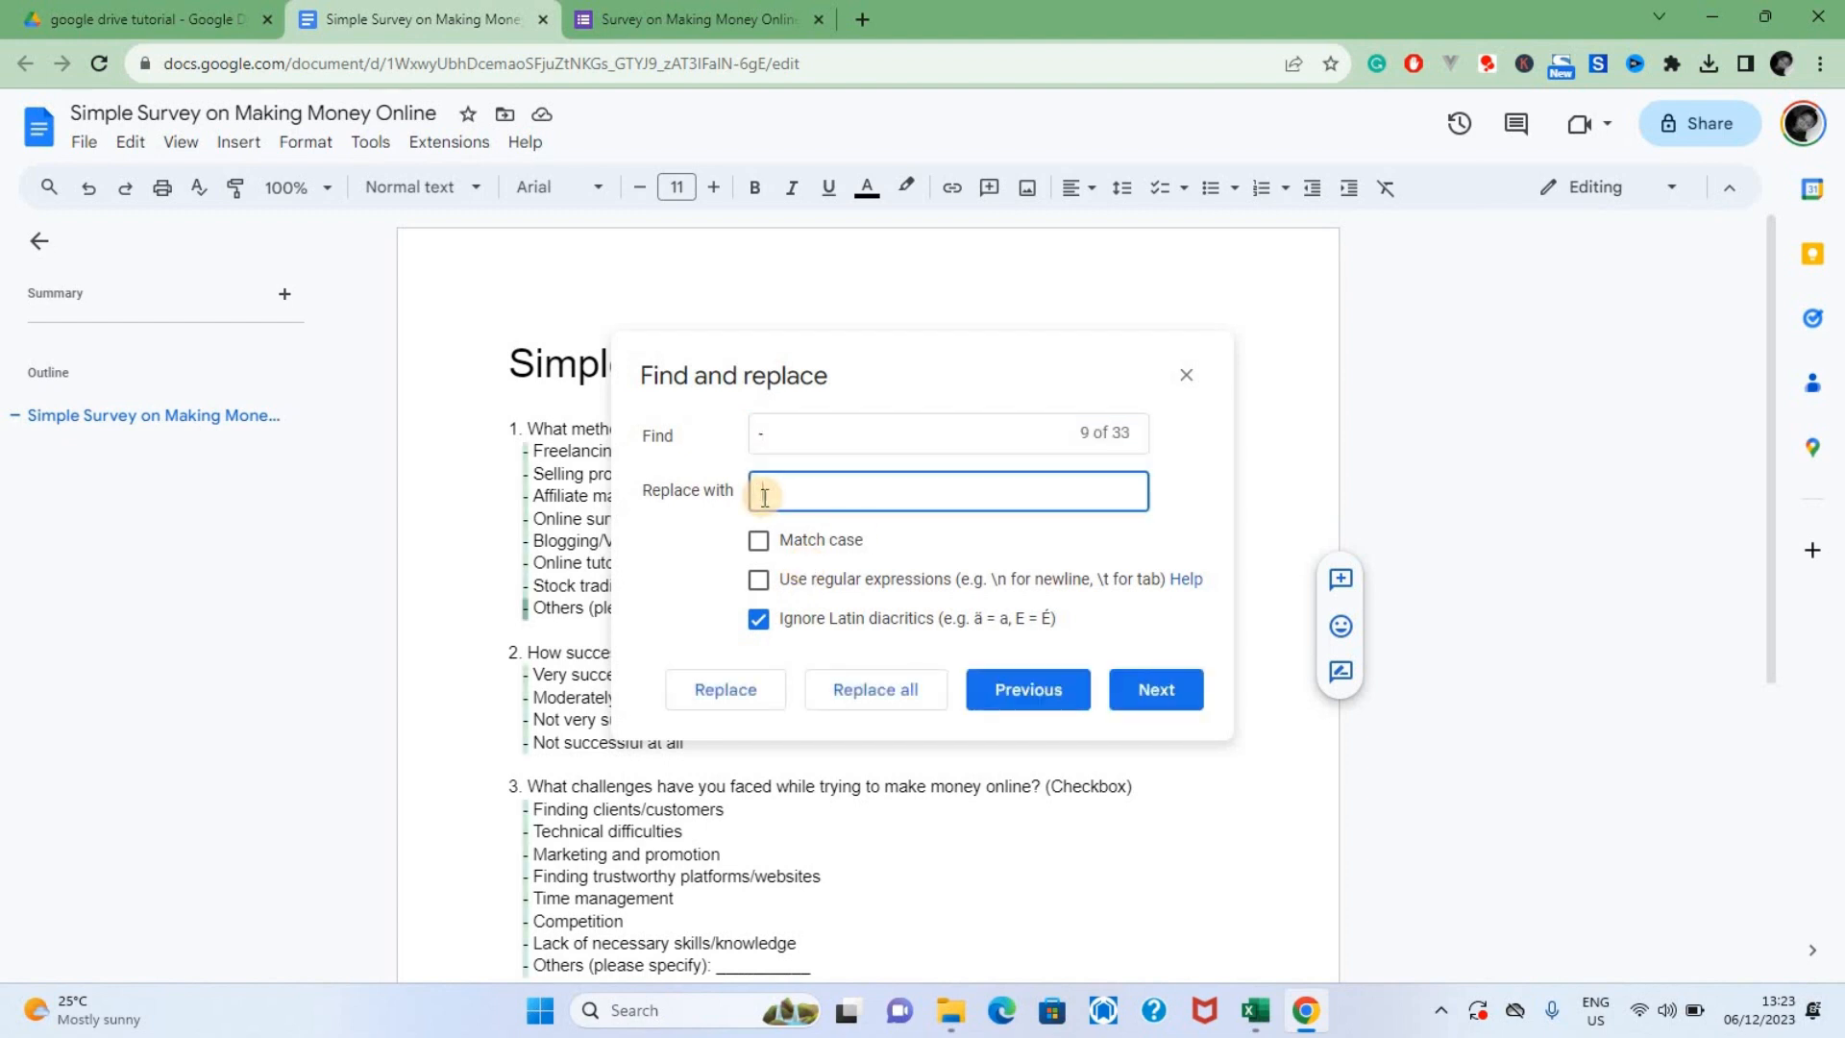
{"action": "left_click", "coordinate": [885, 701]}
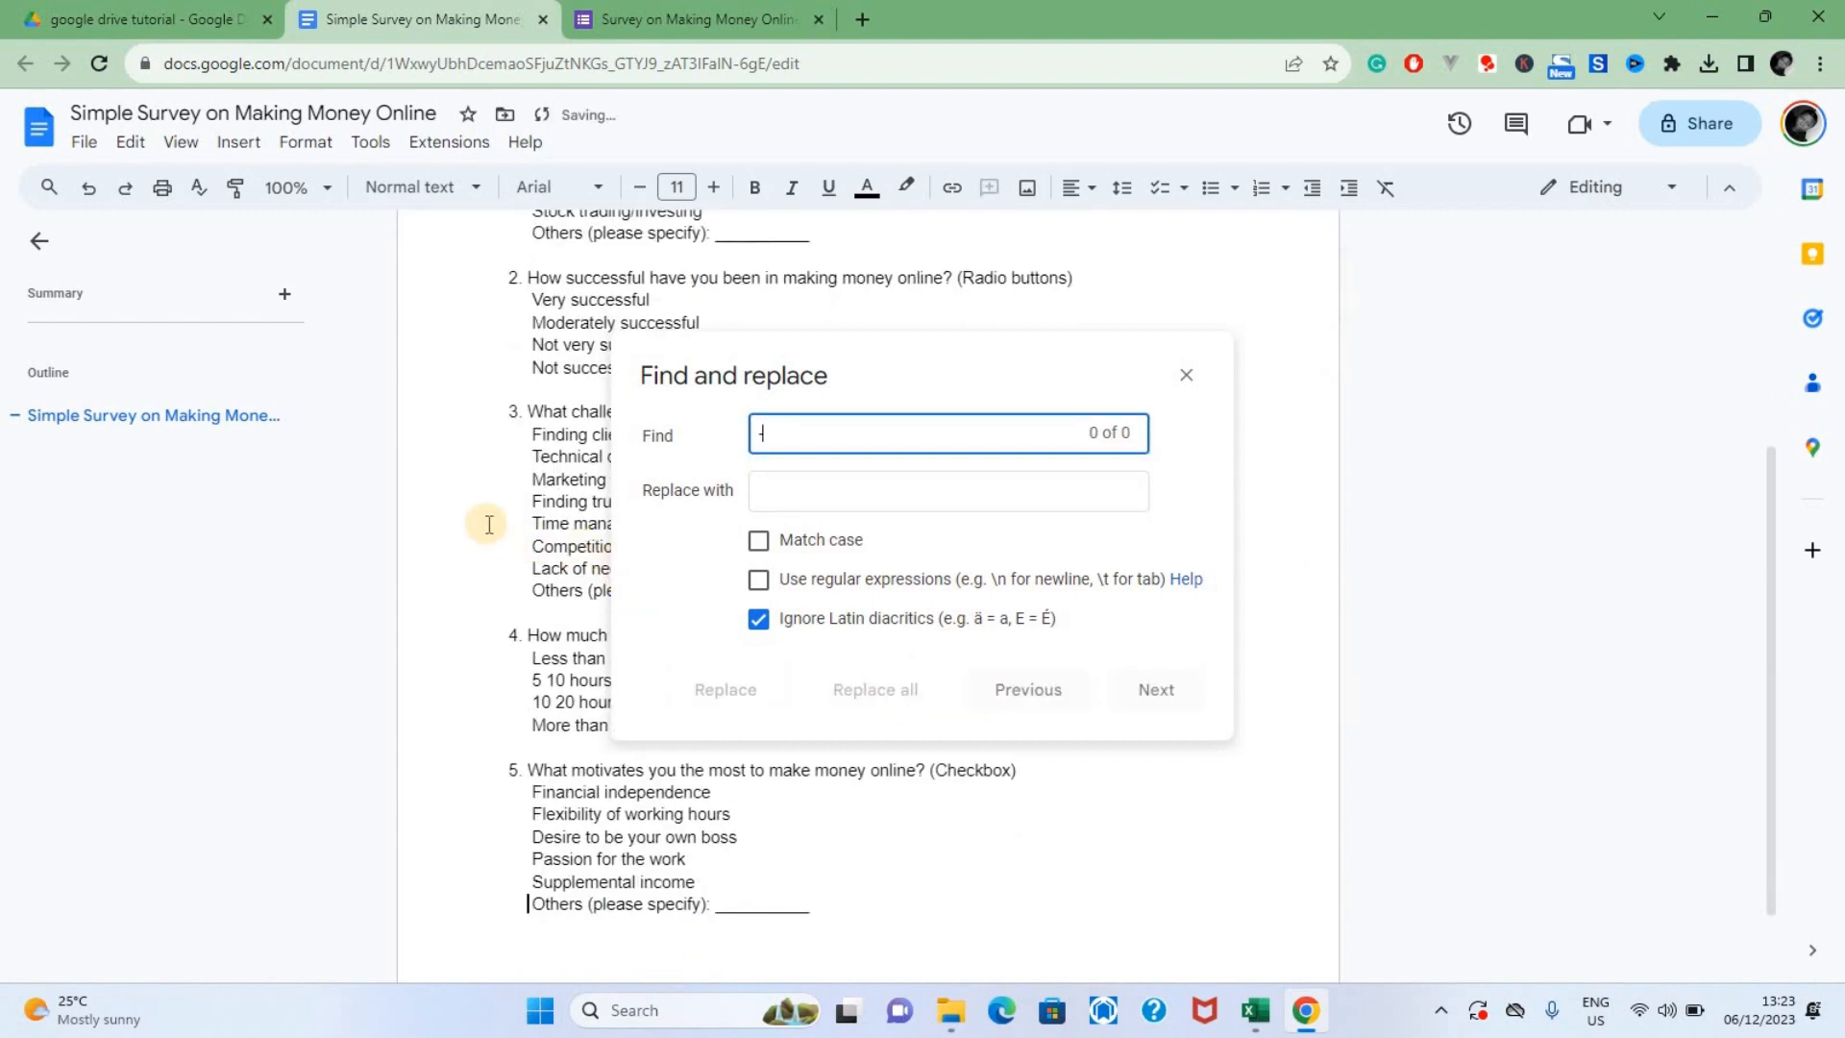
{"action": "left_click", "coordinate": [489, 524]}
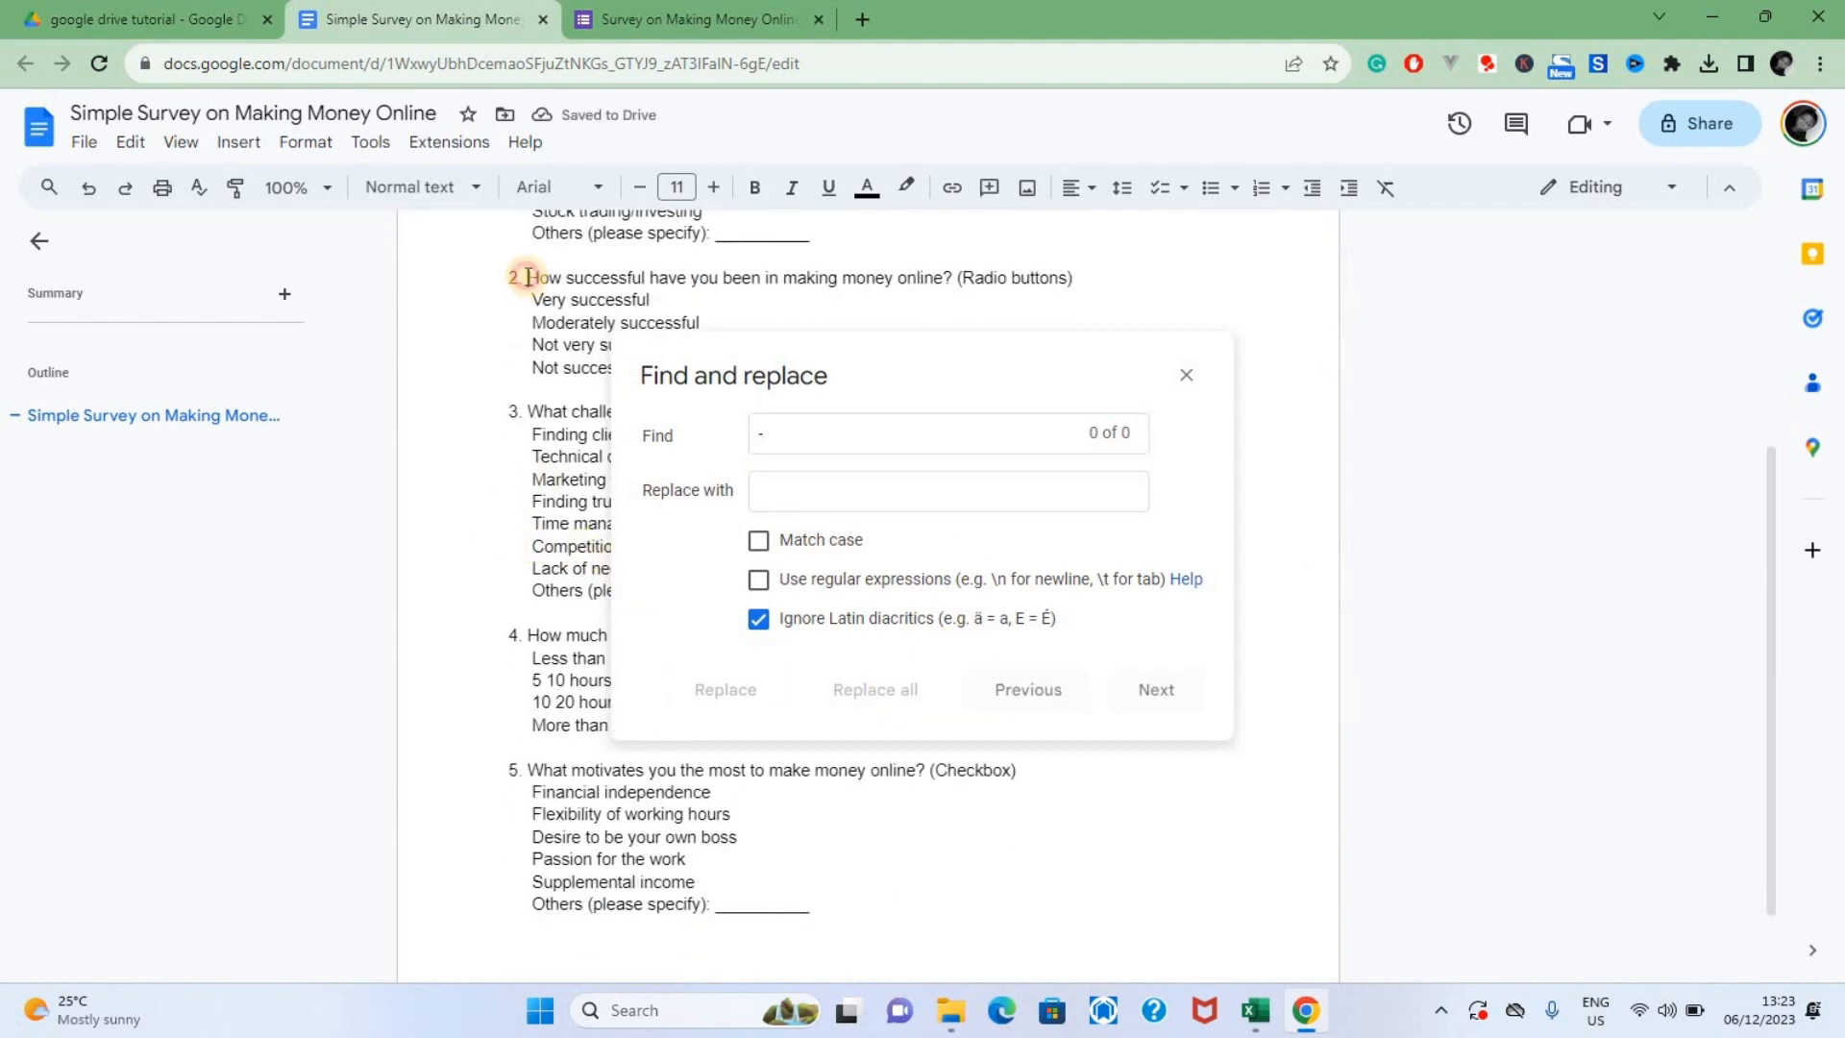
Copy question 2's text from the document and enter "How successful have you been in making money online?" as the form's second question
{"action": "left_click_drag", "start_coordinate": [527, 278], "coordinate": [943, 283]}
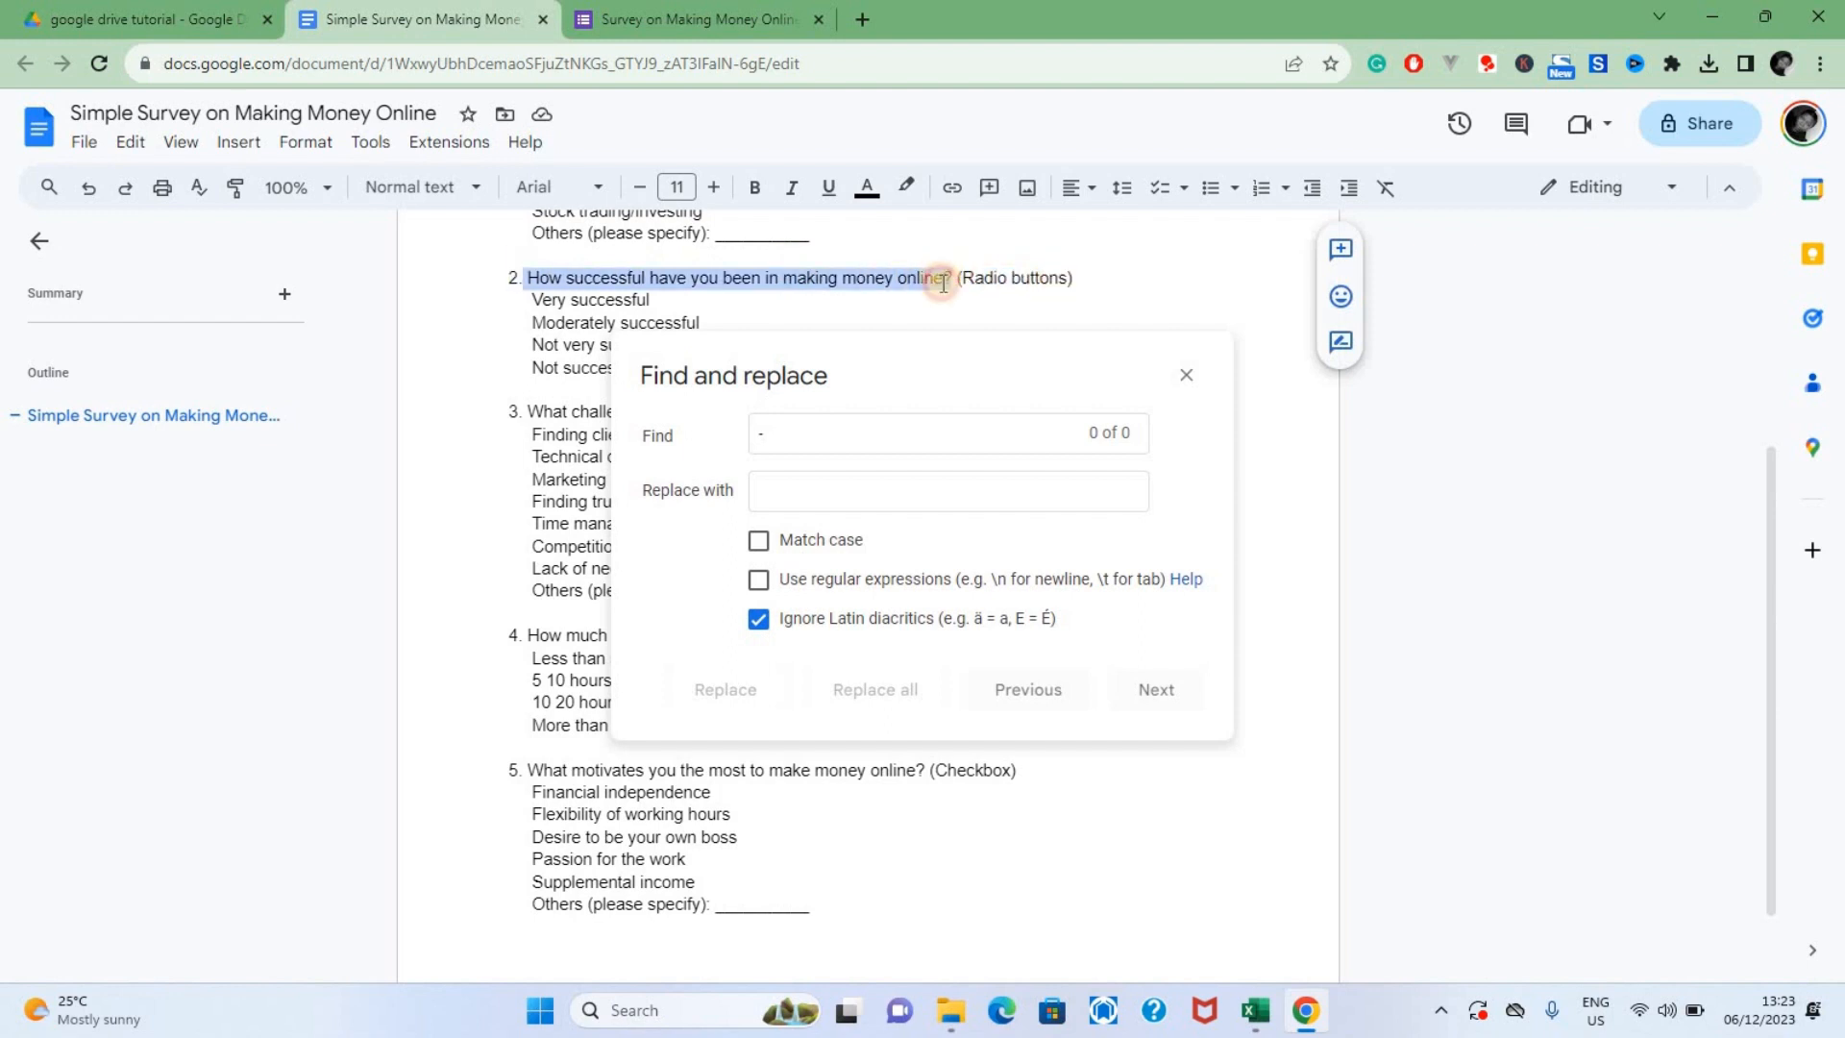
{"action": "left_click", "coordinate": [1189, 379]}
{"action": "left_click", "coordinate": [730, 23]}
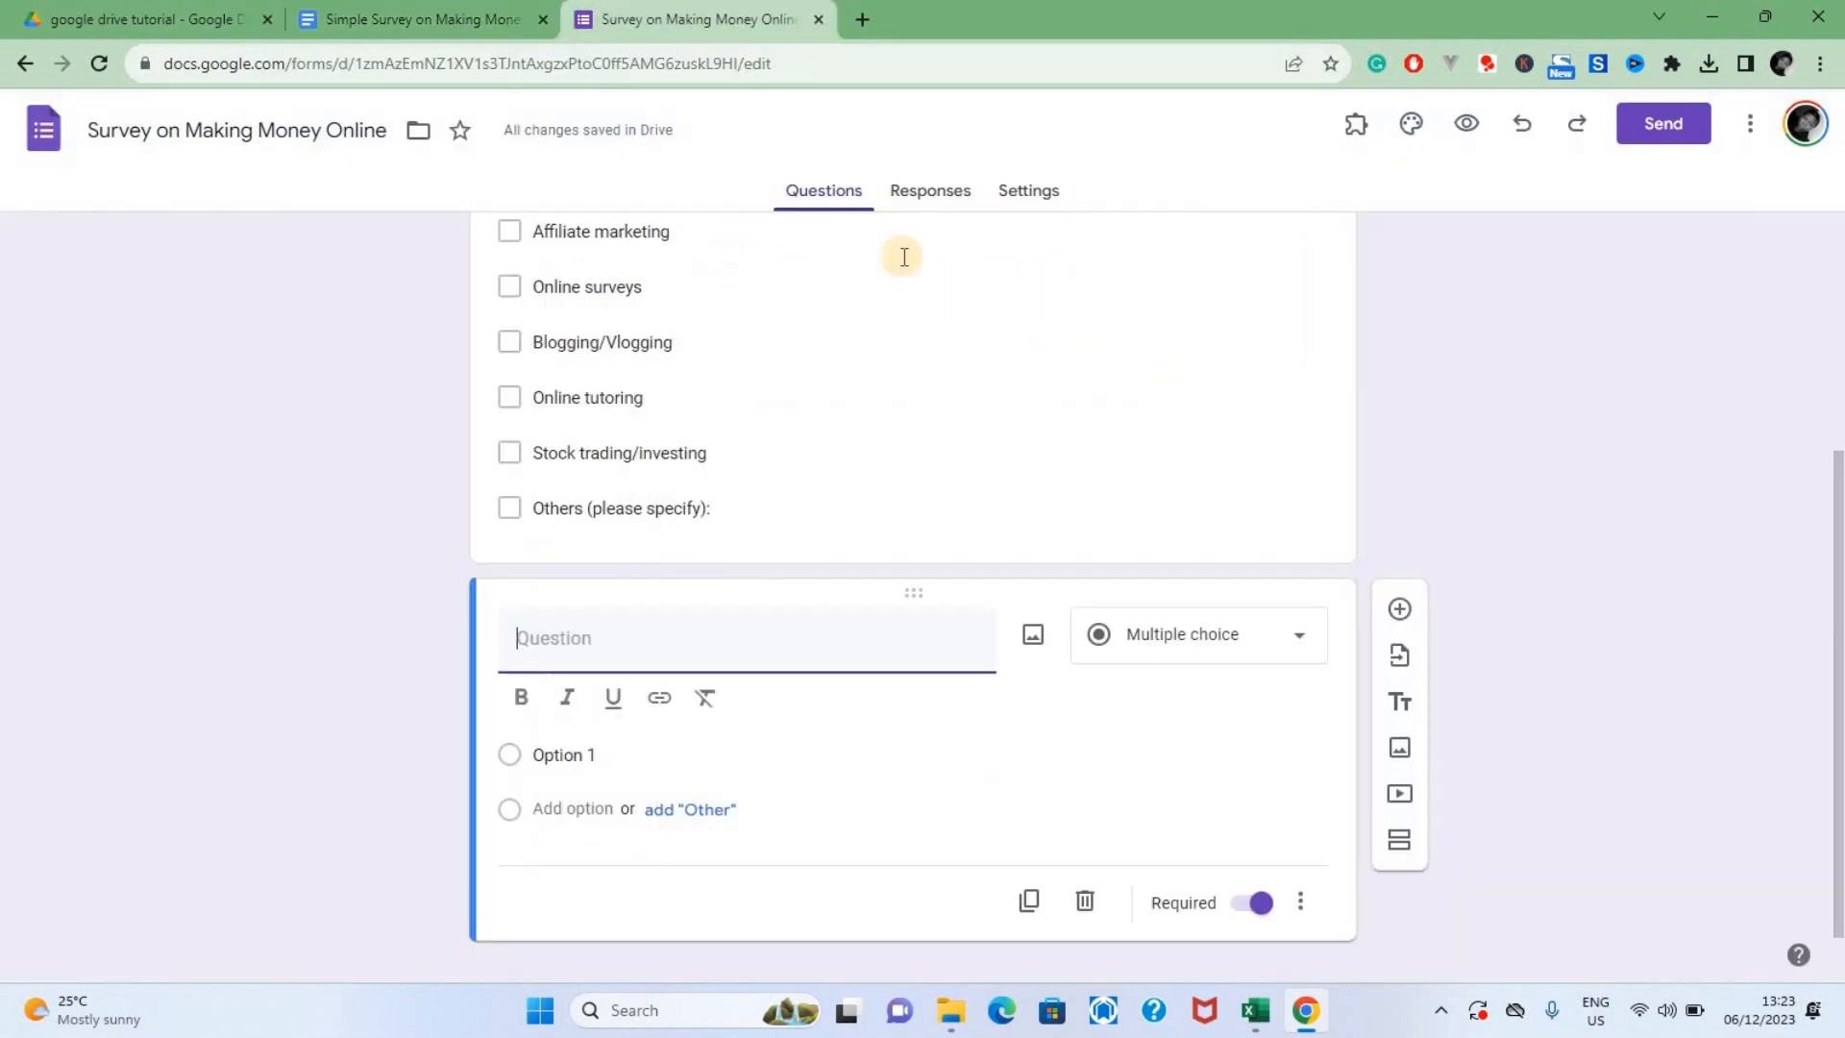
{"action": "left_click", "coordinate": [571, 640]}
{"action": "type", "text": "How successful have you been in making money online?"}
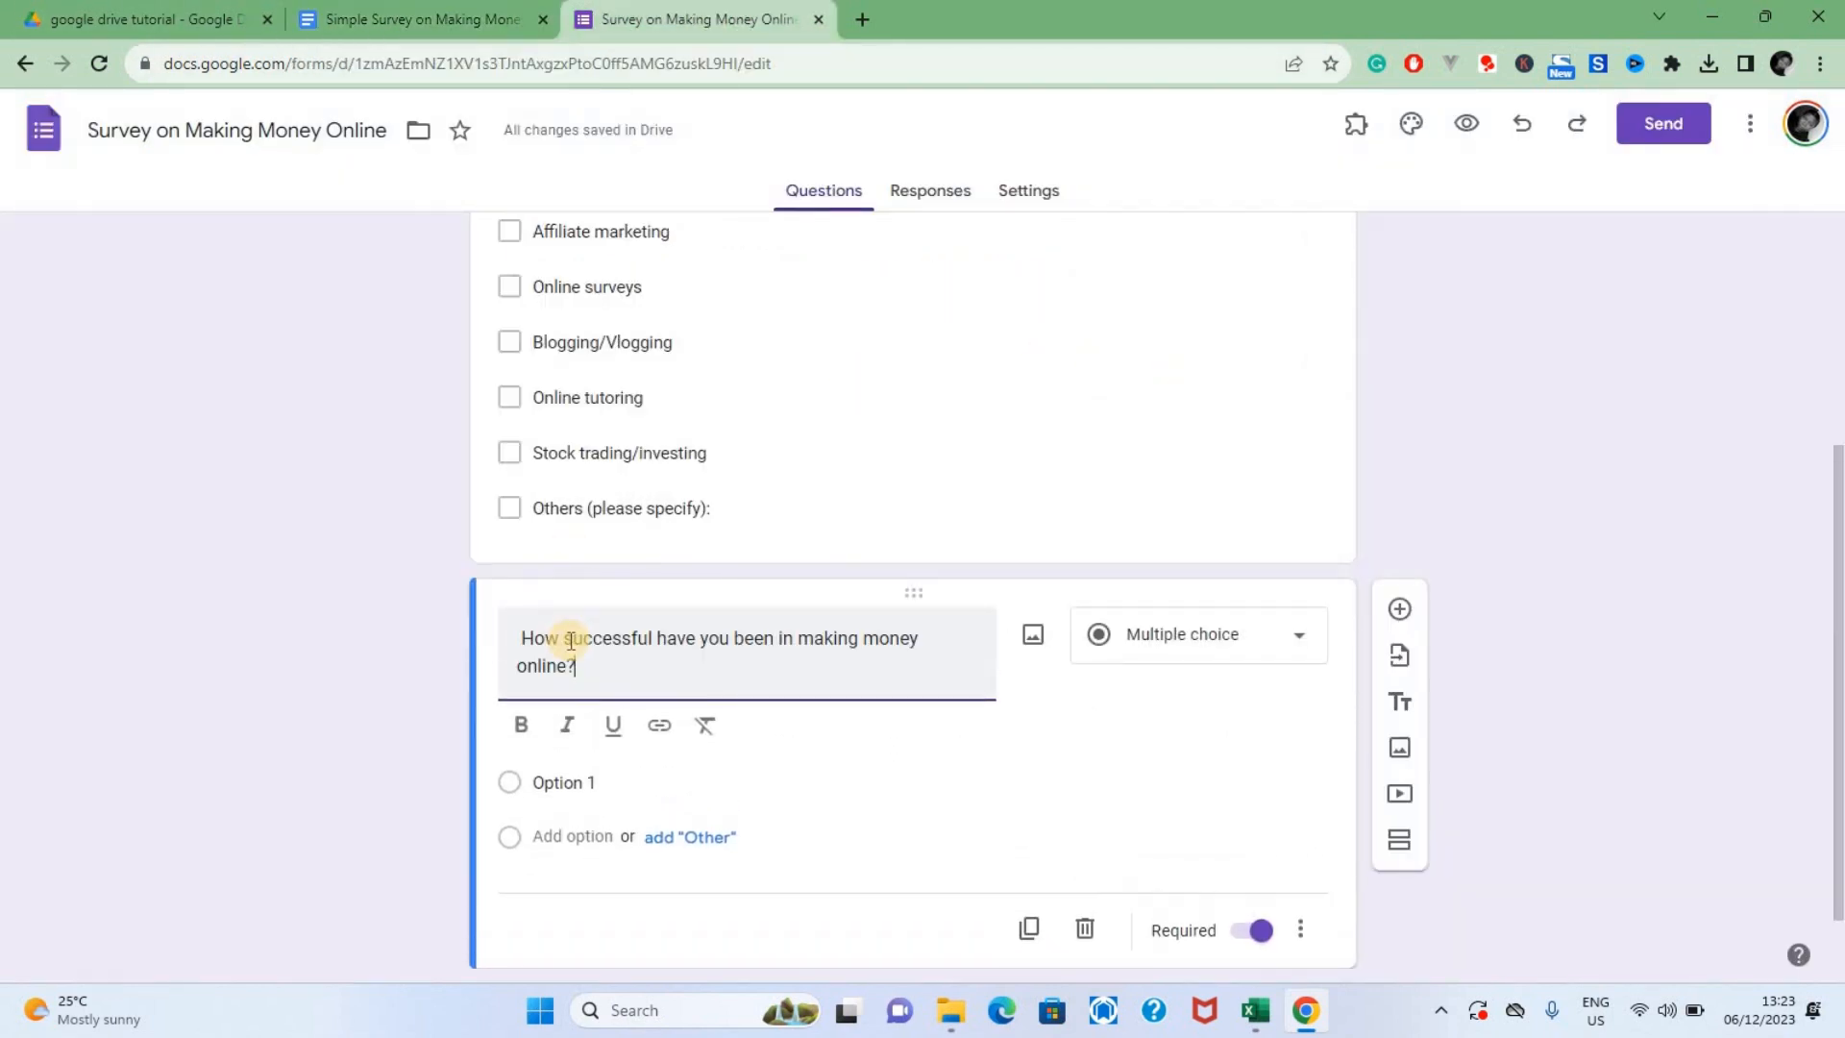
Copy question 2's answers, from Very successful to Not successful at all, out of the document and paste them as the question's options
{"action": "key", "text": "ctrl+Page_Up"}
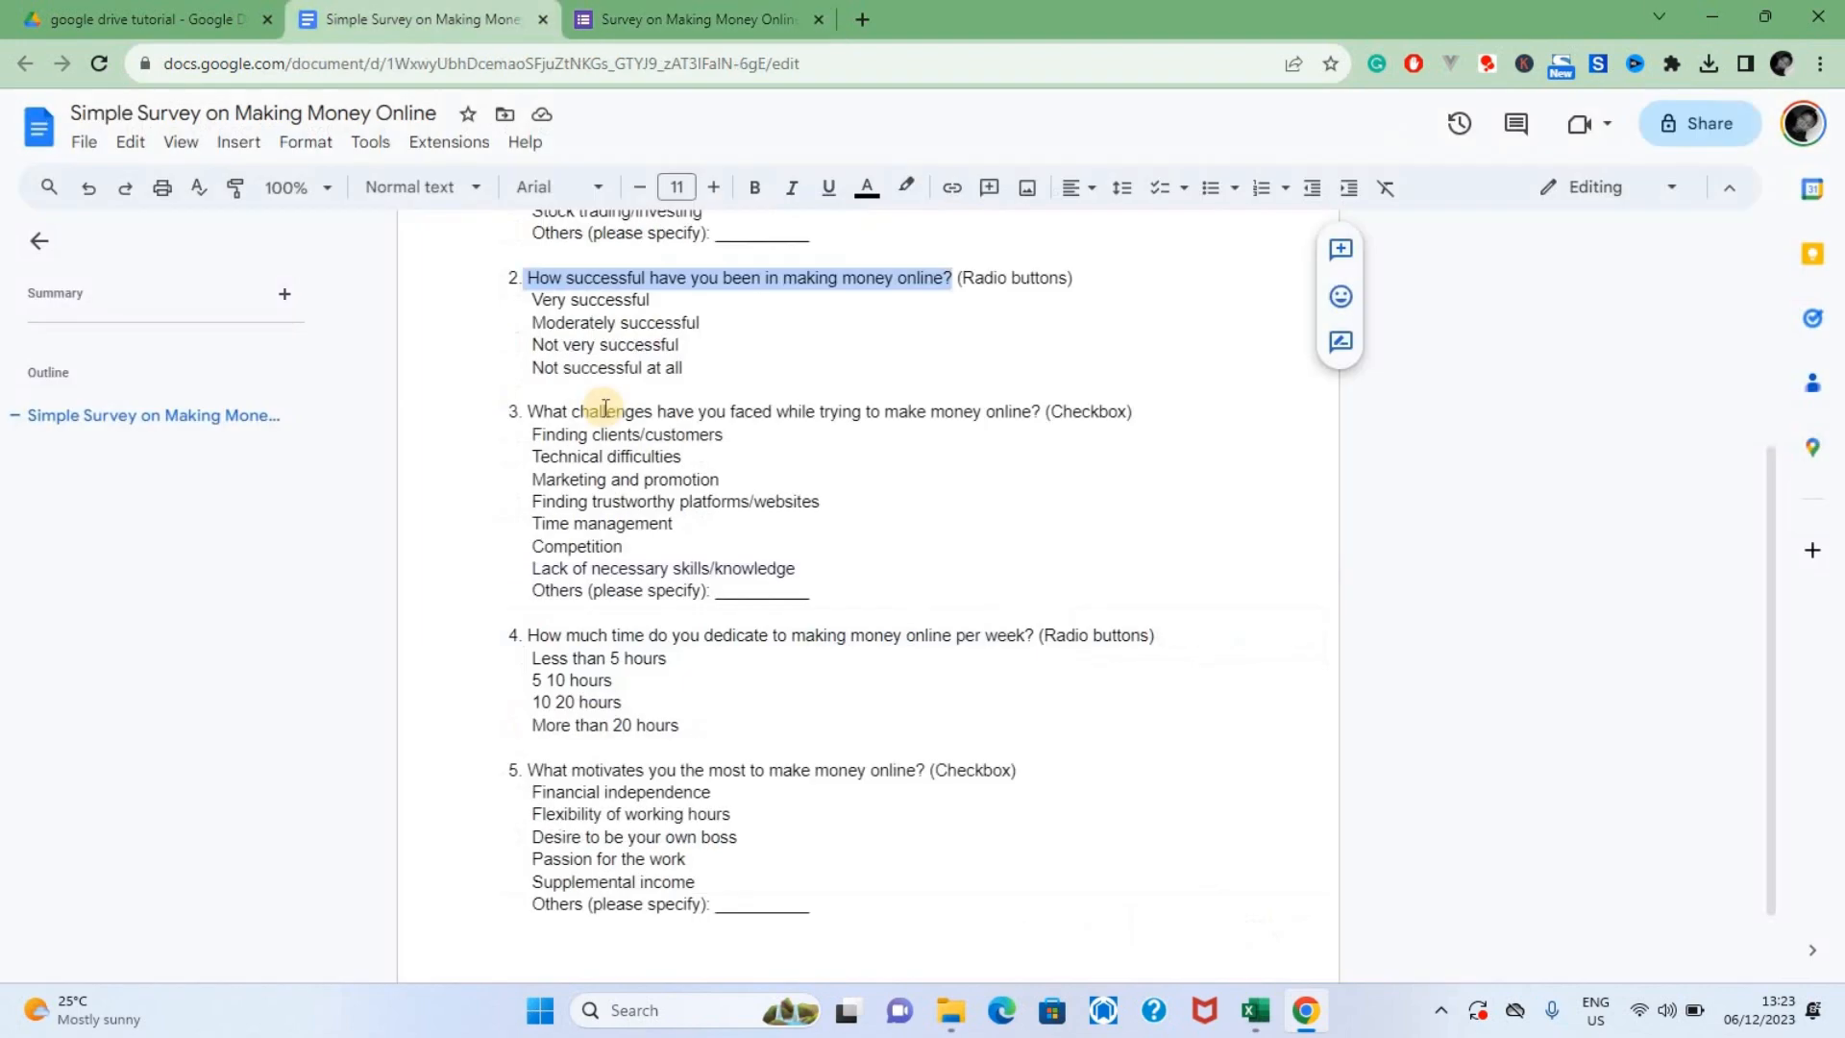
{"action": "left_click", "coordinate": [531, 296]}
{"action": "left_click_drag", "start_coordinate": [533, 296], "coordinate": [683, 368]}
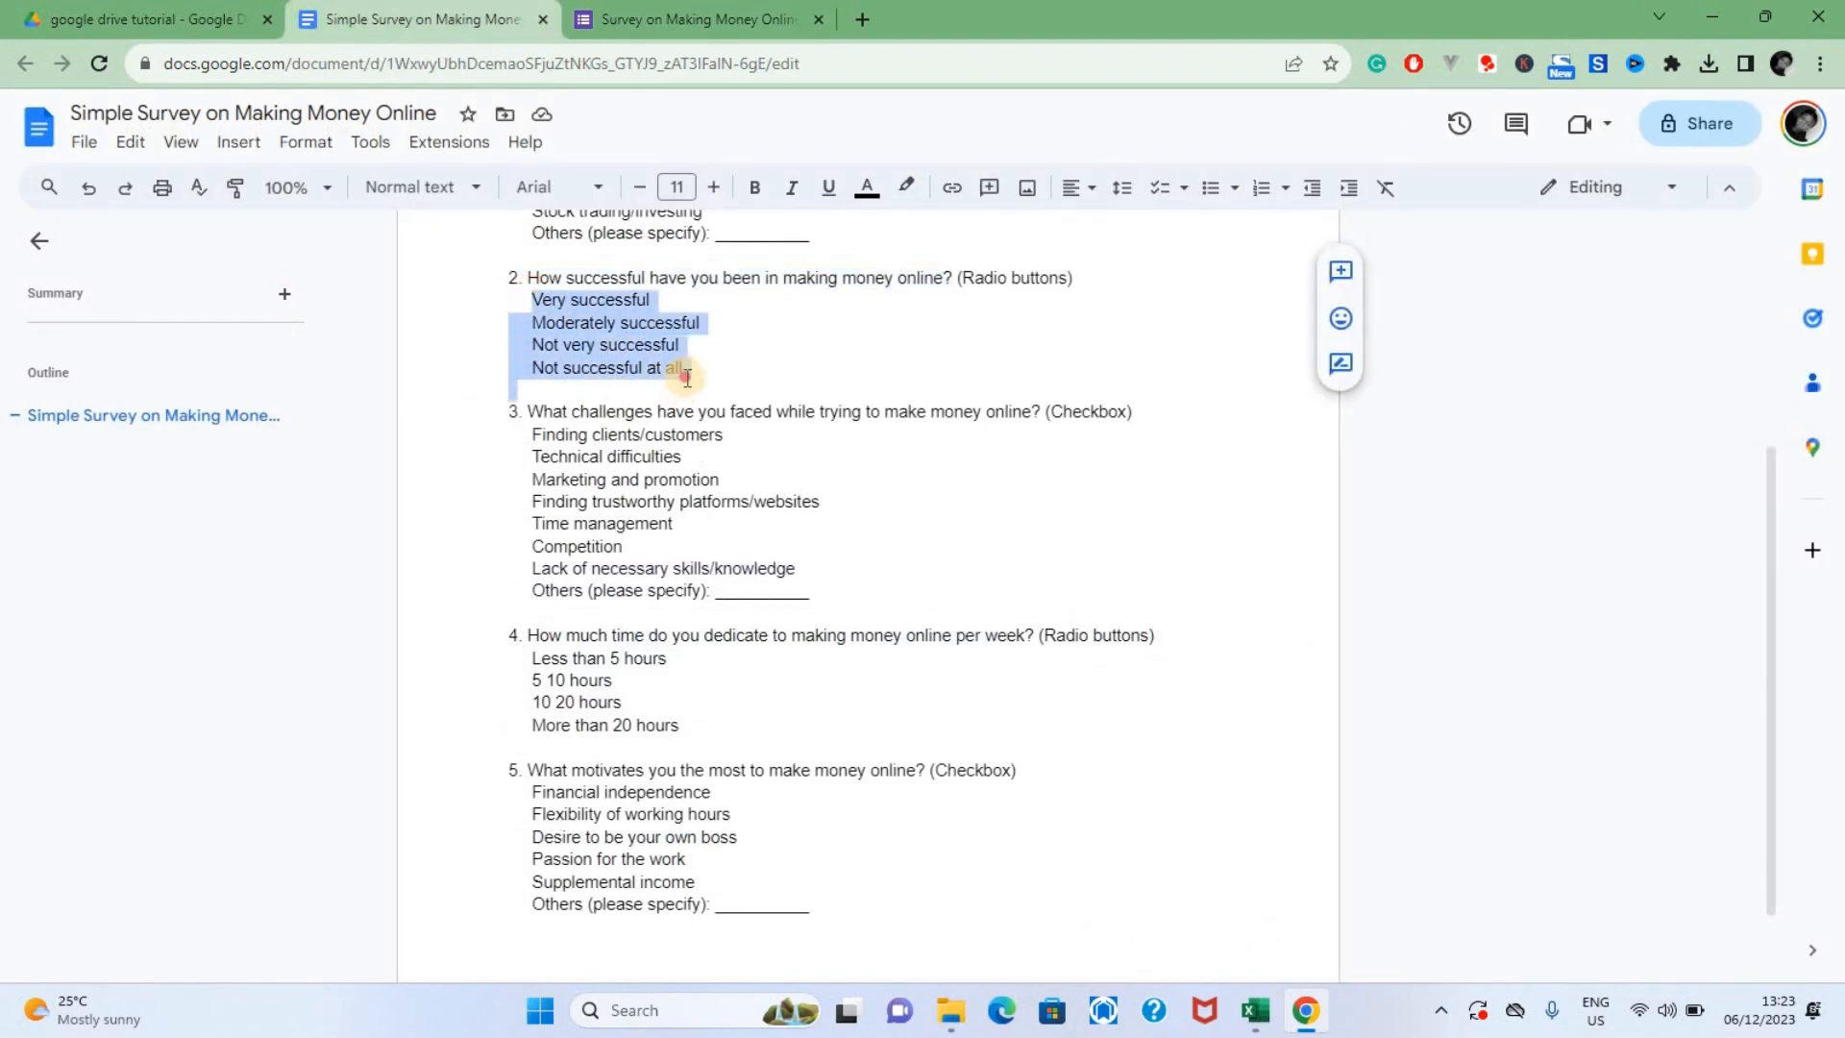
{"action": "key", "text": "ctrl+c"}
{"action": "key", "text": "ctrl+Page_Down"}
{"action": "left_click", "coordinate": [574, 784]}
{"action": "key", "text": "ctrl+v"}
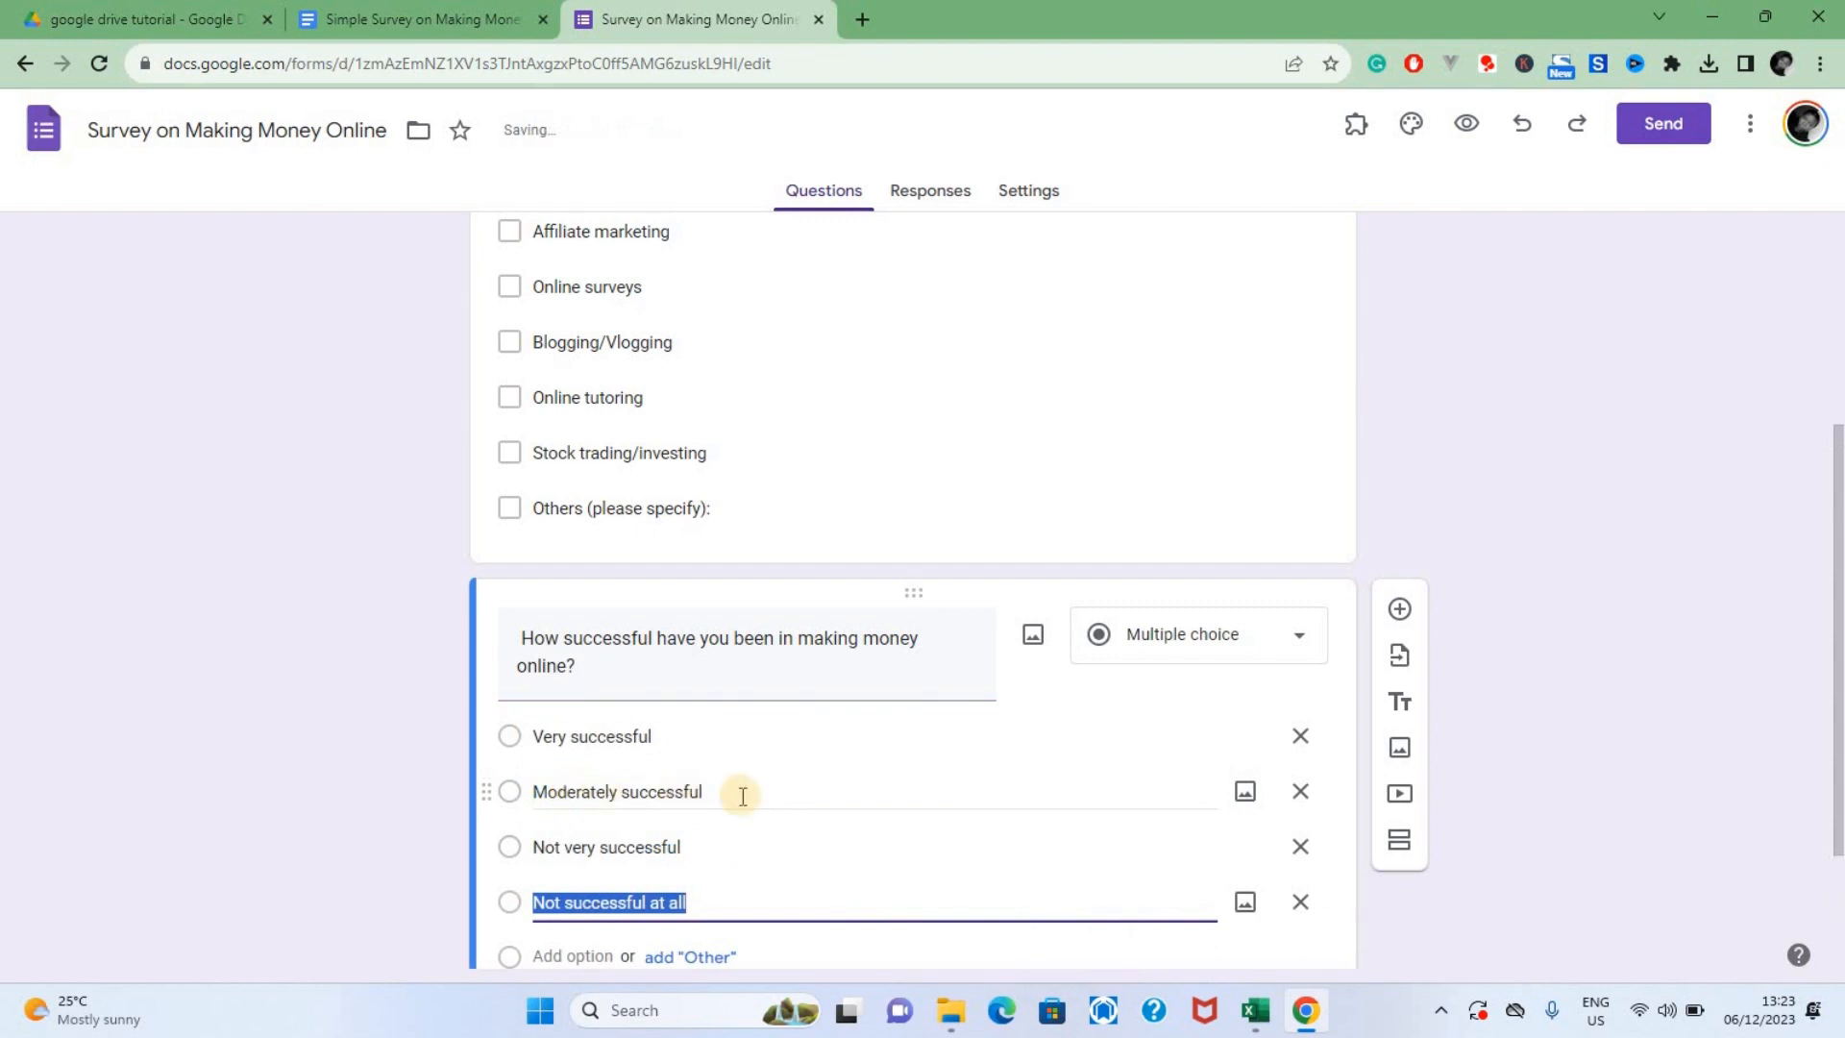
{"action": "scroll", "coordinate": [857, 769], "scroll_direction": "down", "scroll_amount": 2}
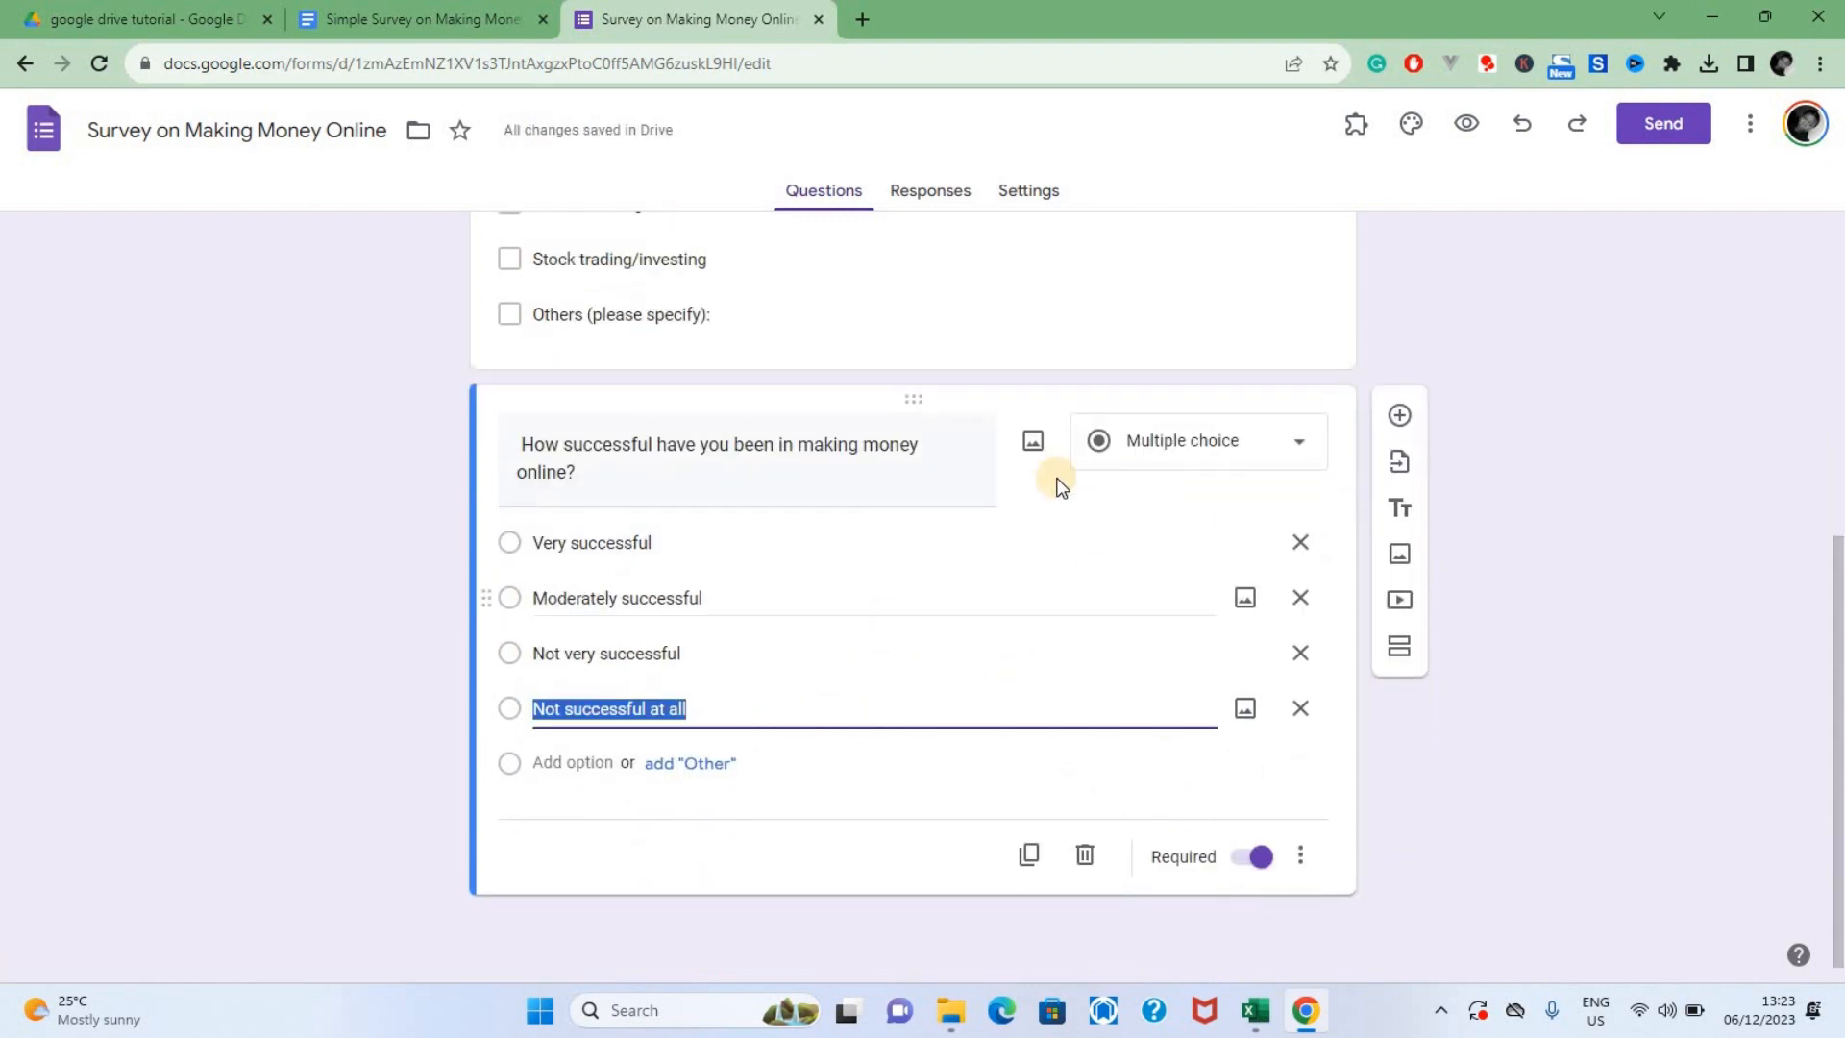
{"action": "left_click", "coordinate": [1429, 725]}
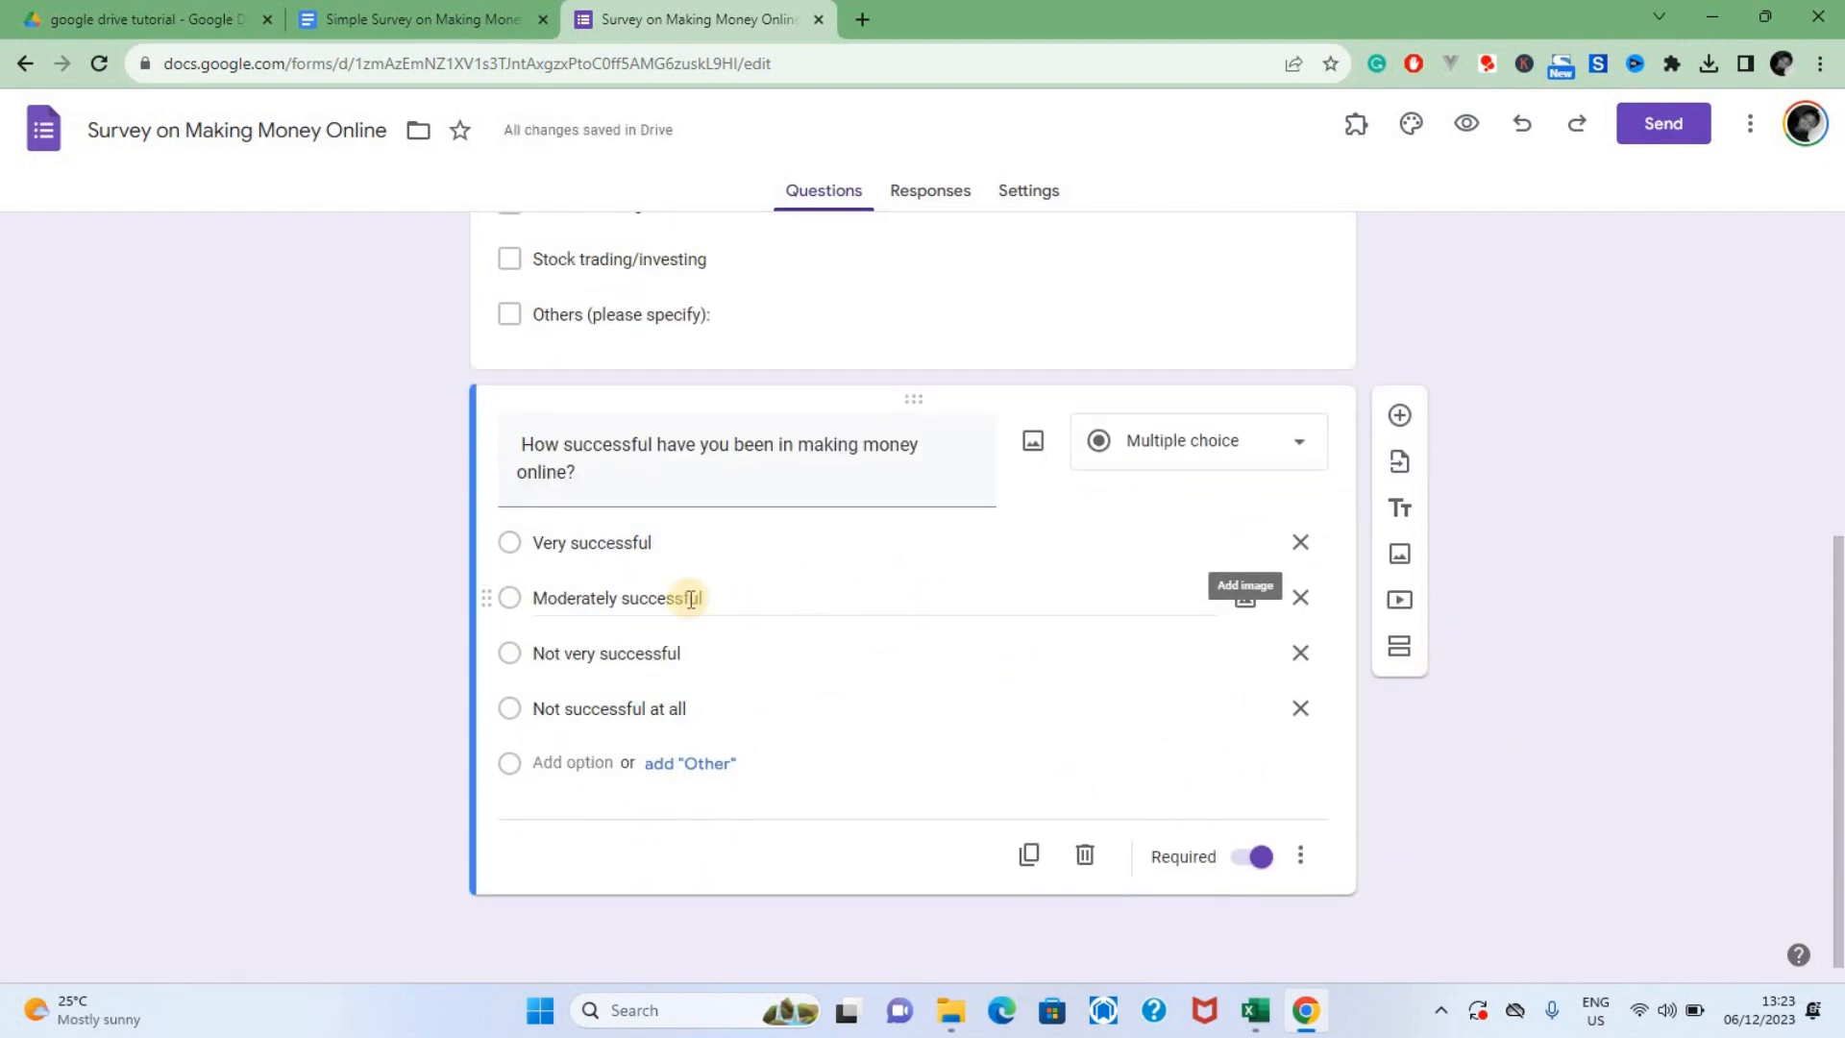
Check question 2's answer type in the survey document and choose Multiple choice for it in the form
{"action": "left_click", "coordinate": [338, 10]}
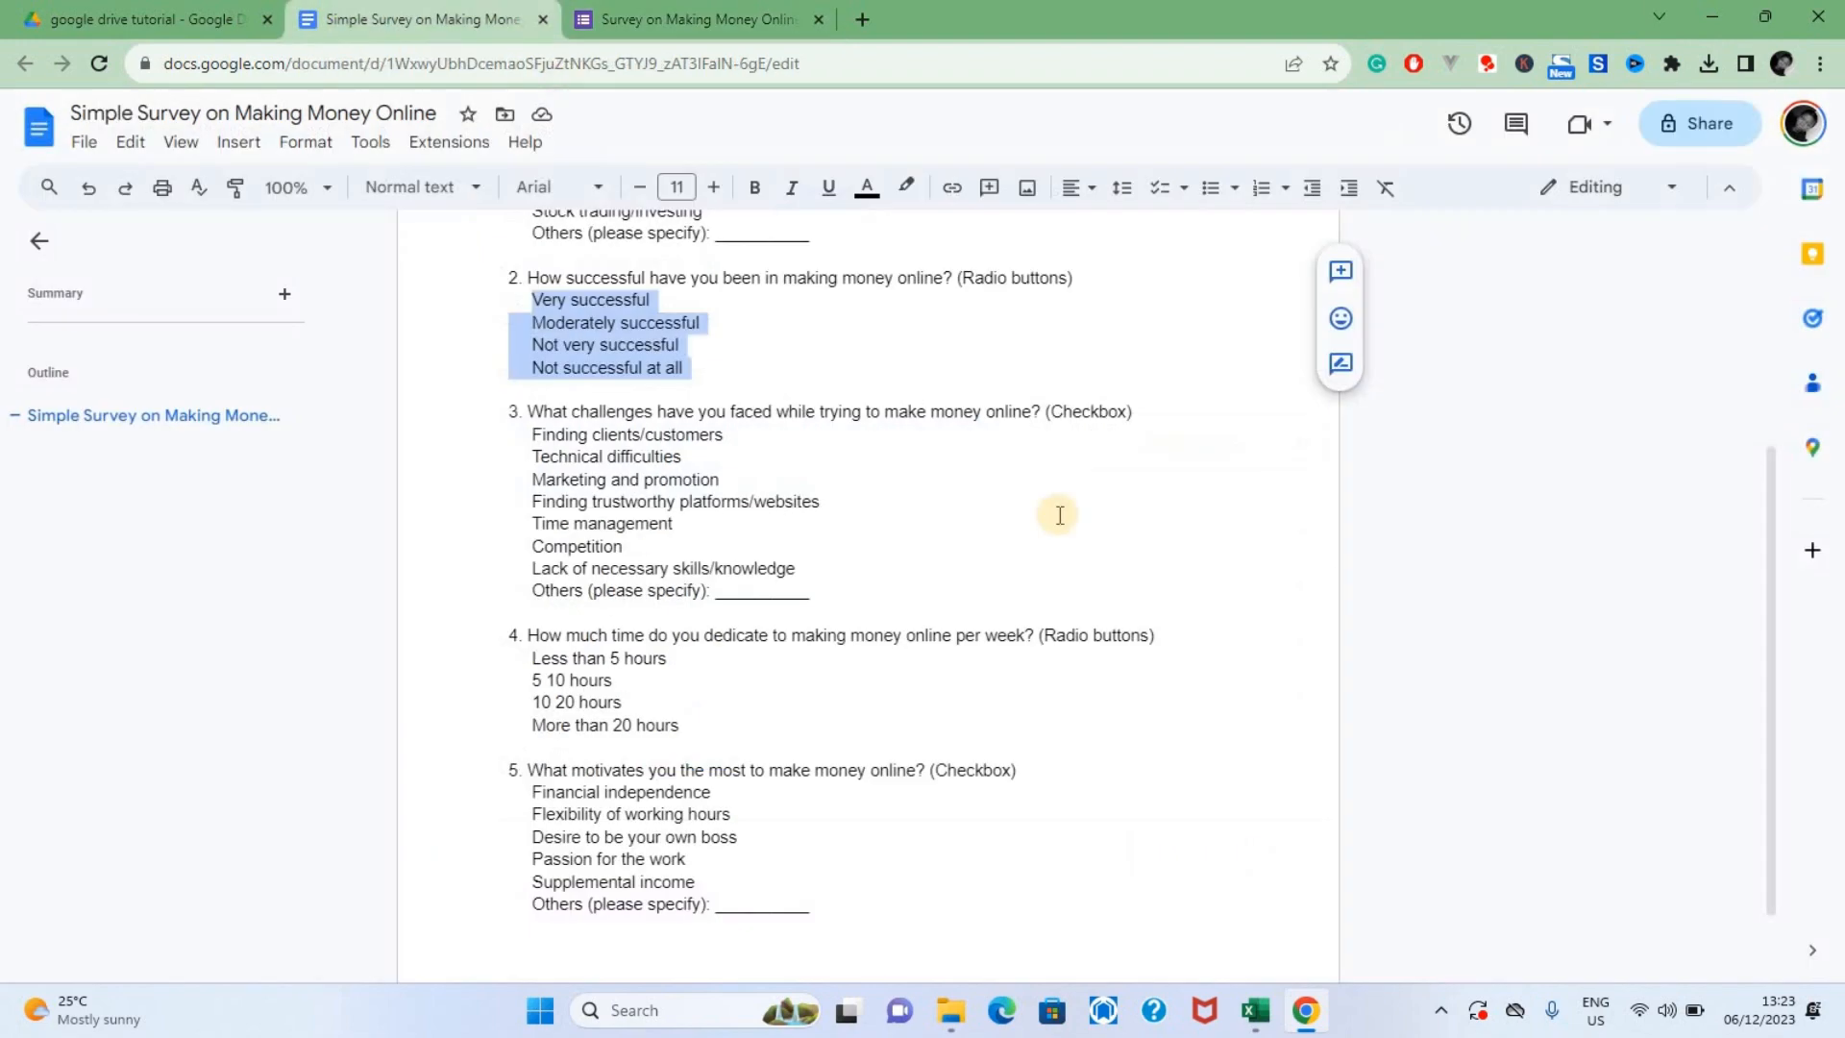
{"action": "left_click", "coordinate": [624, 24]}
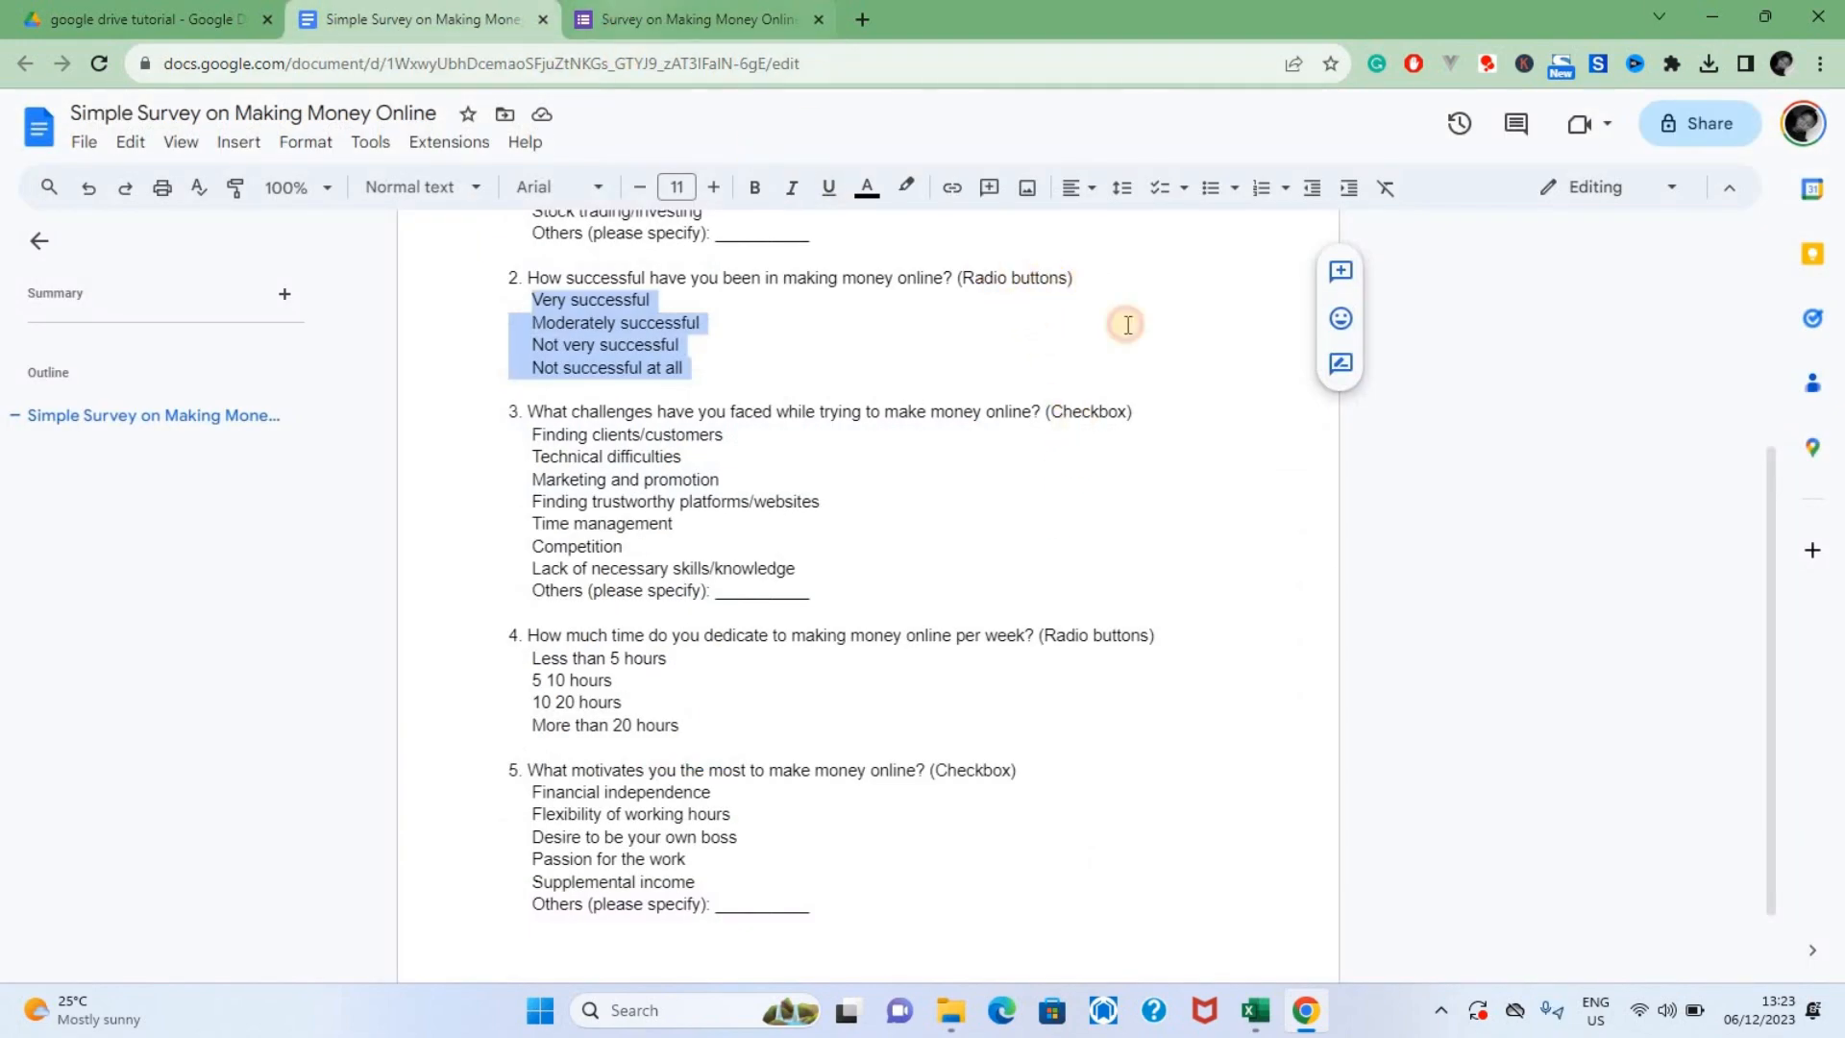
{"action": "left_click", "coordinate": [1278, 434]}
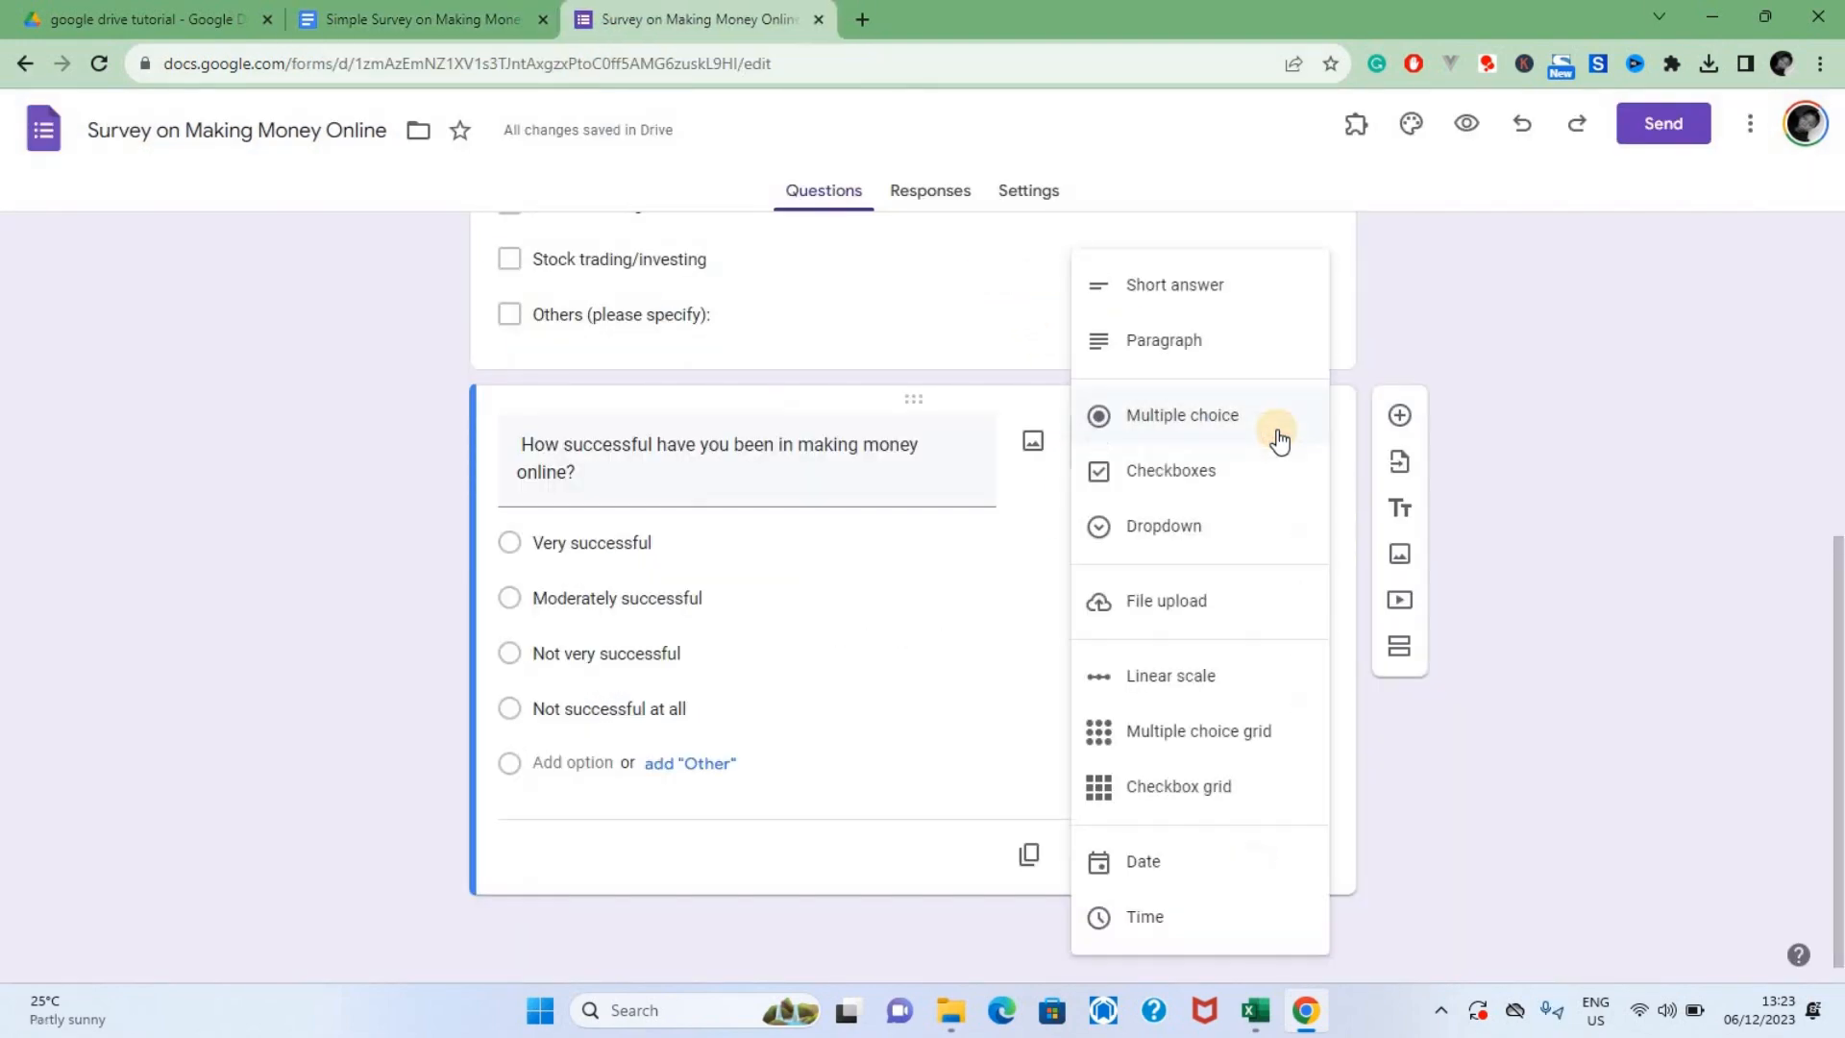
{"action": "left_click", "coordinate": [1218, 414]}
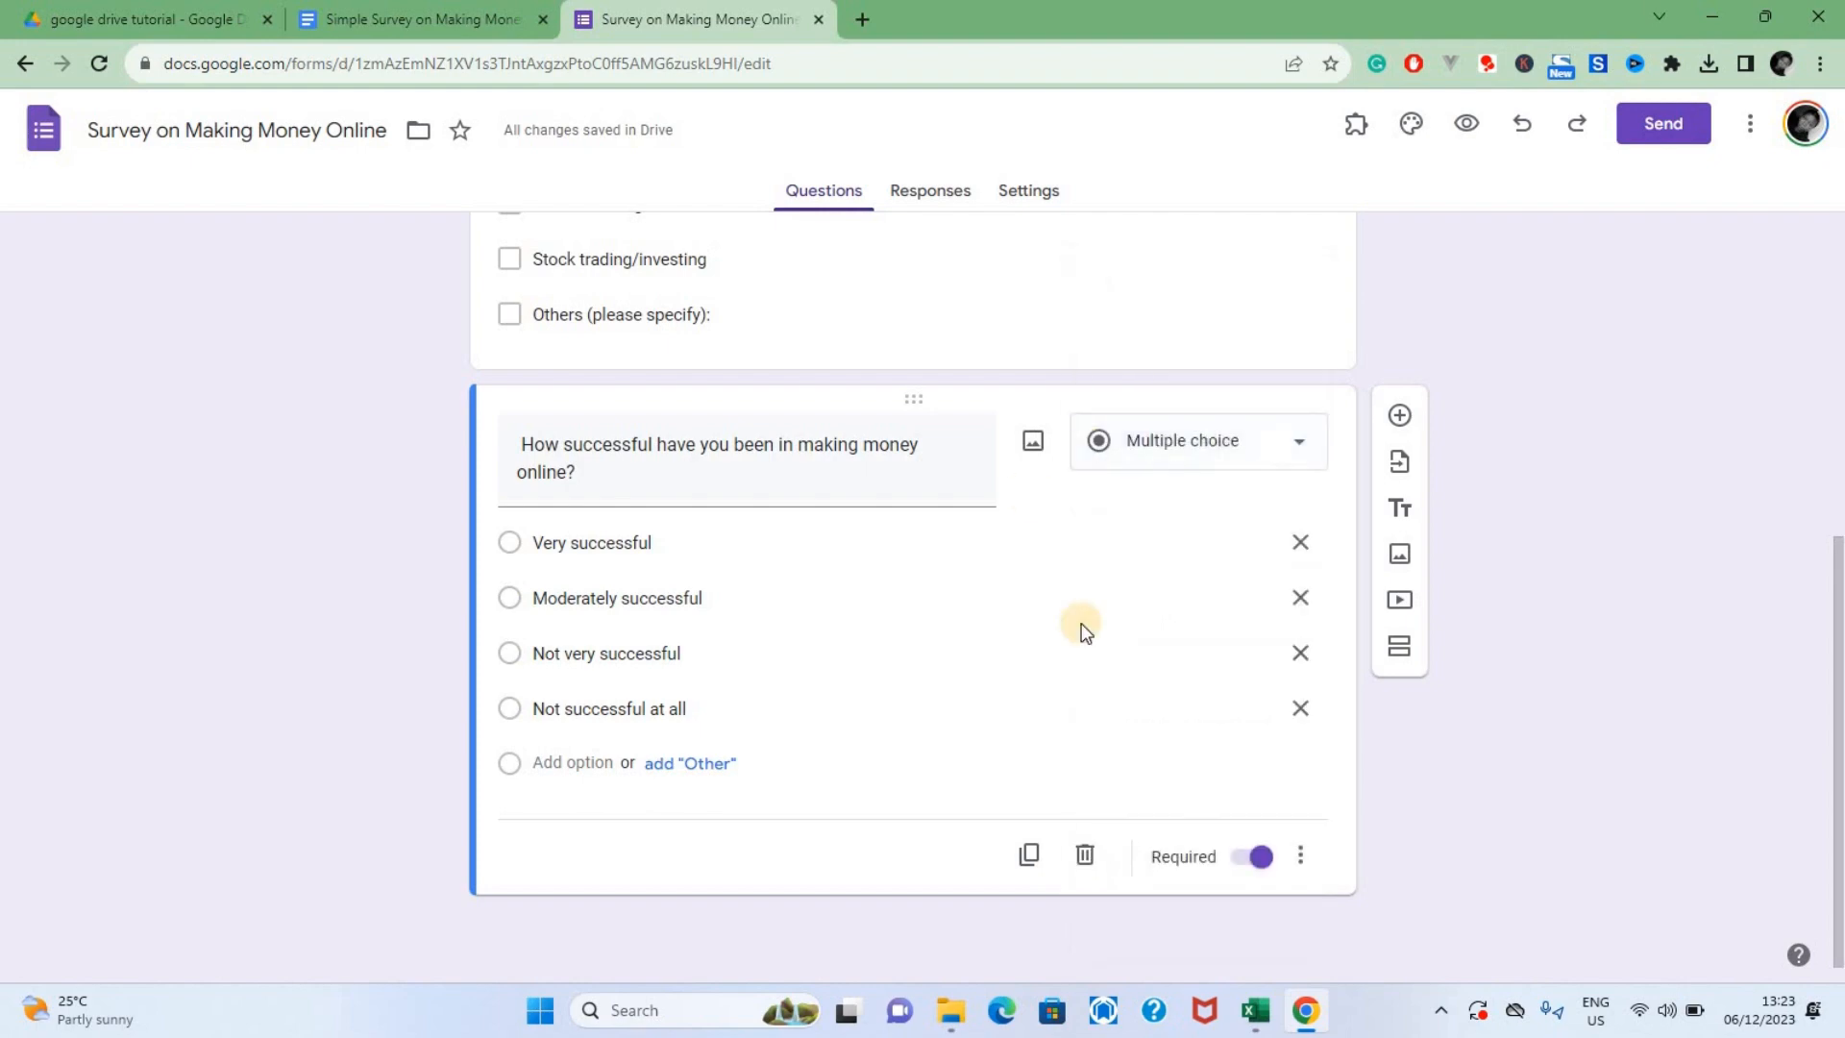
Add a third form question with the text "What challenges have you faced while trying to make money online?" copied from the document
{"action": "left_click", "coordinate": [1400, 415]}
{"action": "key", "text": "ctrl+Page_Up"}
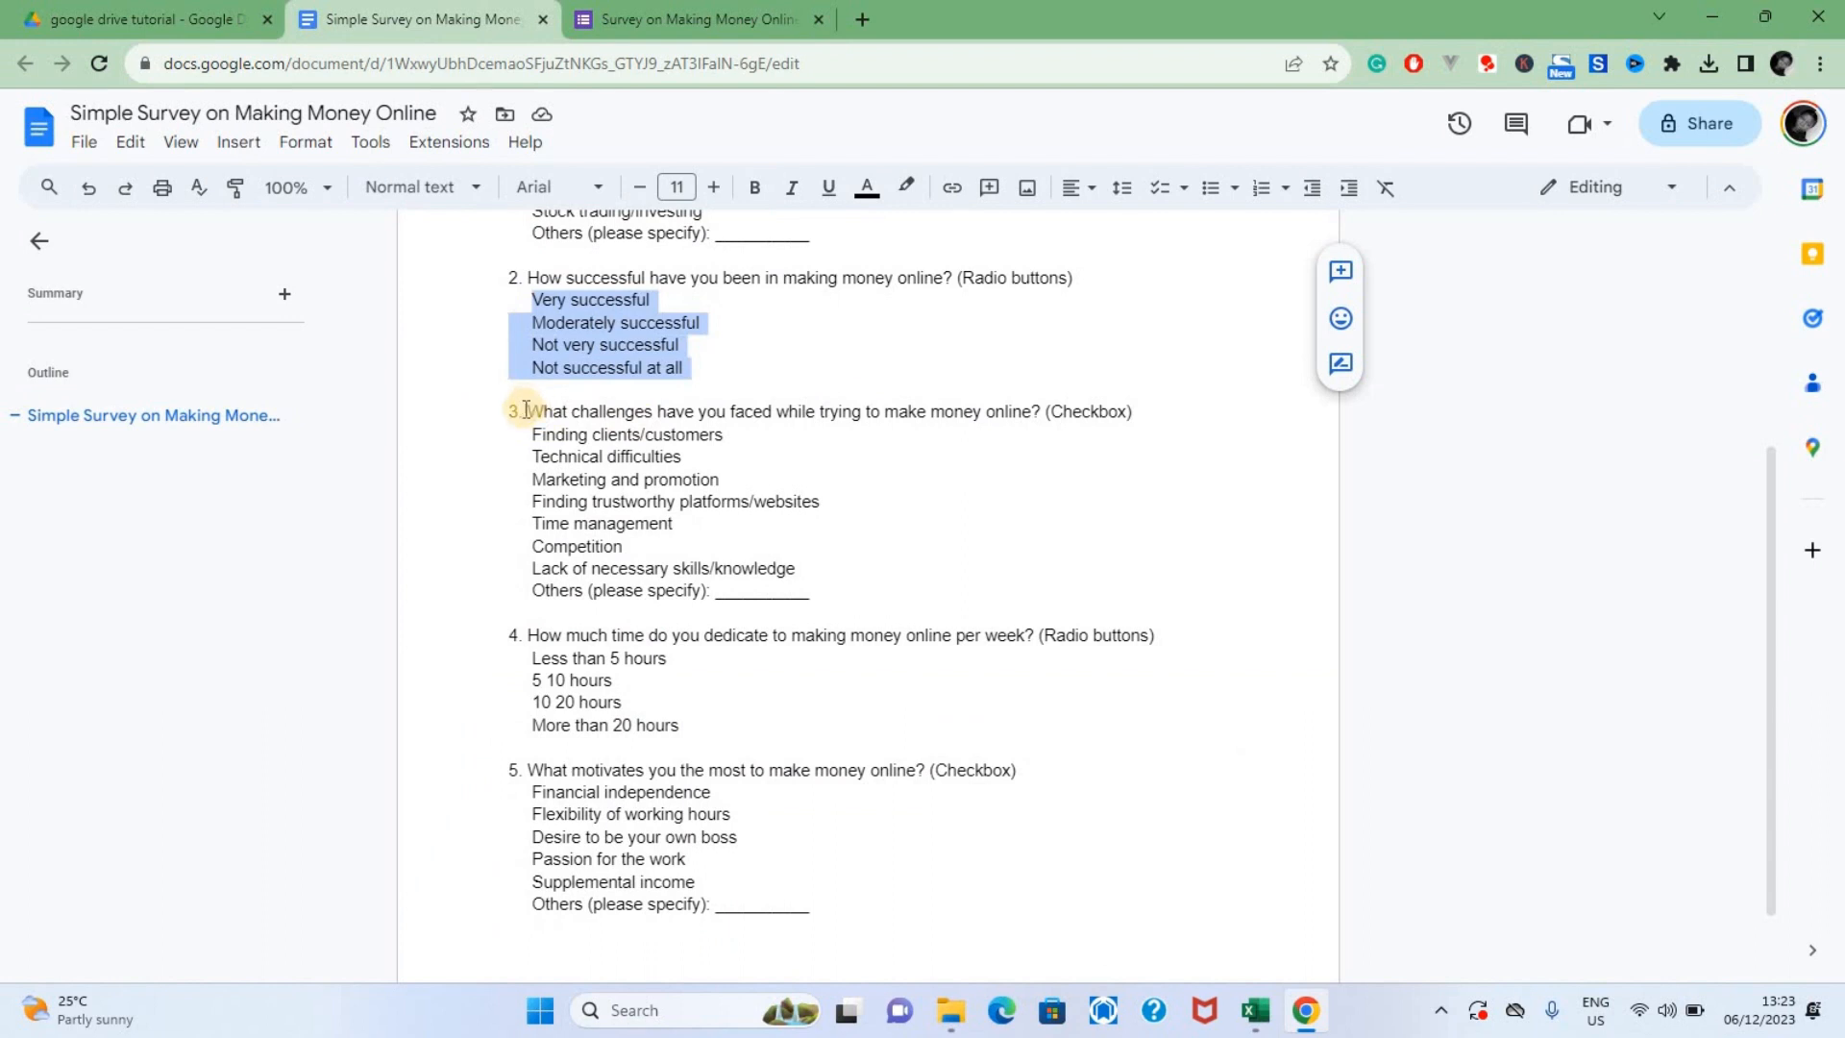
{"action": "left_click_drag", "start_coordinate": [524, 410], "coordinate": [1040, 413]}
{"action": "left_click", "coordinate": [711, 12]}
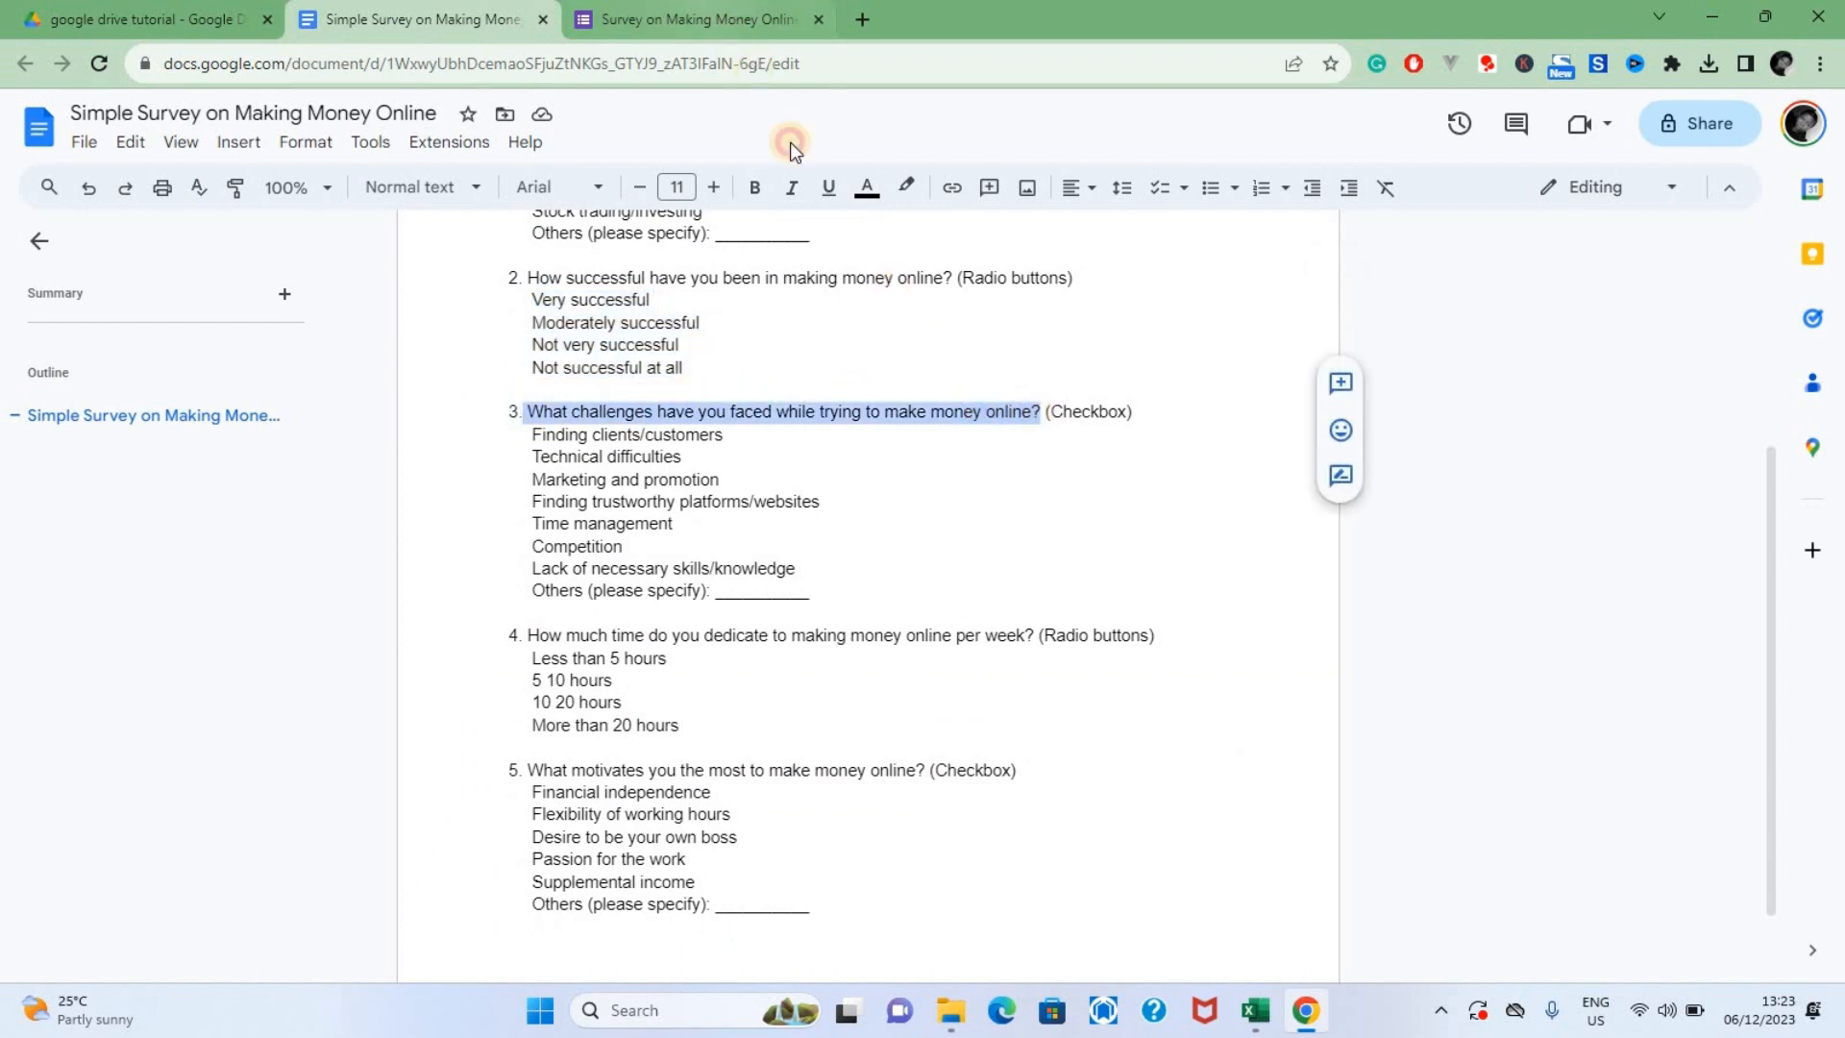
Set the third question to Checkboxes and paste its answers from the document, Finding clients/customers through Others (please specify):, as options
{"action": "left_click_drag", "start_coordinate": [532, 434], "coordinate": [826, 591]}
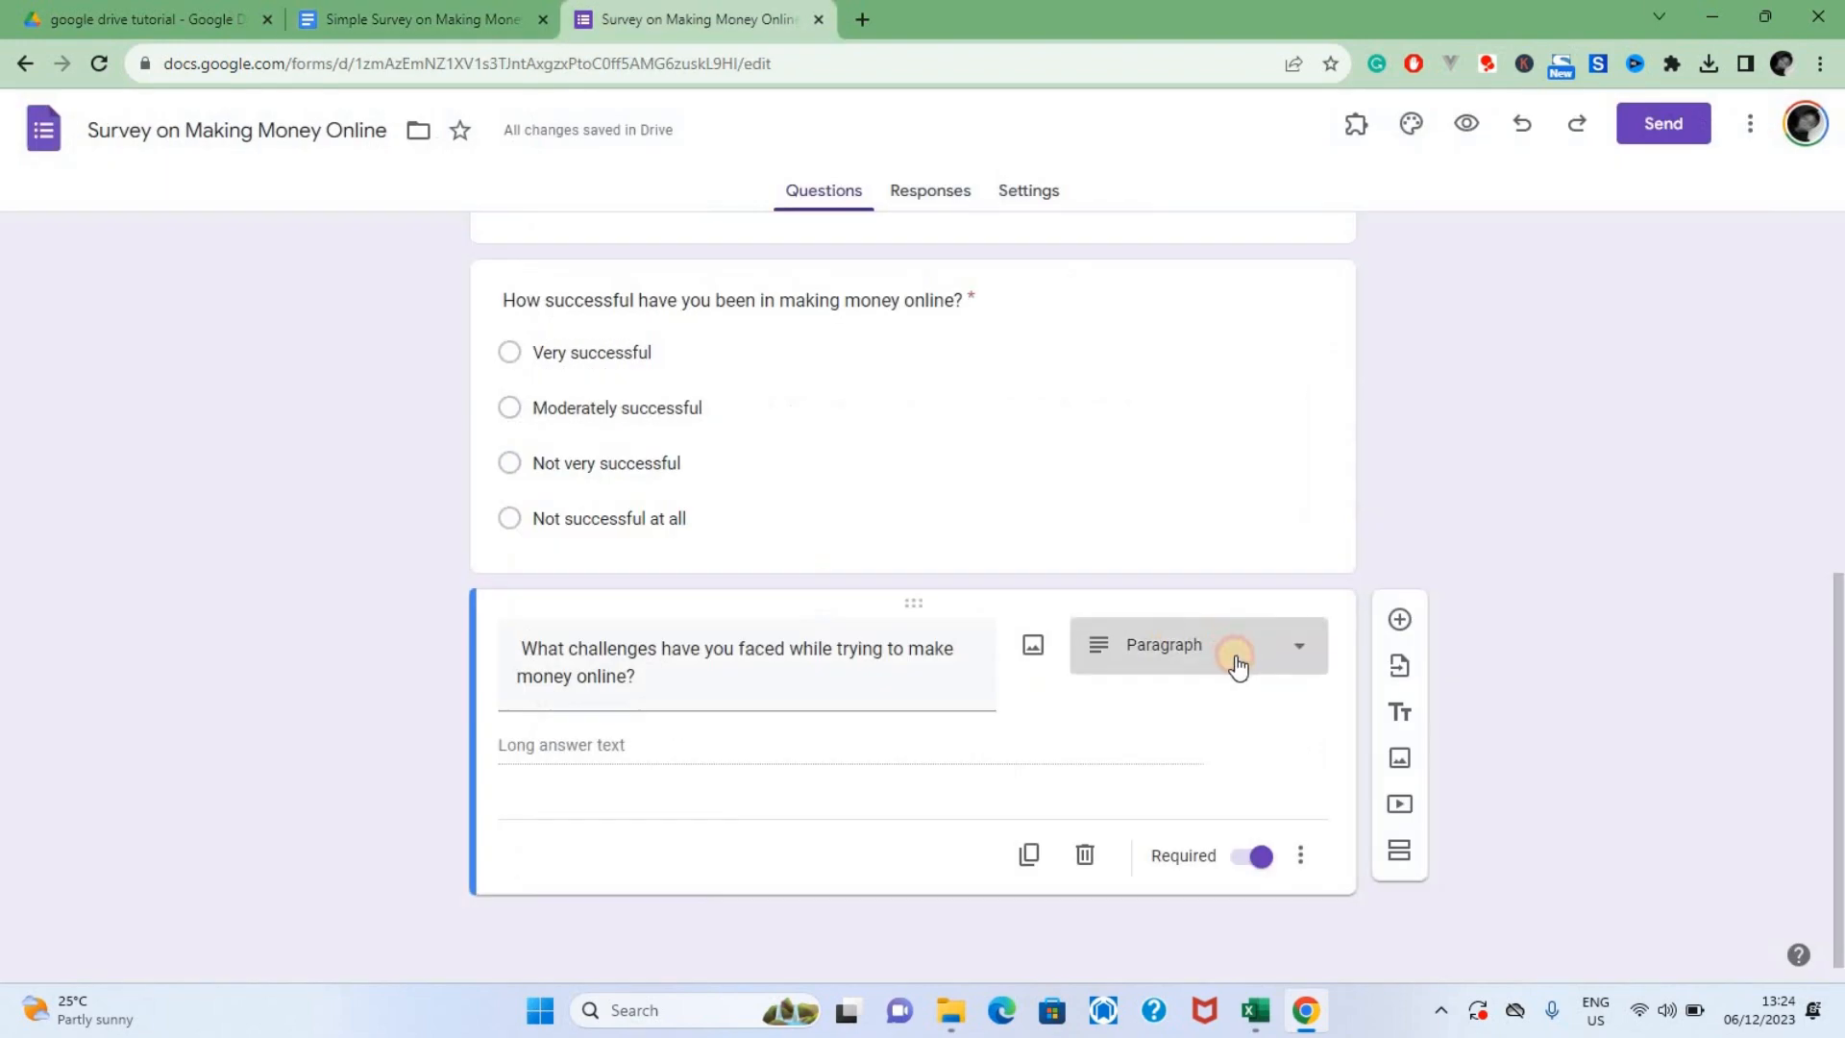
{"action": "left_click", "coordinate": [1236, 661]}
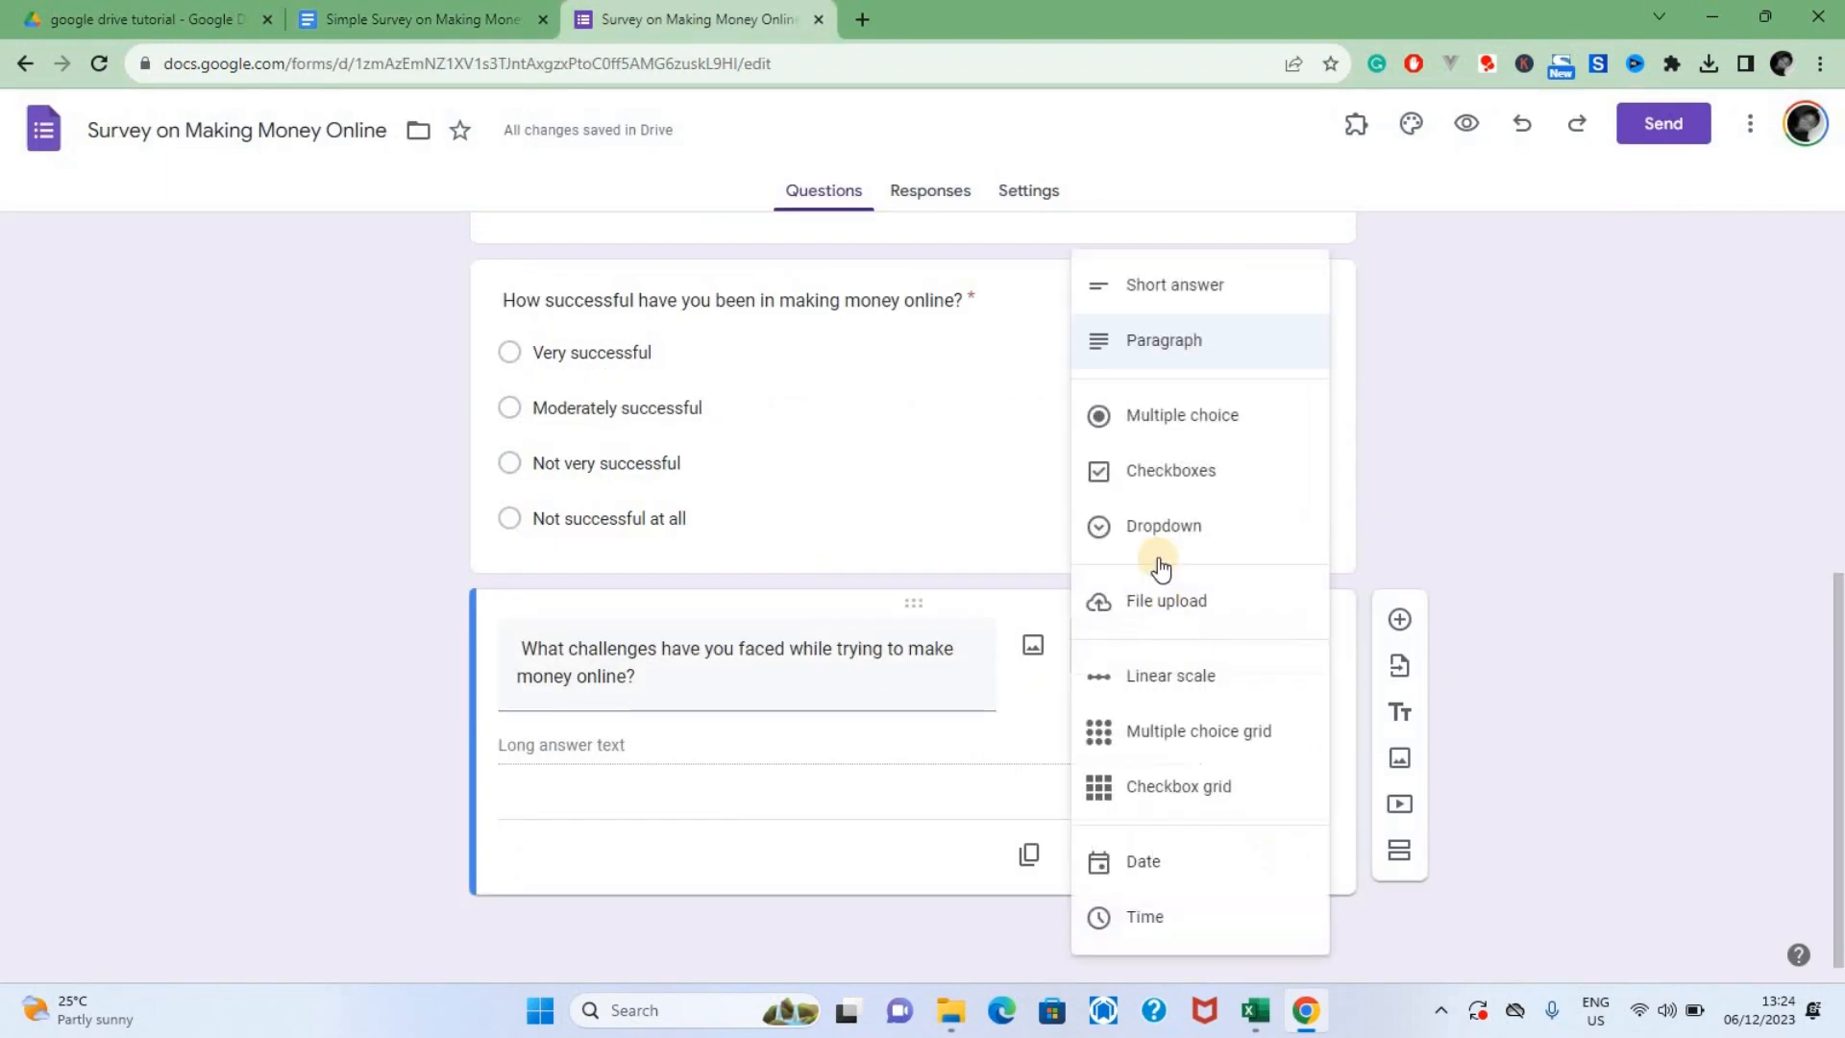
{"action": "left_click", "coordinate": [1196, 493]}
{"action": "key", "text": "ctrl+v"}
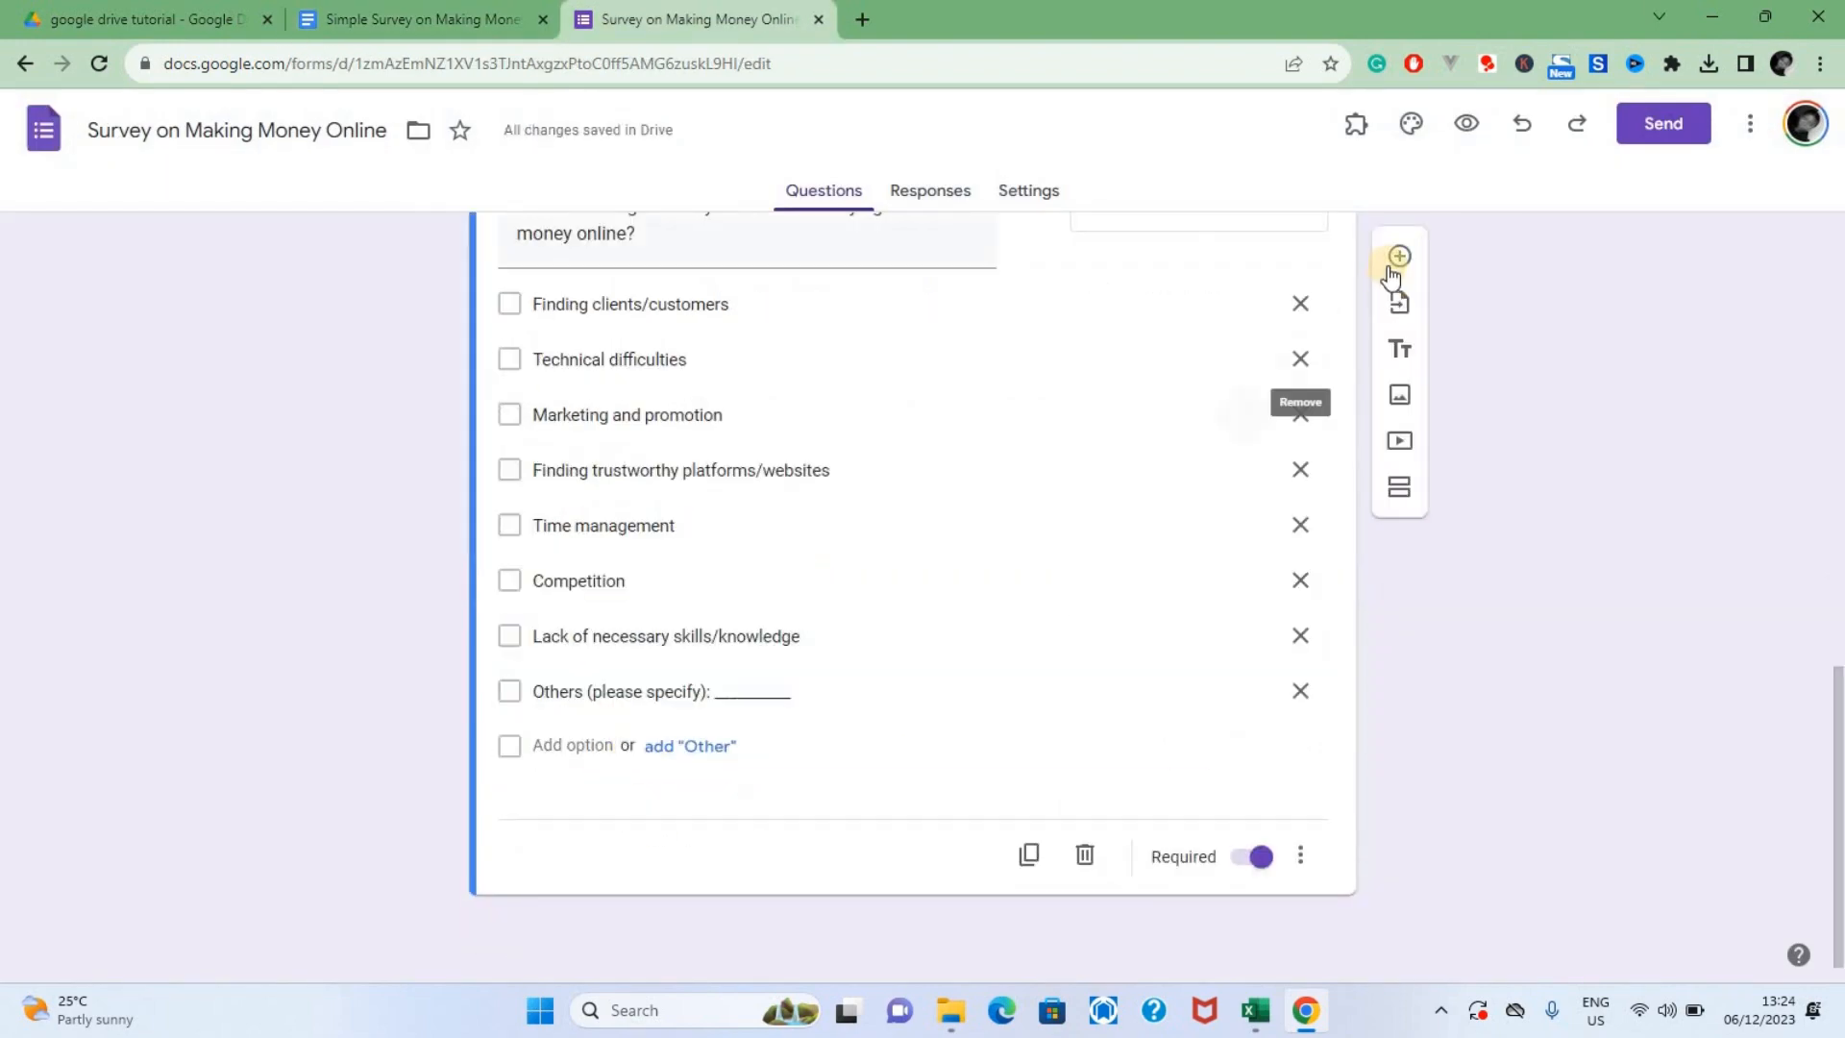
Add a fourth form question with the text "How much time do you dedicate to making money online per week?" from the document
{"action": "left_click", "coordinate": [1396, 255]}
{"action": "left_click", "coordinate": [451, 21]}
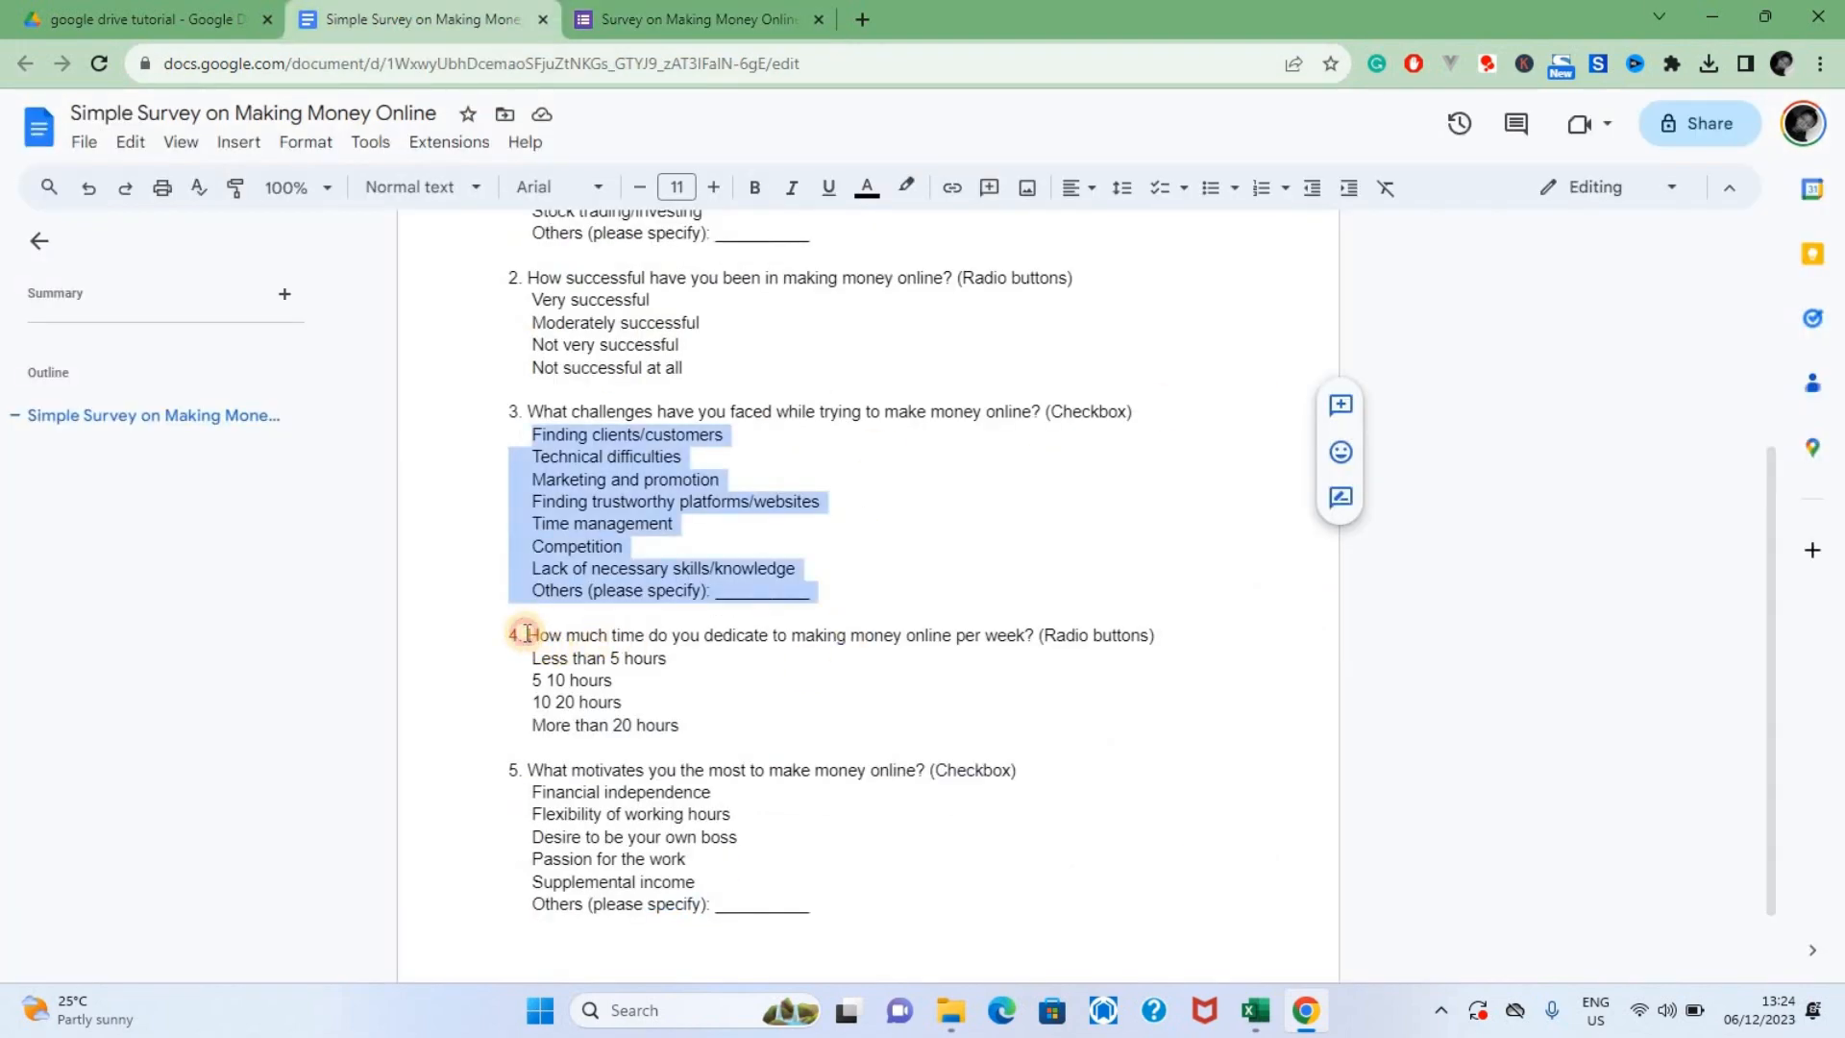
{"action": "left_click", "coordinate": [526, 633]}
Copy question 4's answers, from Less than 5 hours to More than 20 hours, and paste them as the fourth question's options
{"action": "left_click_drag", "start_coordinate": [774, 647], "coordinate": [705, 727]}
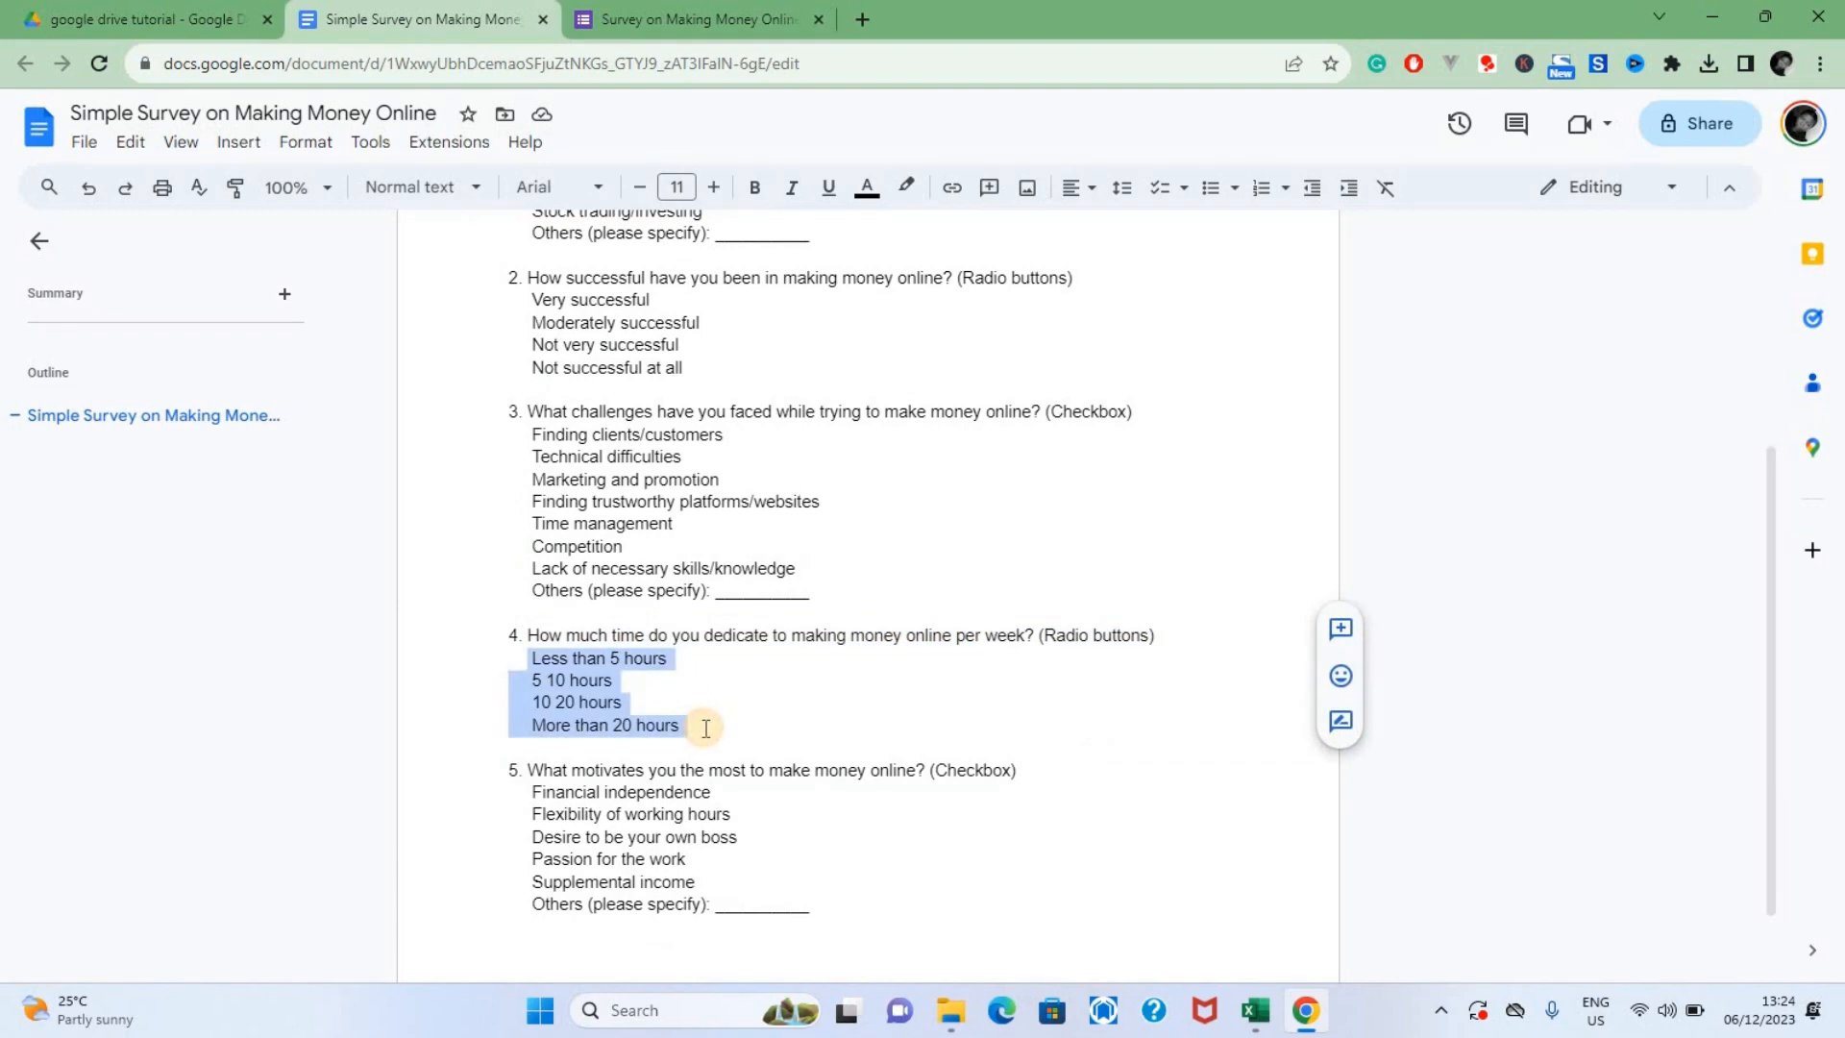
{"action": "key", "text": "ctrl+c"}
{"action": "left_click", "coordinate": [706, 20]}
{"action": "left_click", "coordinate": [565, 709]}
{"action": "key", "text": "ctrl+v"}
Add a fifth form question with the text "What motivates you the most to make money online?" copied from the document
{"action": "left_click", "coordinate": [1399, 395]}
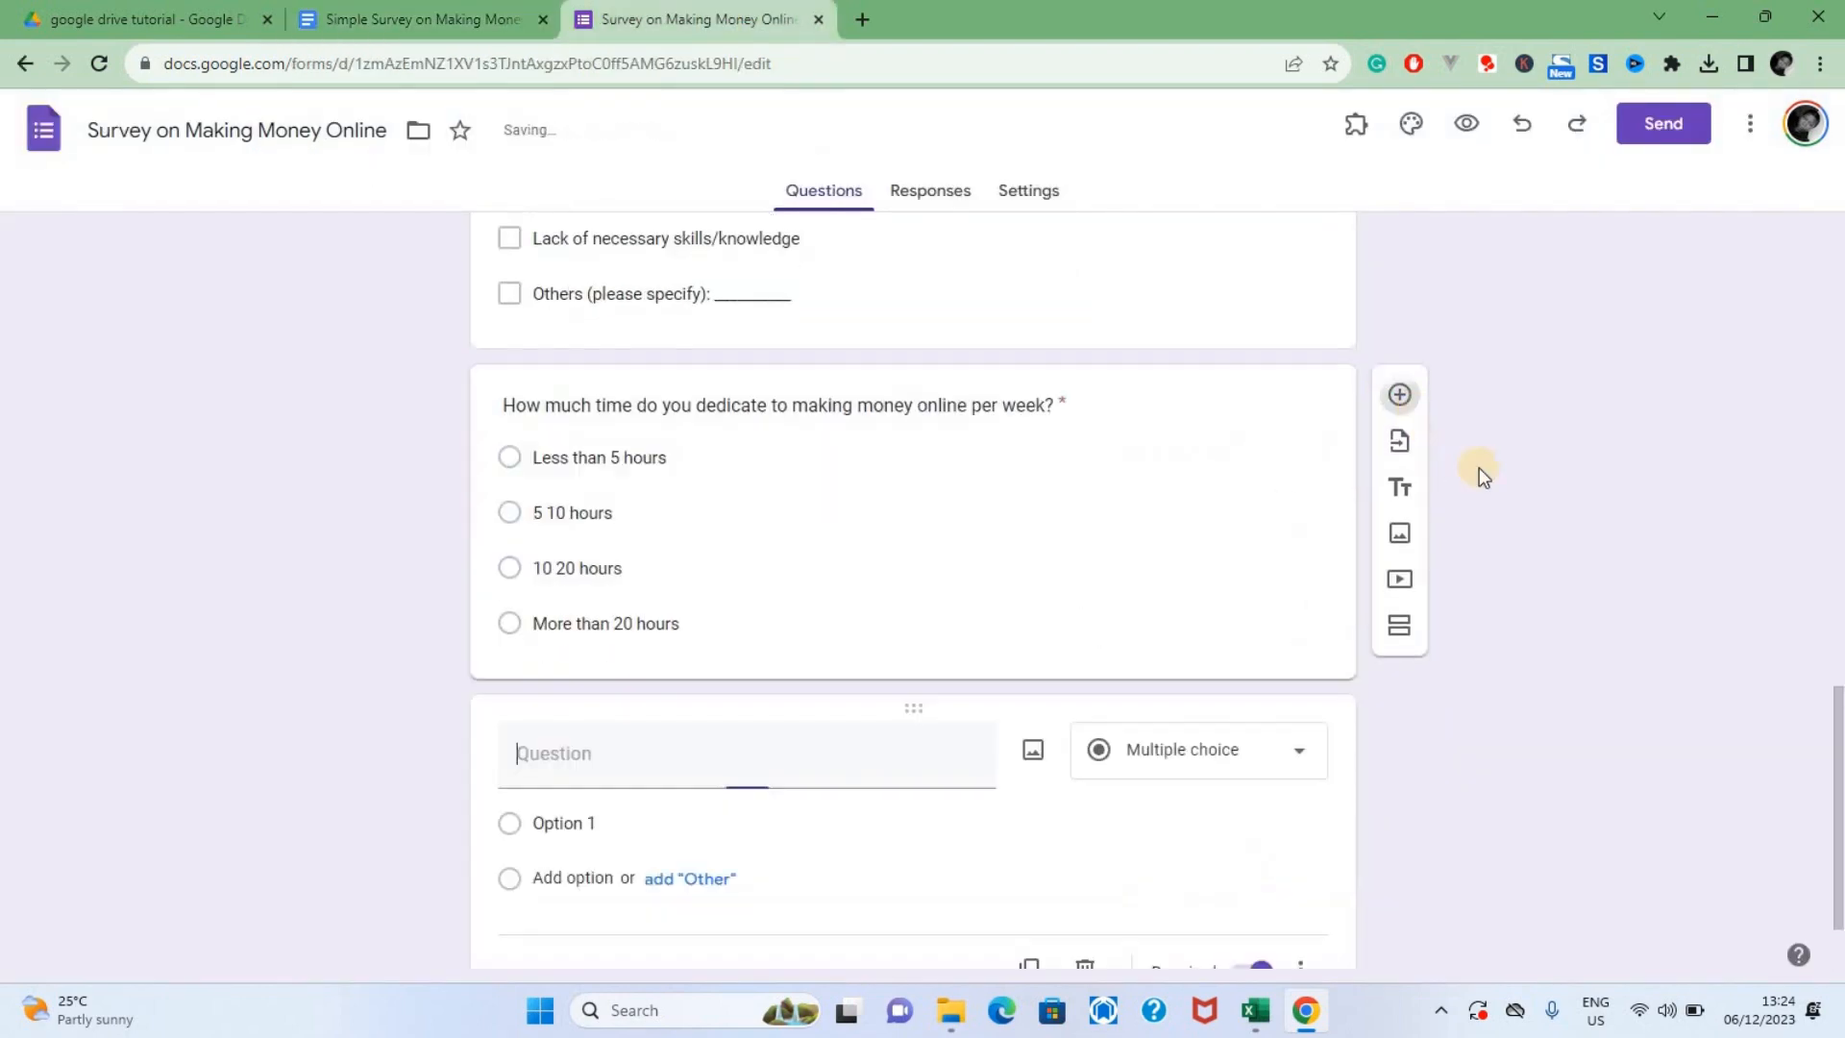
{"action": "left_click", "coordinate": [415, 19]}
{"action": "left_click_drag", "start_coordinate": [527, 670], "coordinate": [924, 671]}
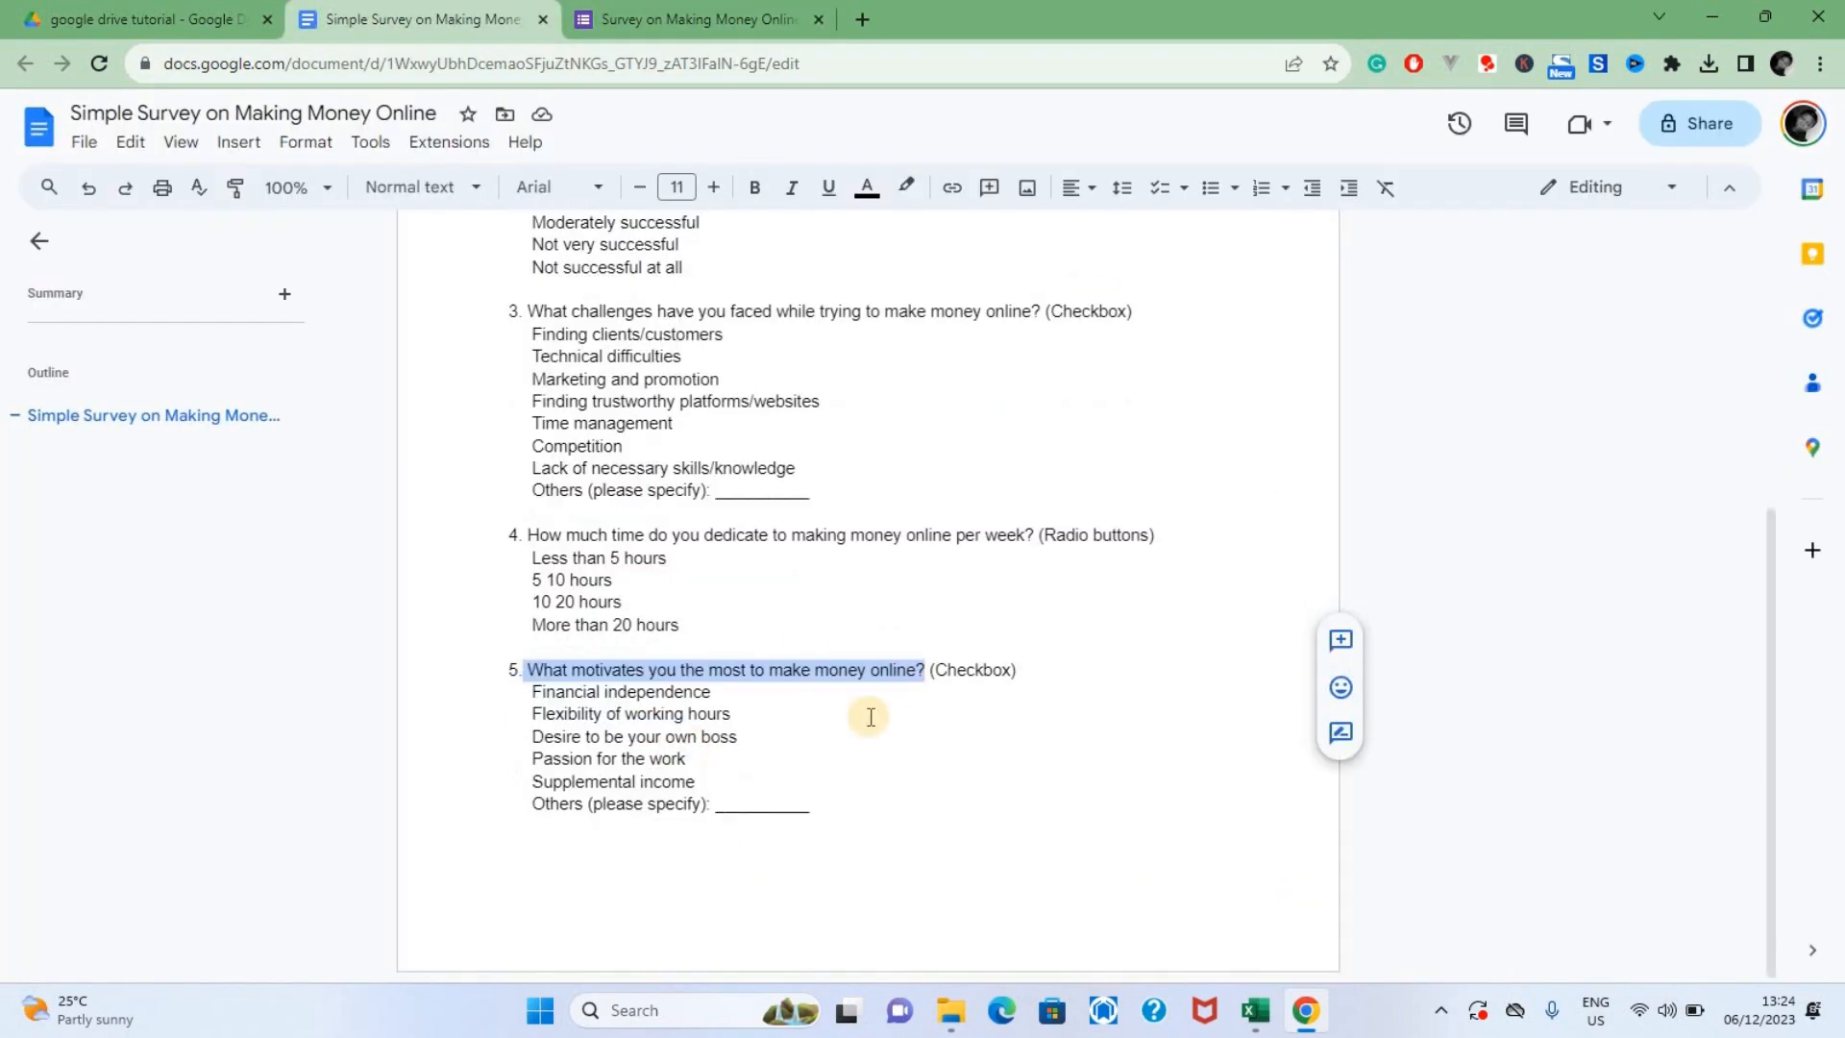
{"action": "key", "text": "ctrl+c"}
{"action": "left_click", "coordinate": [672, 20]}
{"action": "left_click", "coordinate": [671, 752]}
{"action": "key", "text": "ctrl+v"}
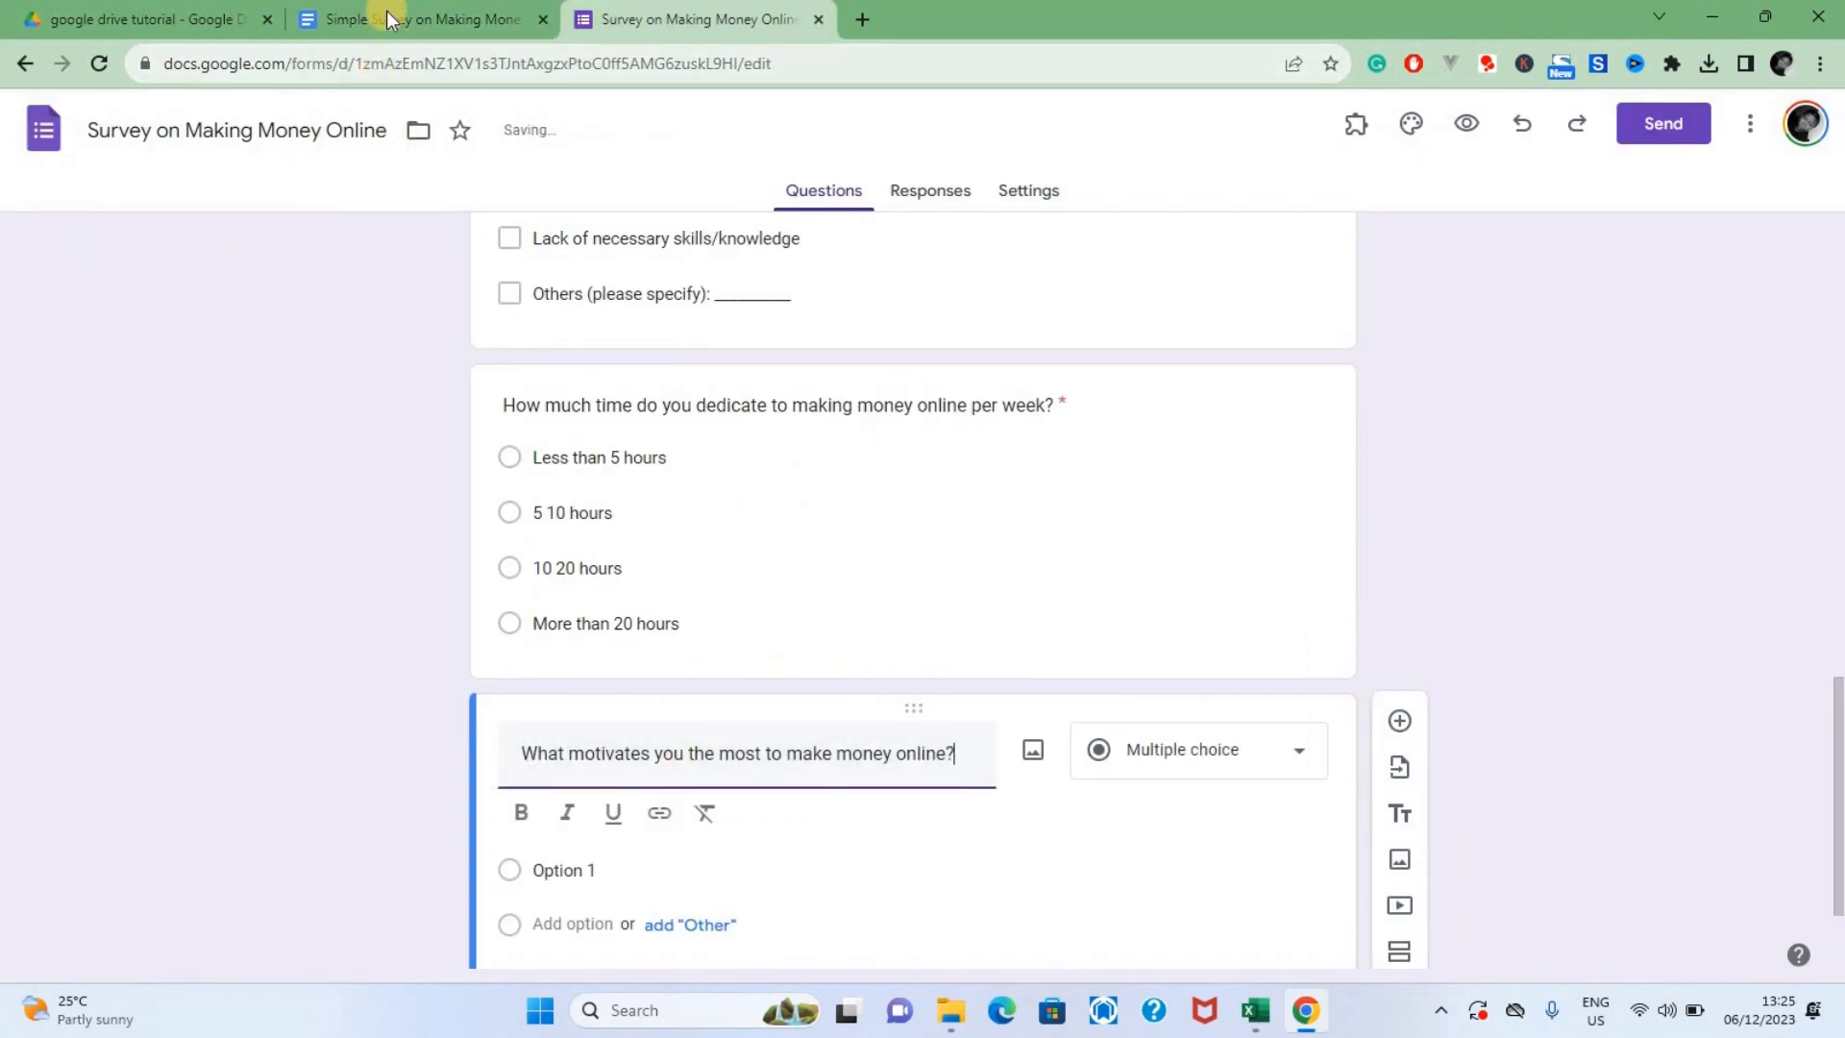
Copy question 5's answers, from Financial independence to Others (please specify):, from the document for the fifth form question's options
{"action": "left_click", "coordinate": [390, 19]}
{"action": "left_click_drag", "start_coordinate": [528, 692], "coordinate": [842, 799]}
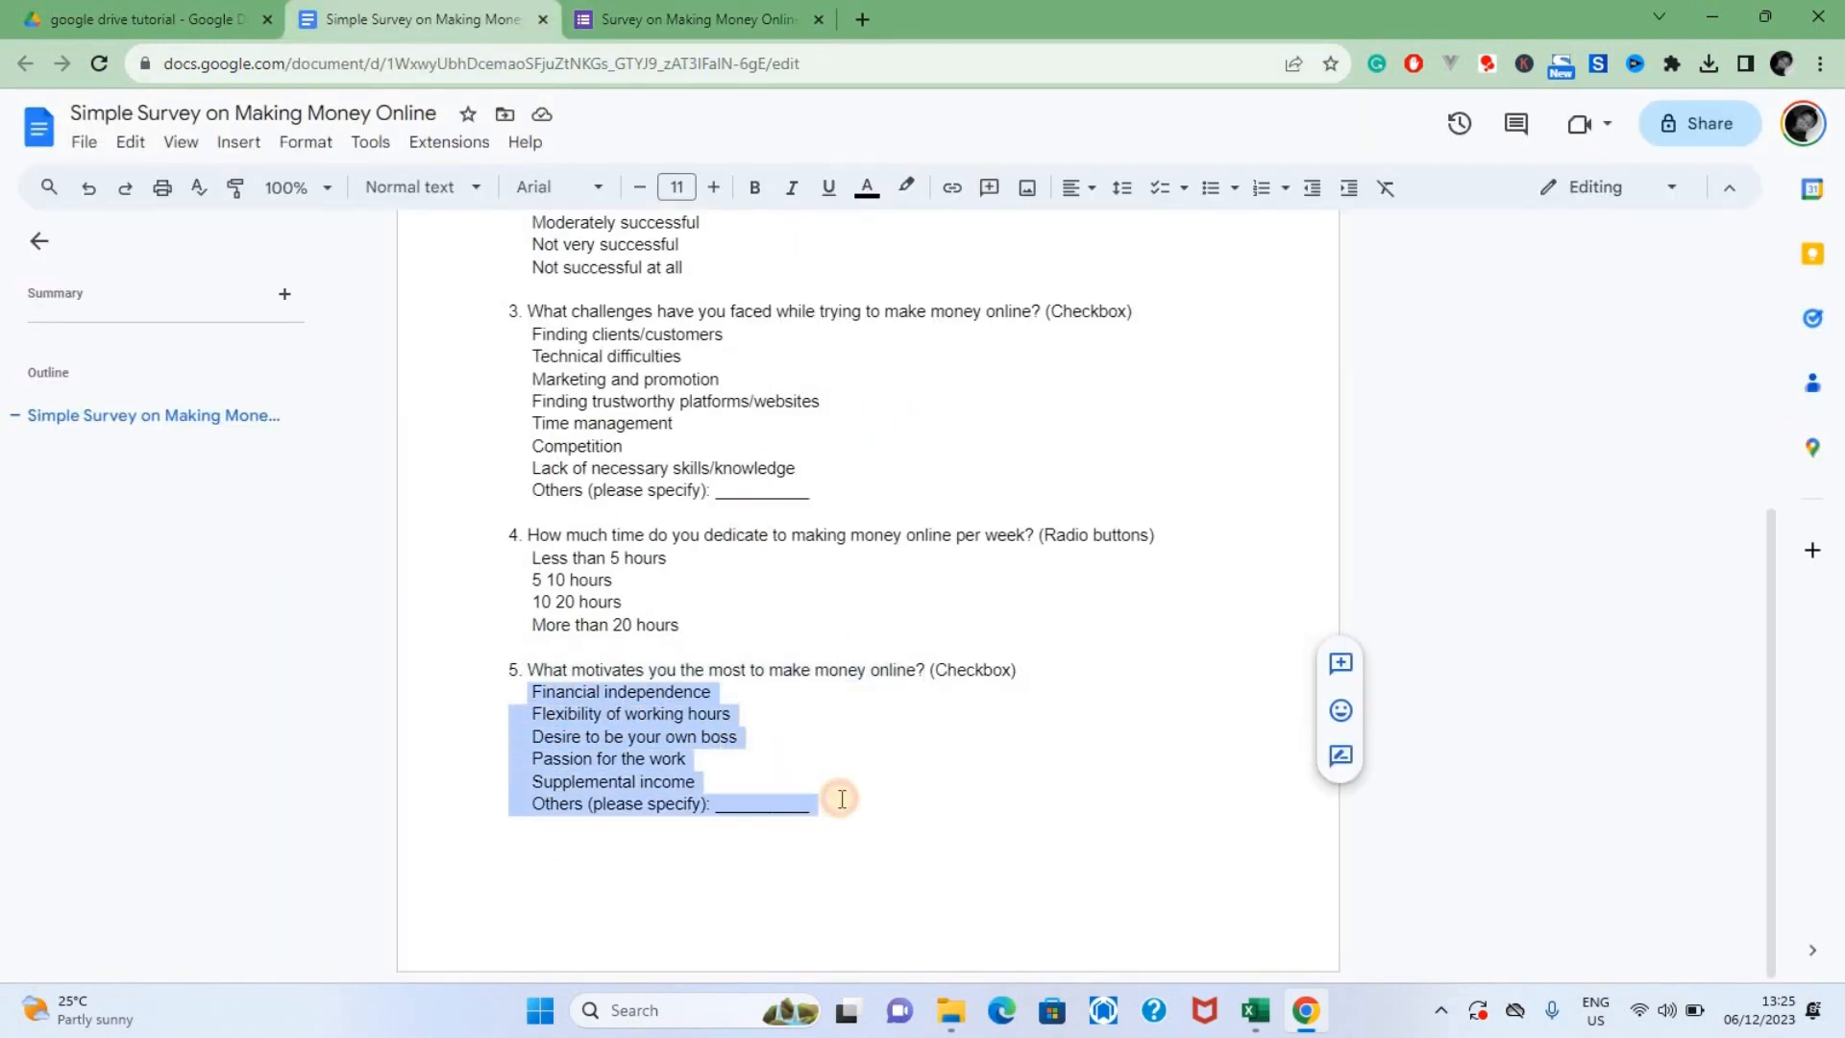
{"action": "scroll", "coordinate": [1457, 678], "scroll_direction": "up", "scroll_amount": 13}
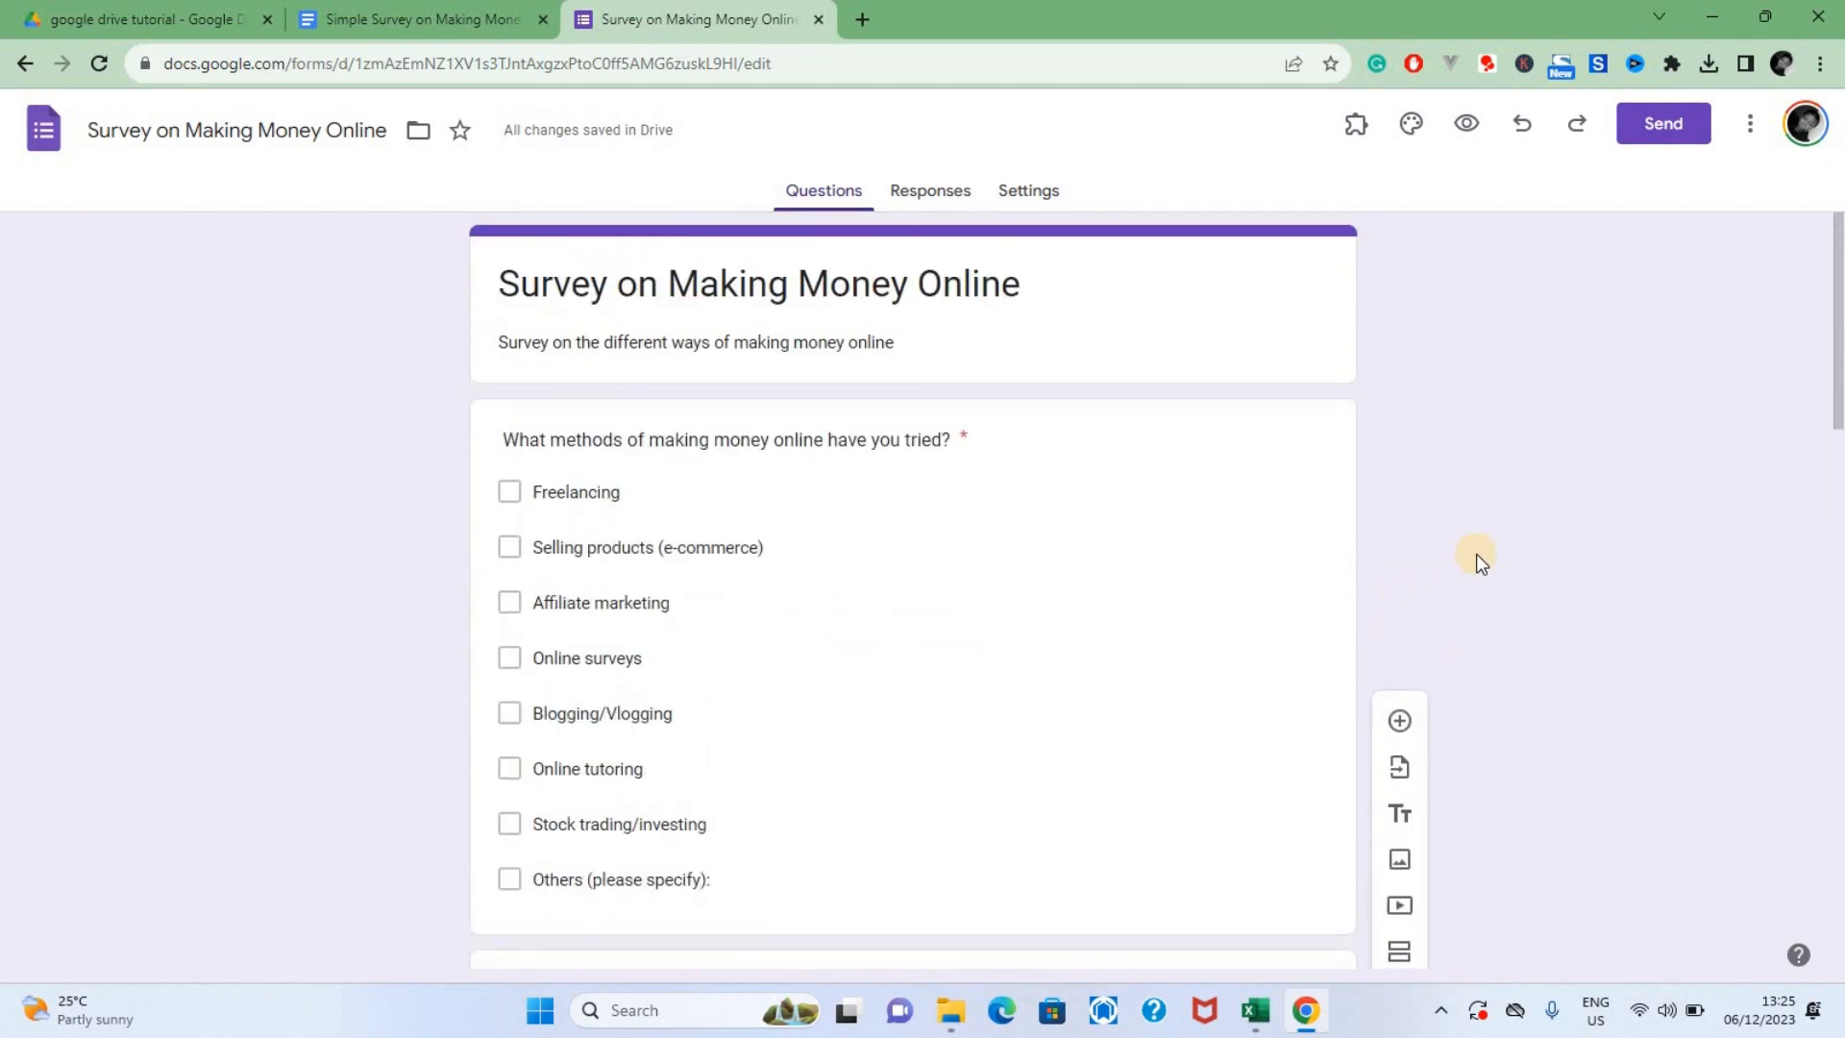
{"action": "left_click", "coordinate": [828, 288]}
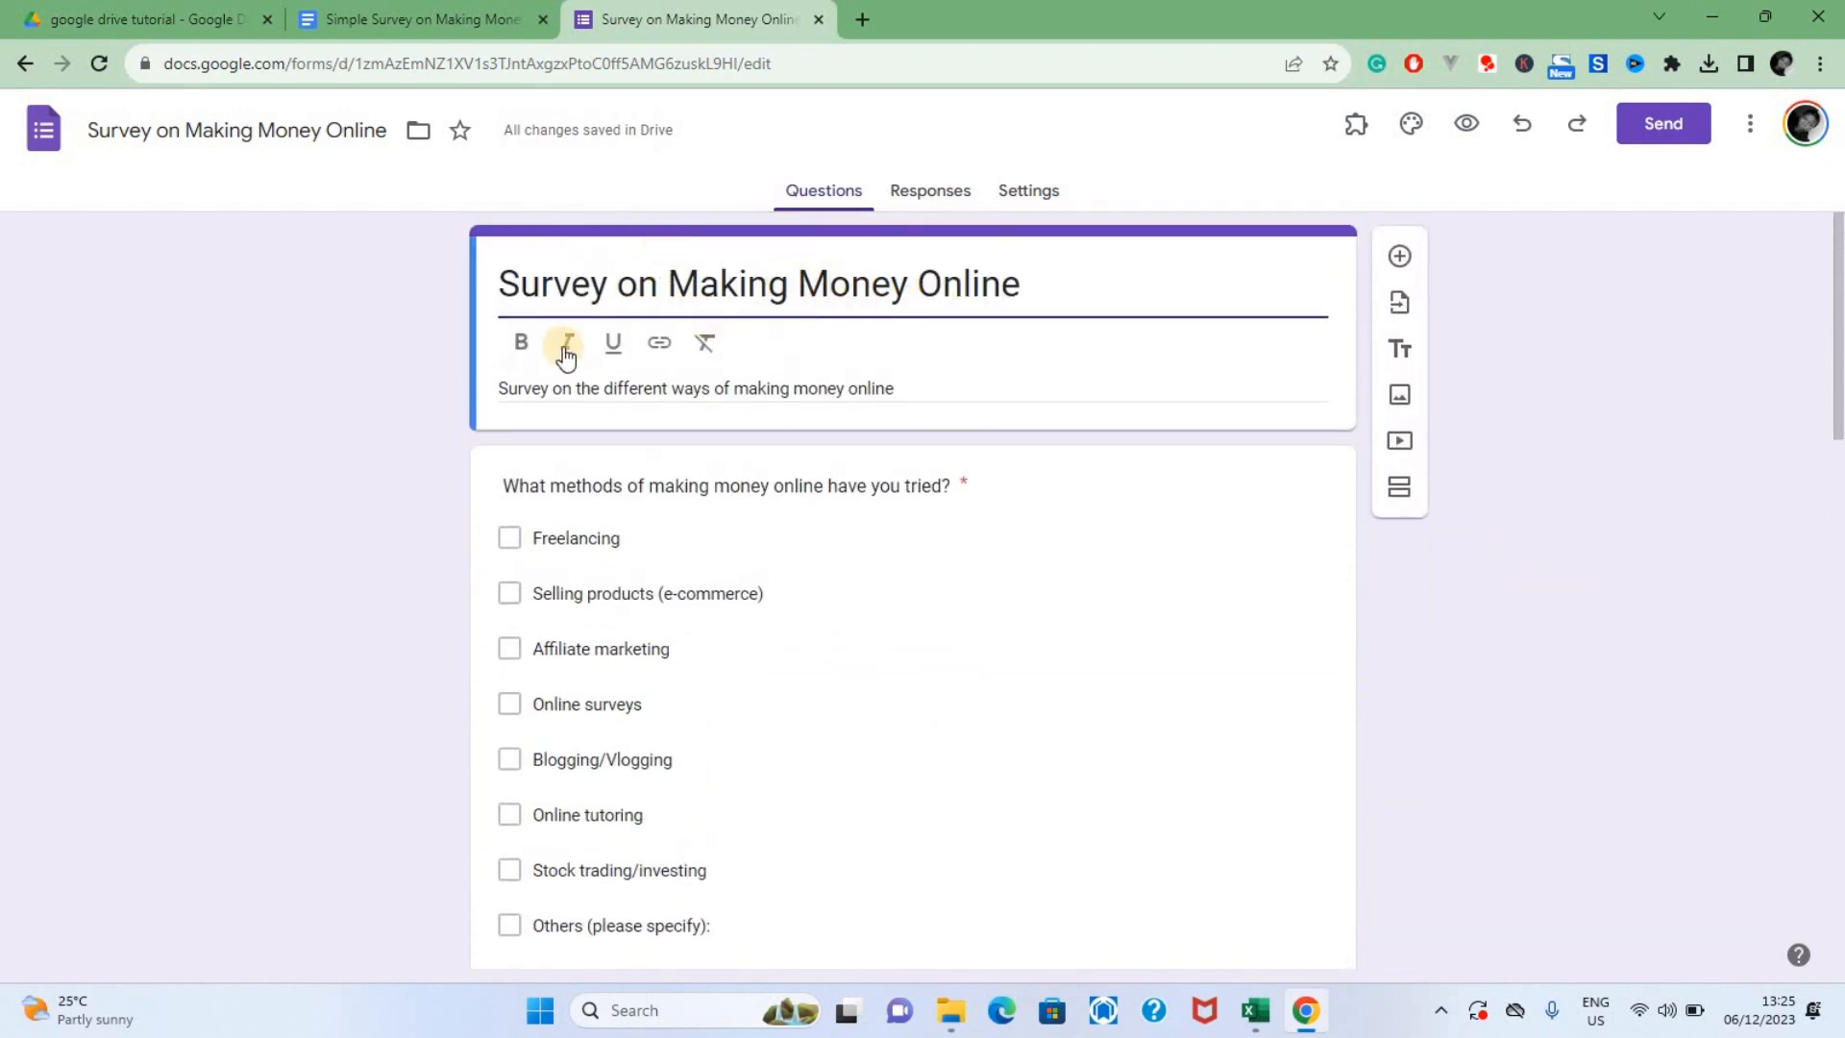
{"action": "left_click", "coordinate": [1397, 309]}
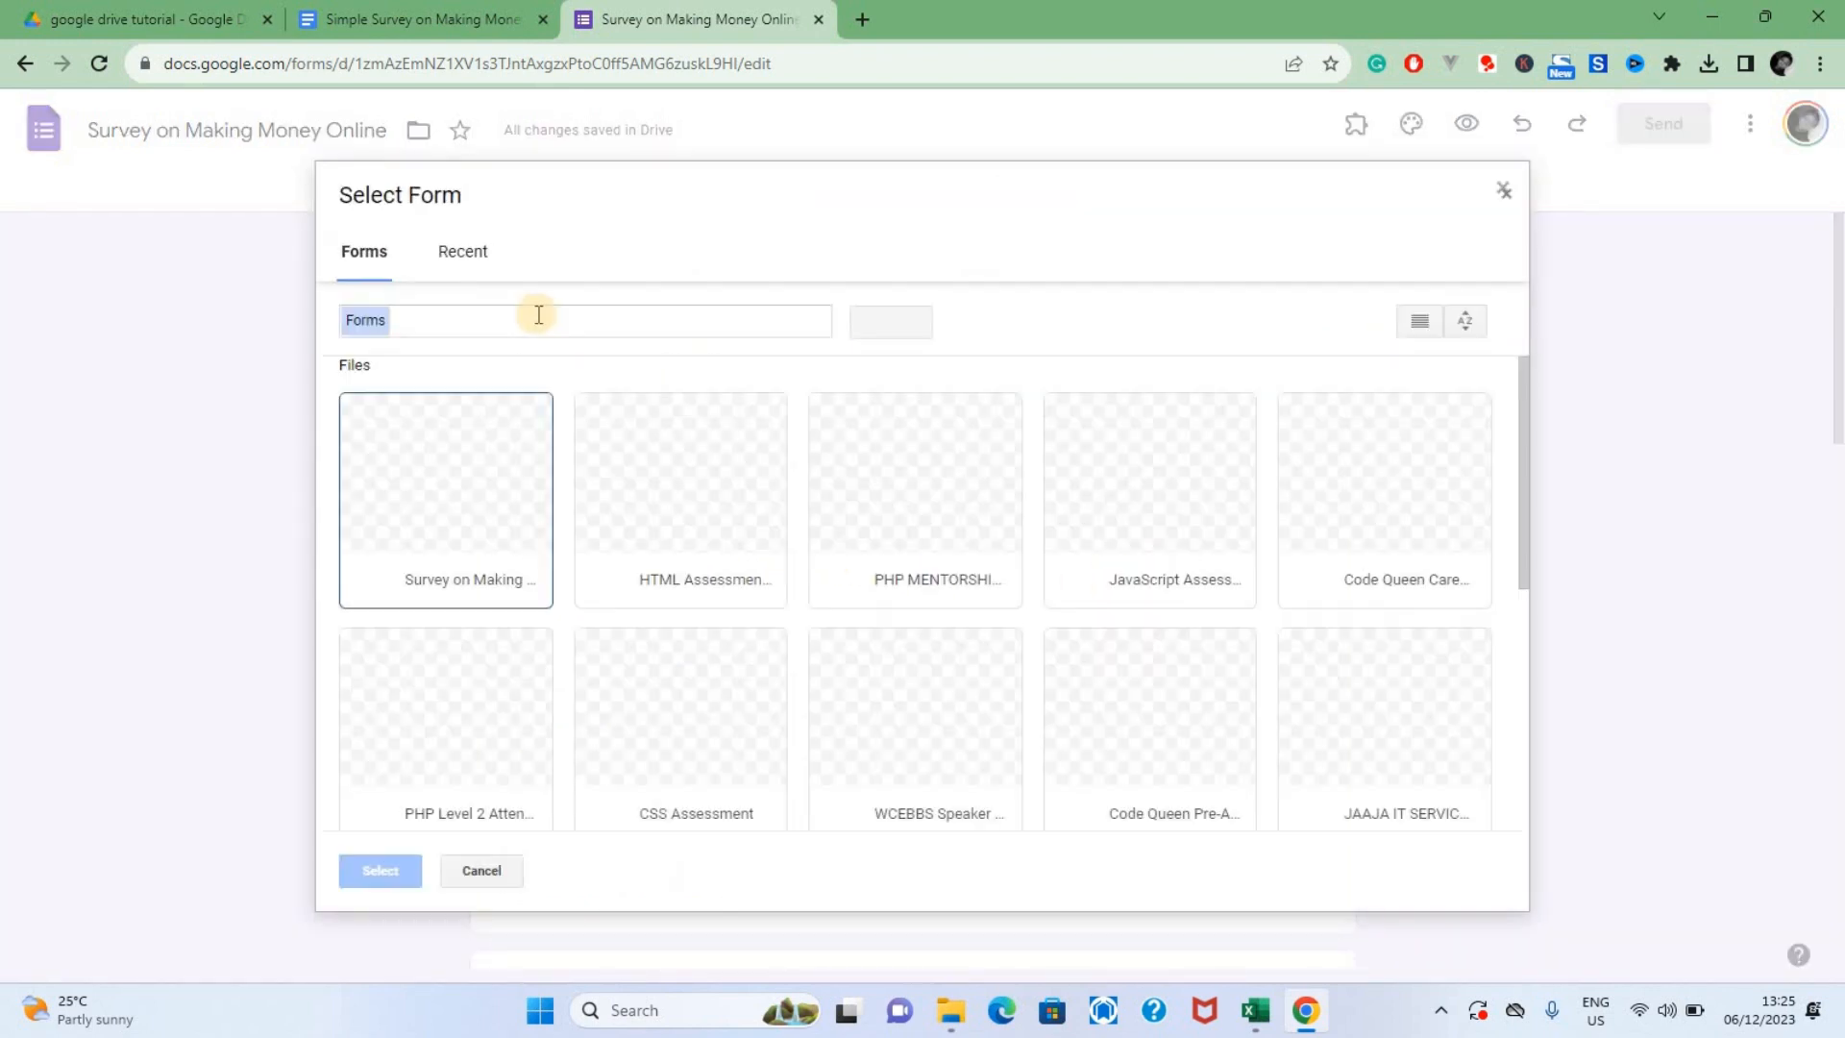
{"action": "left_click", "coordinate": [459, 251]}
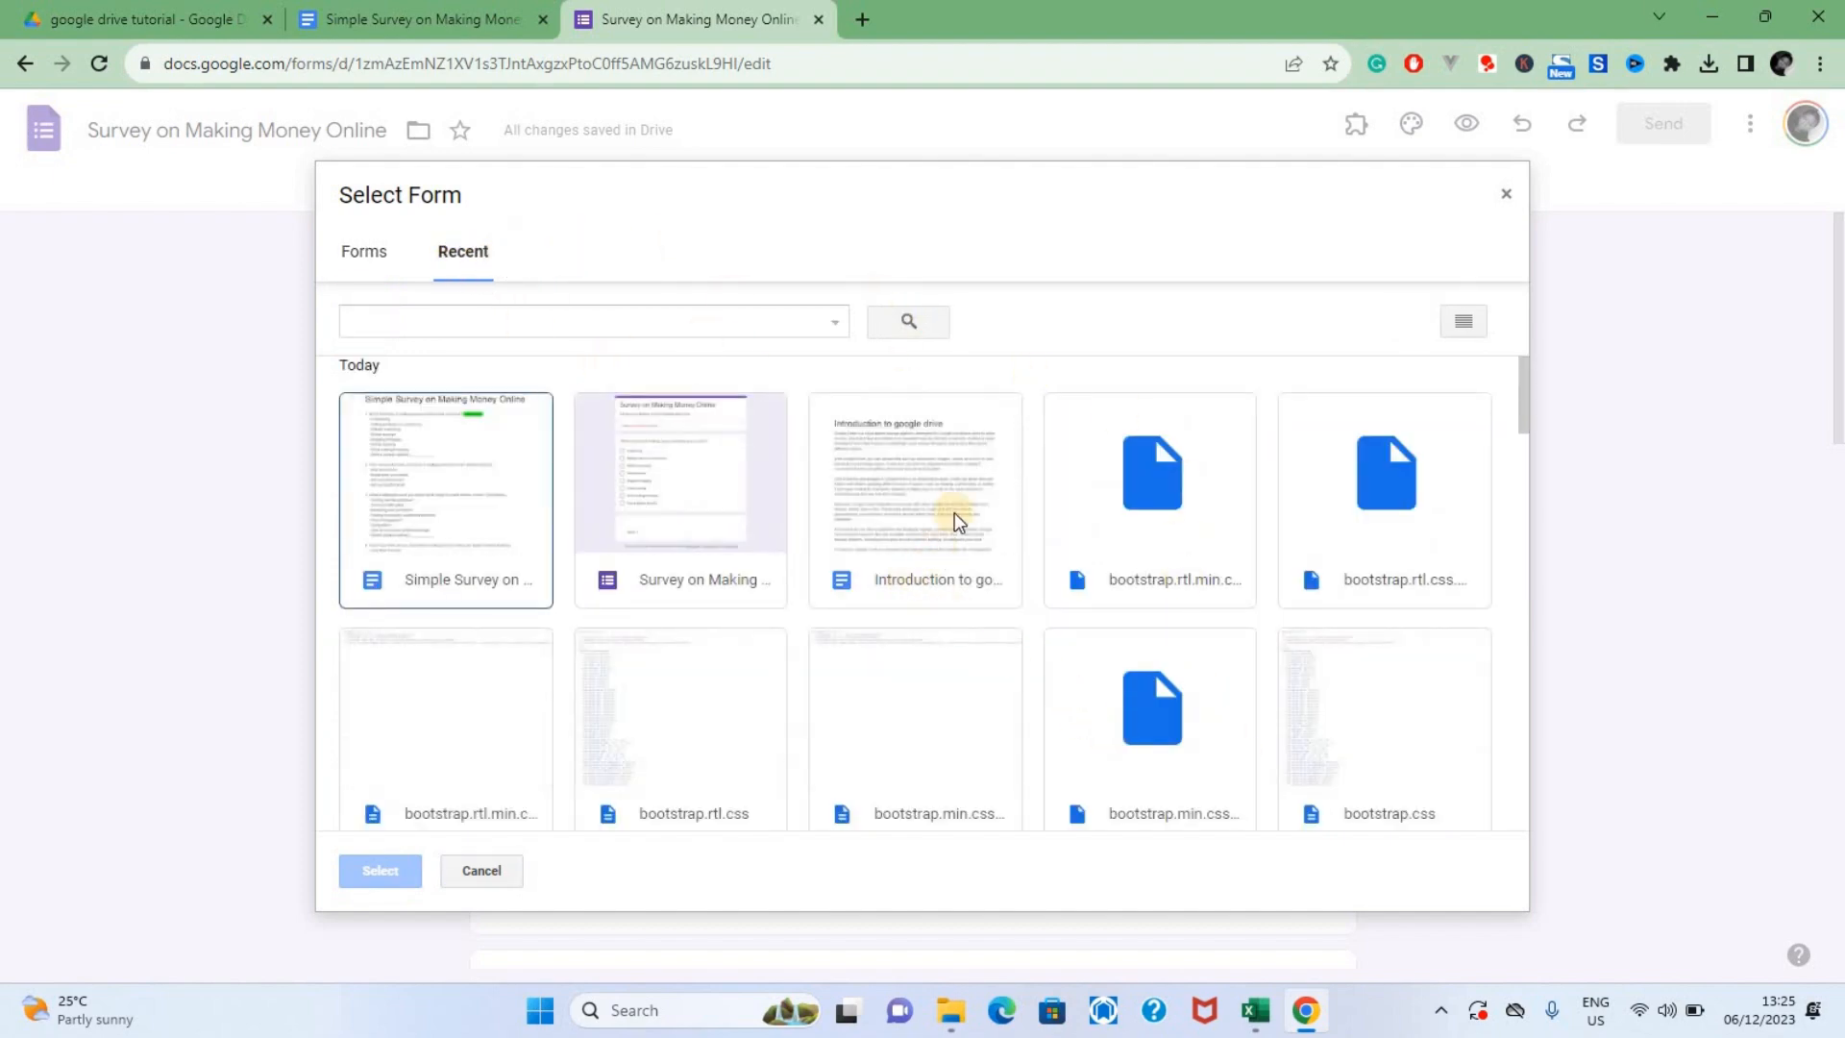
{"action": "left_click", "coordinate": [465, 547]}
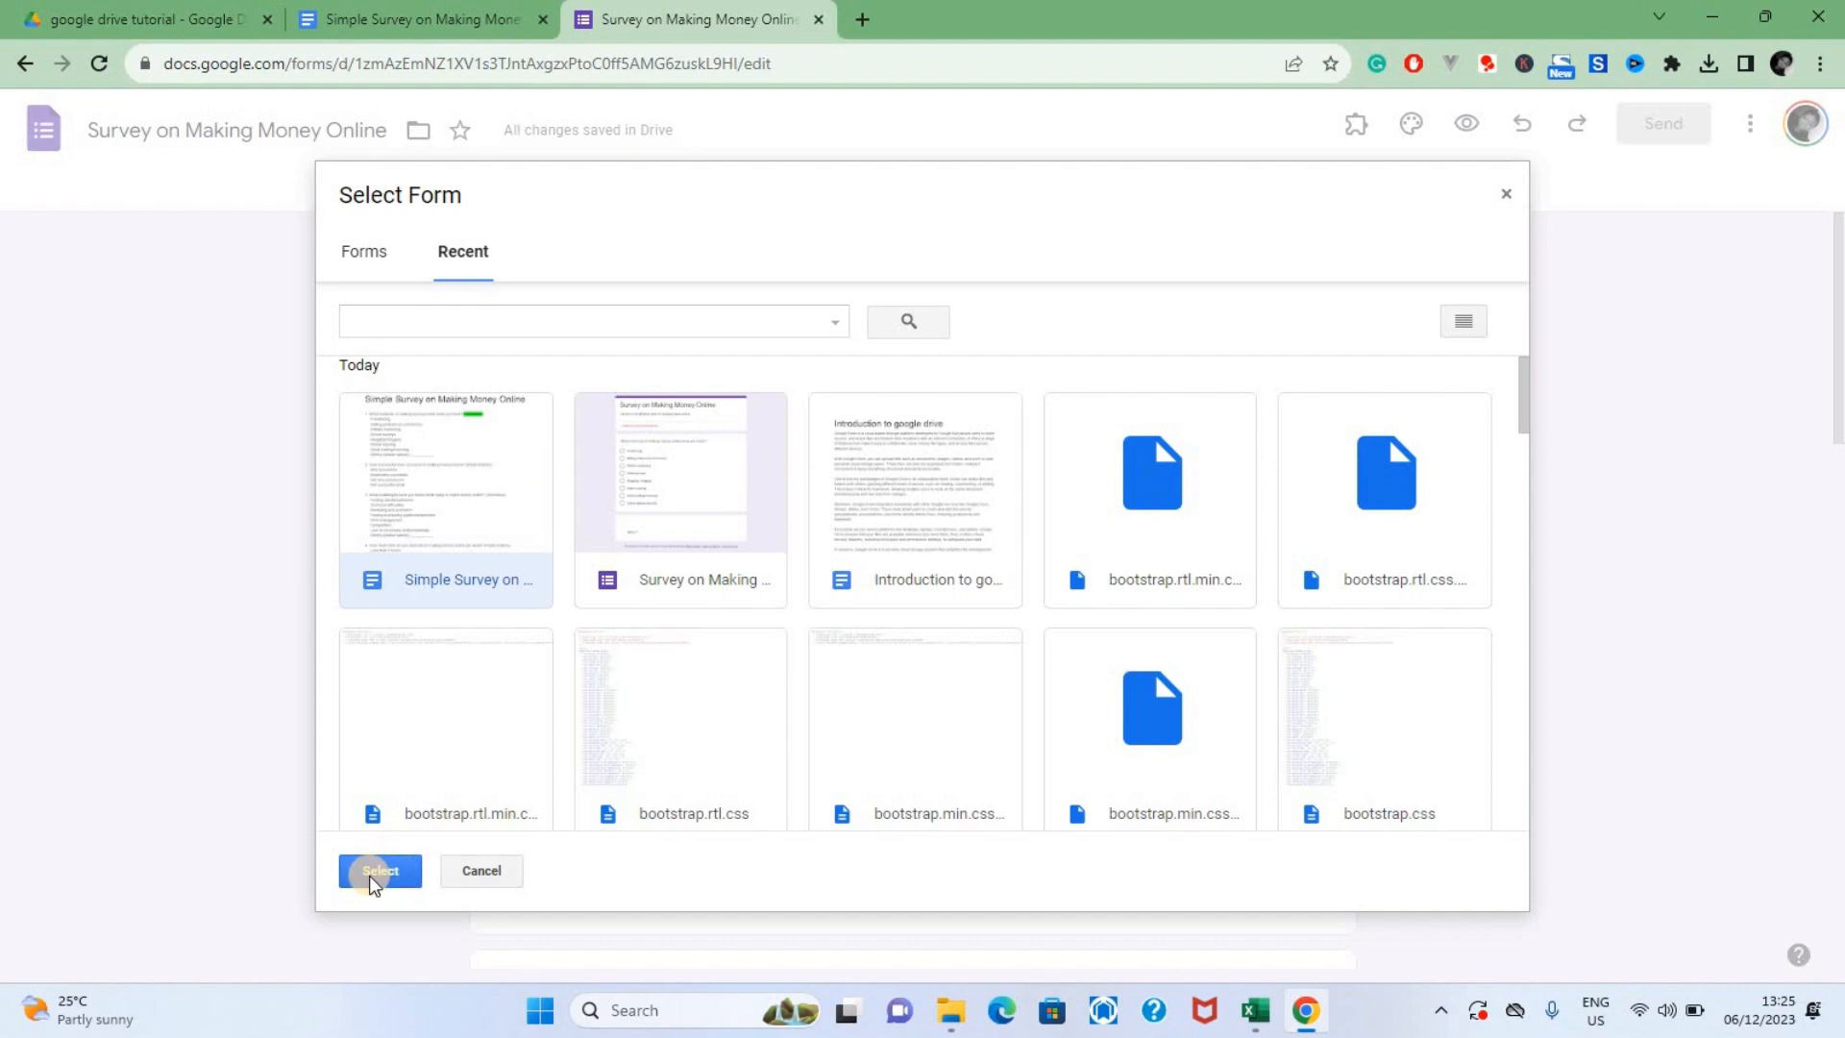
{"action": "left_click", "coordinate": [1505, 193]}
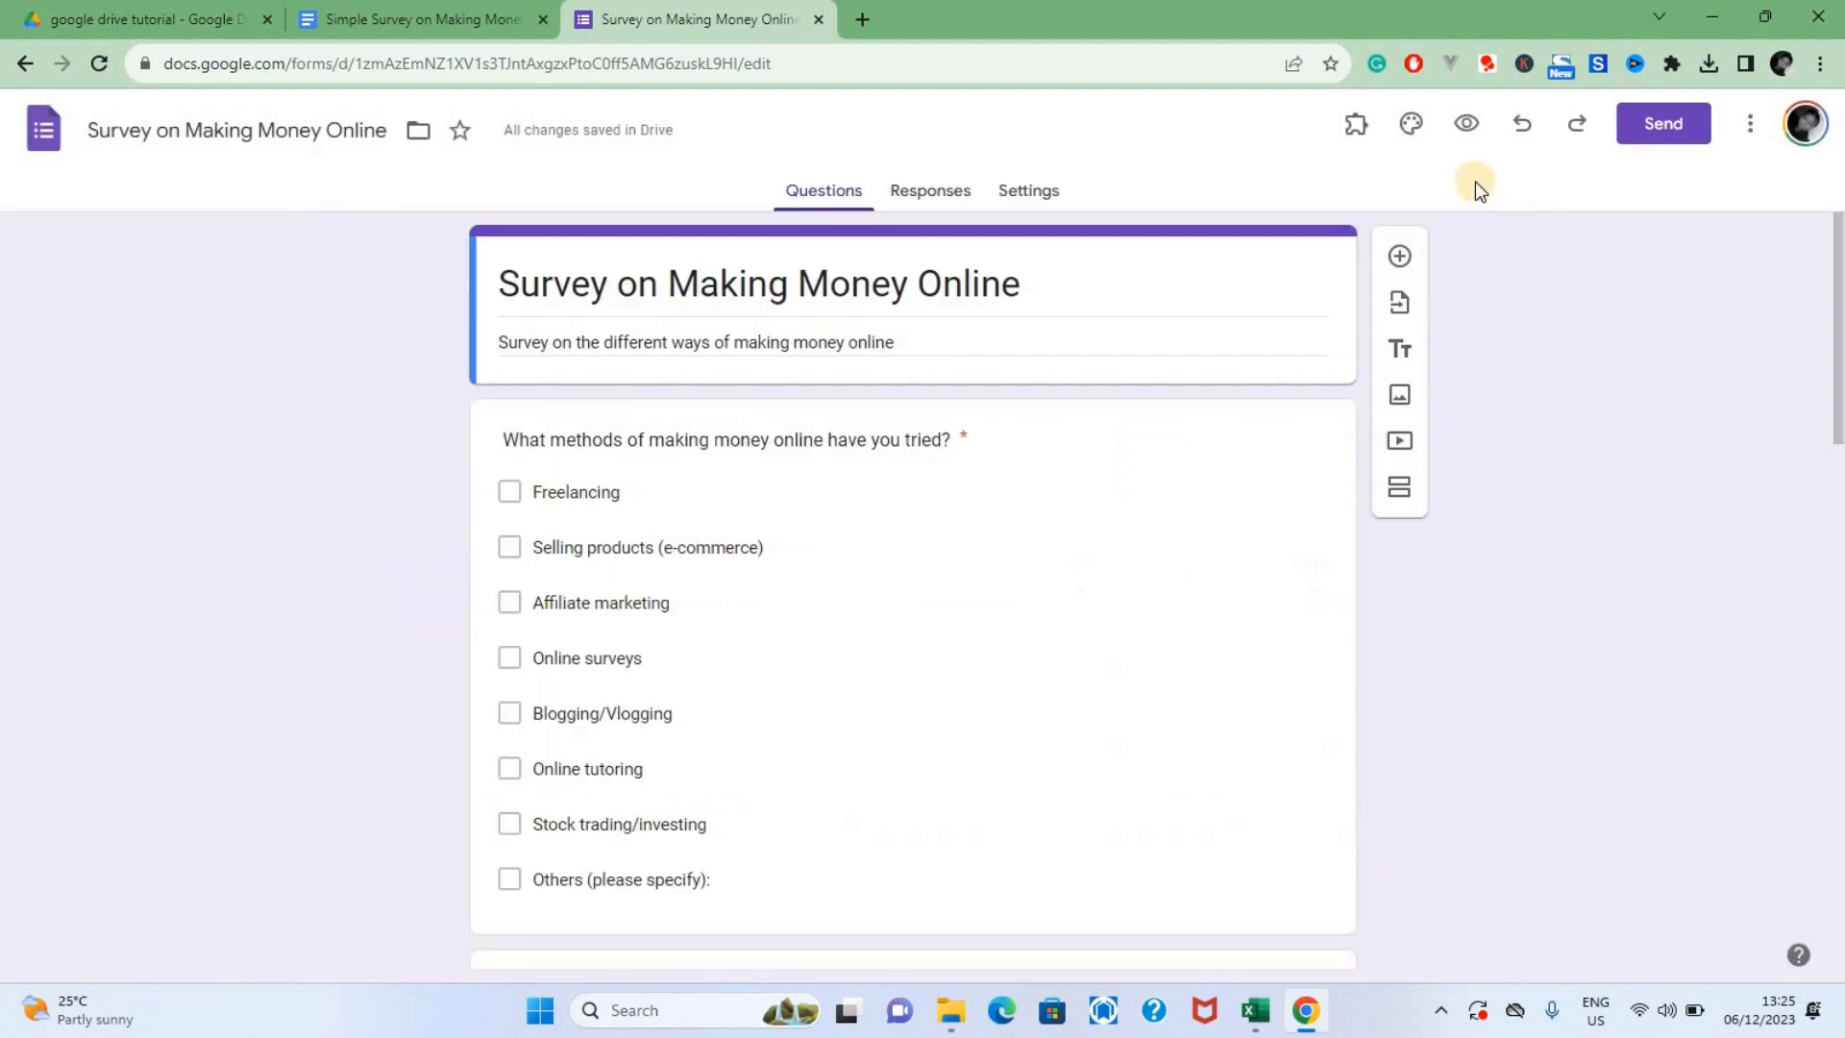
{"action": "left_click", "coordinate": [1396, 348]}
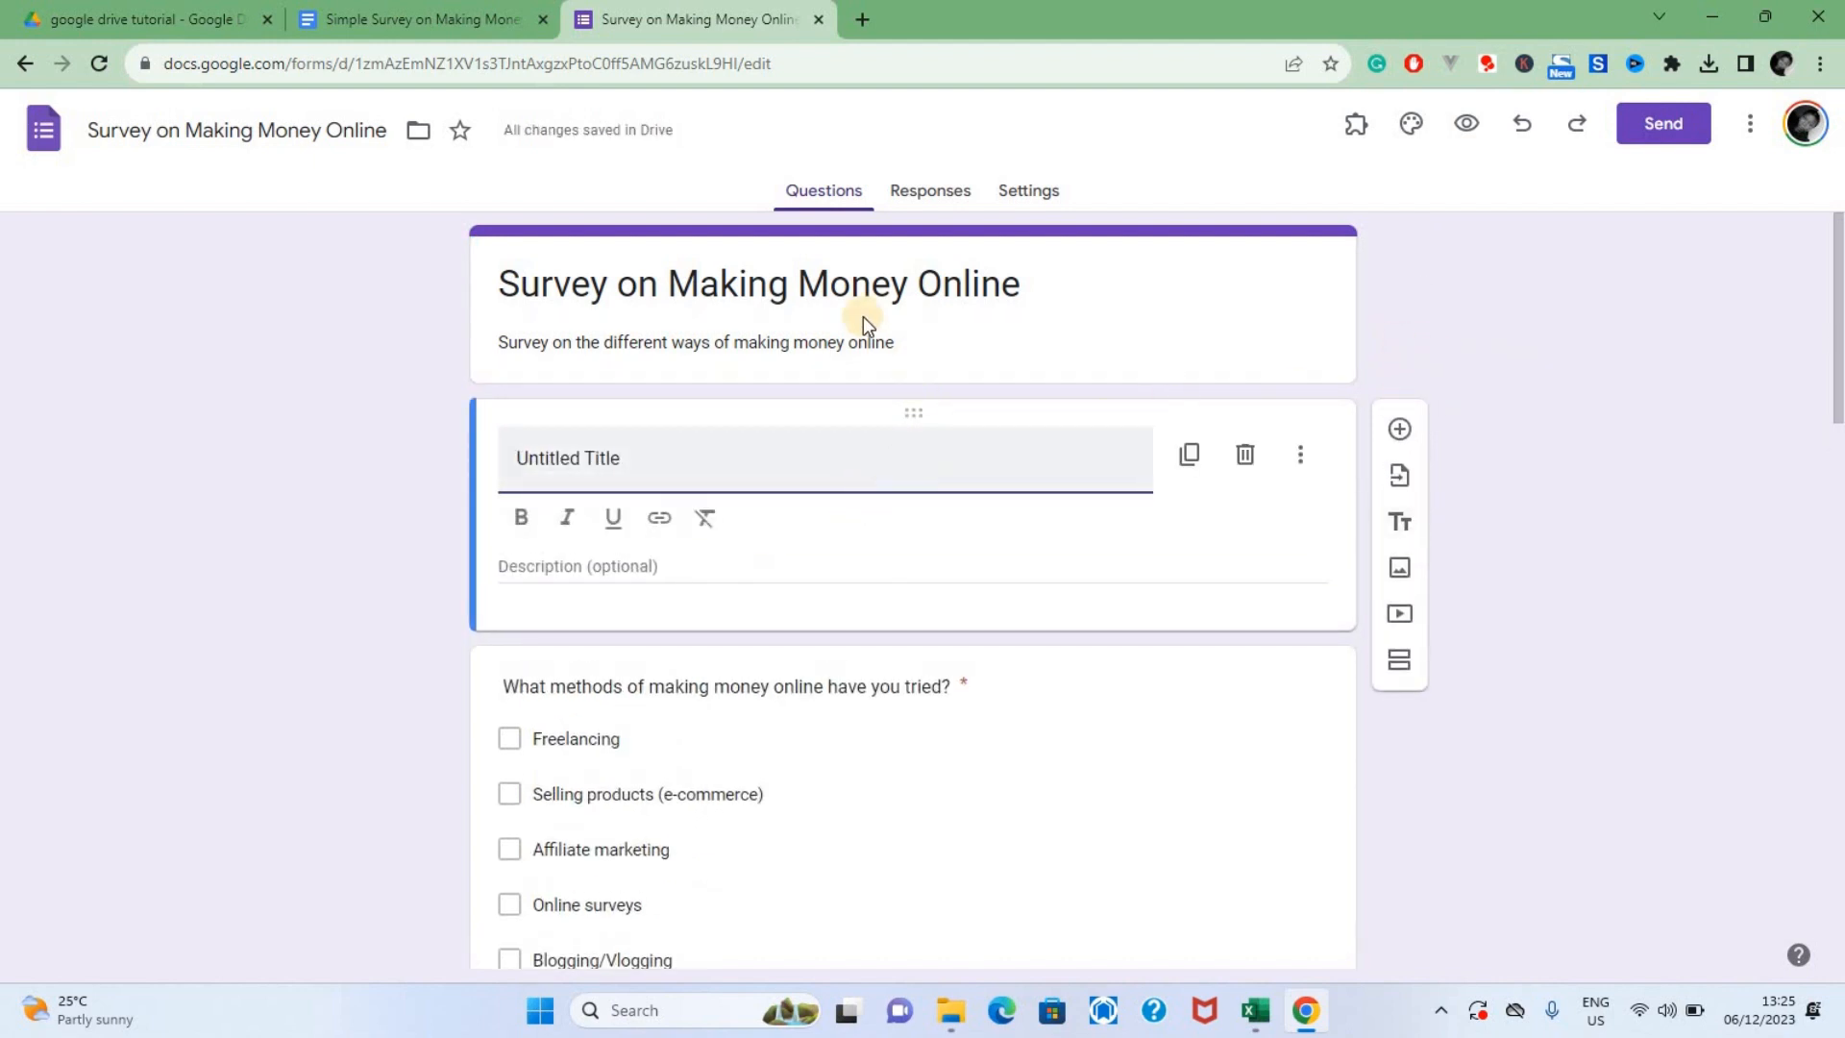
{"action": "left_click", "coordinate": [1248, 462]}
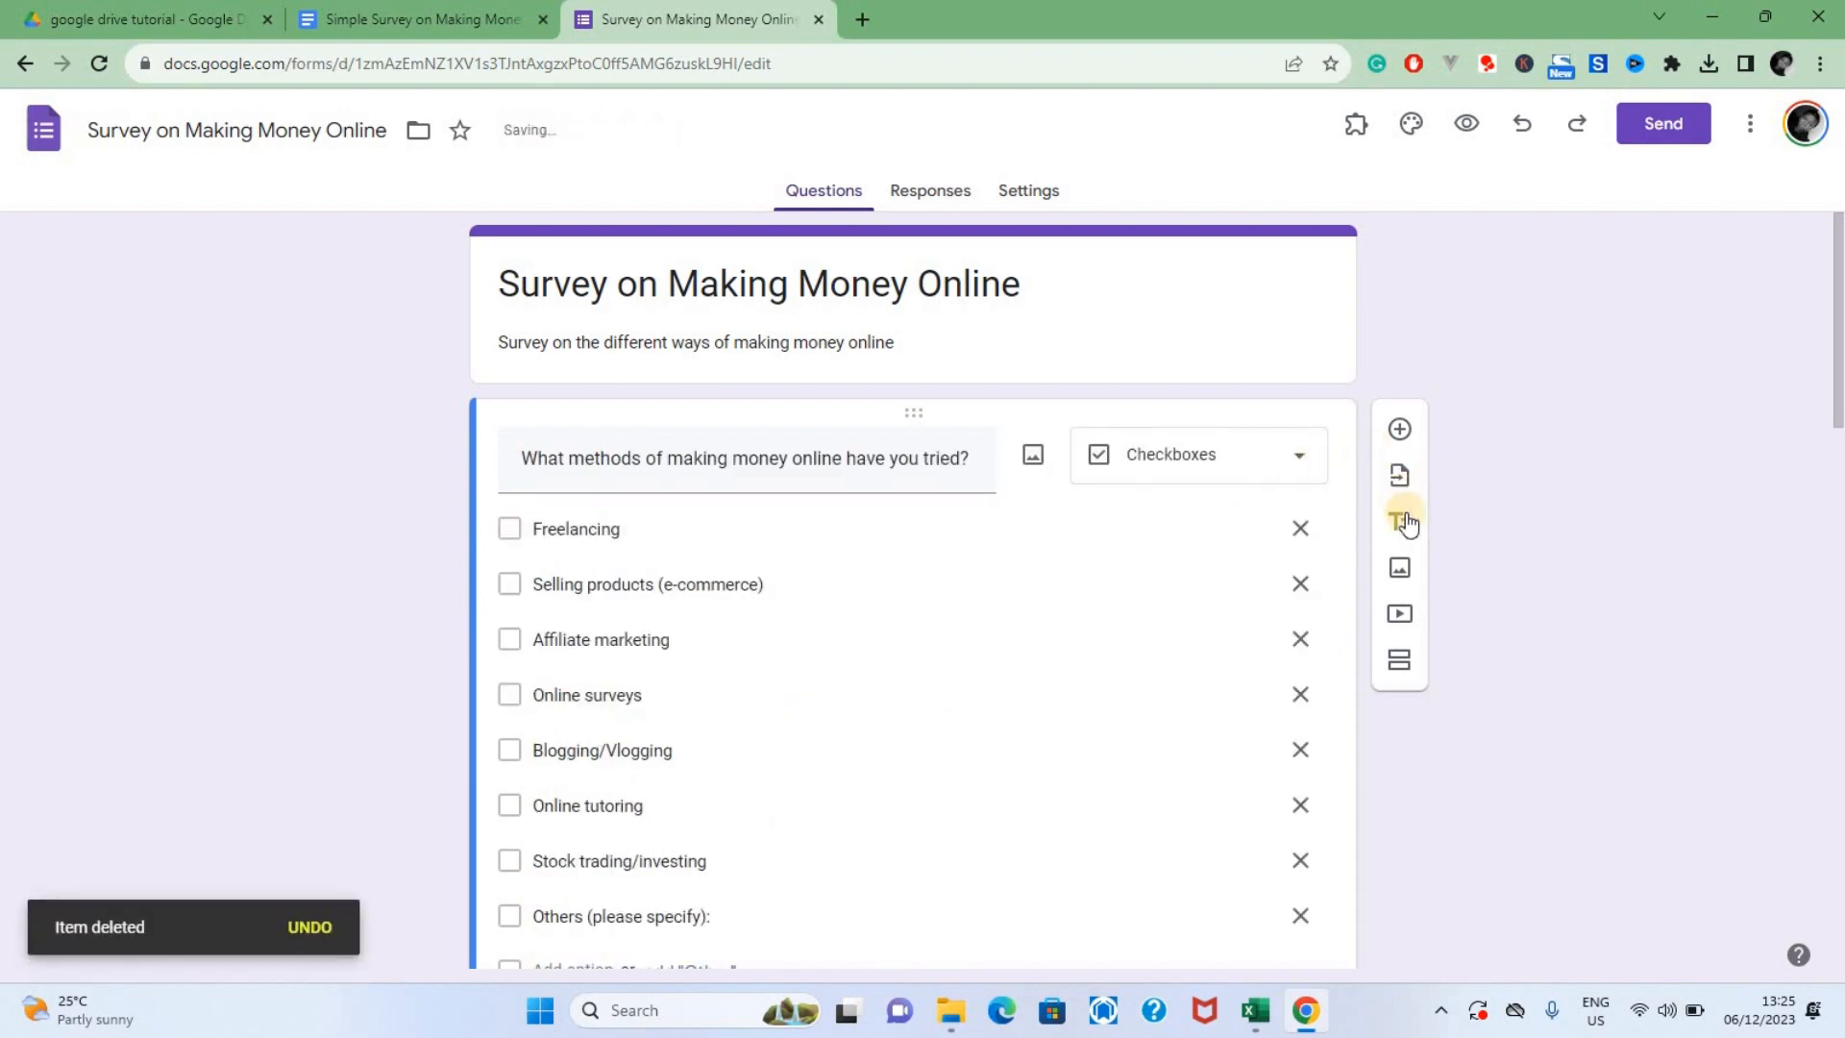
Search Google Images for "money making" and insert the picture of MAKE MONEY letter tiles on dollar bills into the form
{"action": "left_click", "coordinate": [1411, 569]}
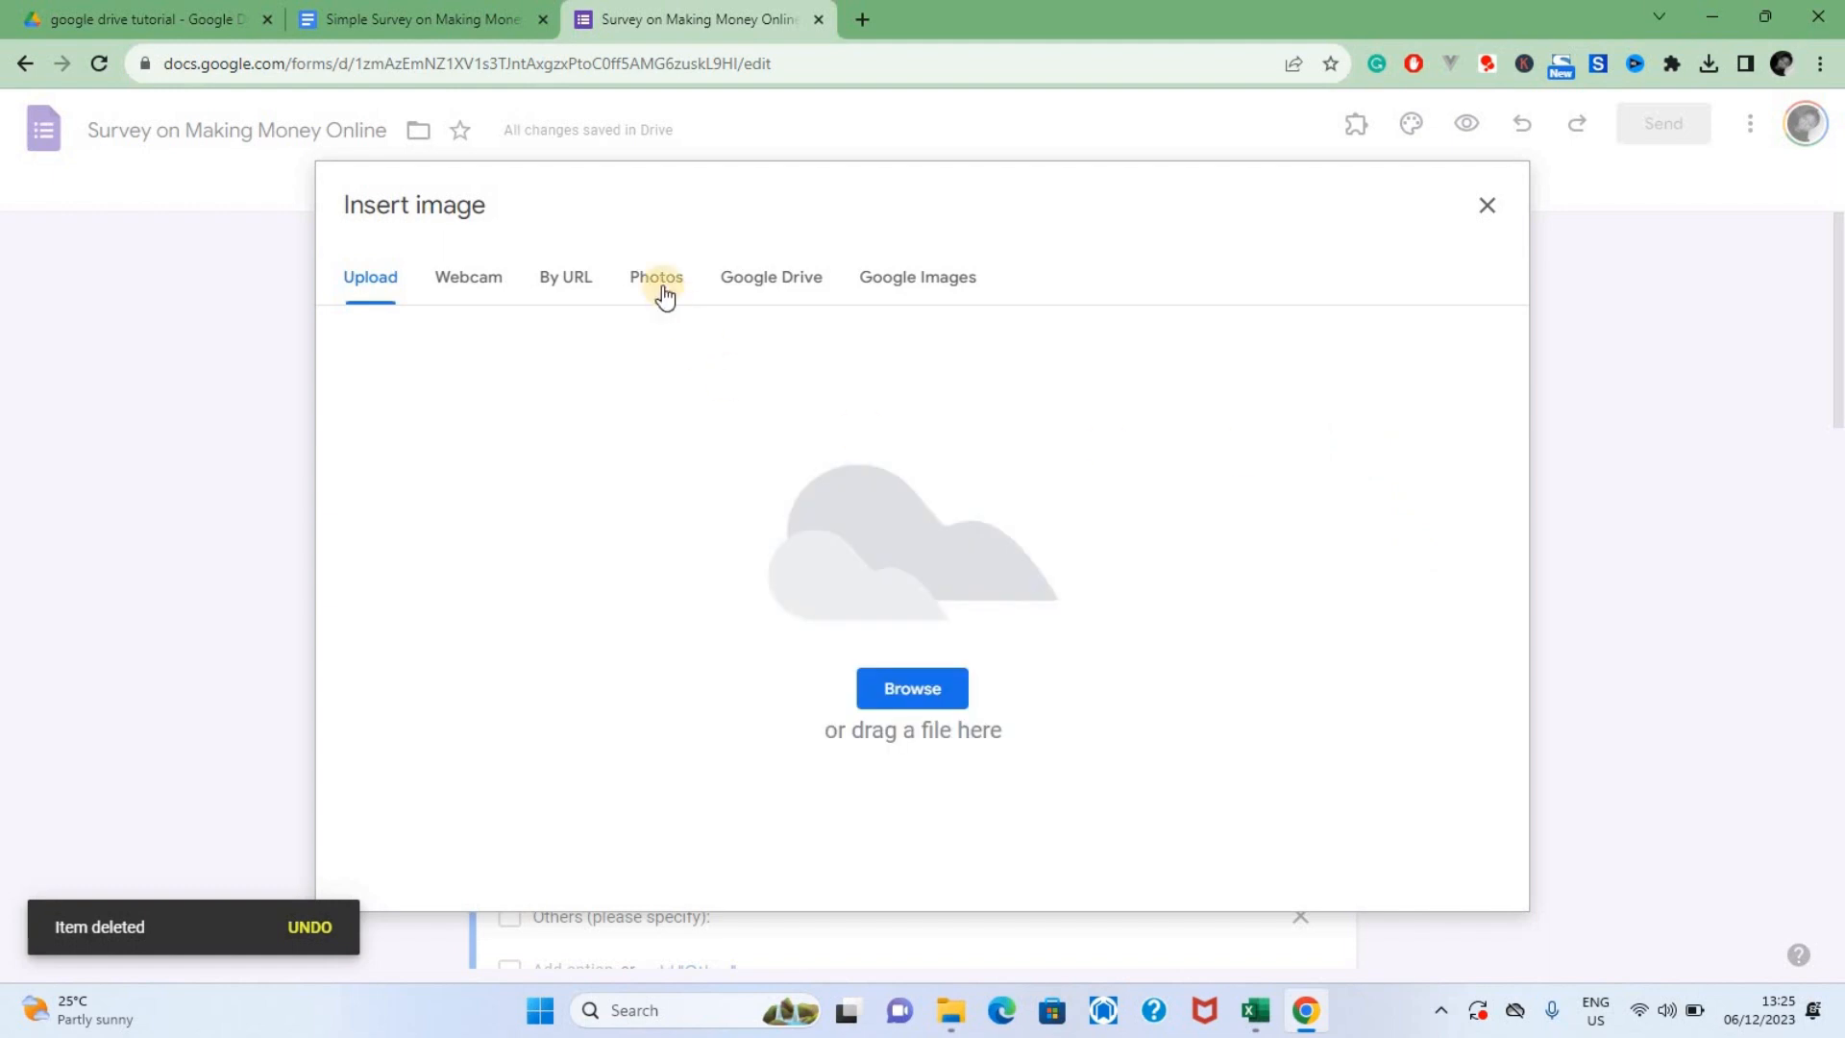
{"action": "left_click", "coordinate": [660, 279]}
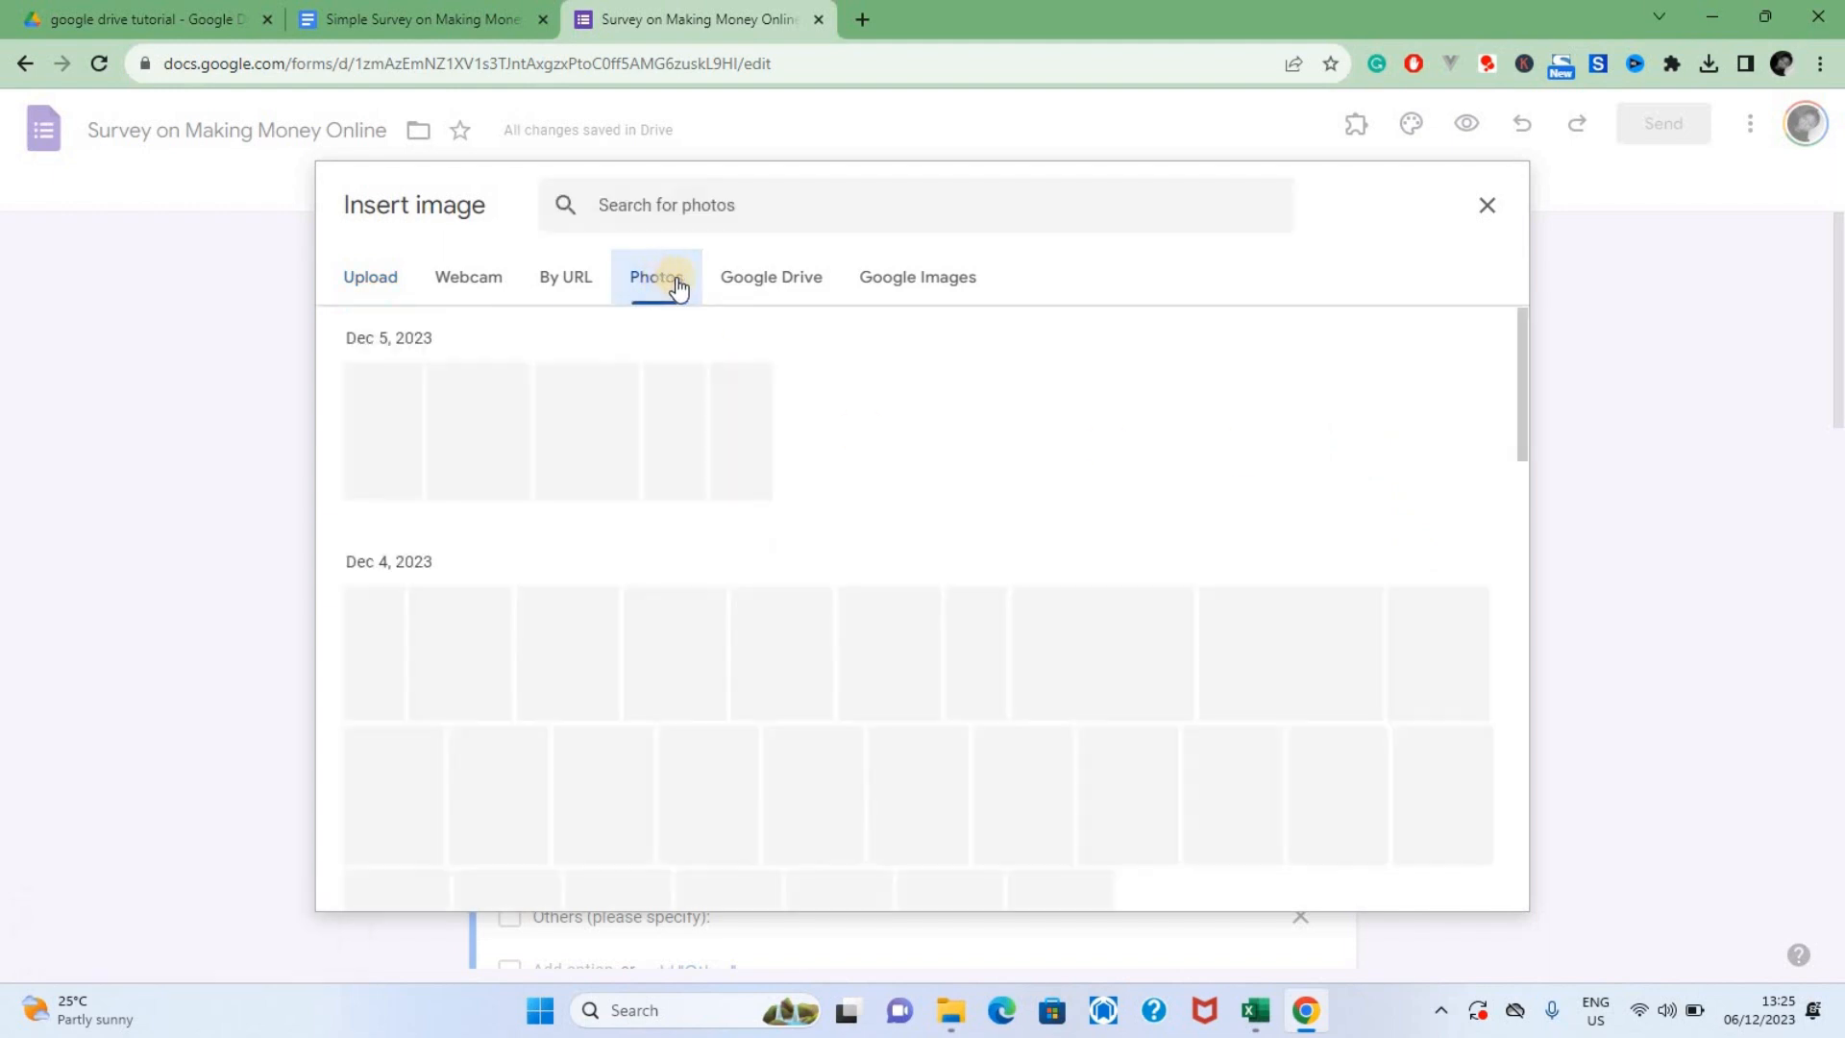
{"action": "left_click", "coordinate": [904, 287]}
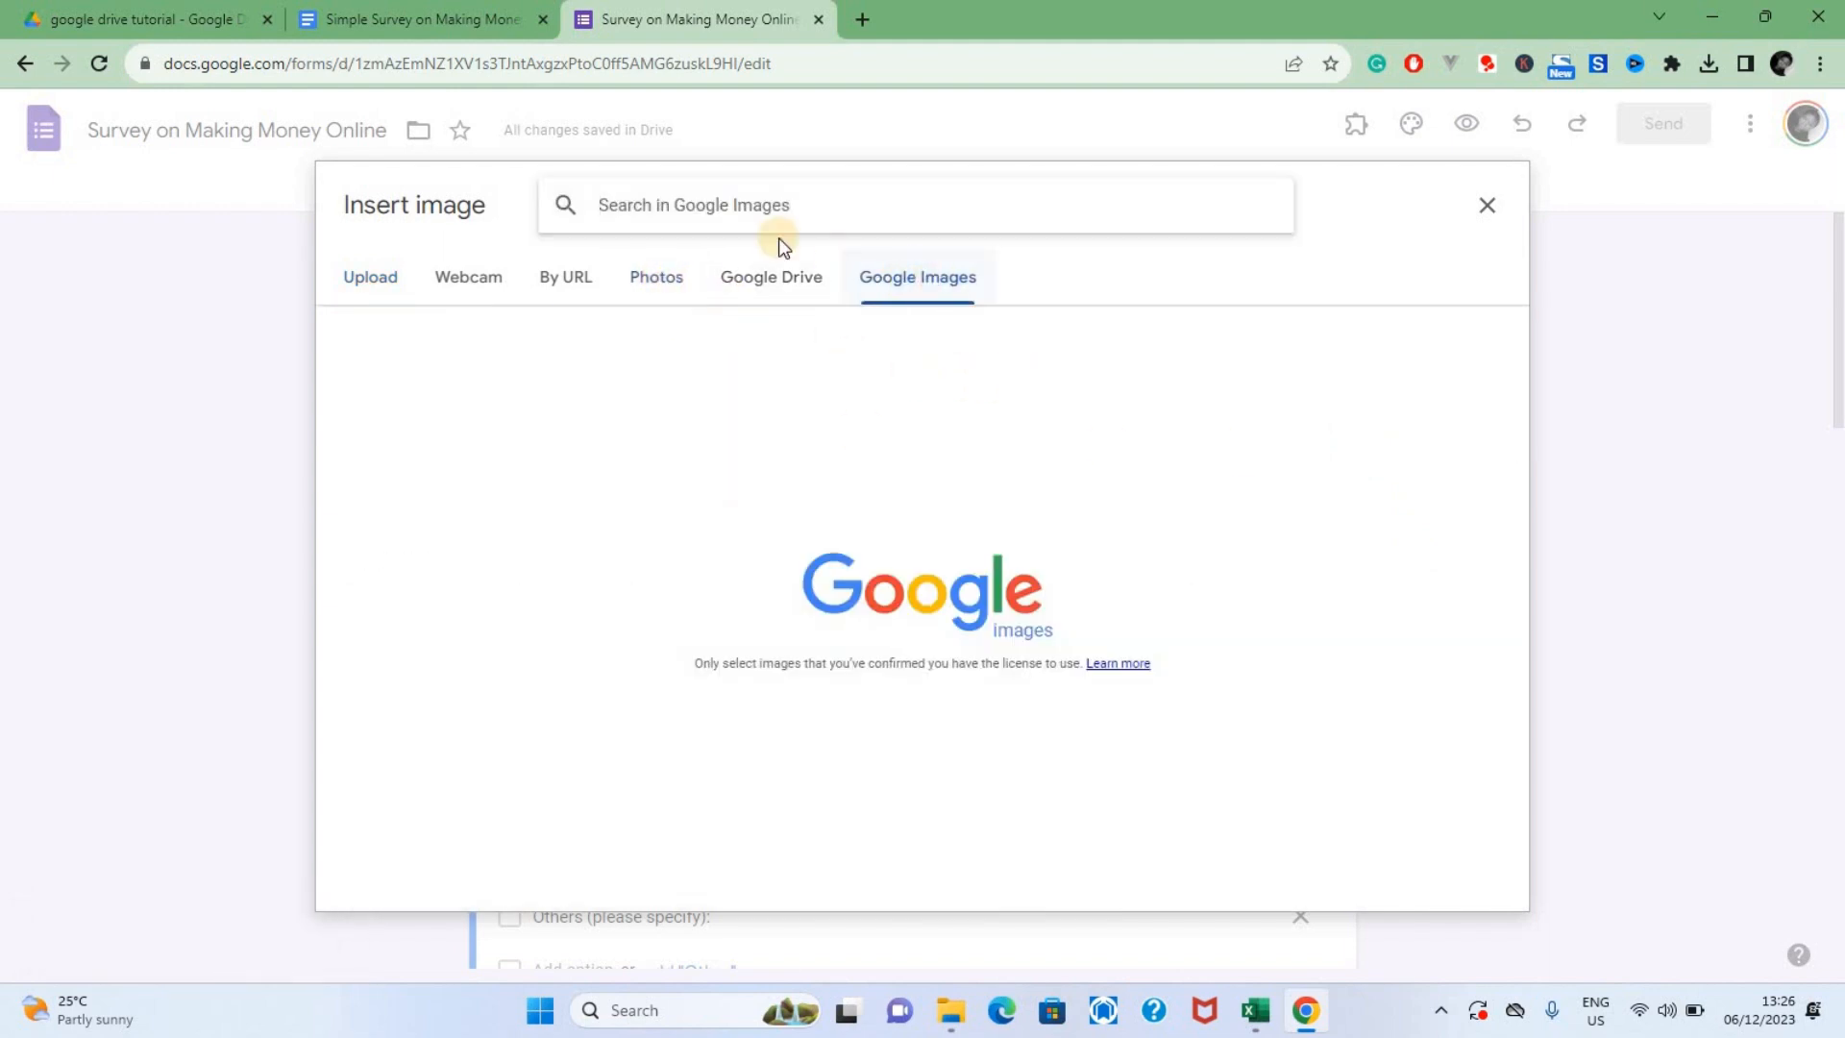
{"action": "left_click", "coordinate": [756, 204]}
{"action": "type", "text": "money making"}
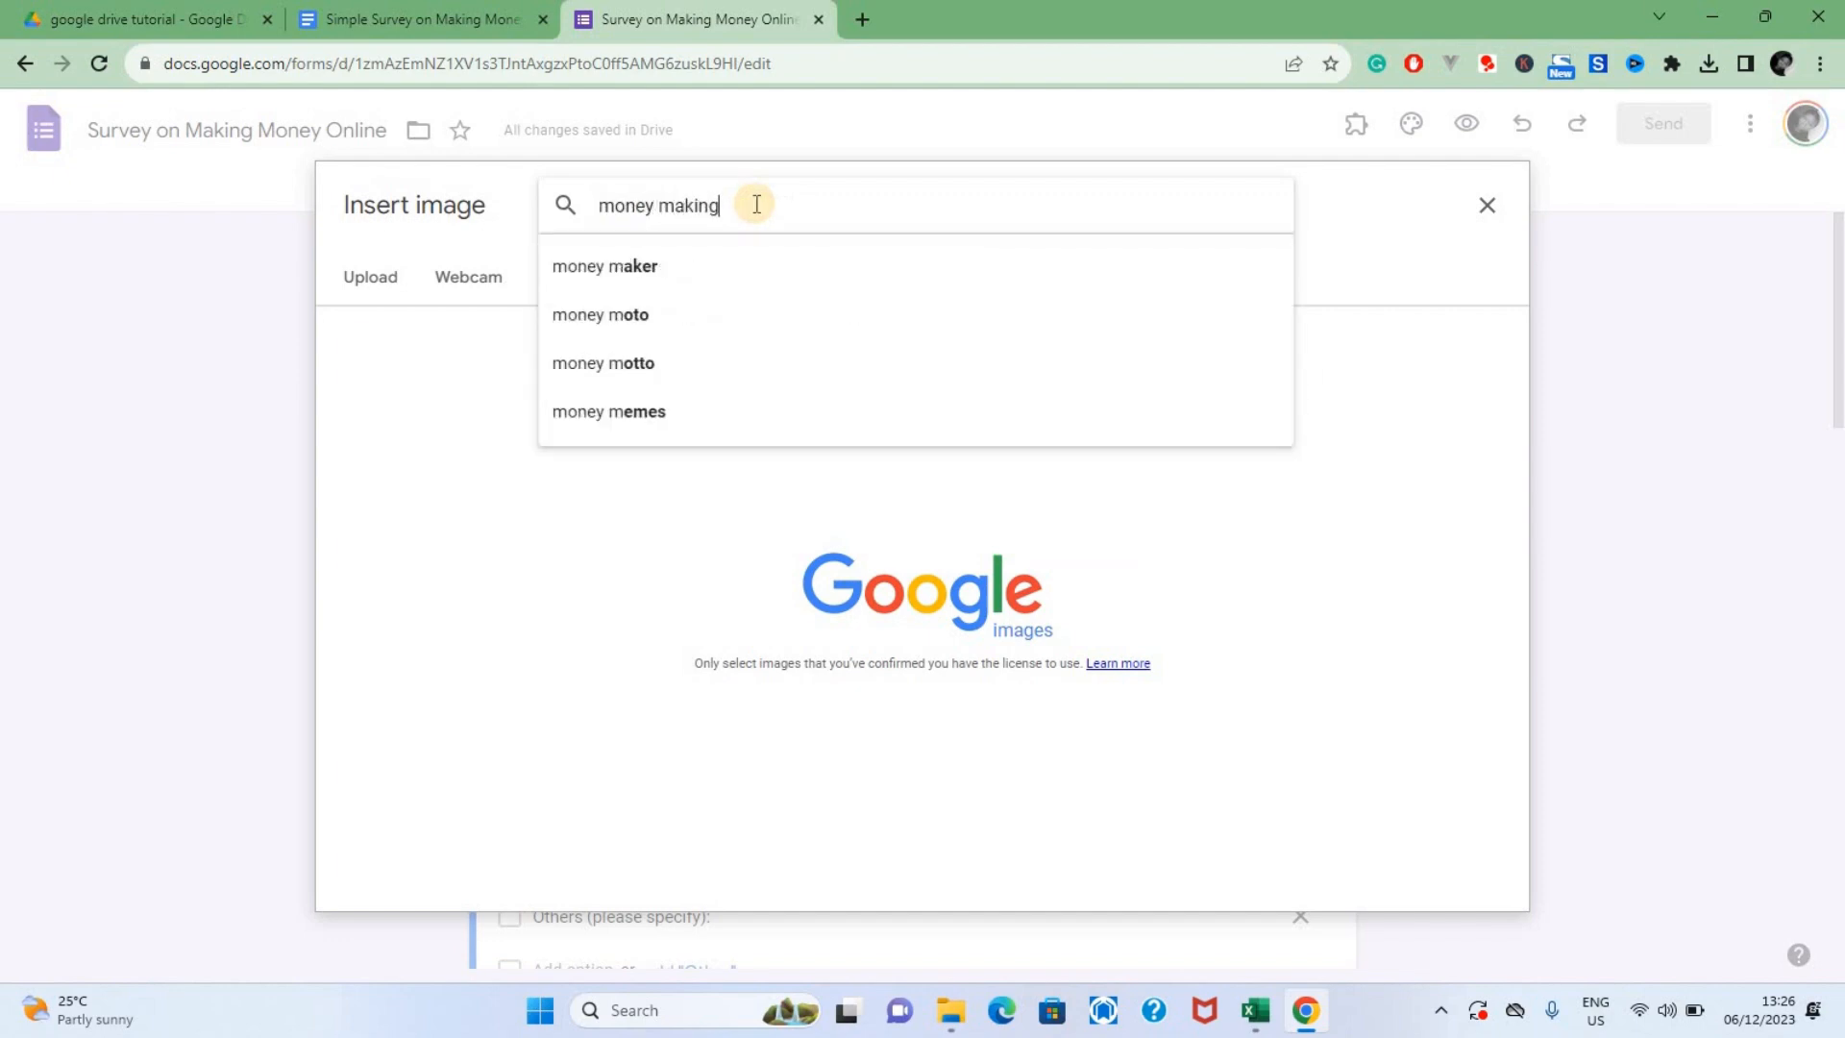
{"action": "key", "text": "Return"}
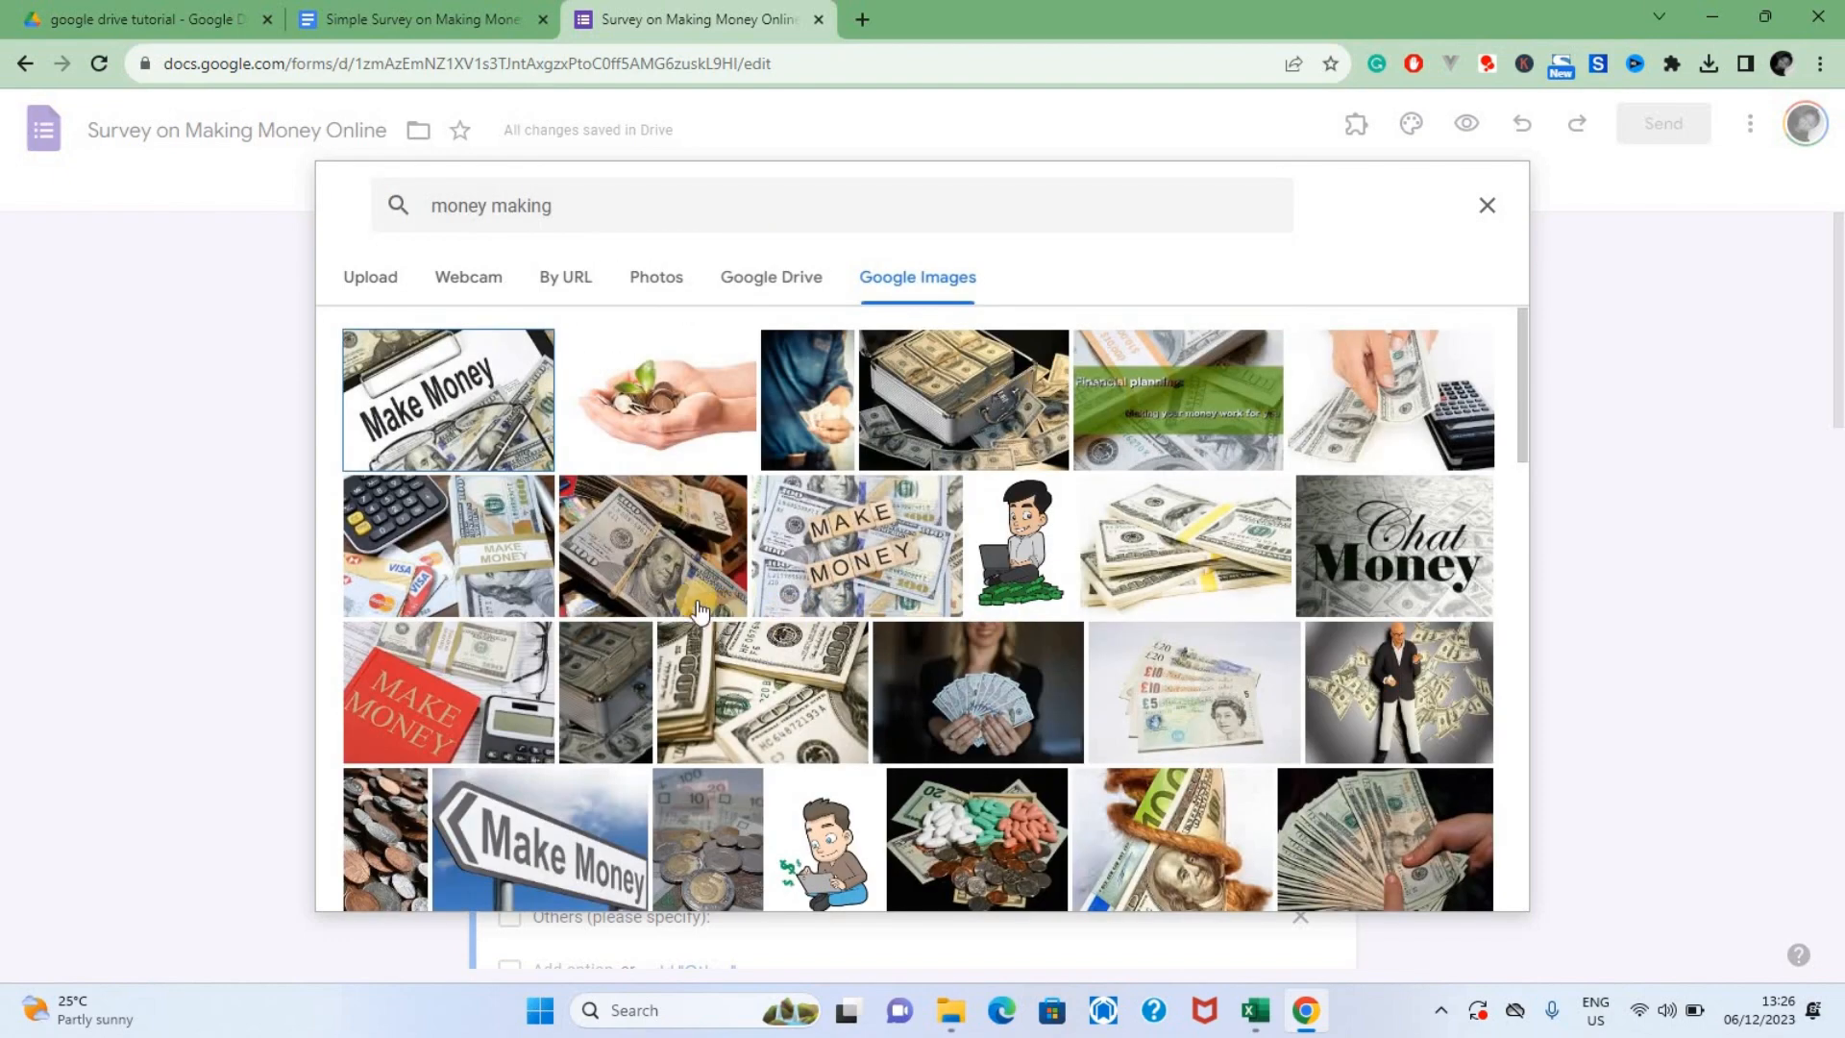
{"action": "left_click", "coordinate": [836, 543]}
{"action": "left_click", "coordinate": [1464, 879]}
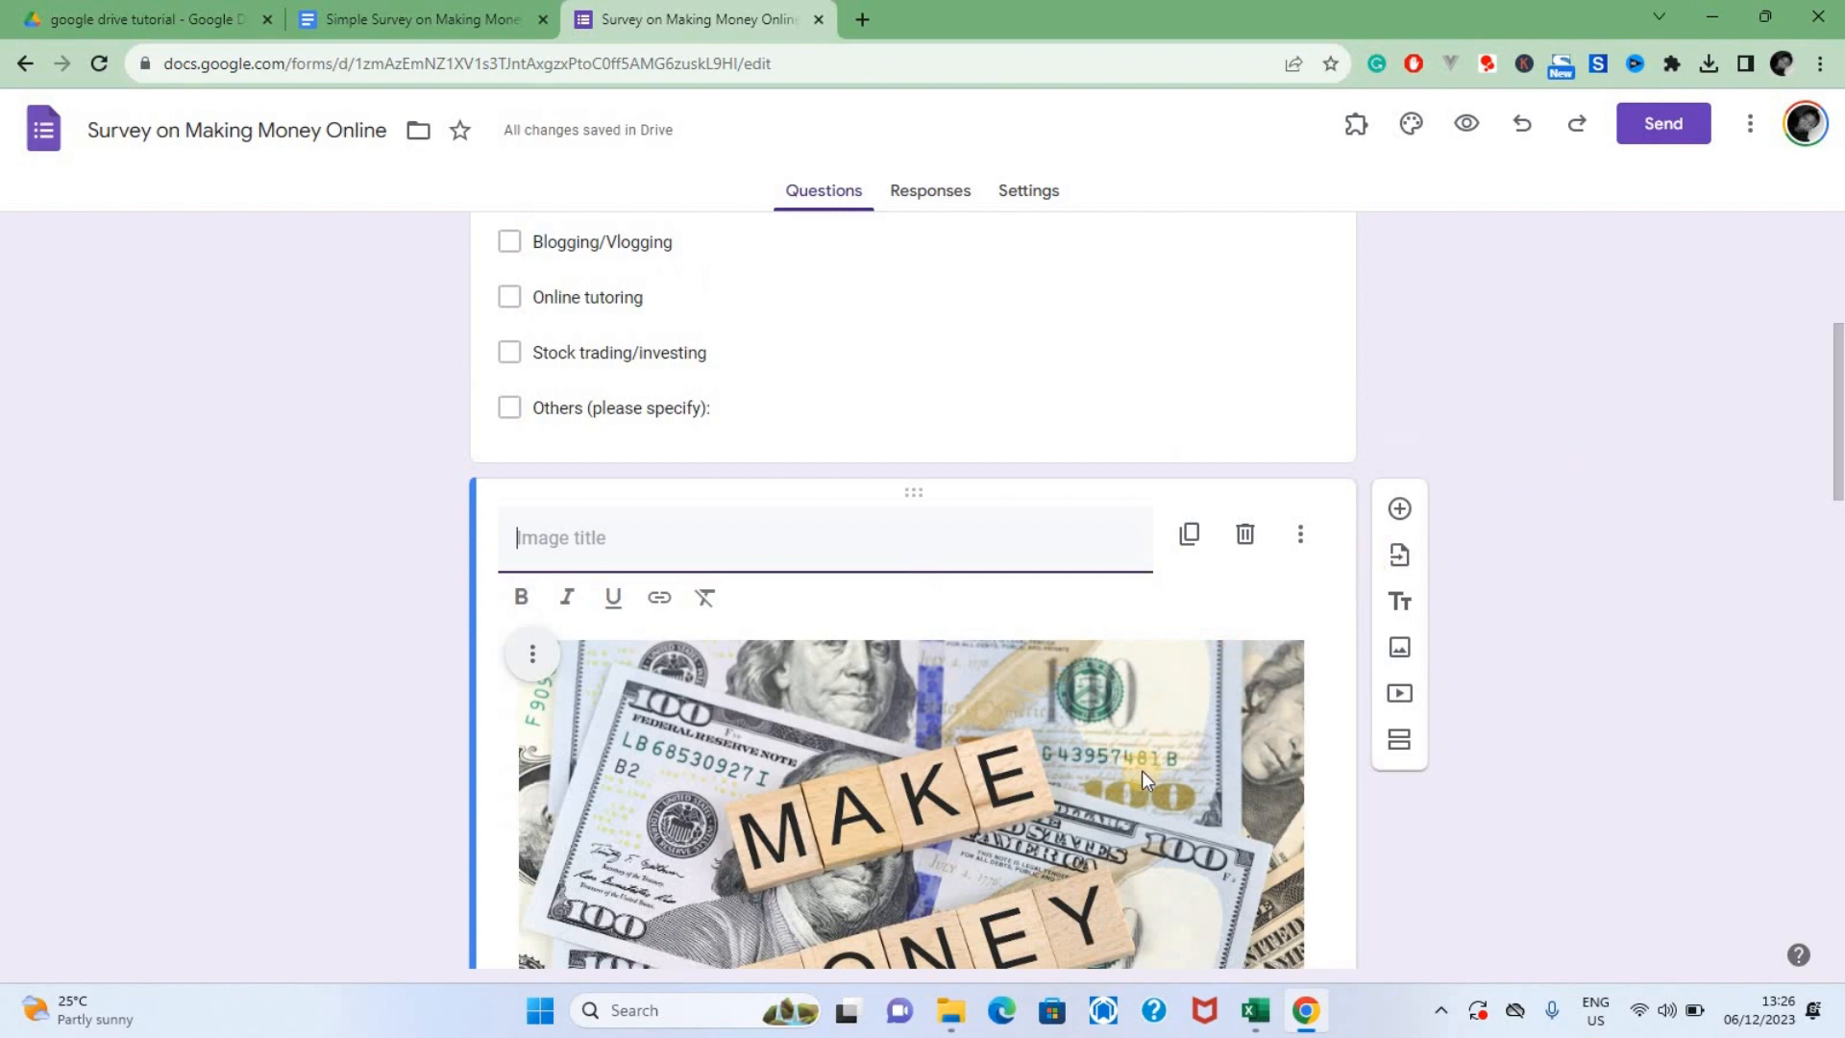
Move the MAKE MONEY image above the first question, directly below the form's title and description
{"action": "scroll", "coordinate": [968, 378], "scroll_direction": "up", "scroll_amount": 3}
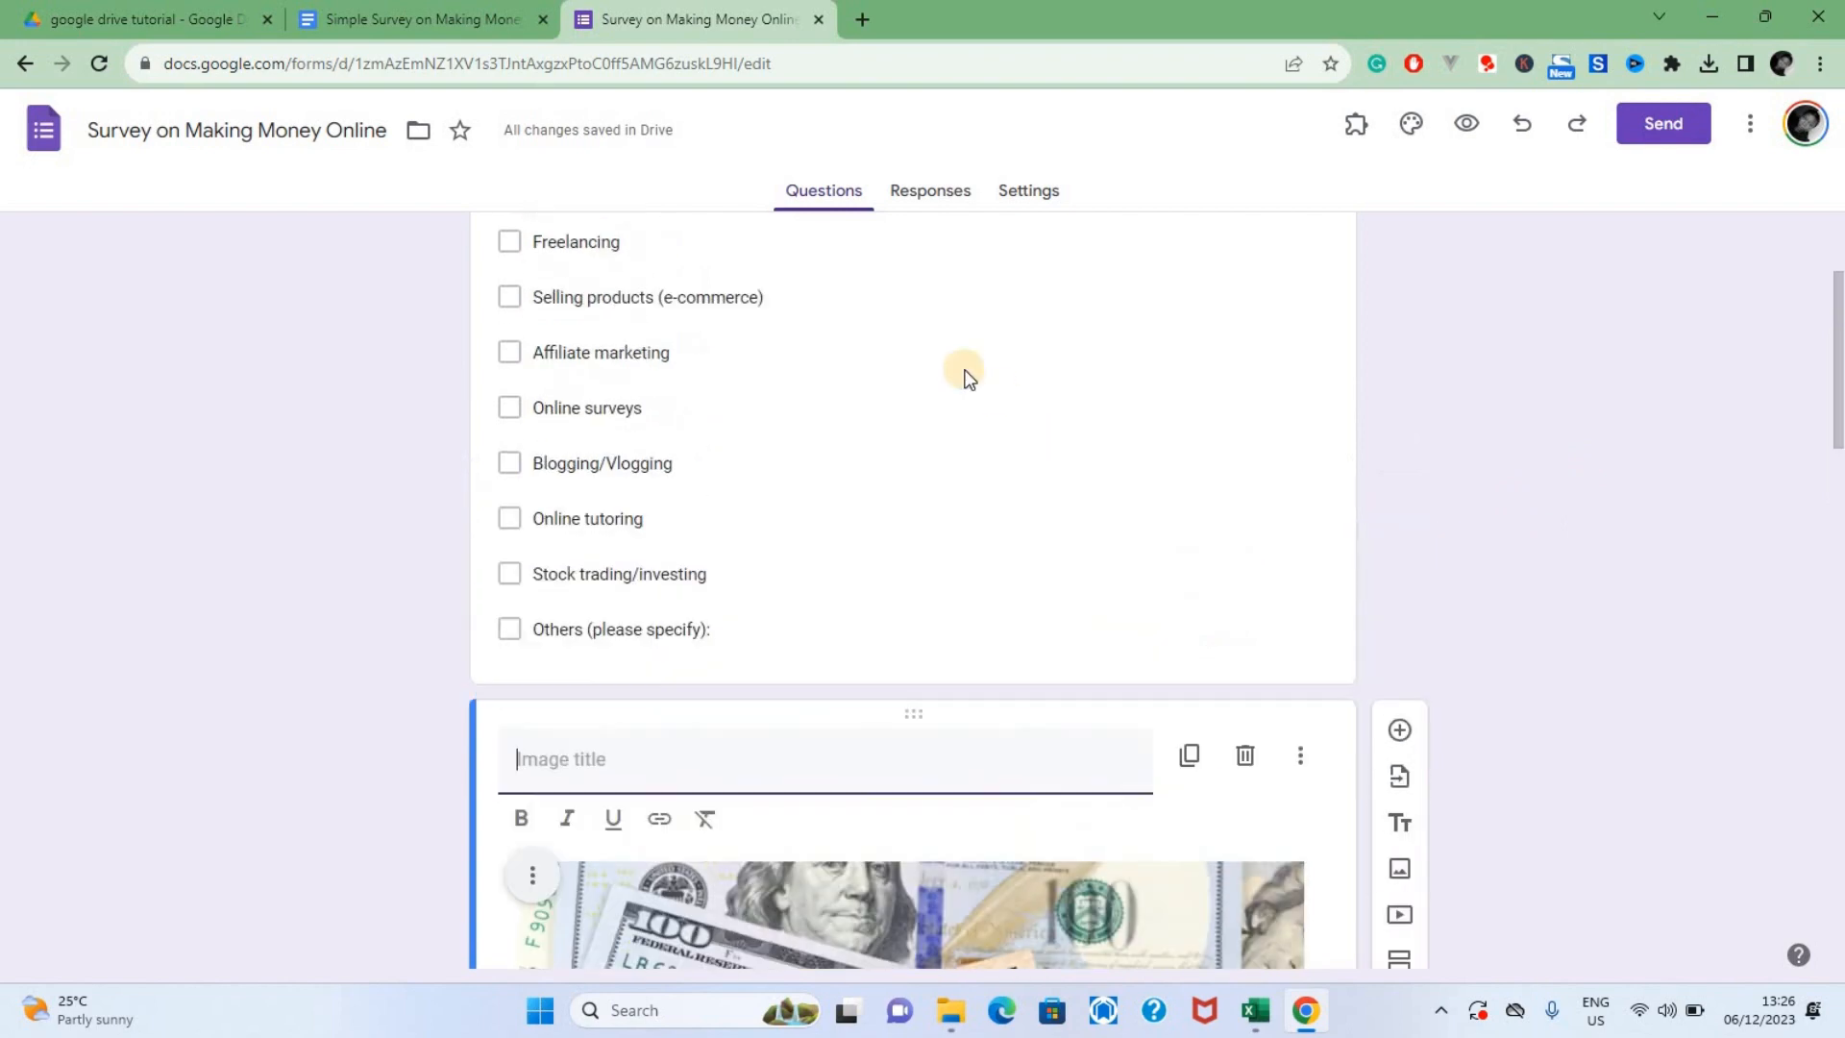
{"action": "scroll", "coordinate": [961, 384], "scroll_direction": "down", "scroll_amount": 3}
{"action": "left_click", "coordinate": [934, 434]}
{"action": "left_click_drag", "start_coordinate": [921, 434], "coordinate": [922, 301]}
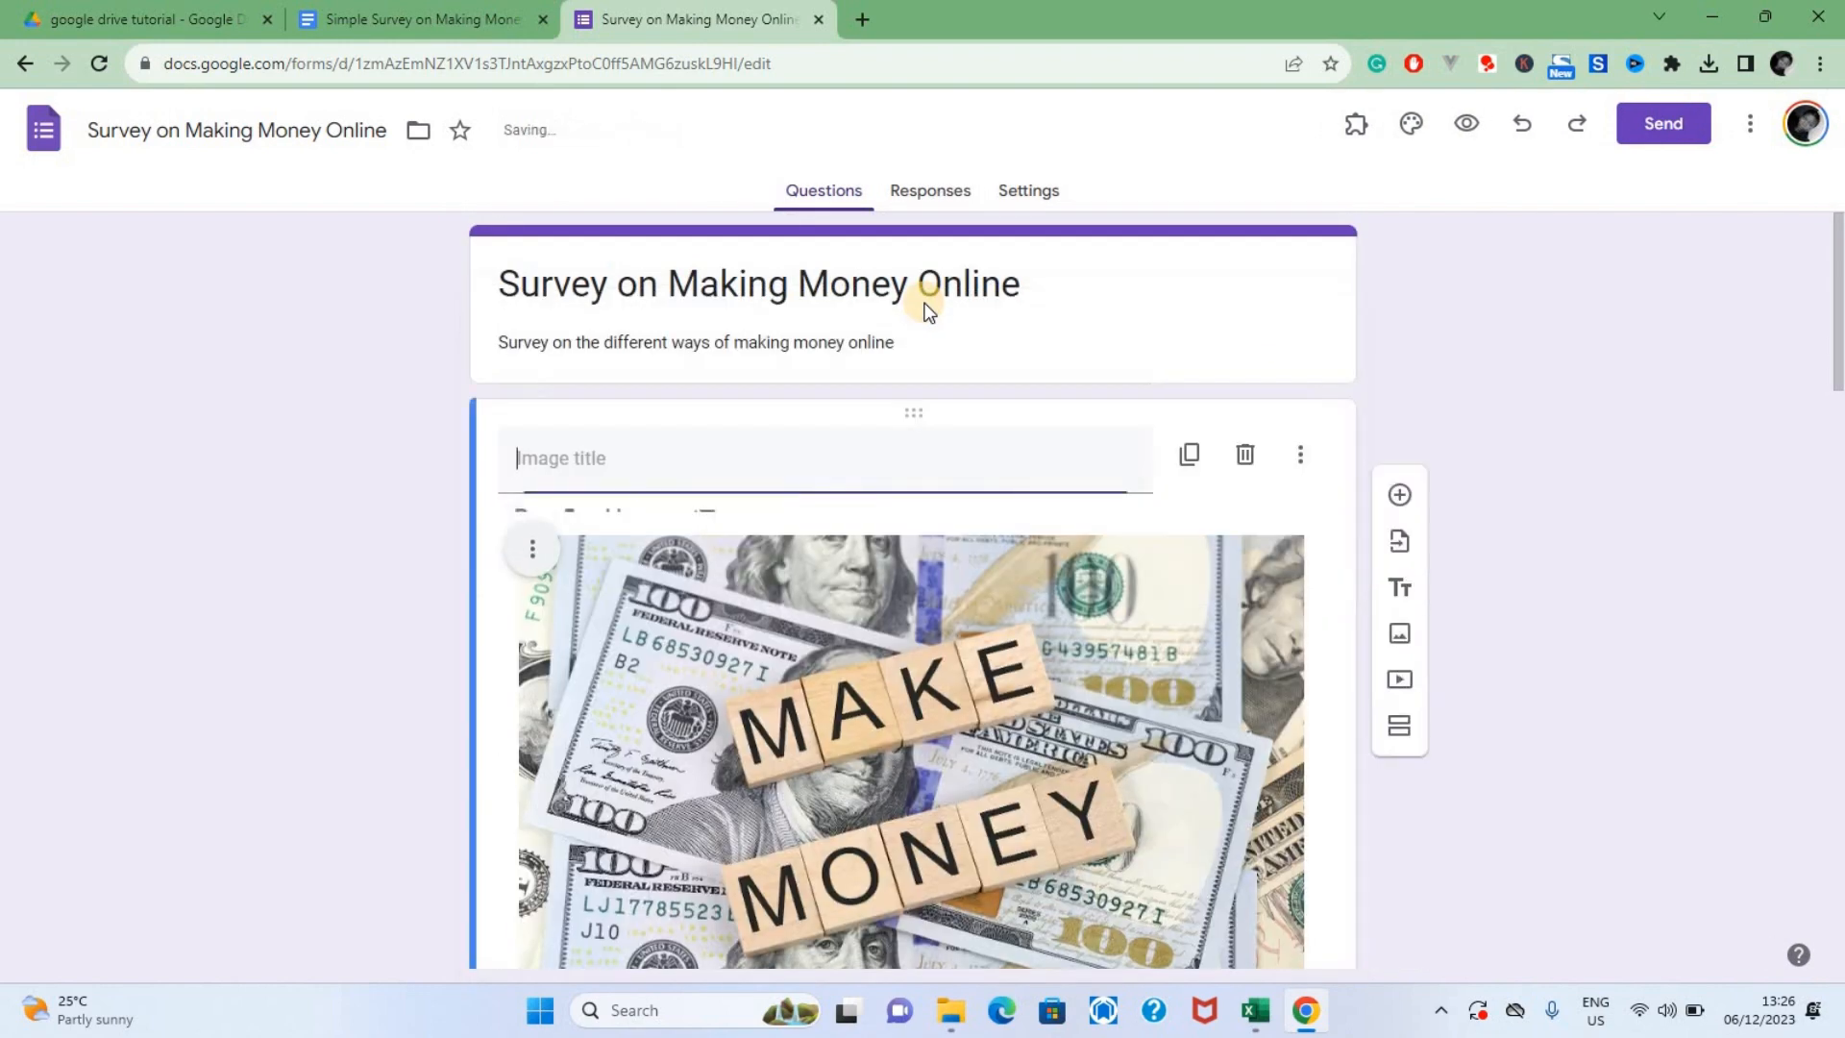
{"action": "left_click", "coordinate": [925, 456]}
{"action": "left_click", "coordinate": [1617, 453]}
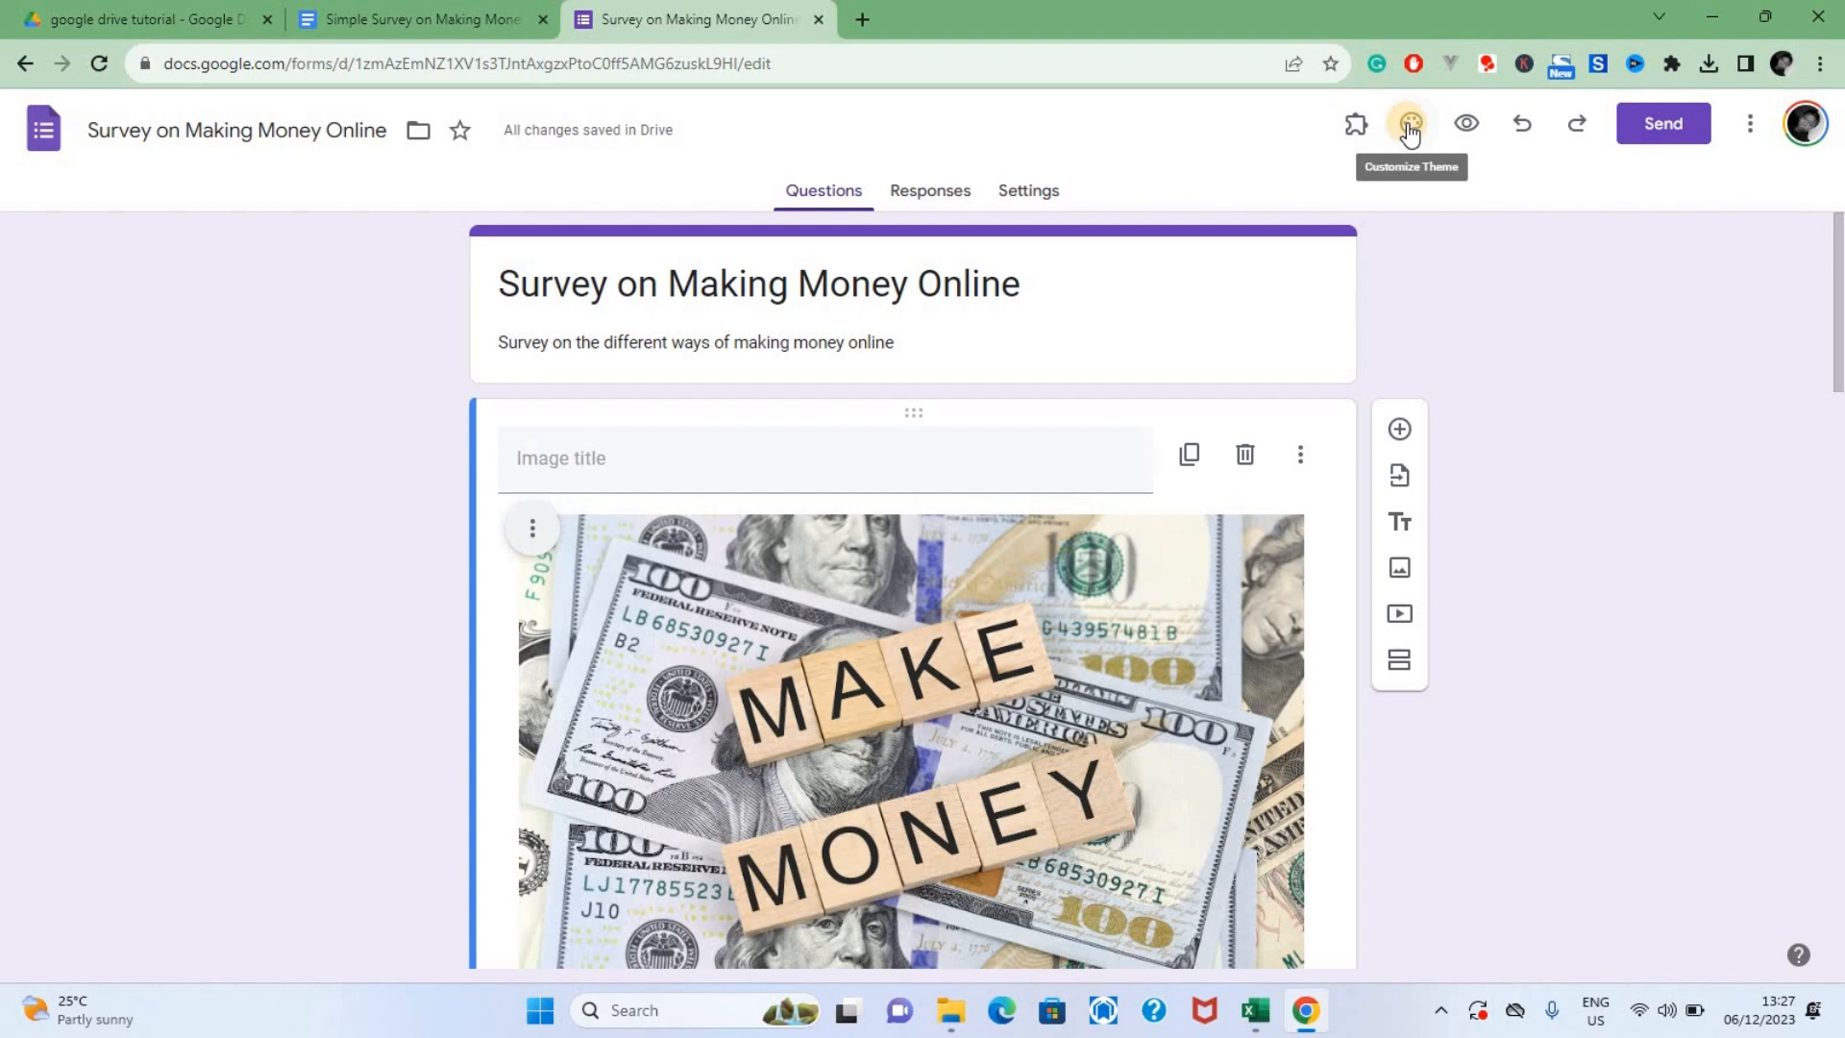
Preview the survey as respondents see it, look over the image and questions, and return to the form editor
{"action": "left_click", "coordinate": [1460, 125]}
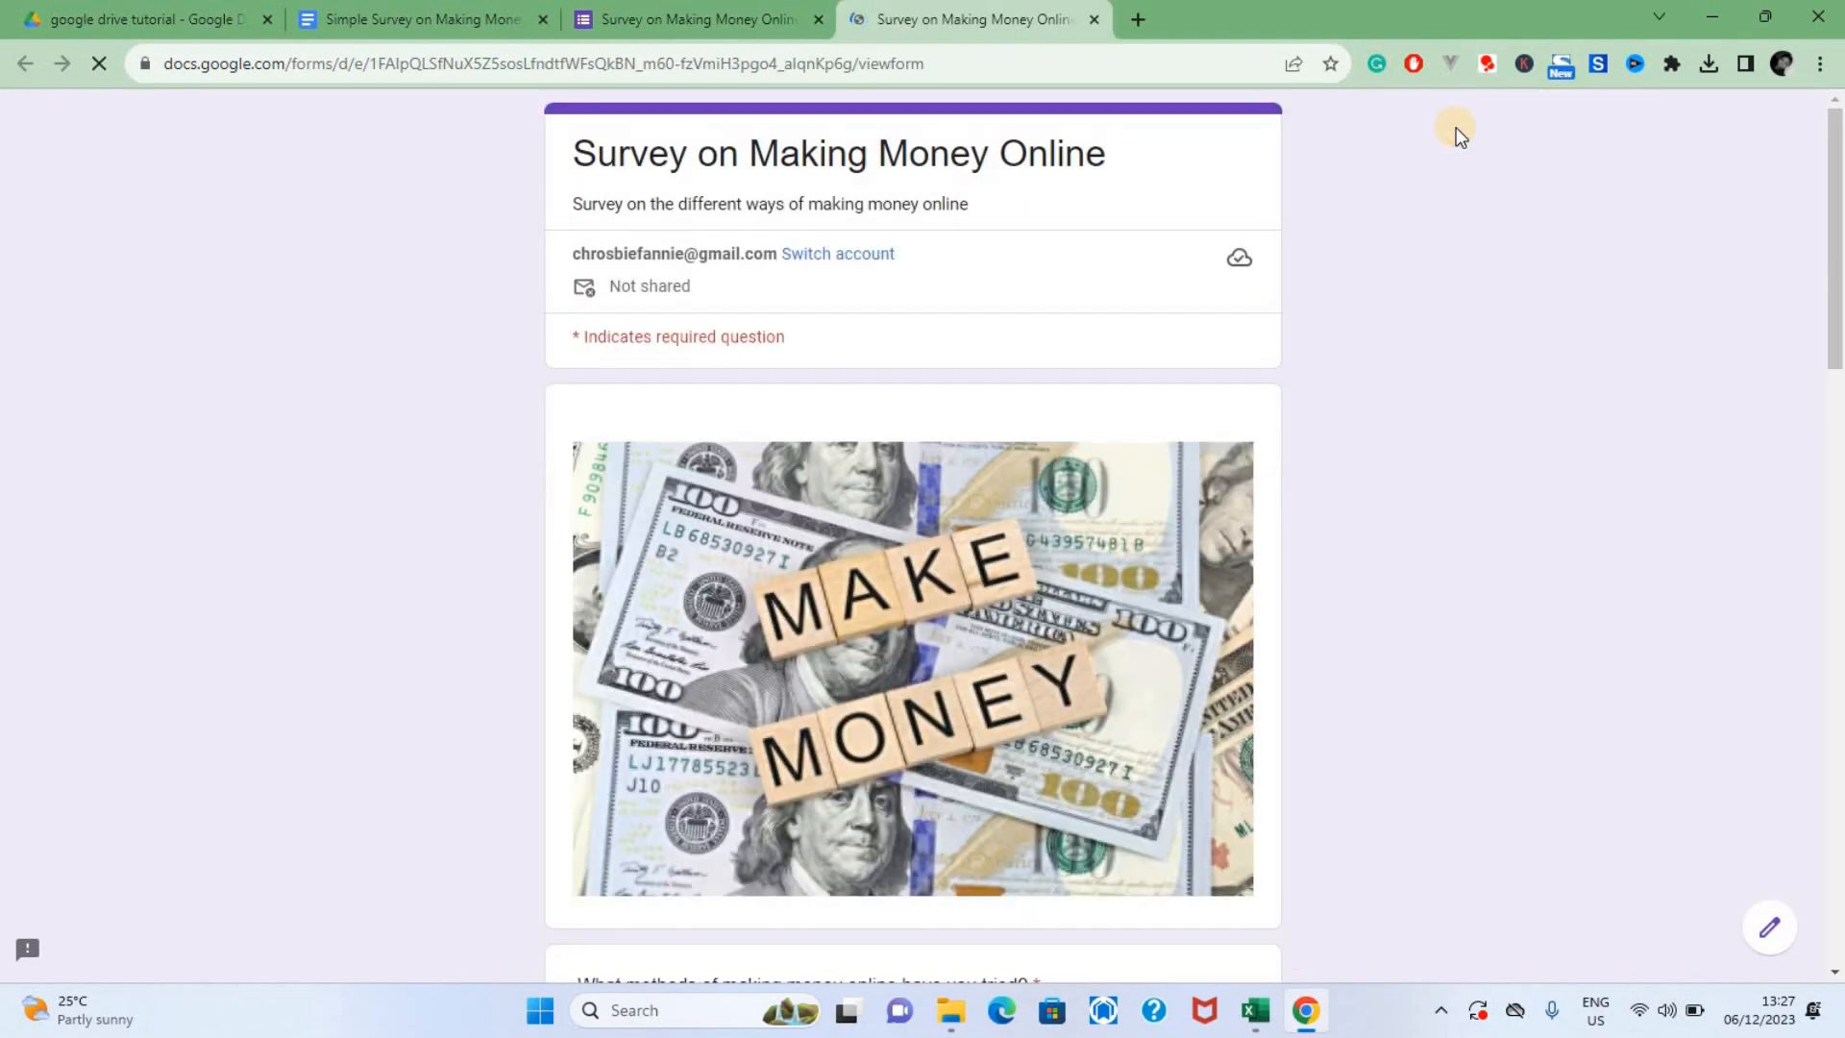
{"action": "scroll", "coordinate": [1036, 425], "scroll_direction": "down", "scroll_amount": 6}
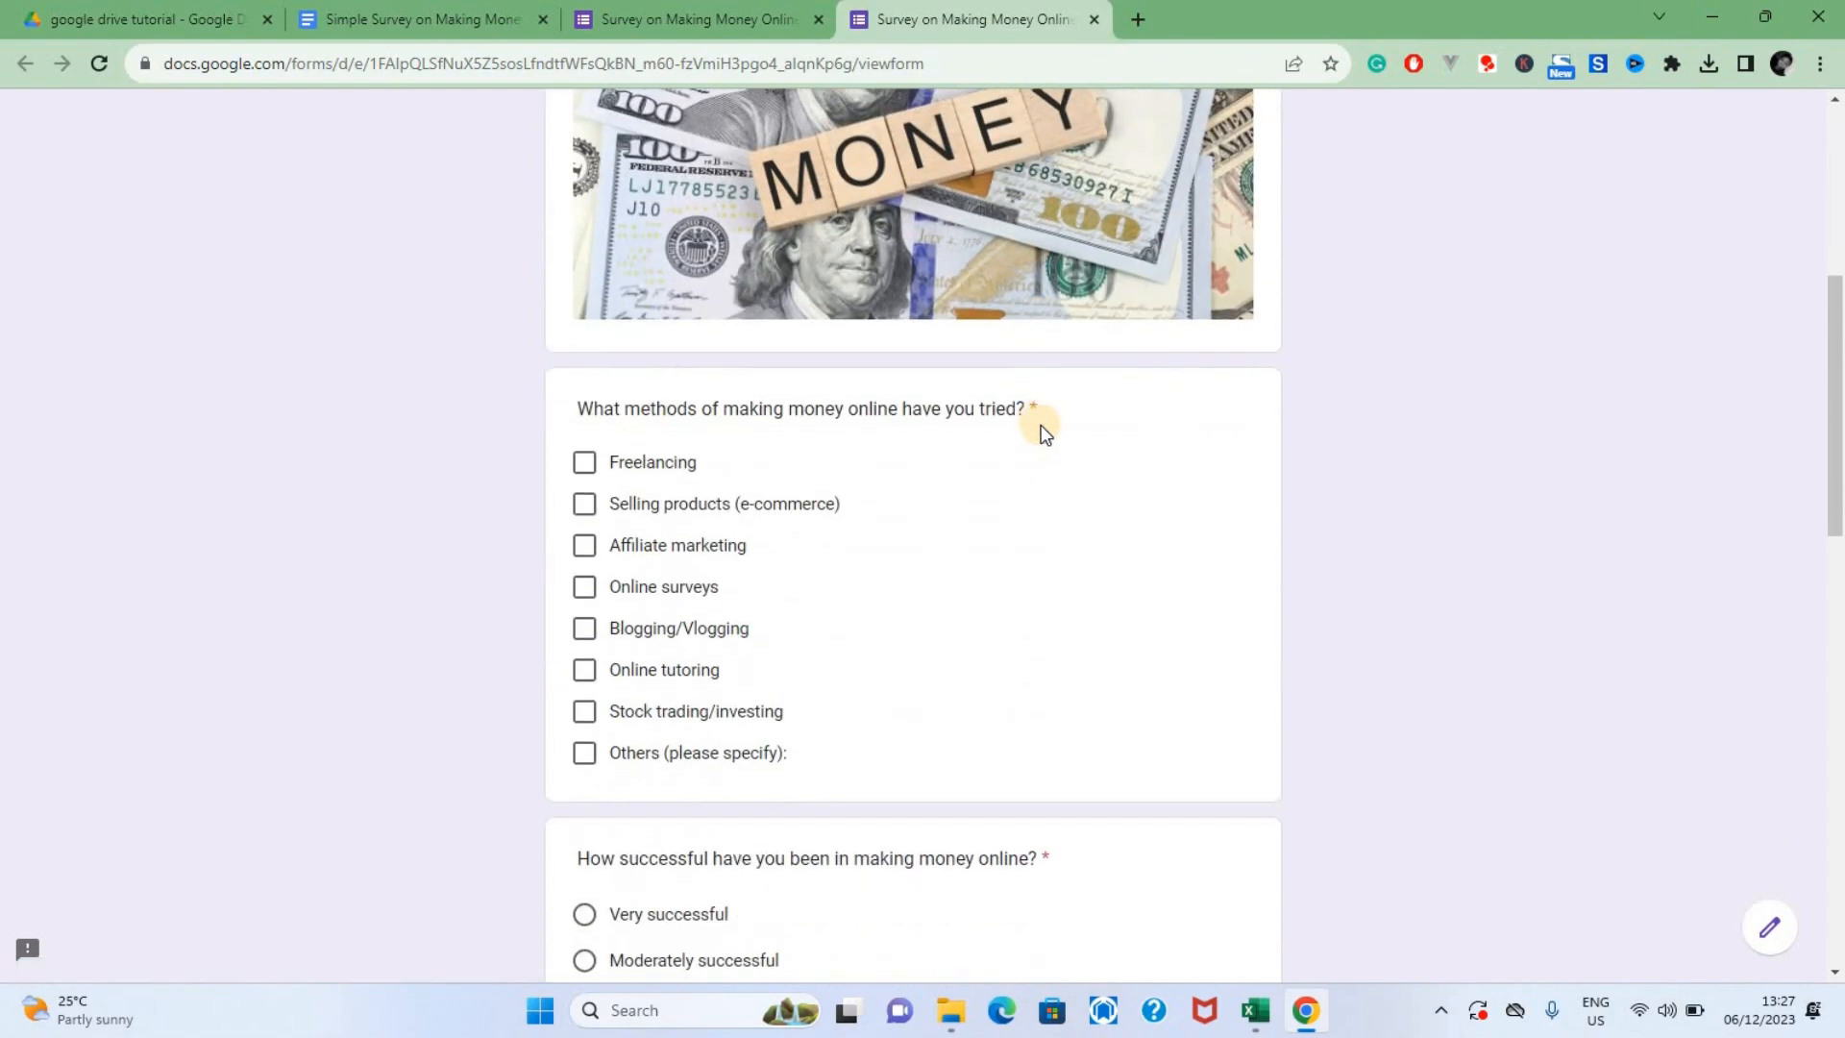
{"action": "left_click", "coordinate": [688, 19]}
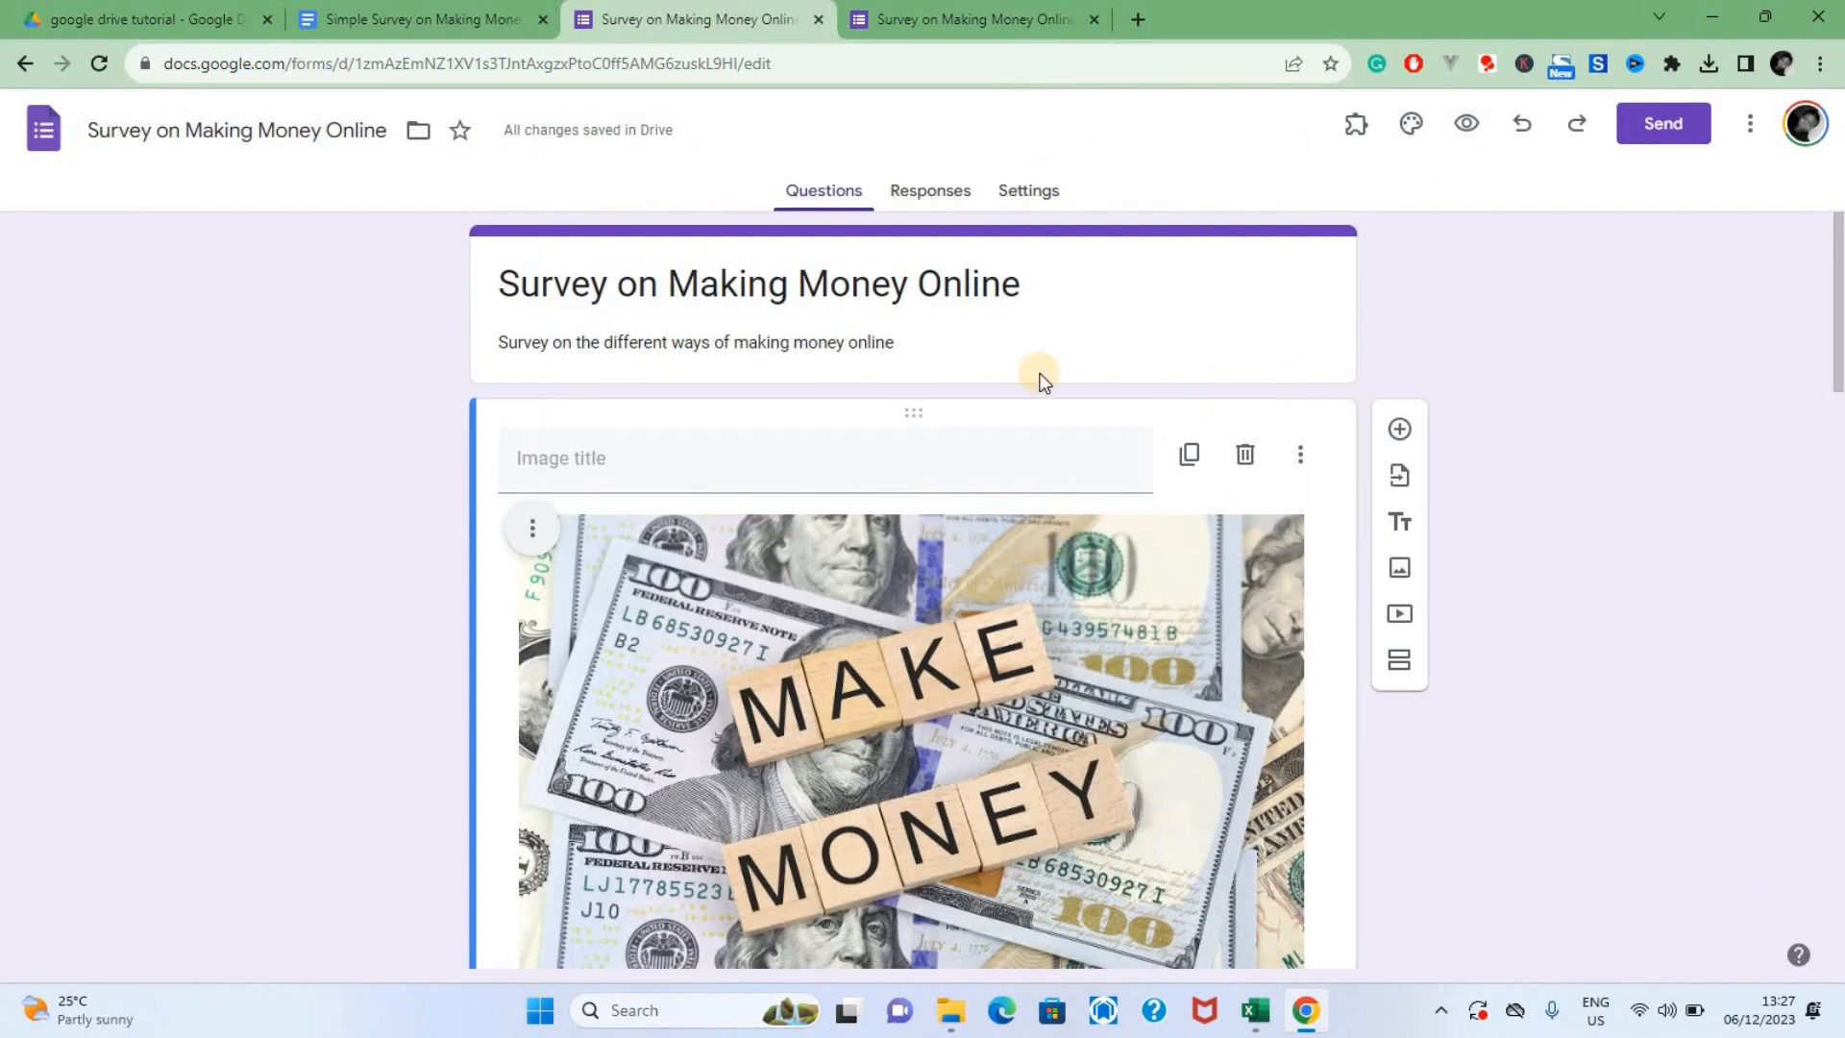
Set the form's theme color to teal and insert the Work and School header image of white robots in a classroom
{"action": "left_click", "coordinate": [1411, 127]}
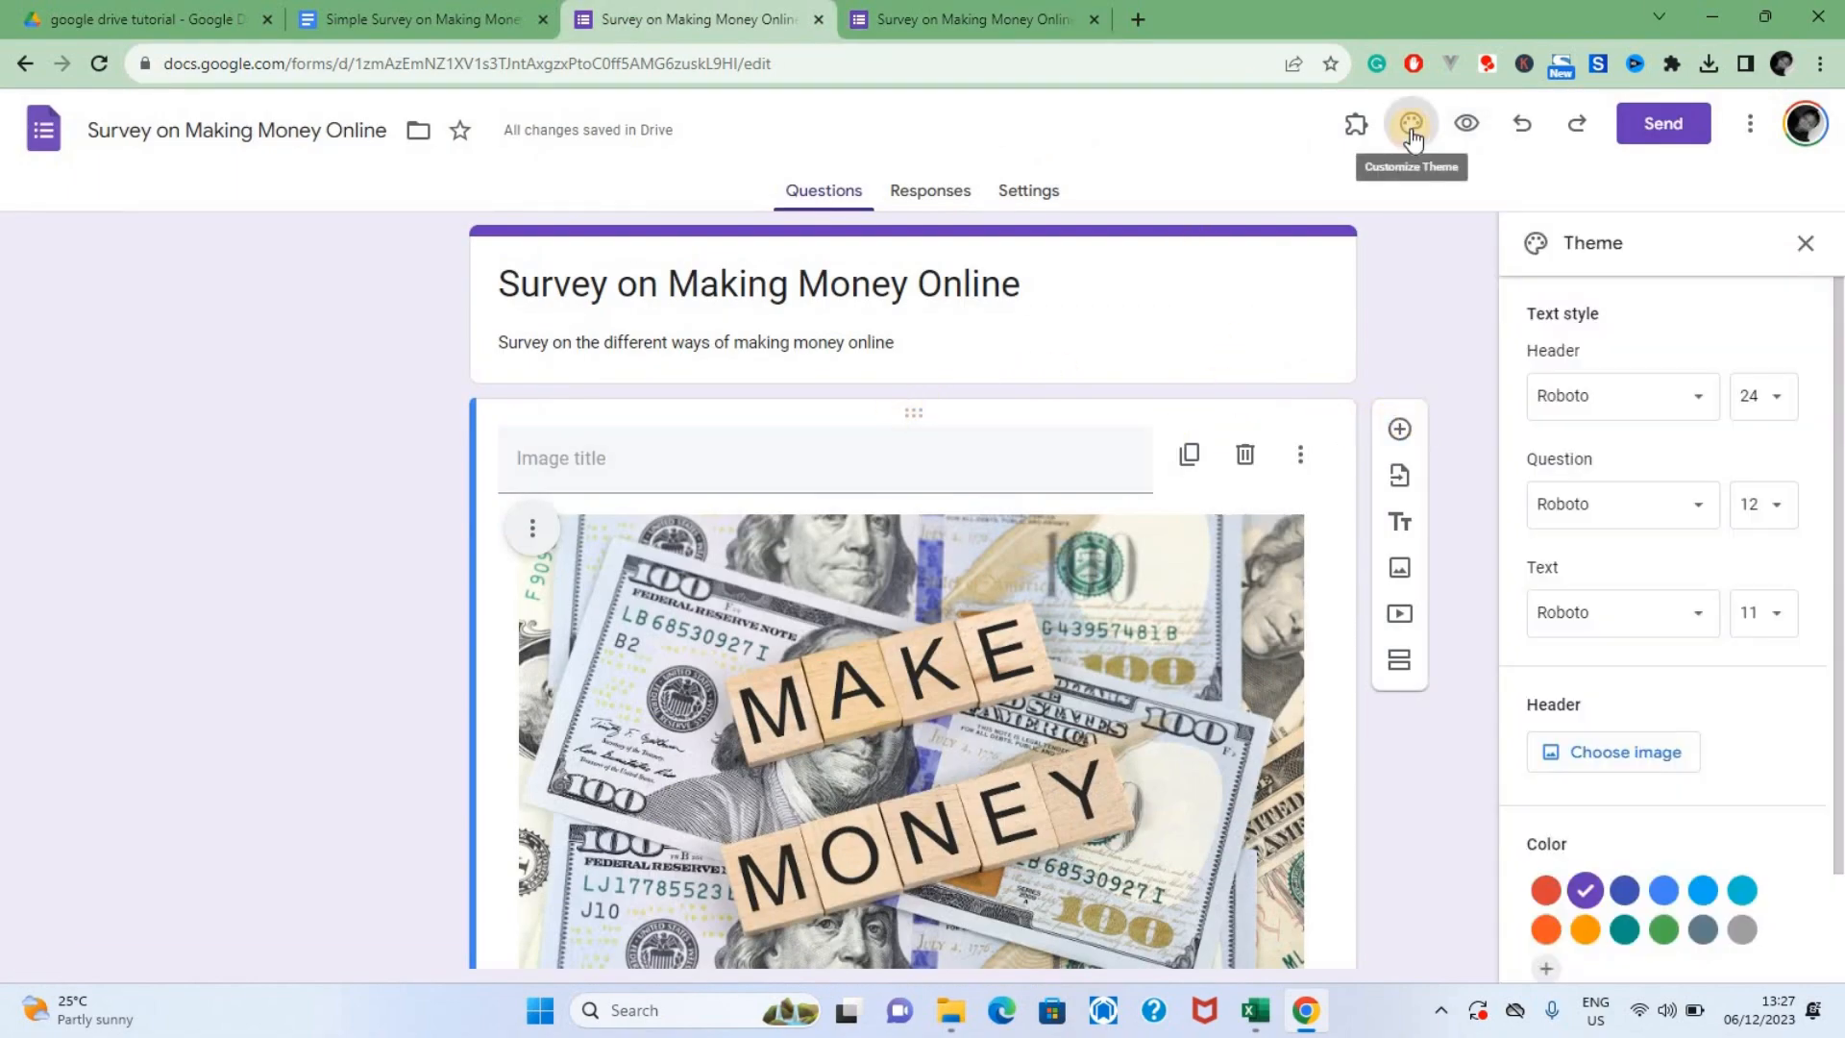
{"action": "scroll", "coordinate": [1709, 805], "scroll_direction": "down", "scroll_amount": 2}
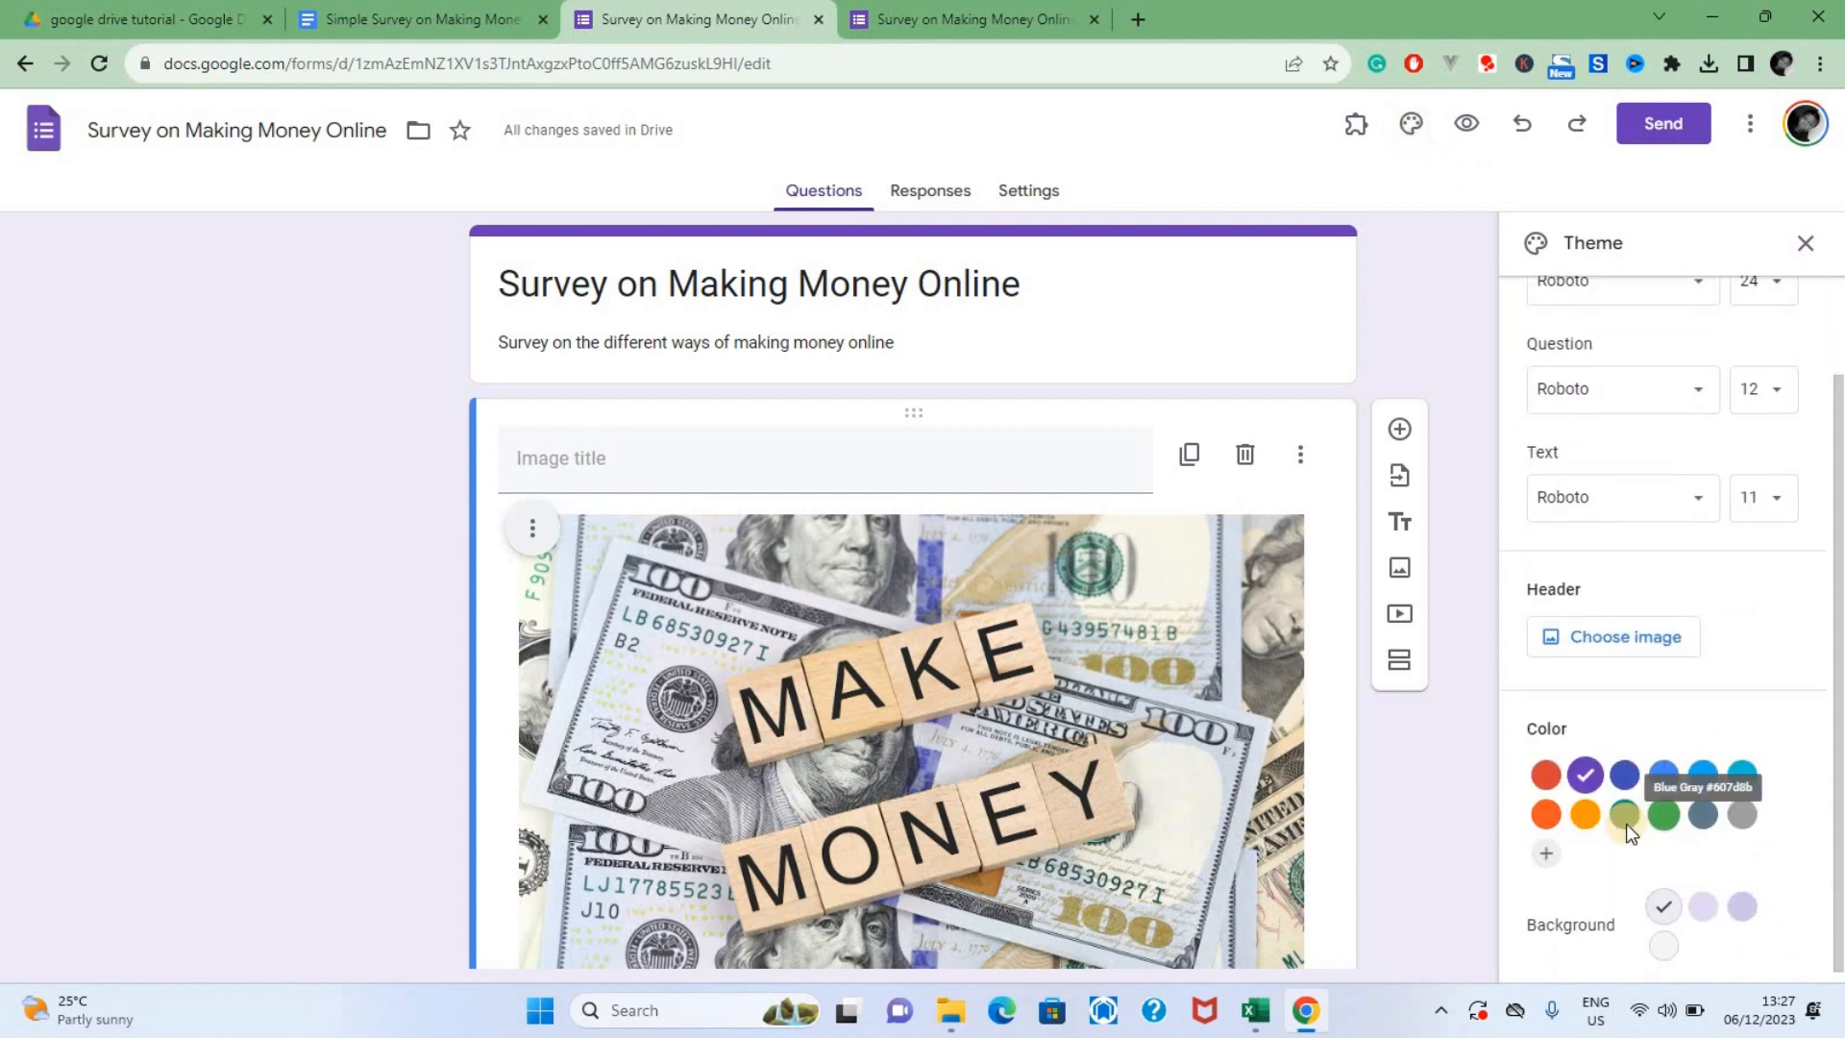
{"action": "left_click", "coordinate": [1620, 805]}
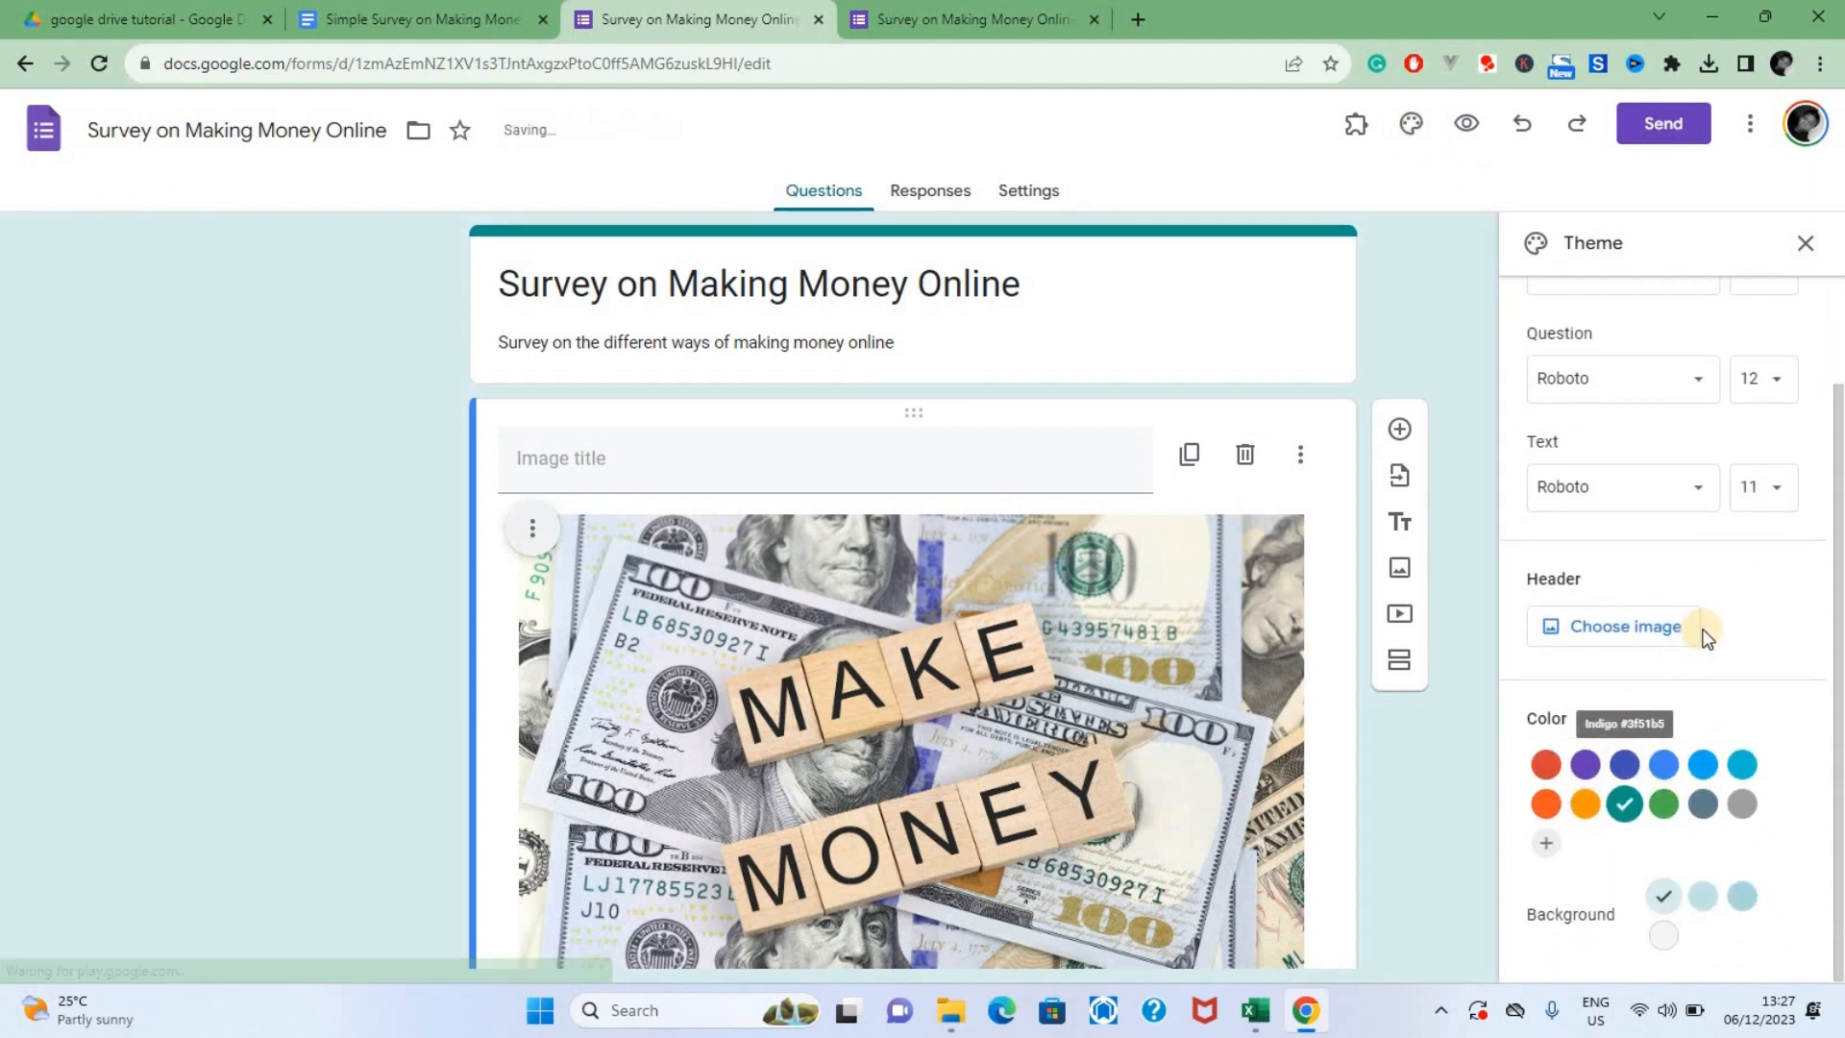
{"action": "left_click", "coordinate": [1610, 626]}
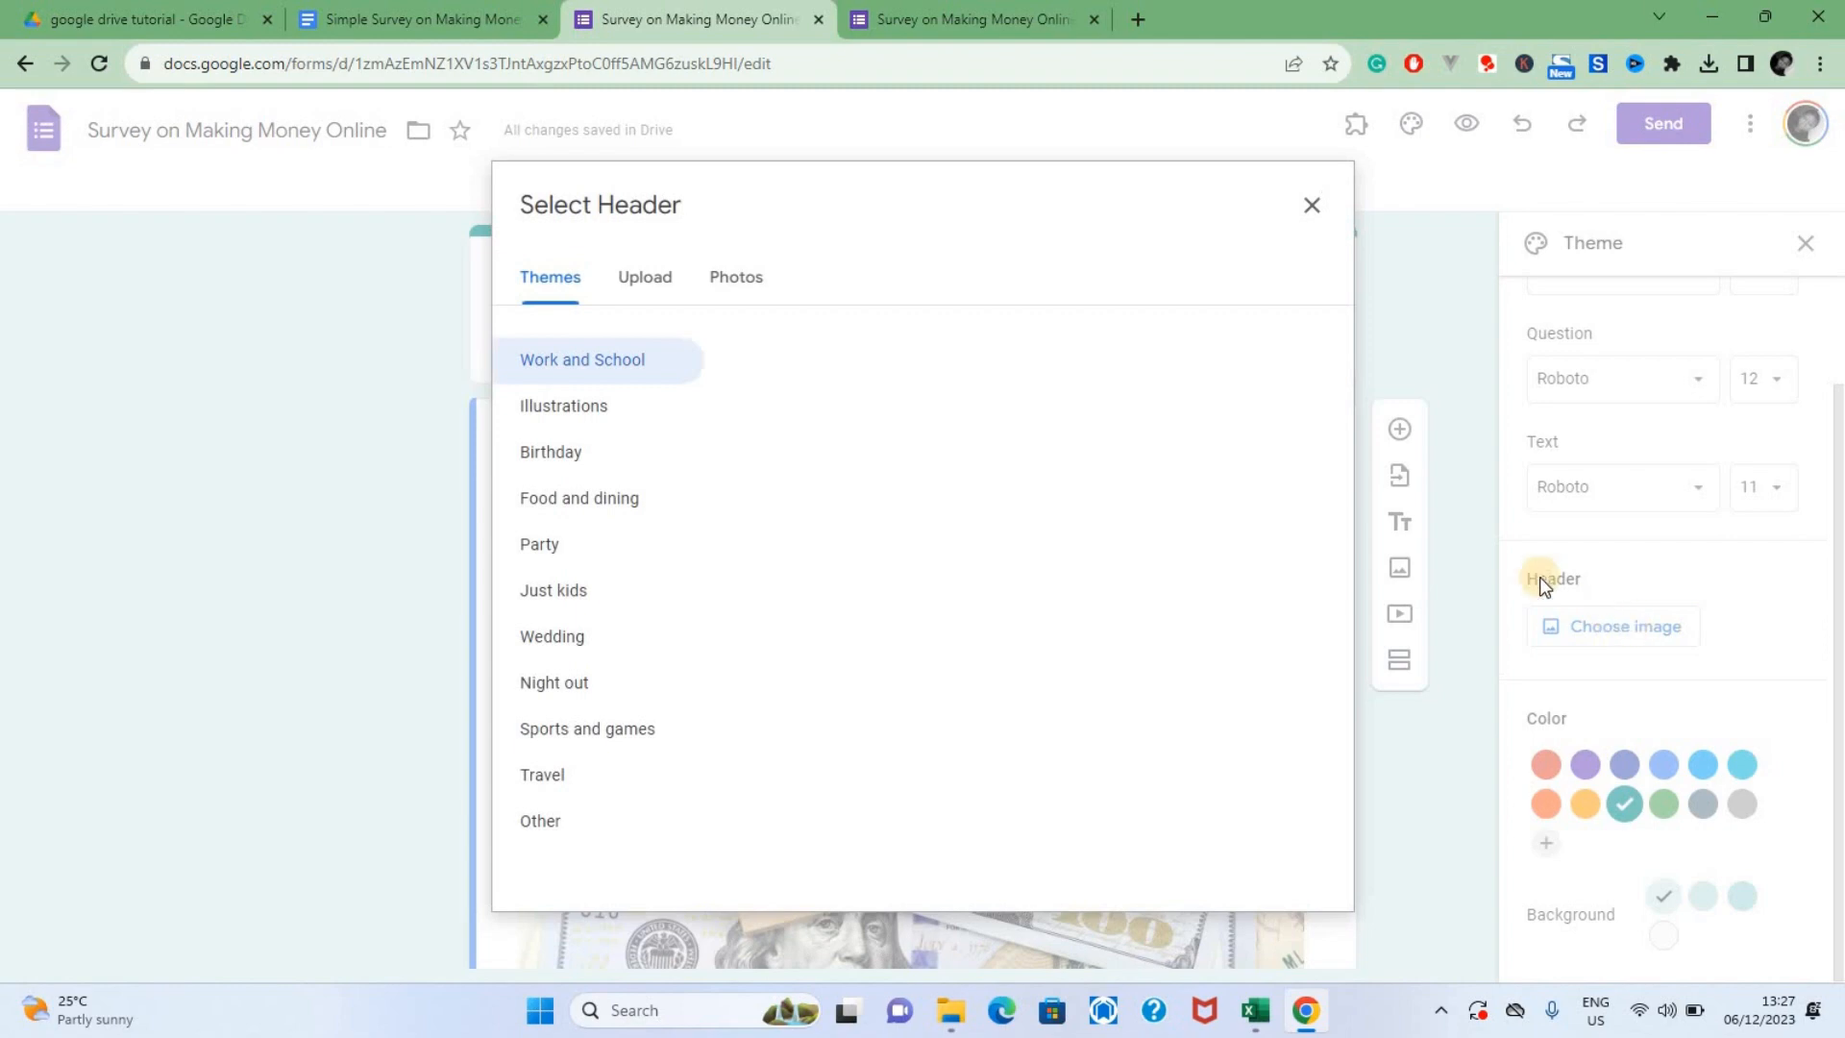
{"action": "scroll", "coordinate": [693, 651], "scroll_direction": "down", "scroll_amount": 4}
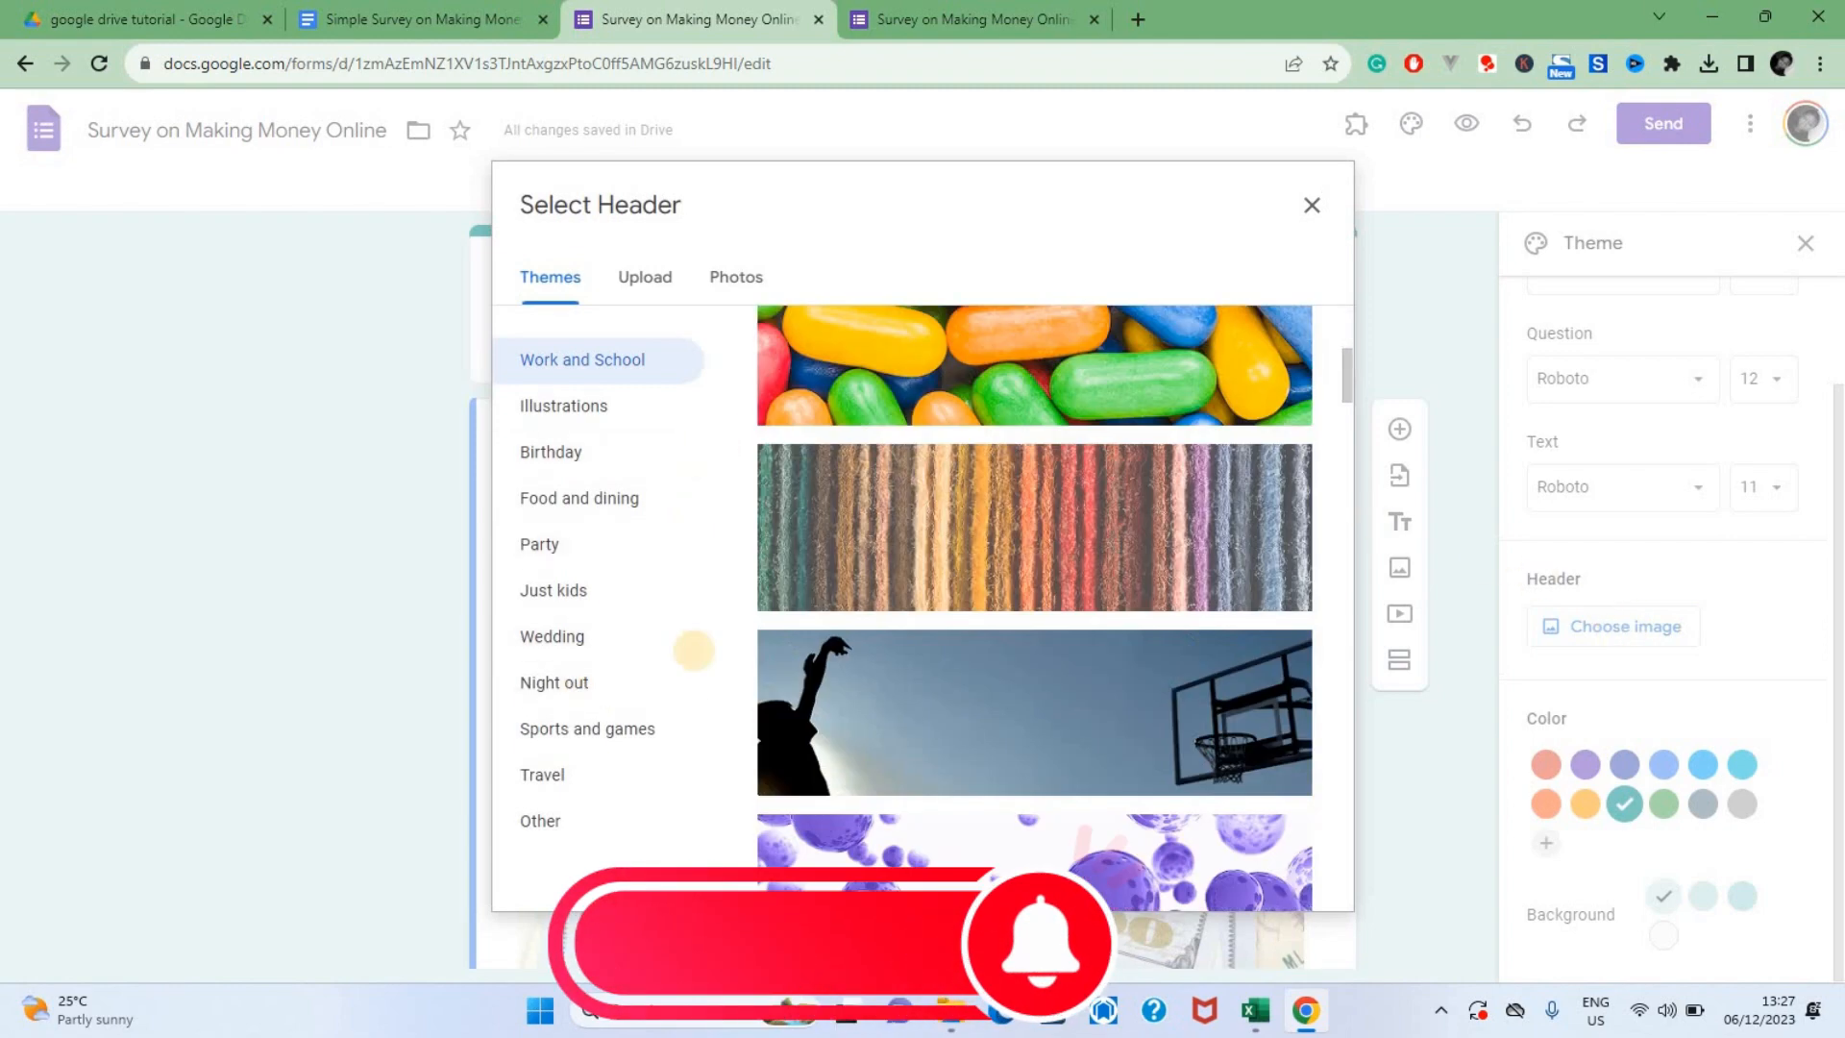
{"action": "left_click", "coordinate": [566, 824]}
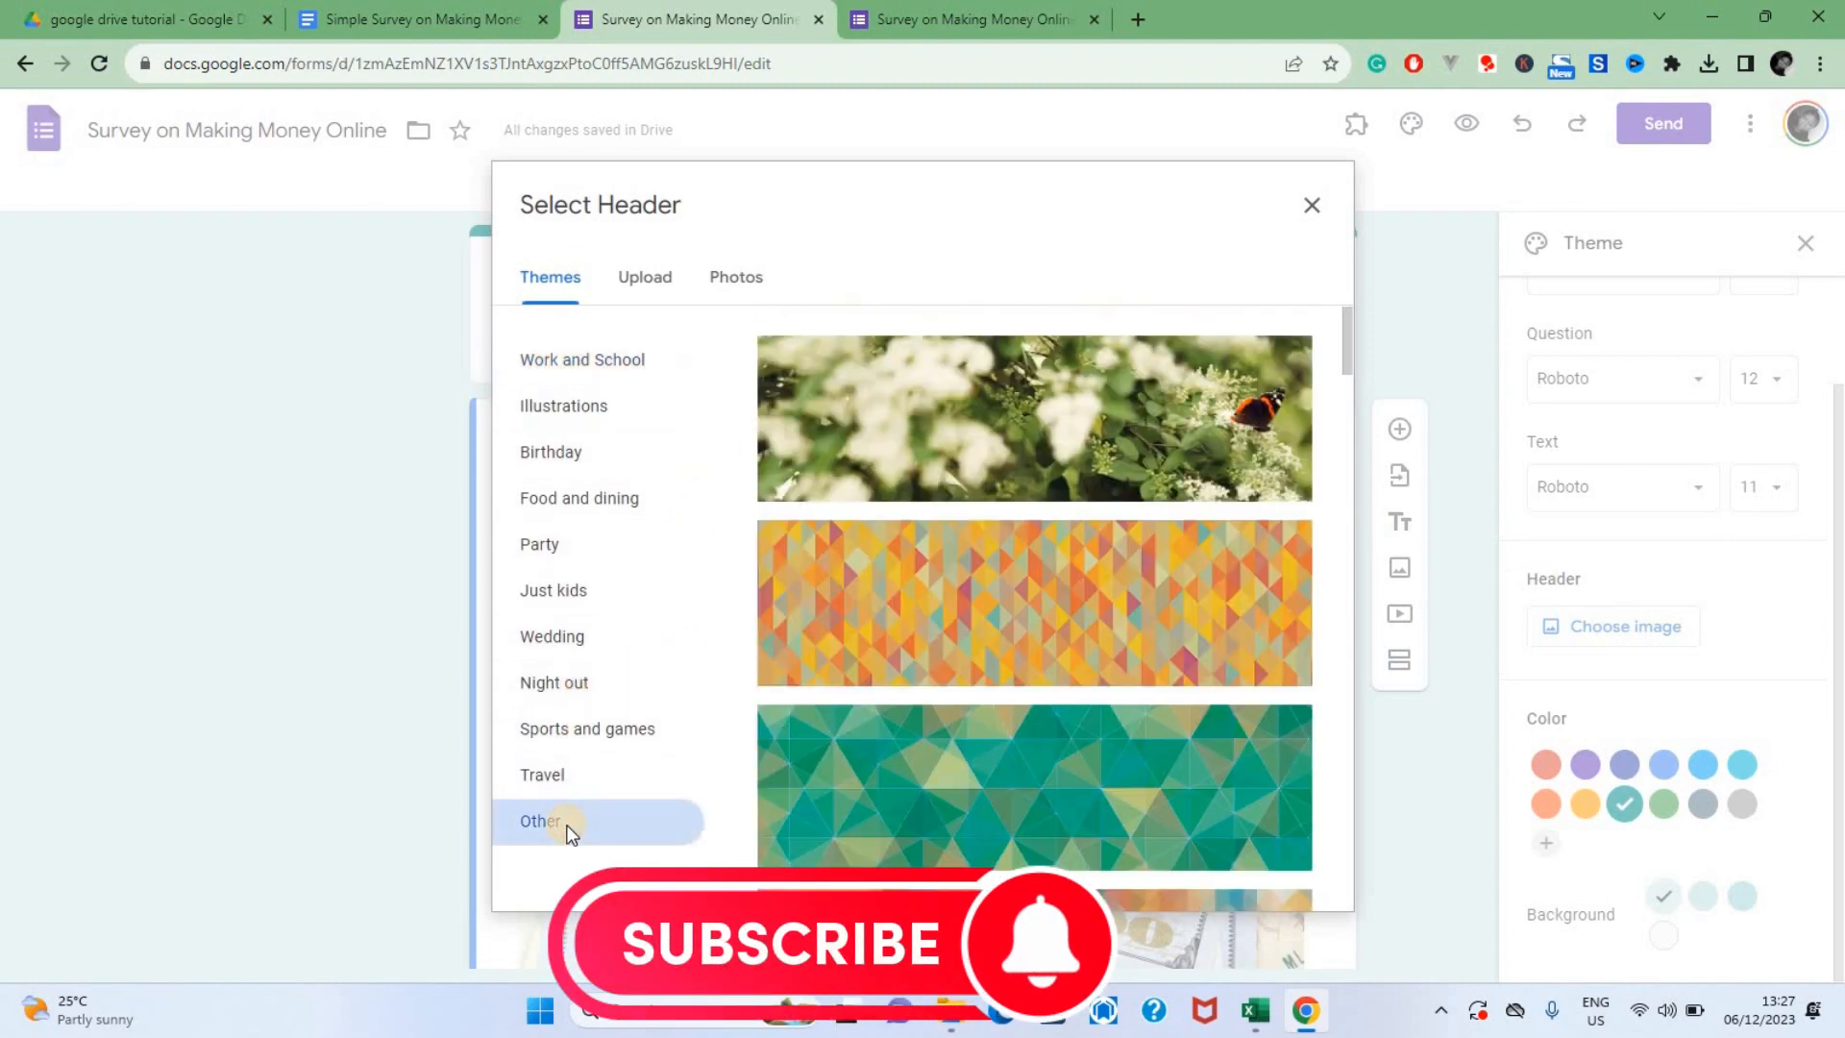
{"action": "left_click", "coordinate": [1075, 529]}
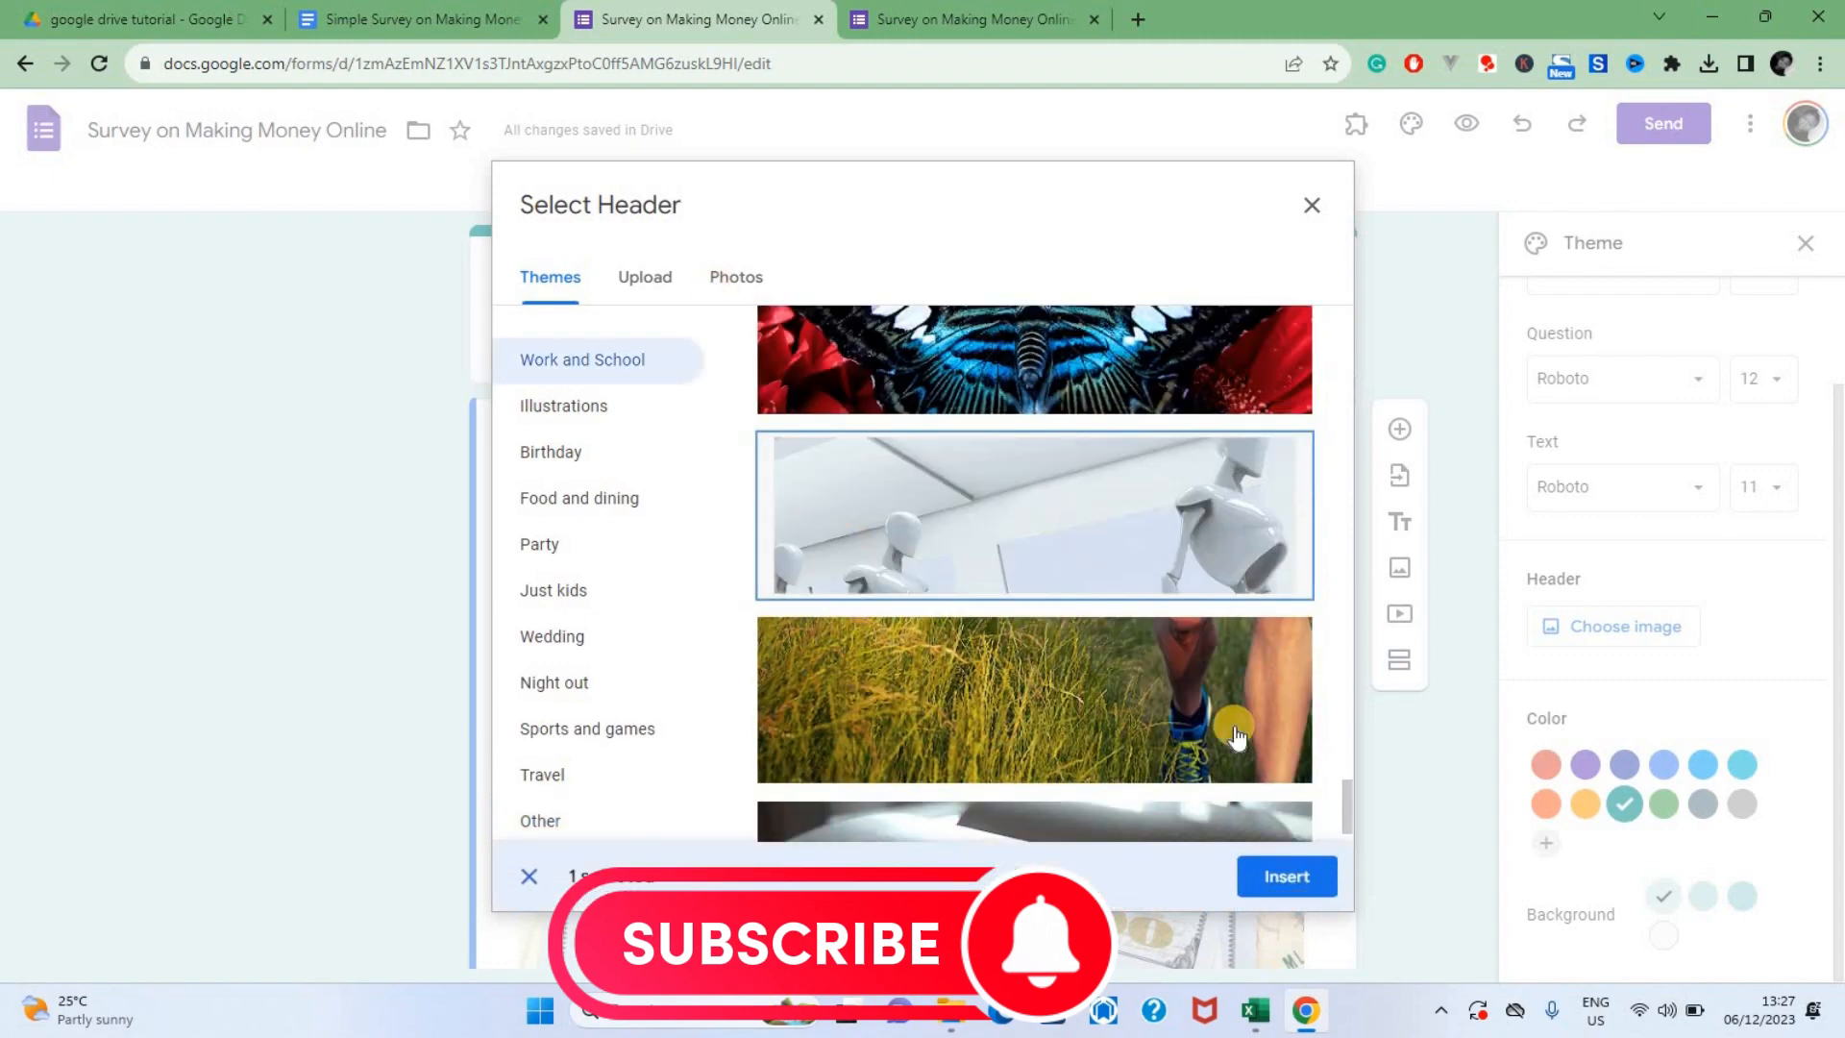
{"action": "left_click", "coordinate": [1284, 879]}
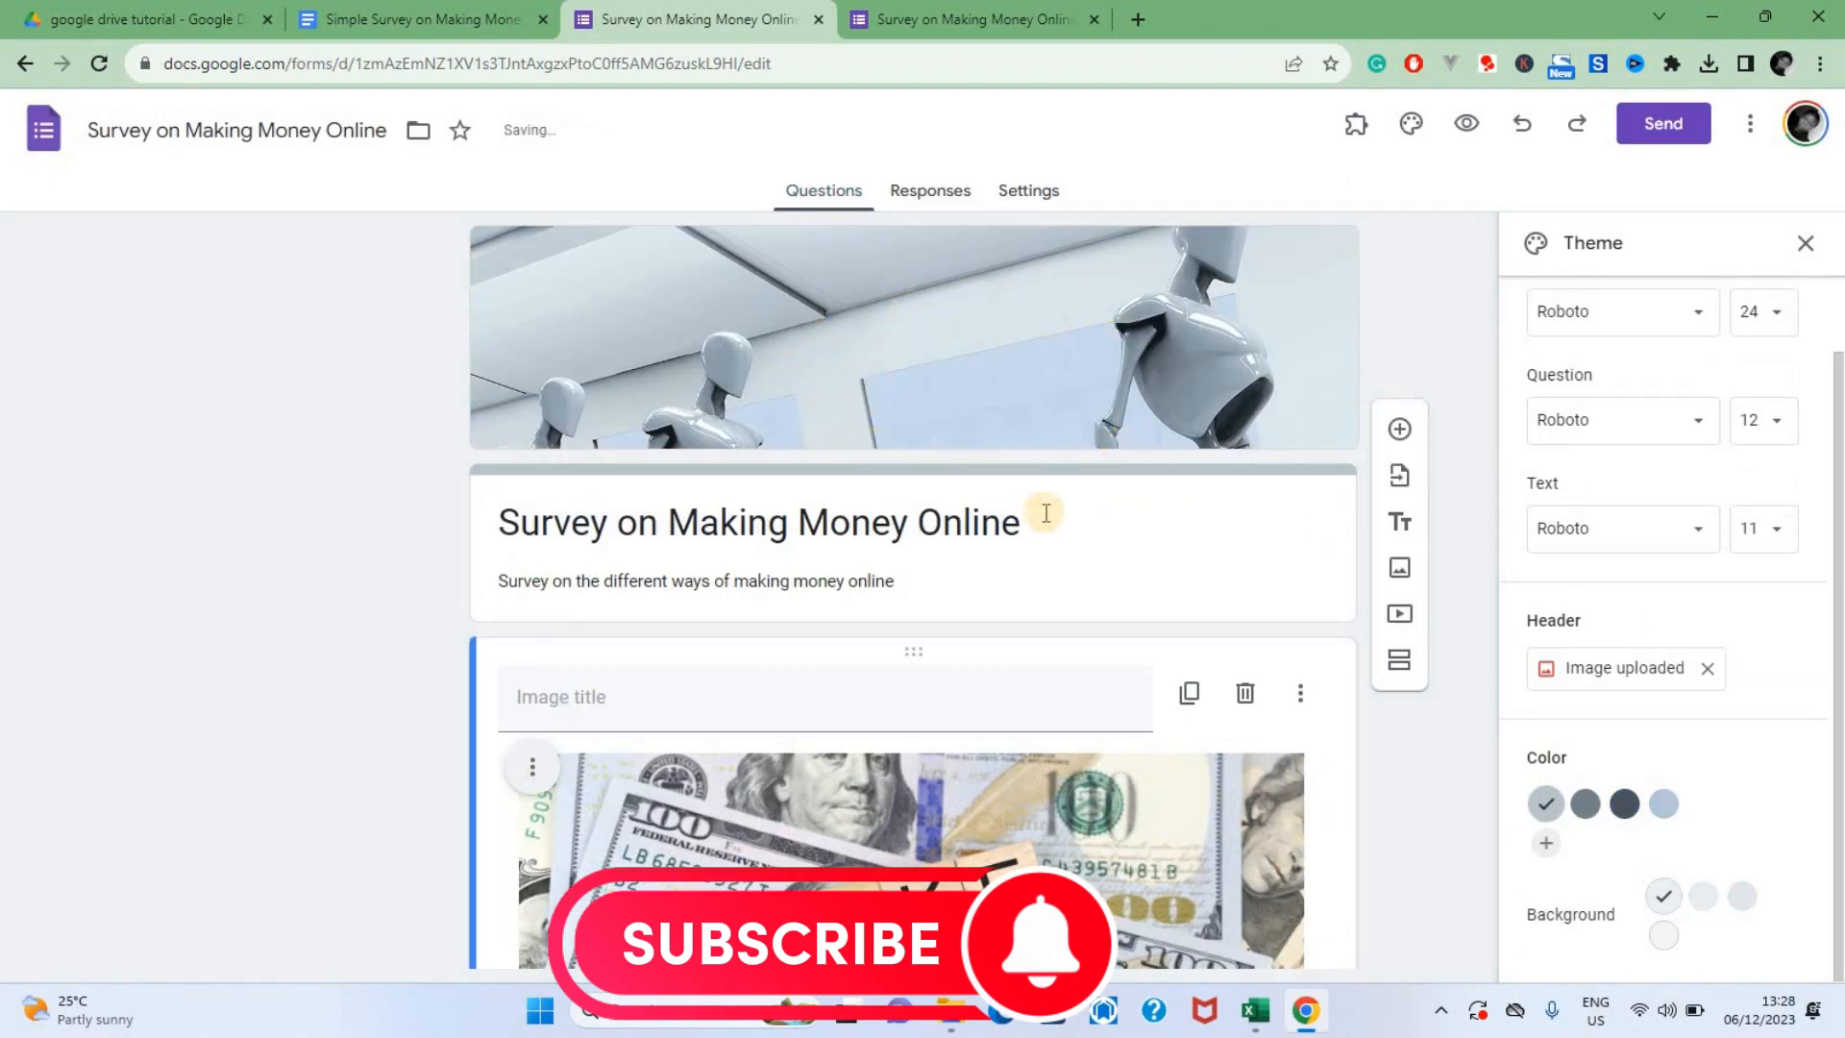
Delete the MAKE MONEY image item placed above the first question
{"action": "scroll", "coordinate": [1260, 736], "scroll_direction": "down", "scroll_amount": 2}
{"action": "left_click", "coordinate": [1243, 466]}
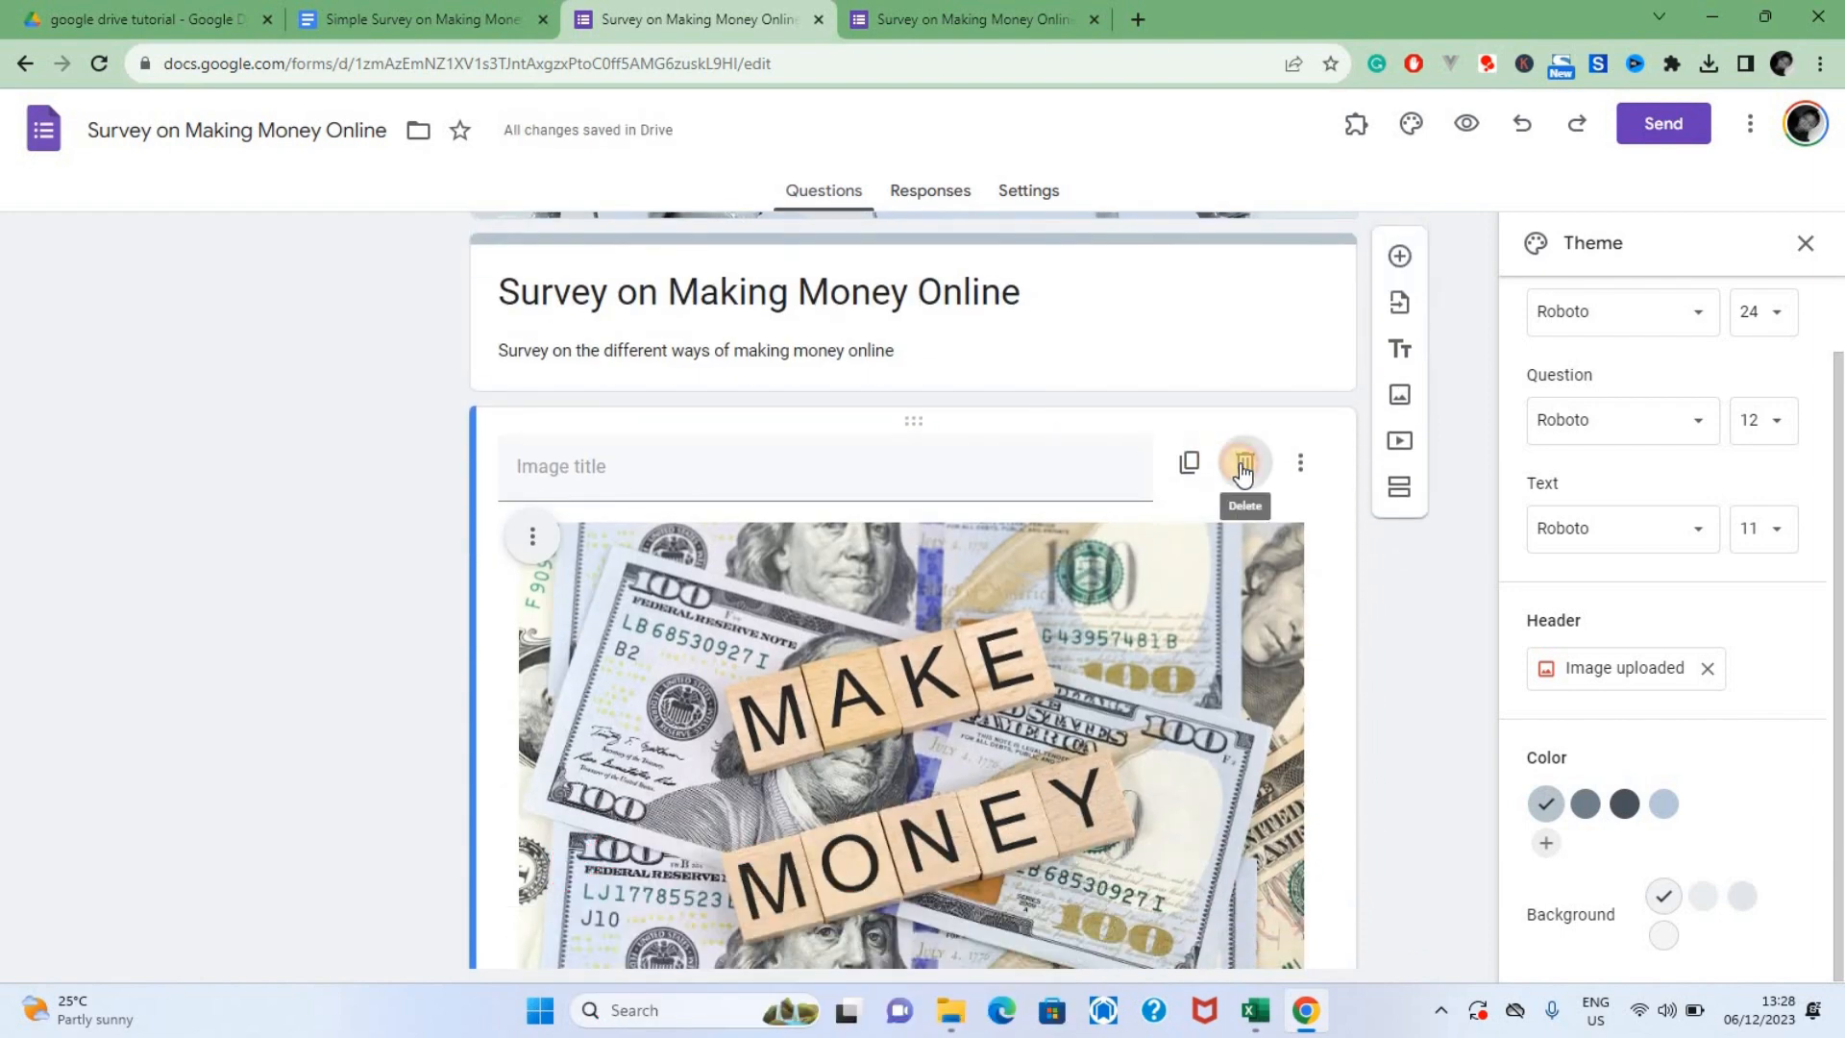
{"action": "scroll", "coordinate": [1220, 430], "scroll_direction": "up", "scroll_amount": 2}
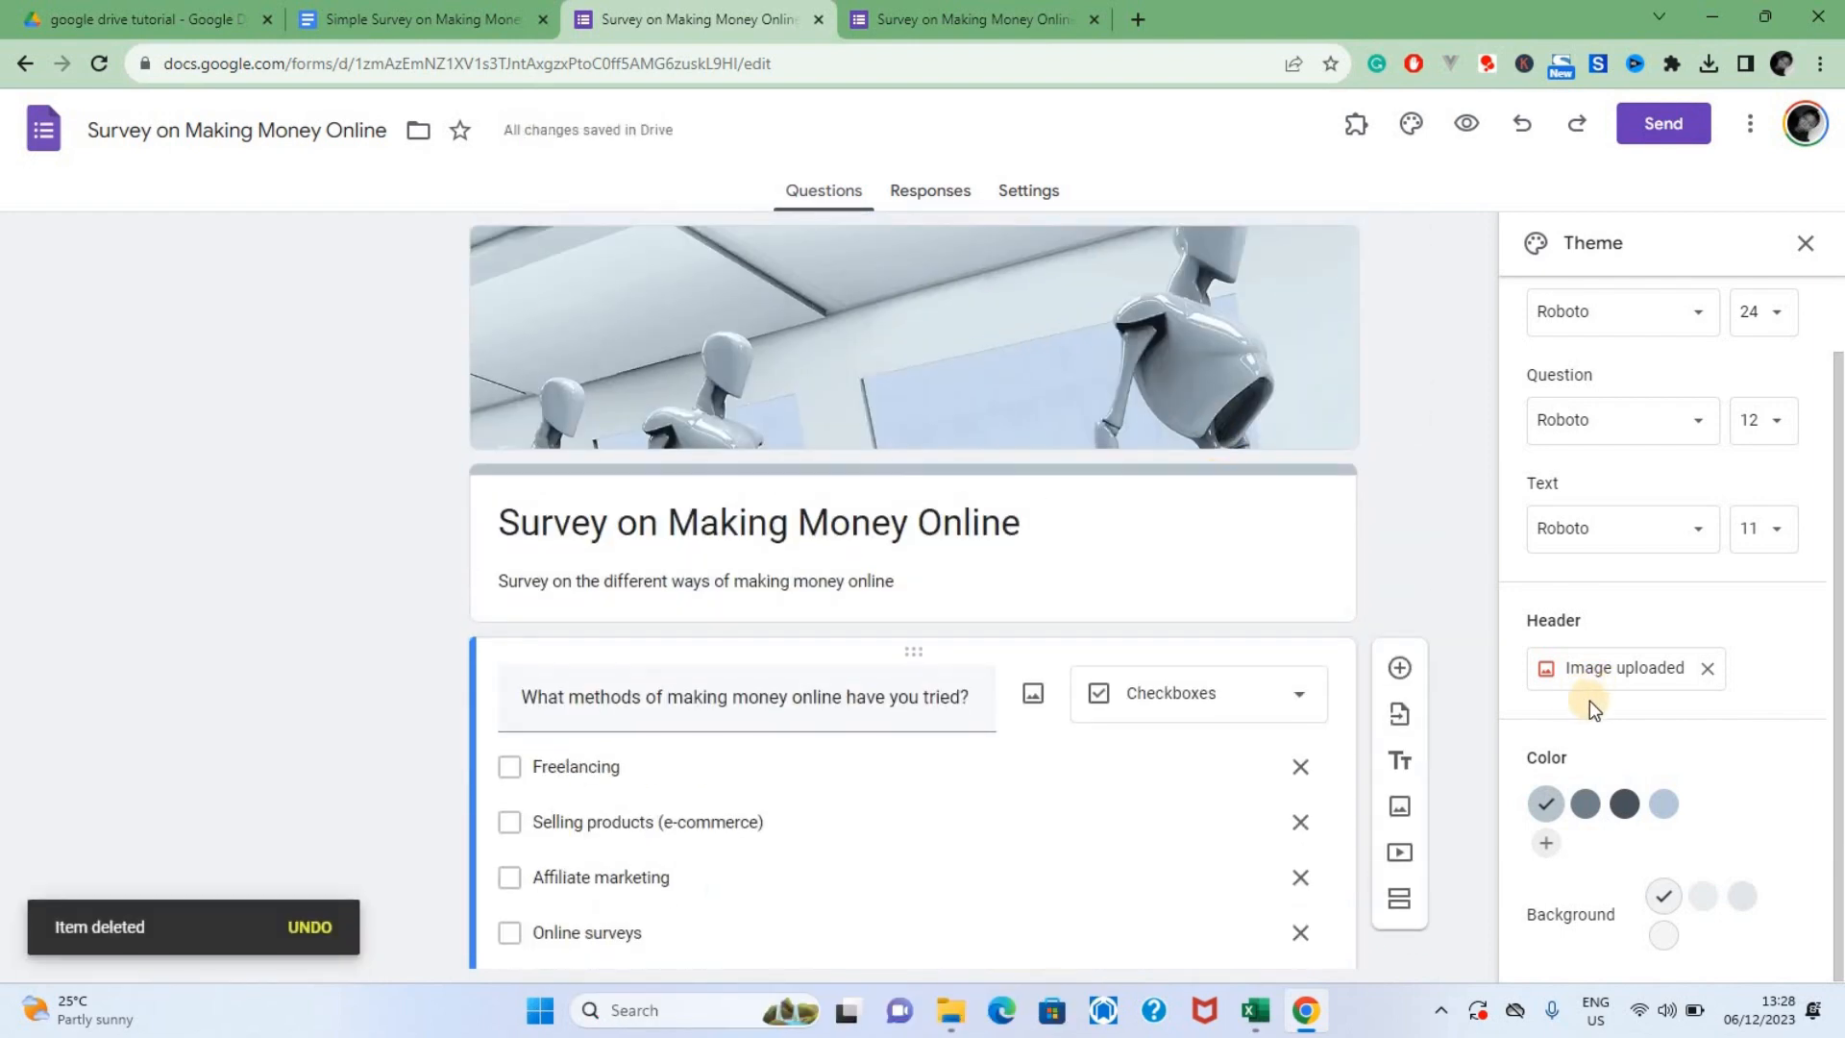
Set the theme color to the darkest gray offered and change the header font to Comfortaa
{"action": "left_click", "coordinate": [1587, 803]}
{"action": "left_click", "coordinate": [1623, 803]}
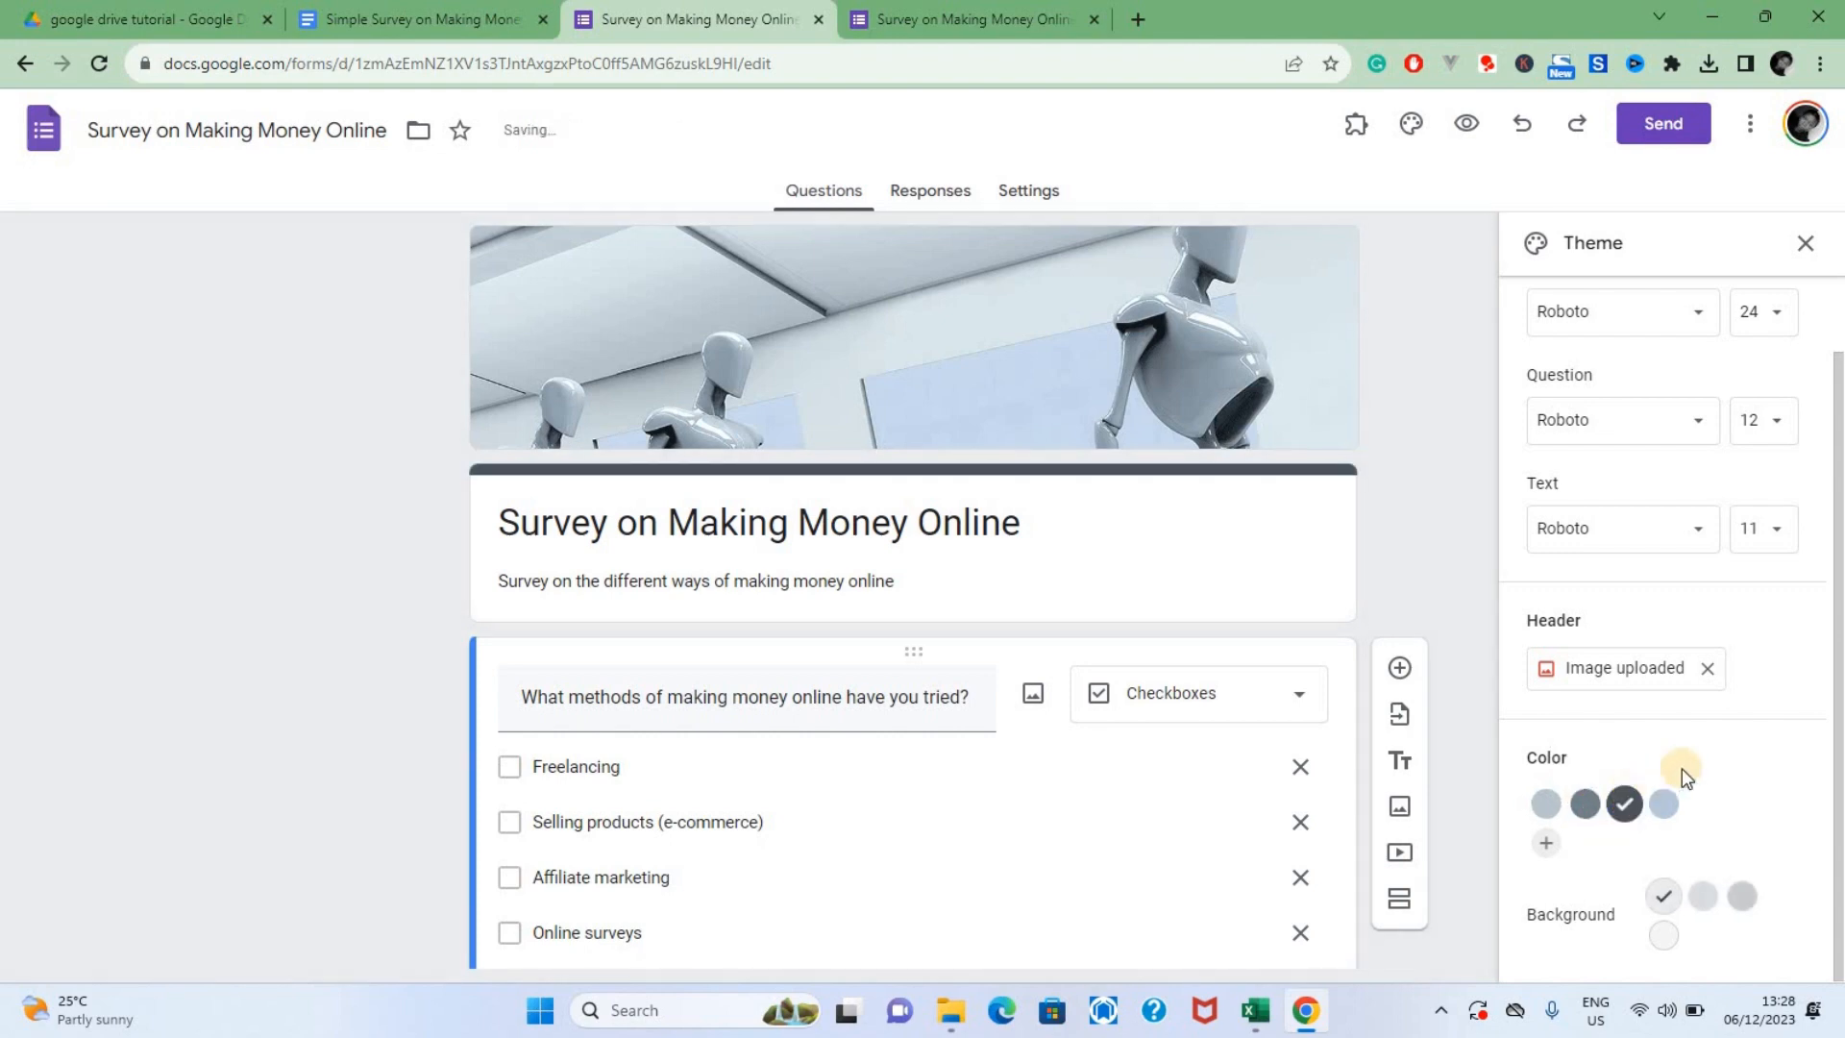
{"action": "scroll", "coordinate": [1630, 709], "scroll_direction": "up", "scroll_amount": 1}
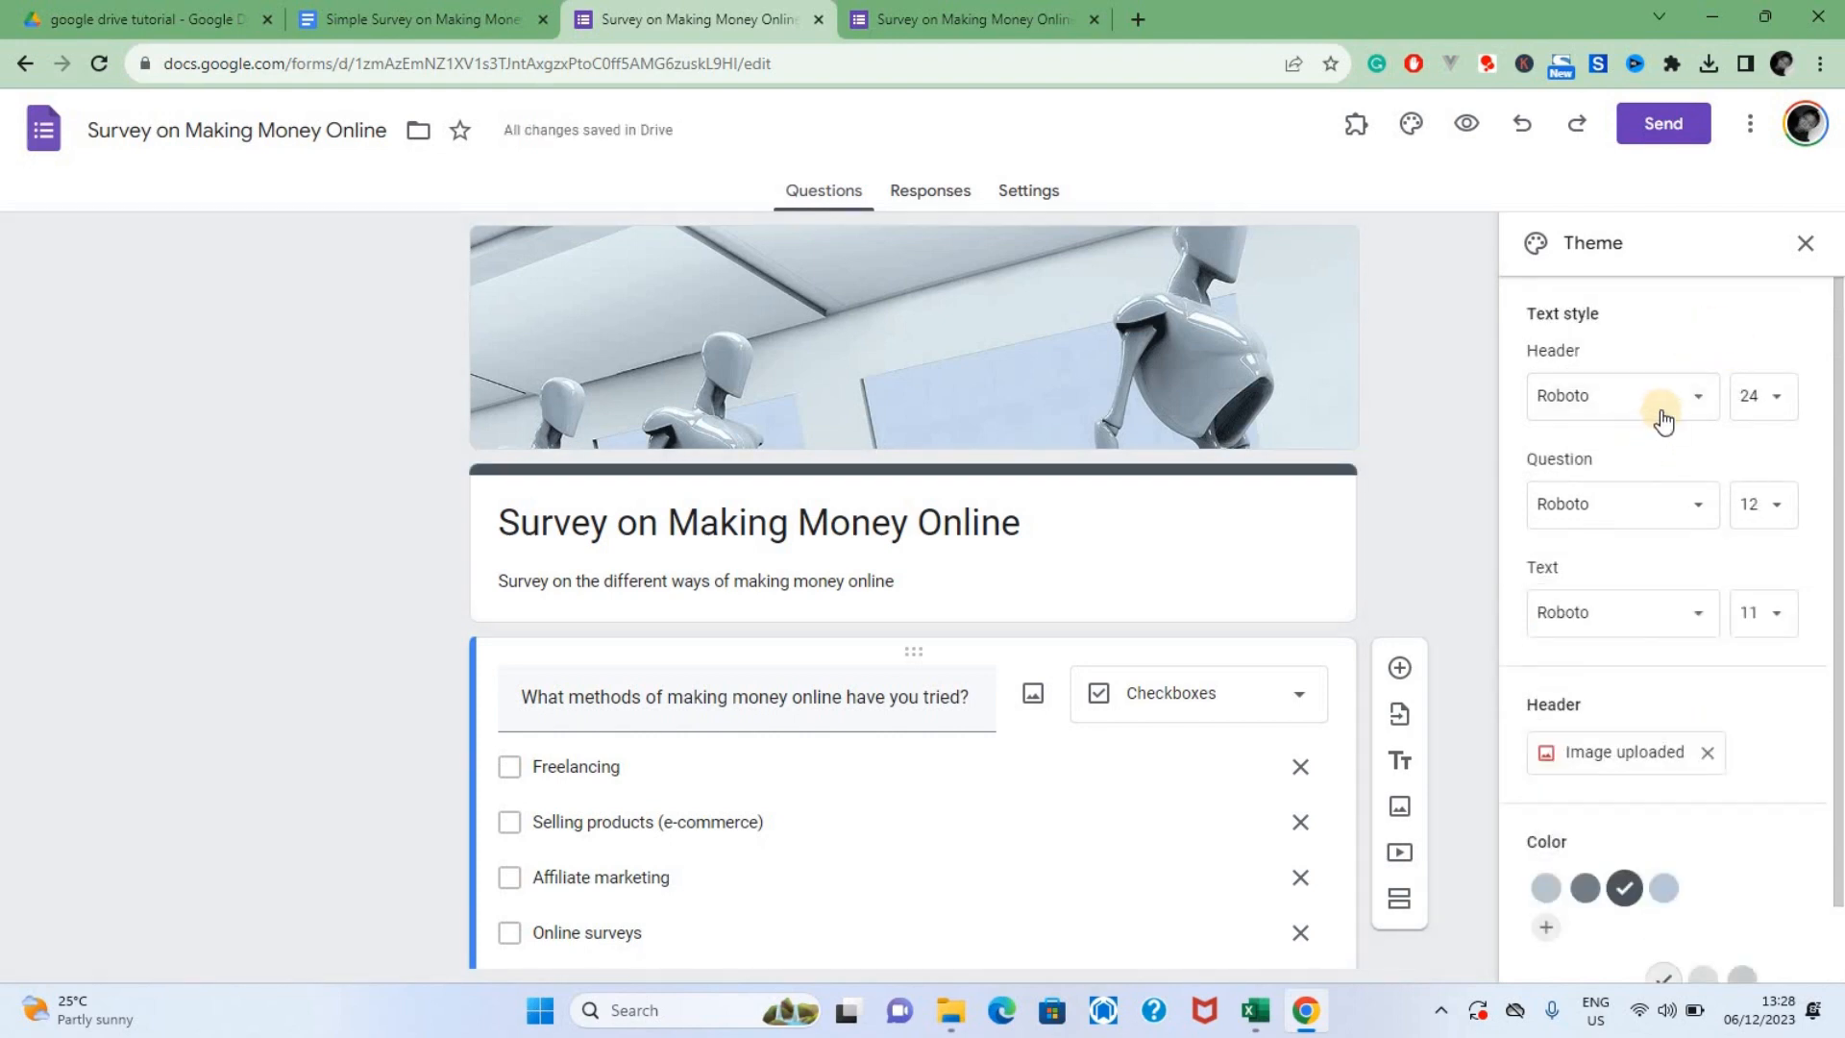
{"action": "left_click", "coordinate": [1649, 413]}
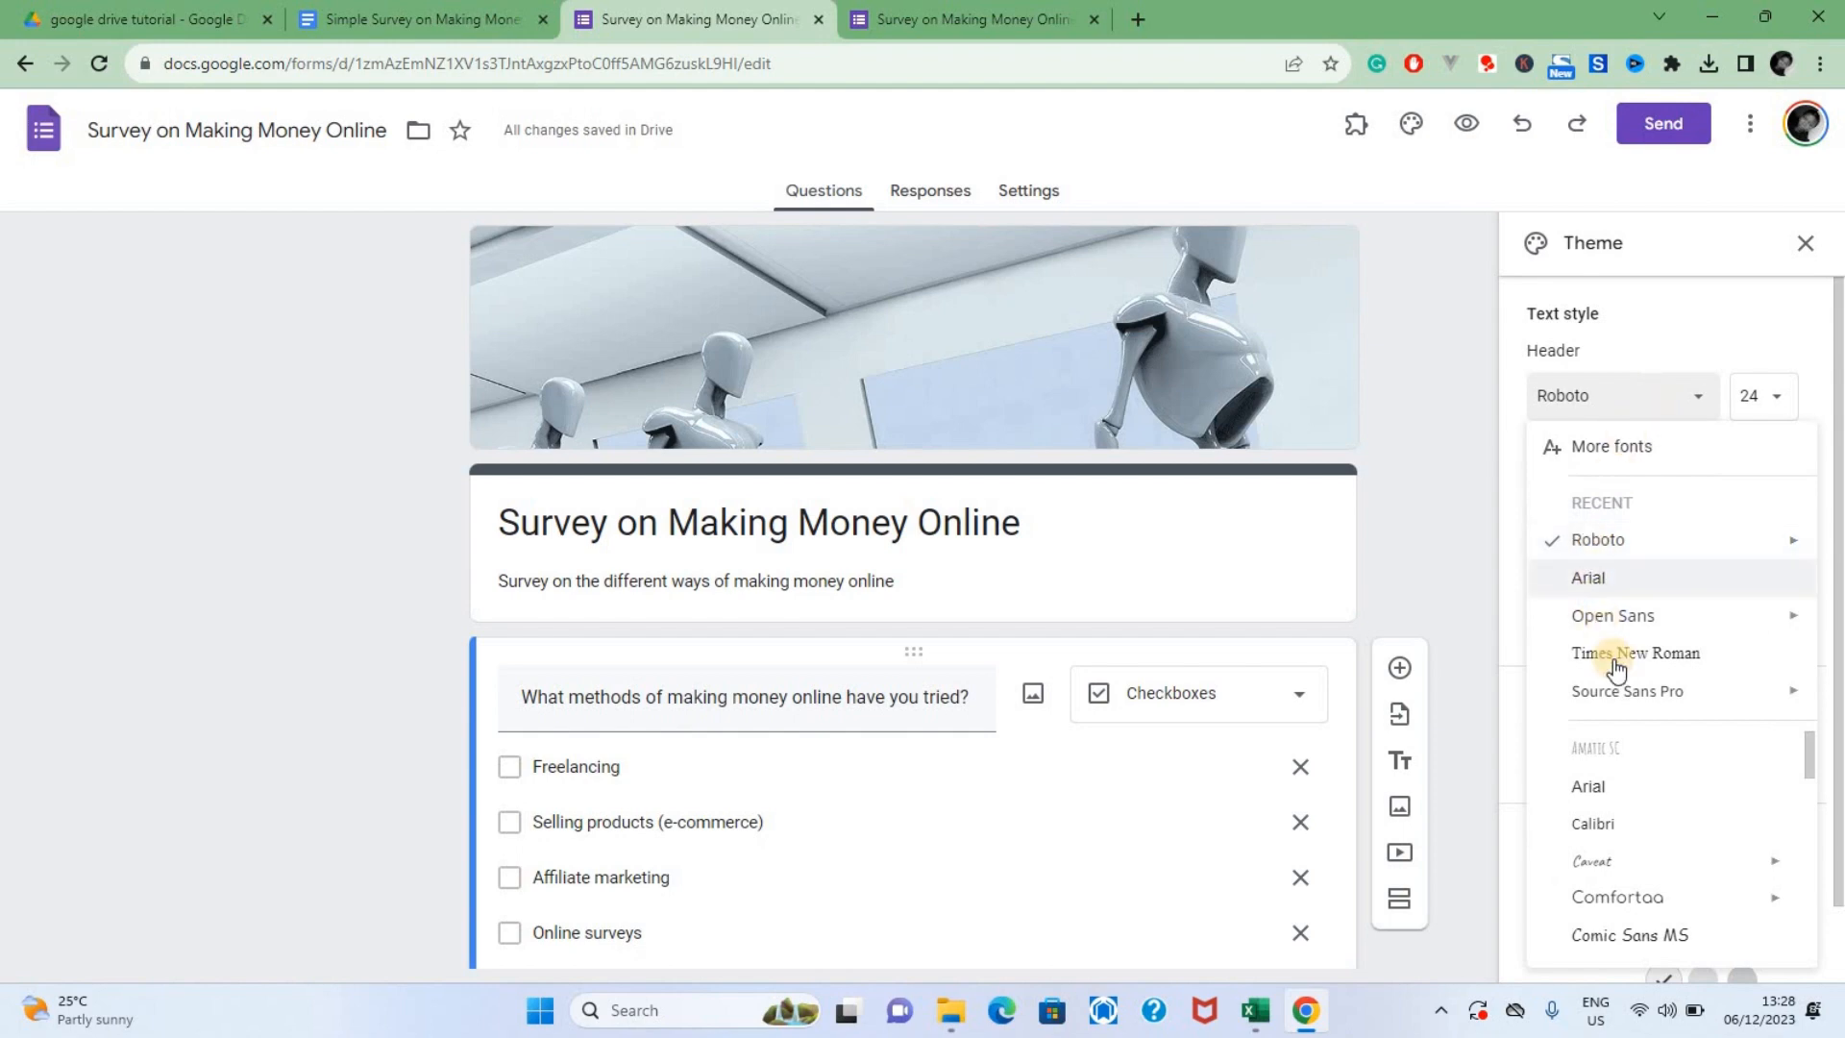
{"action": "left_click", "coordinate": [1657, 896]}
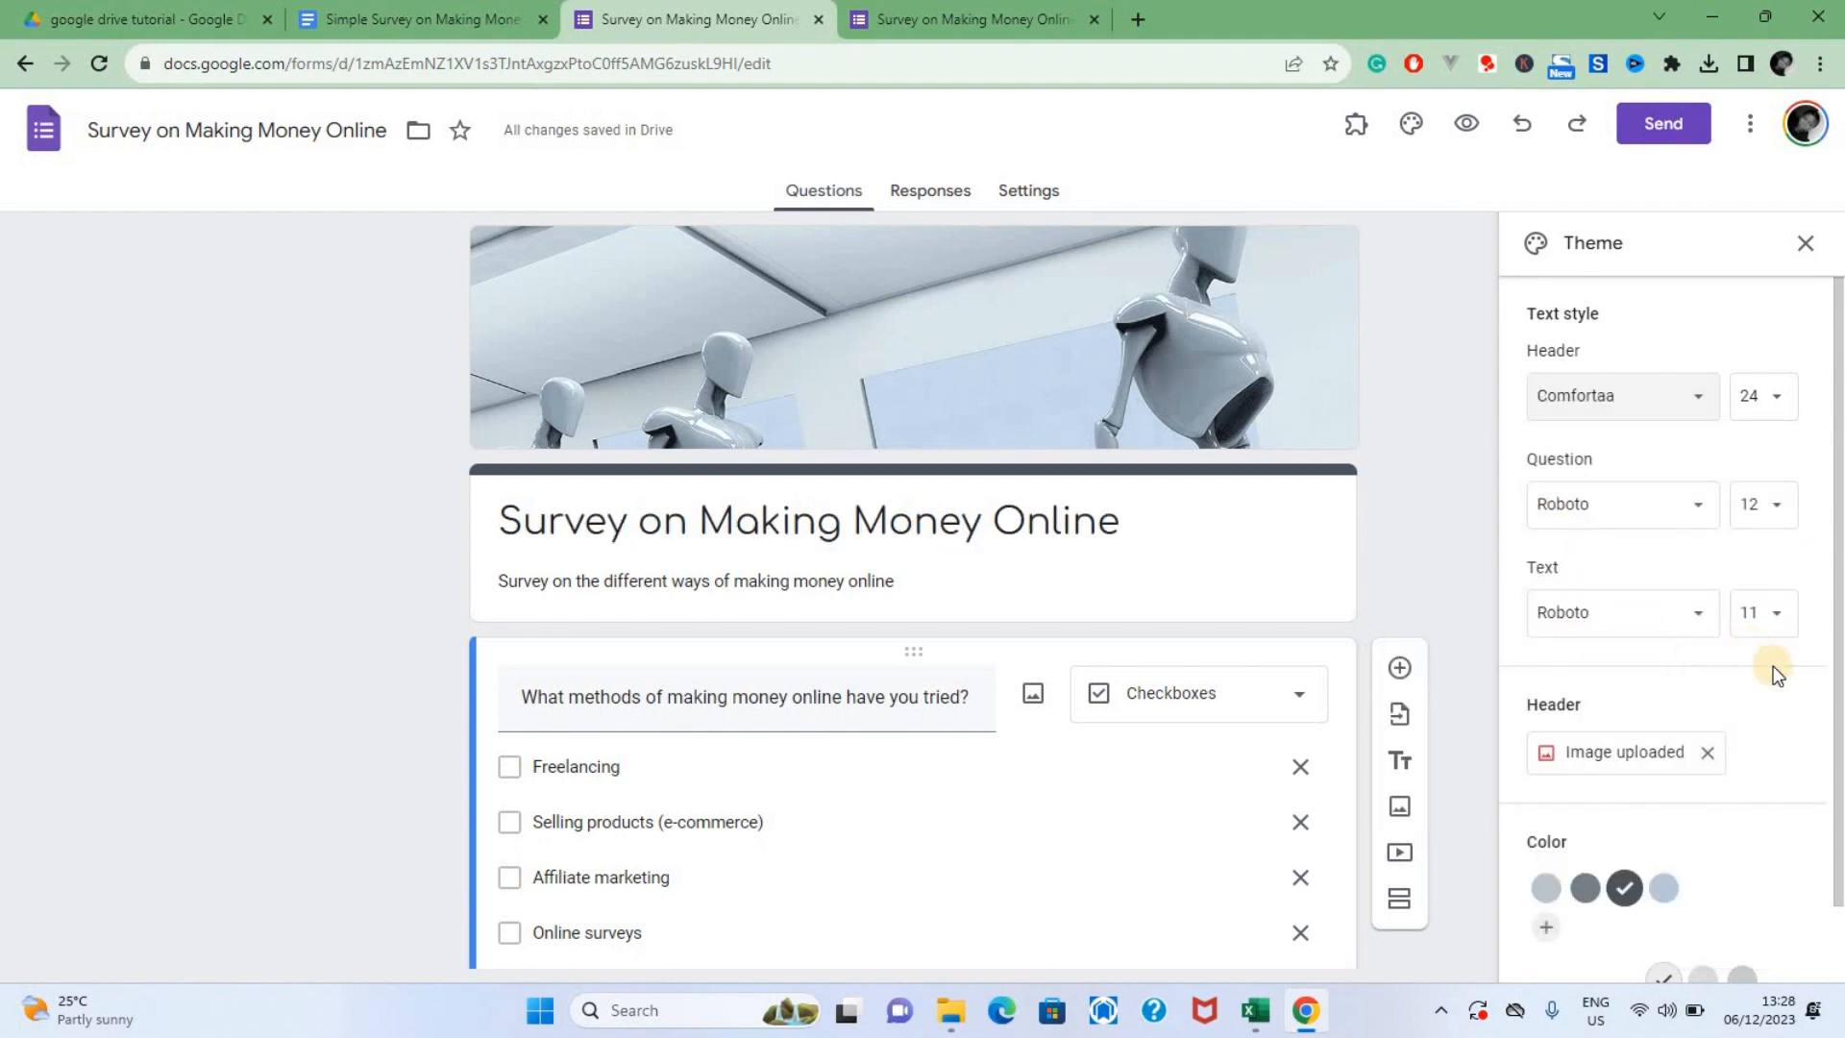
Change the theme's text font to Nunito, select the form description to check it, and close the theme options
{"action": "left_click", "coordinate": [1688, 625]}
{"action": "scroll", "coordinate": [1701, 672], "scroll_direction": "down", "scroll_amount": 1}
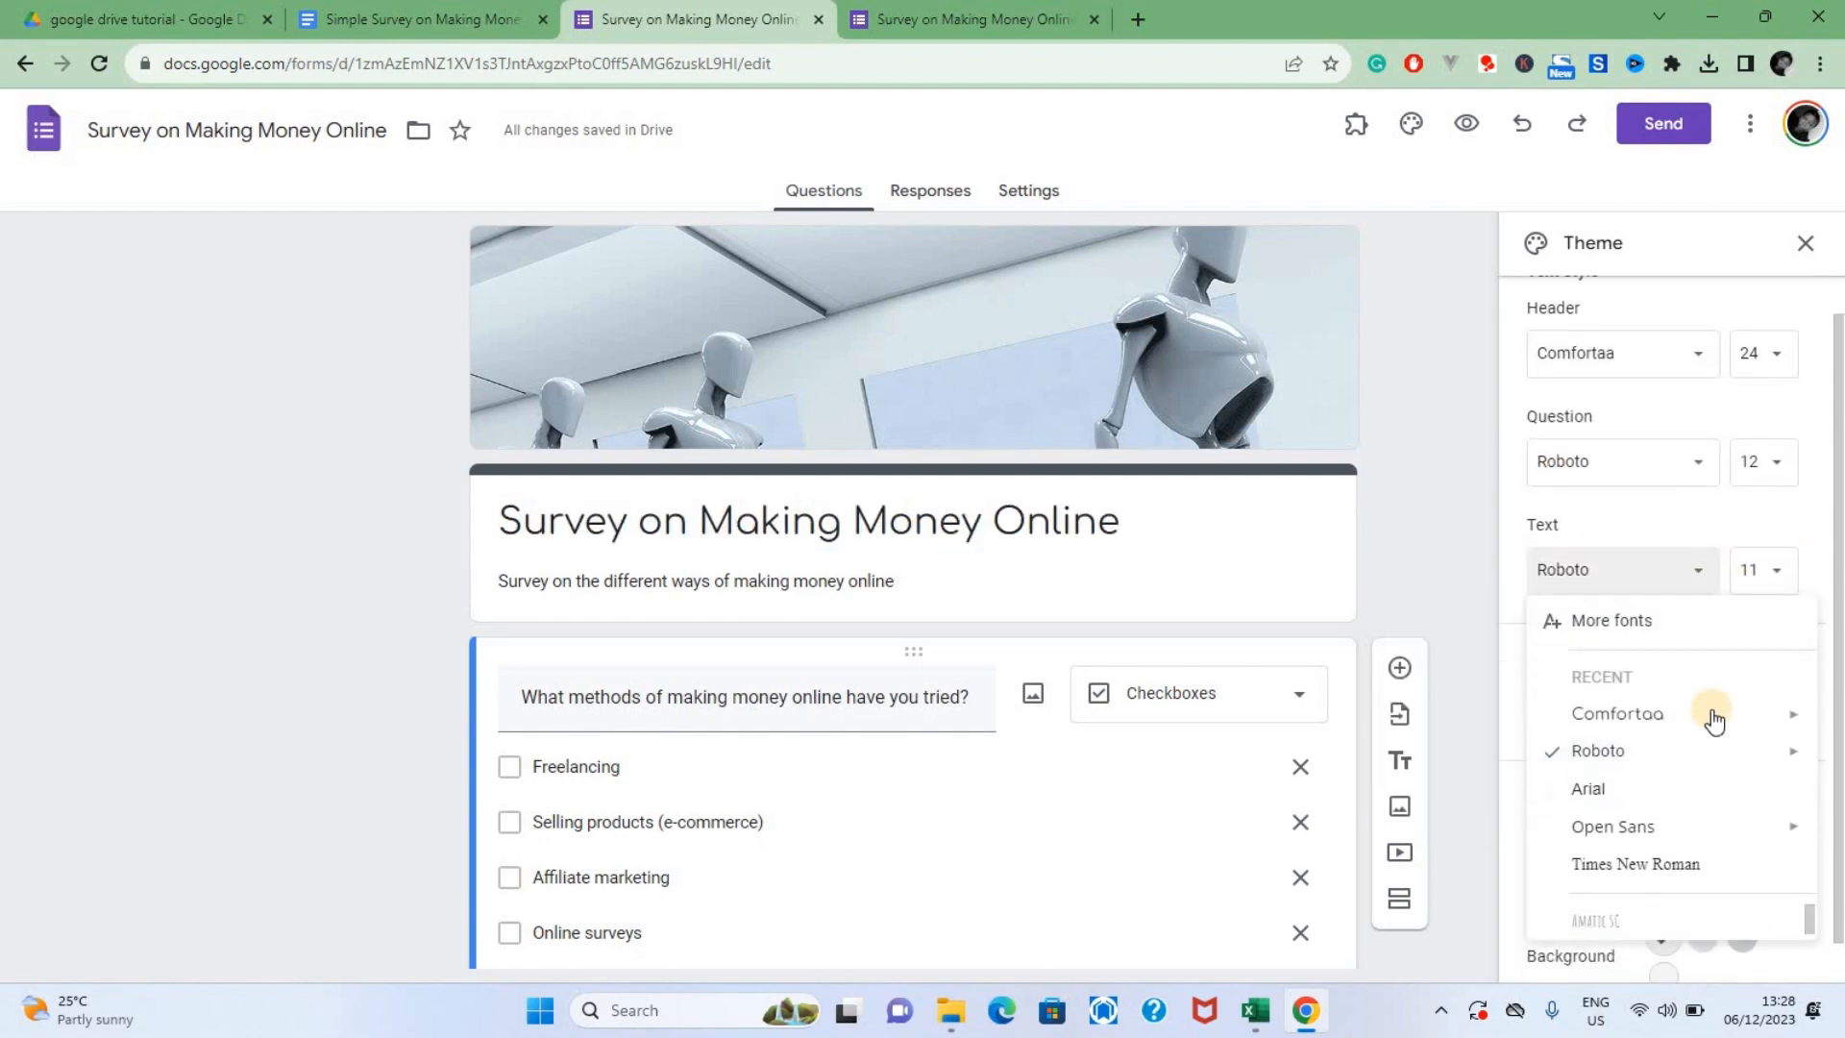
{"action": "mouse_move", "coordinate": [1677, 731]}
{"action": "scroll", "coordinate": [1626, 894], "scroll_direction": "down", "scroll_amount": 1}
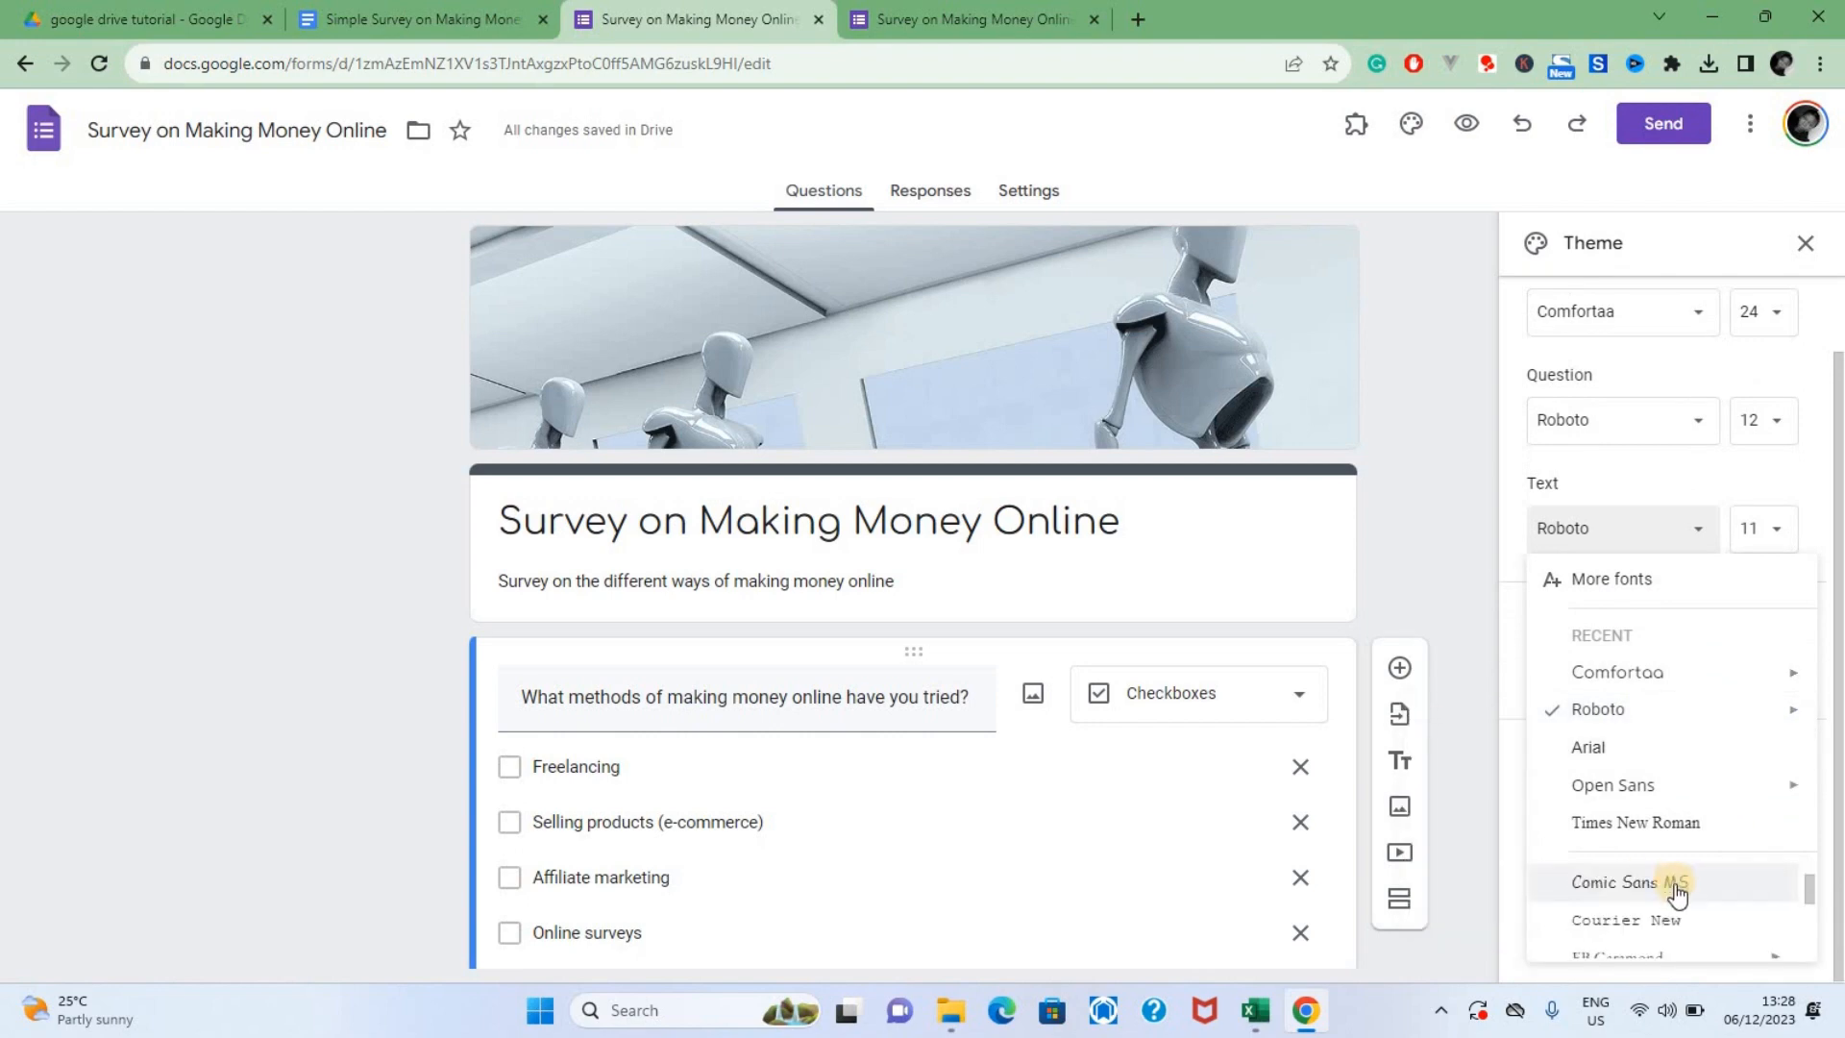
{"action": "scroll", "coordinate": [1653, 897], "scroll_direction": "down", "scroll_amount": 3}
{"action": "left_click", "coordinate": [1737, 908]}
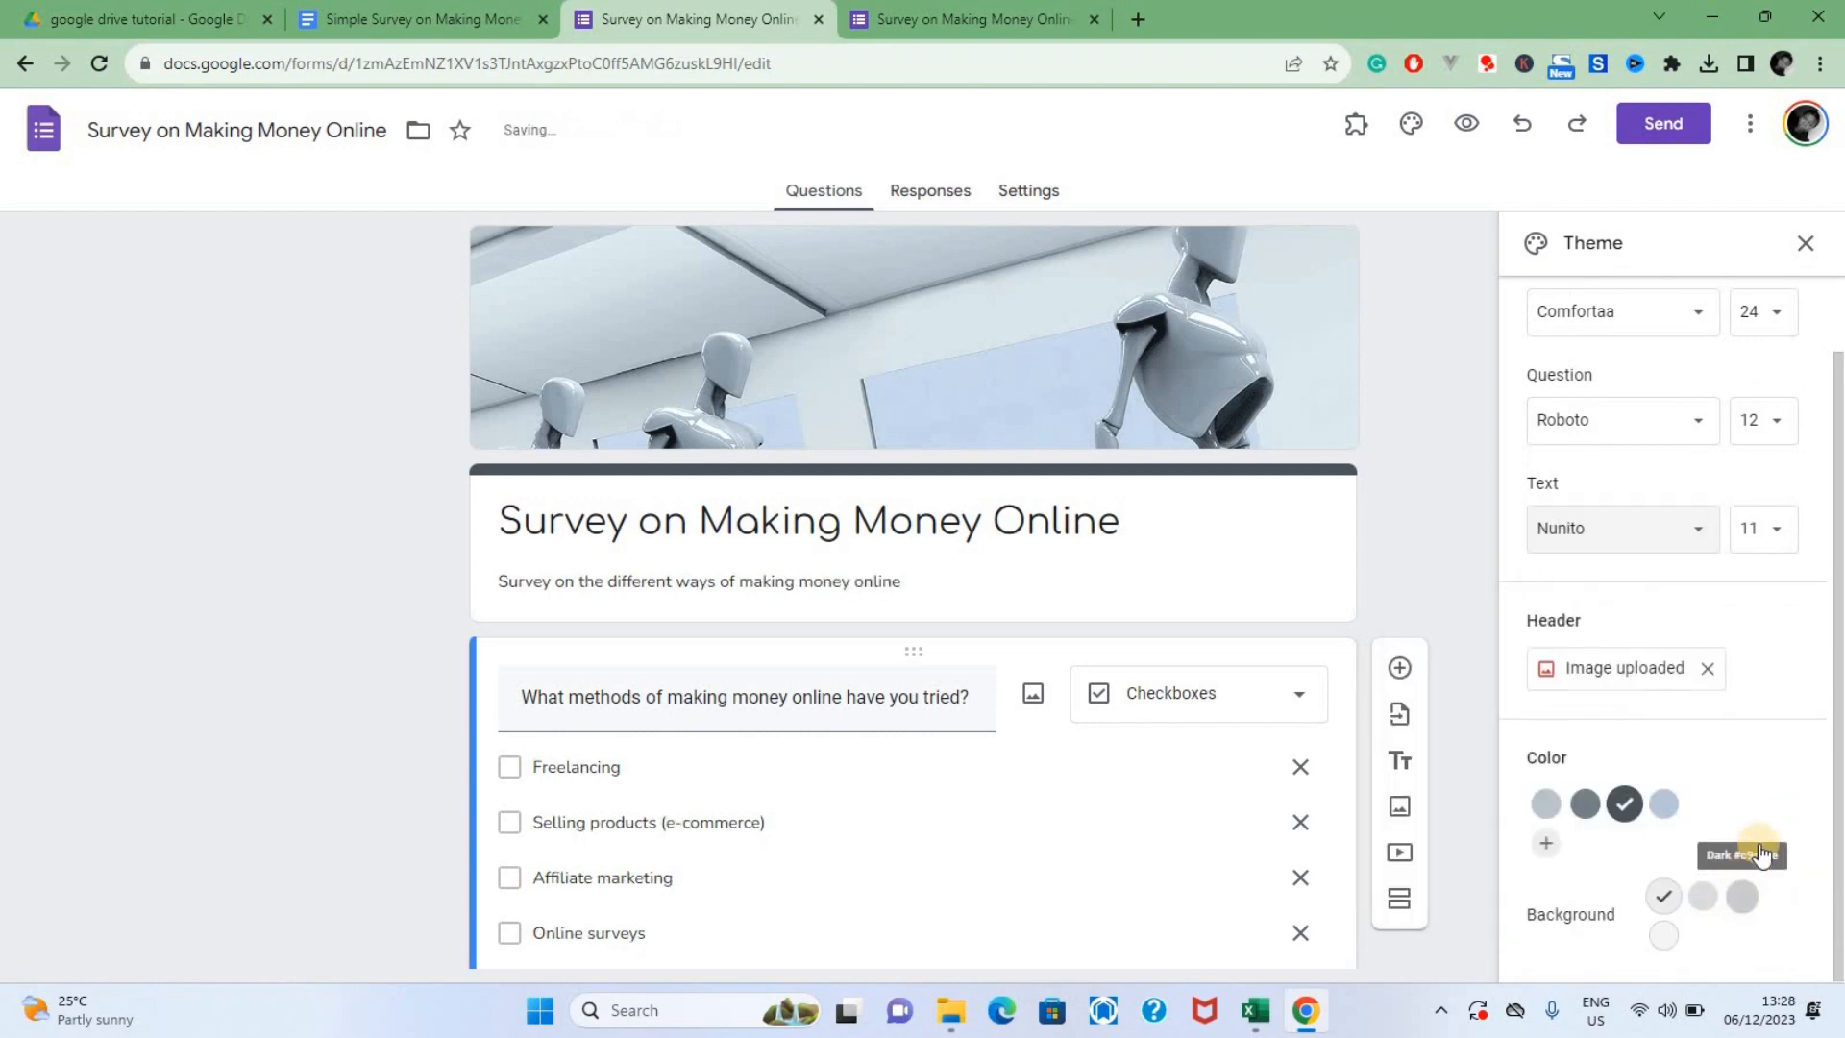
{"action": "left_click", "coordinate": [1265, 576]}
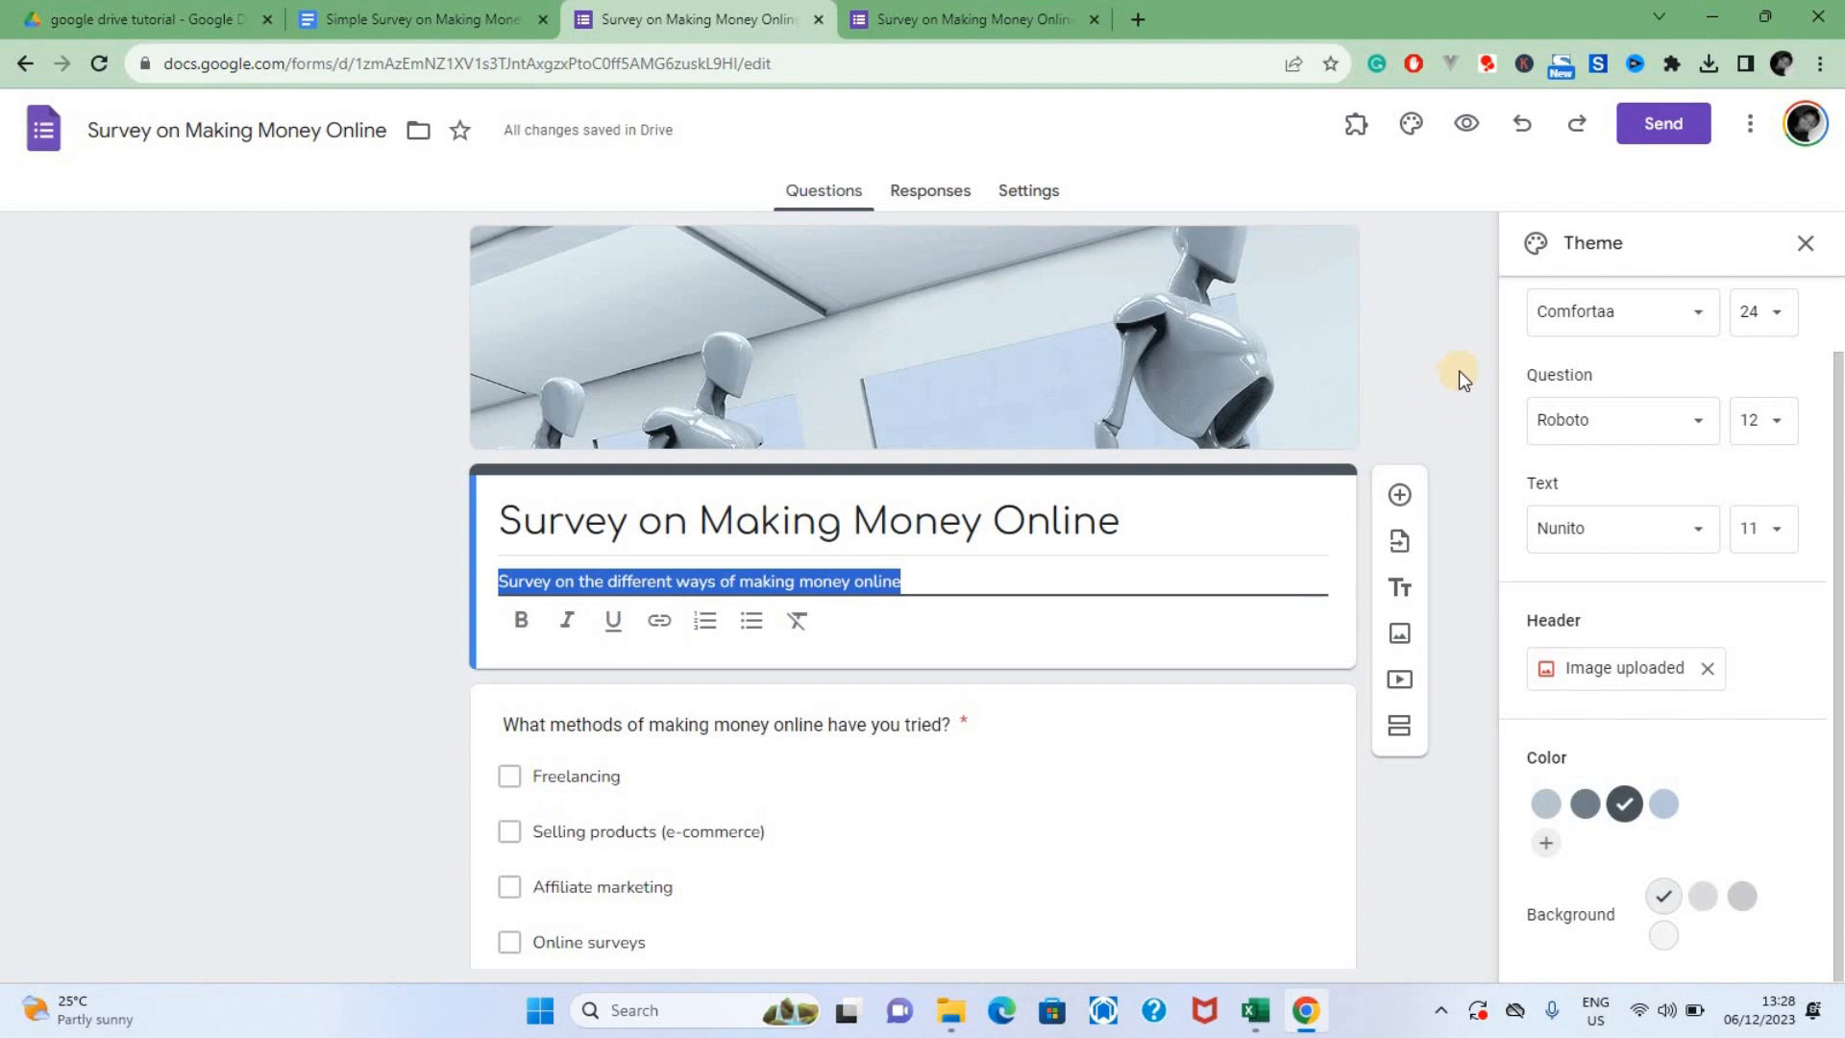
{"action": "scroll", "coordinate": [1458, 371], "scroll_direction": "down", "scroll_amount": 12}
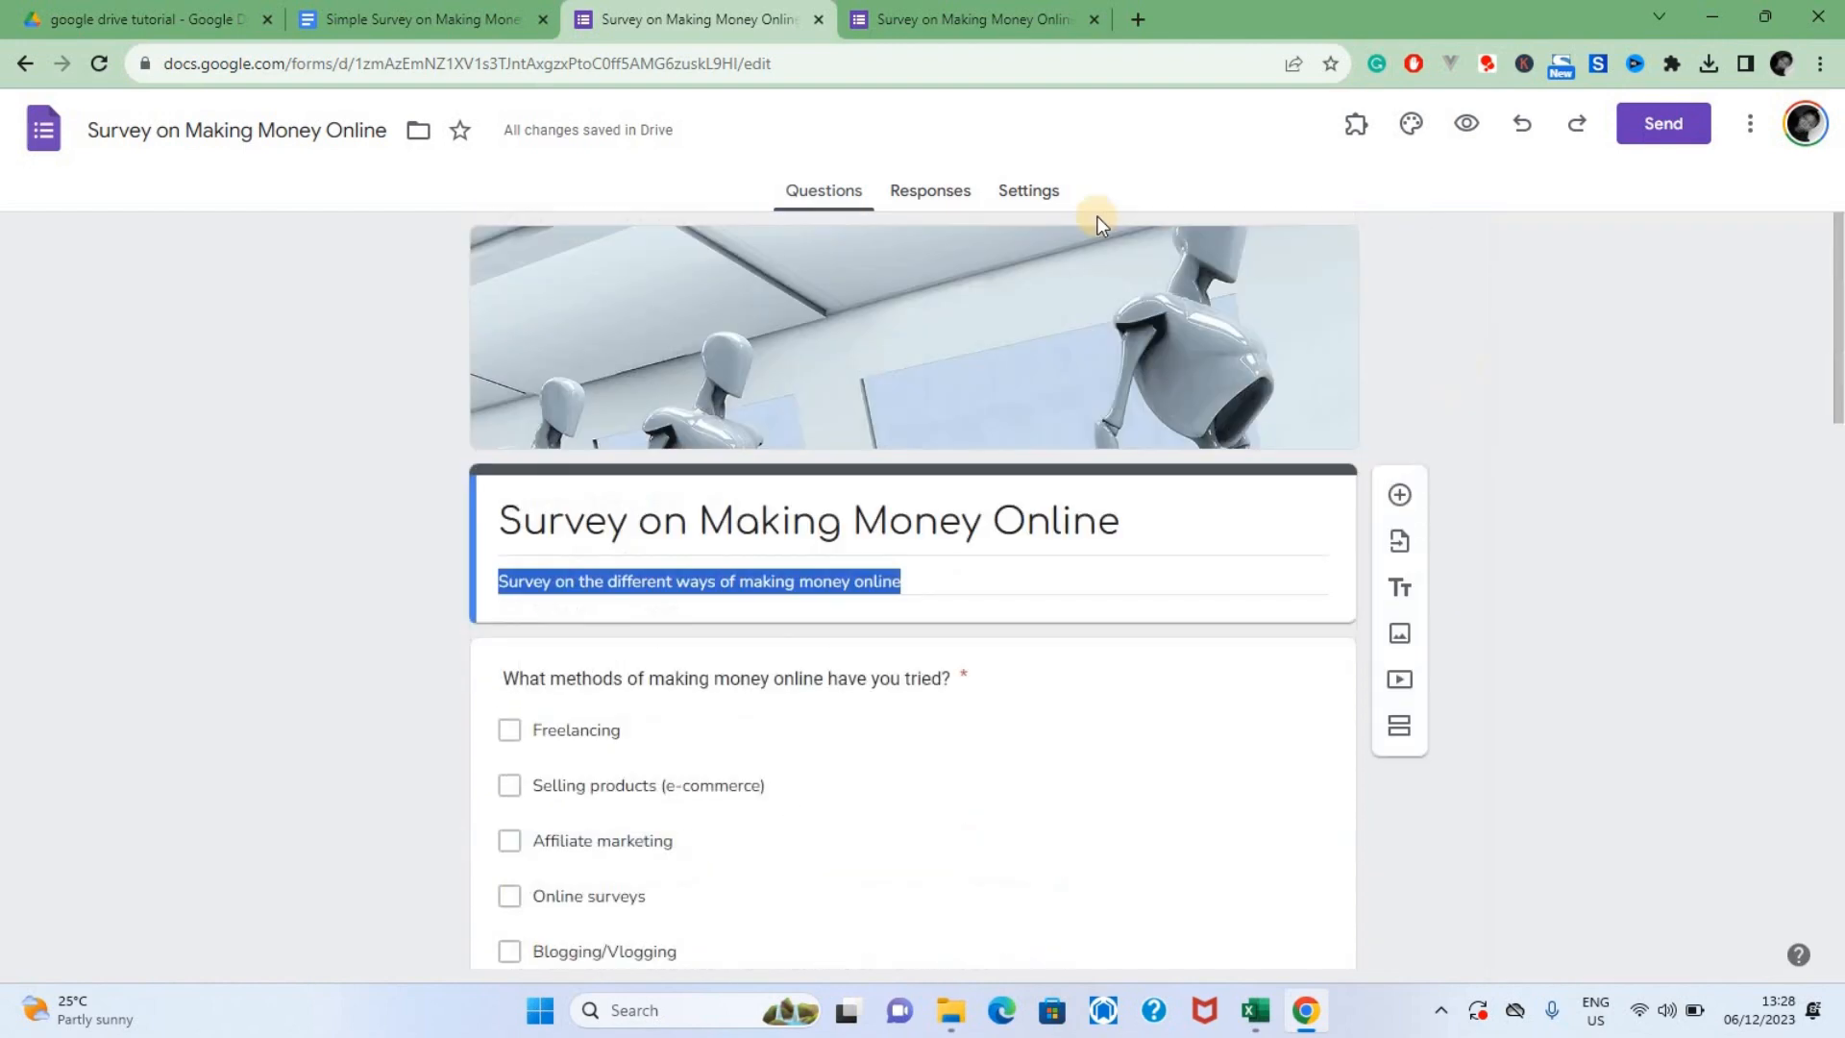
Look over the form's quiz, response and default settings, and return to the questions to review them down to the last one
{"action": "left_click", "coordinate": [1036, 194]}
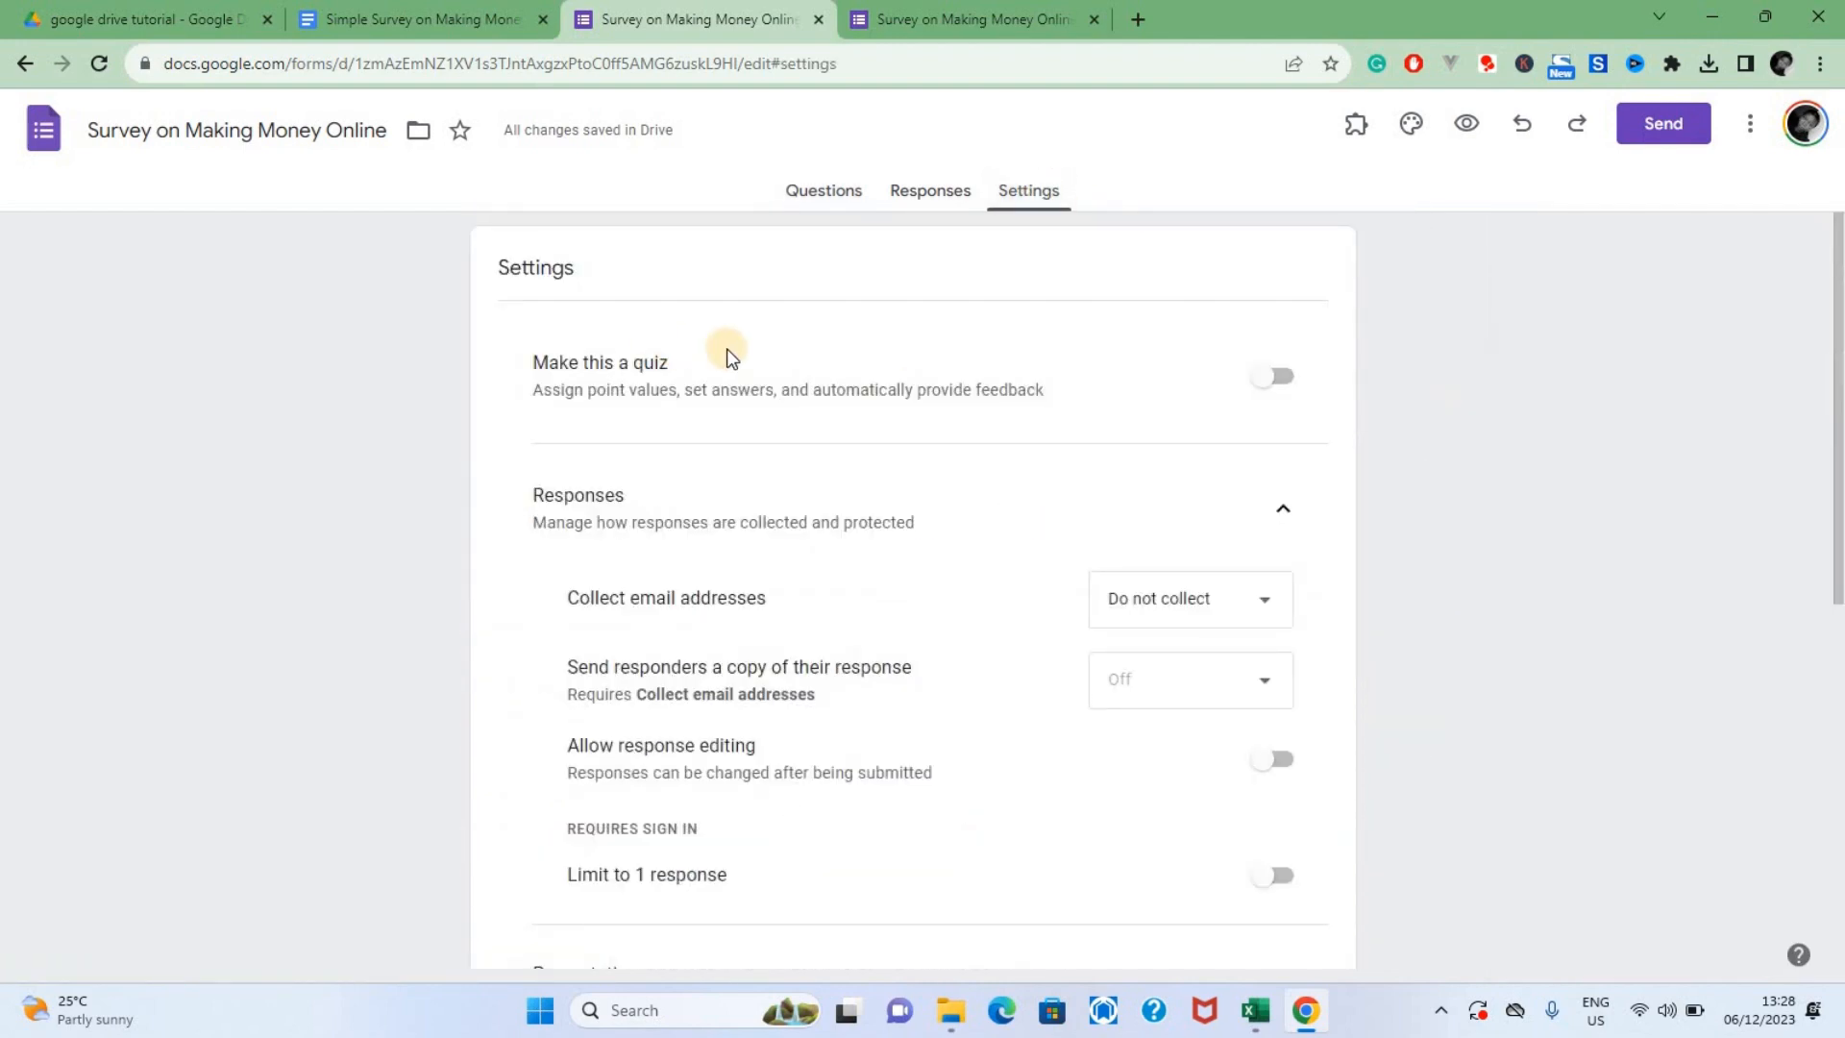
{"action": "scroll", "coordinate": [1584, 437], "scroll_direction": "down", "scroll_amount": 7}
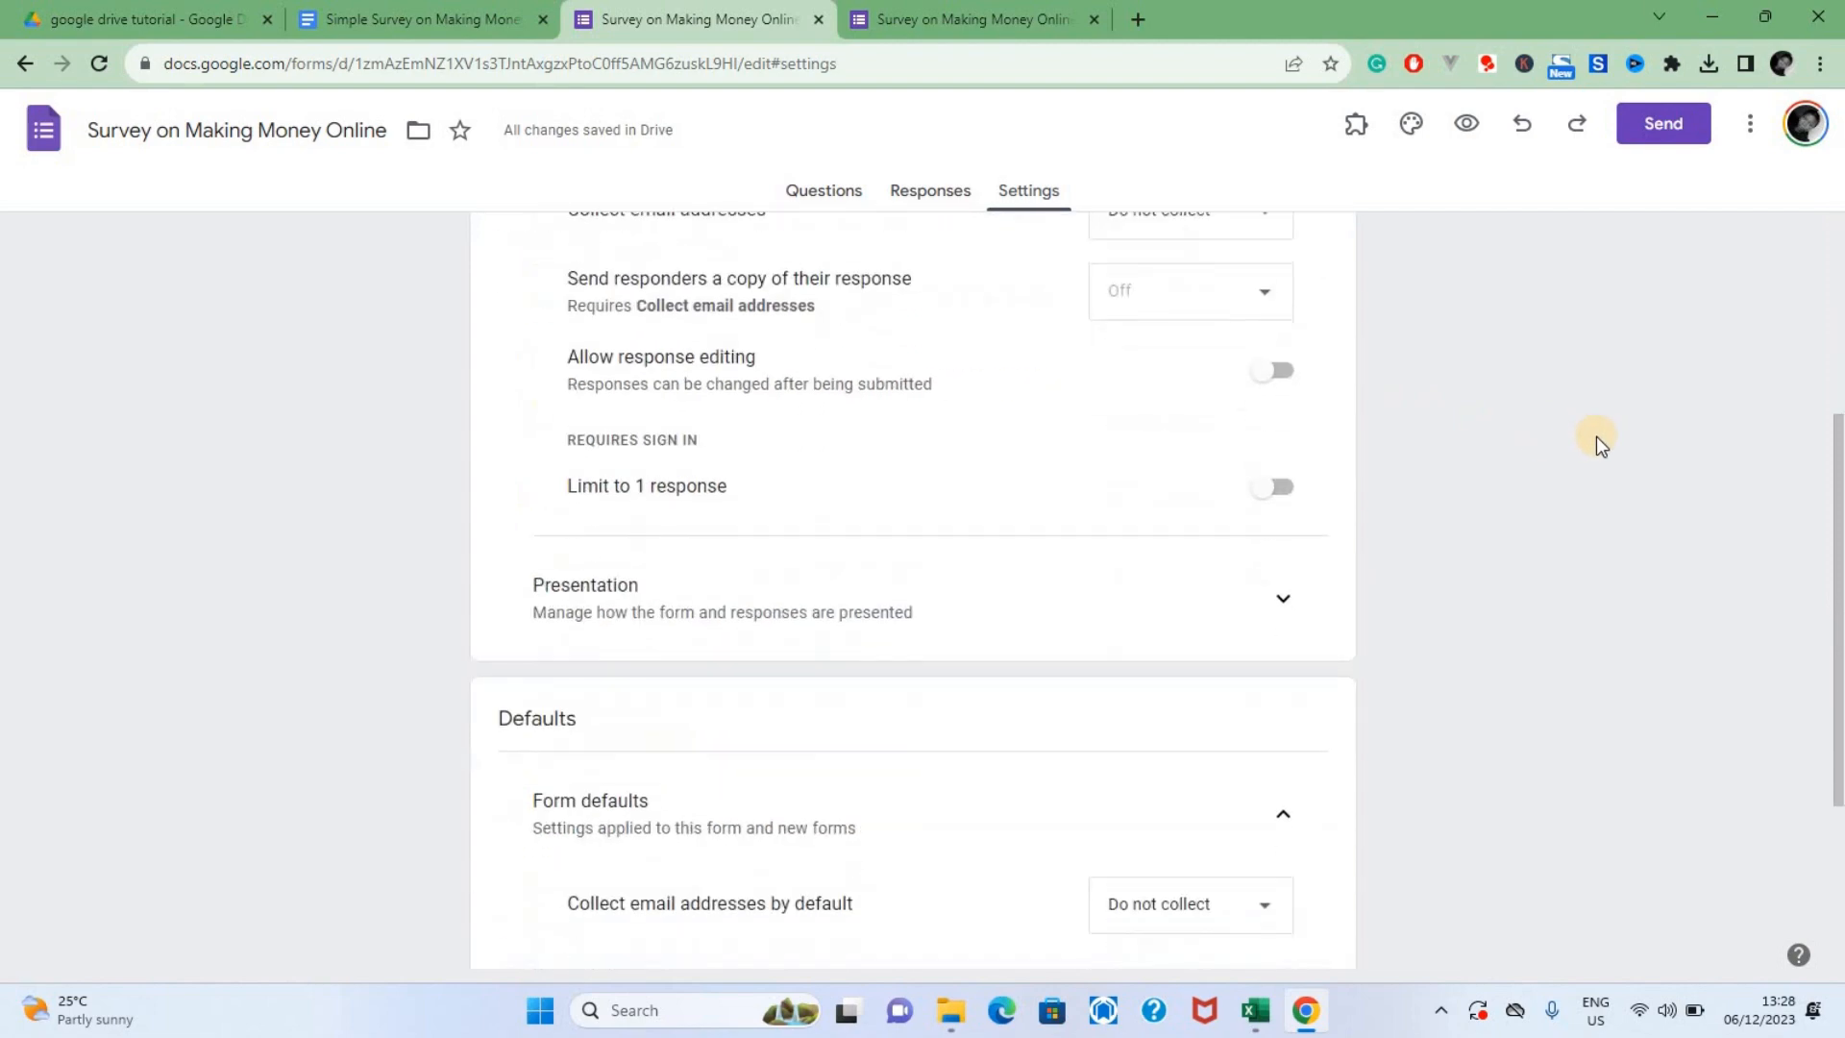
{"action": "scroll", "coordinate": [1166, 247], "scroll_direction": "up", "scroll_amount": 7}
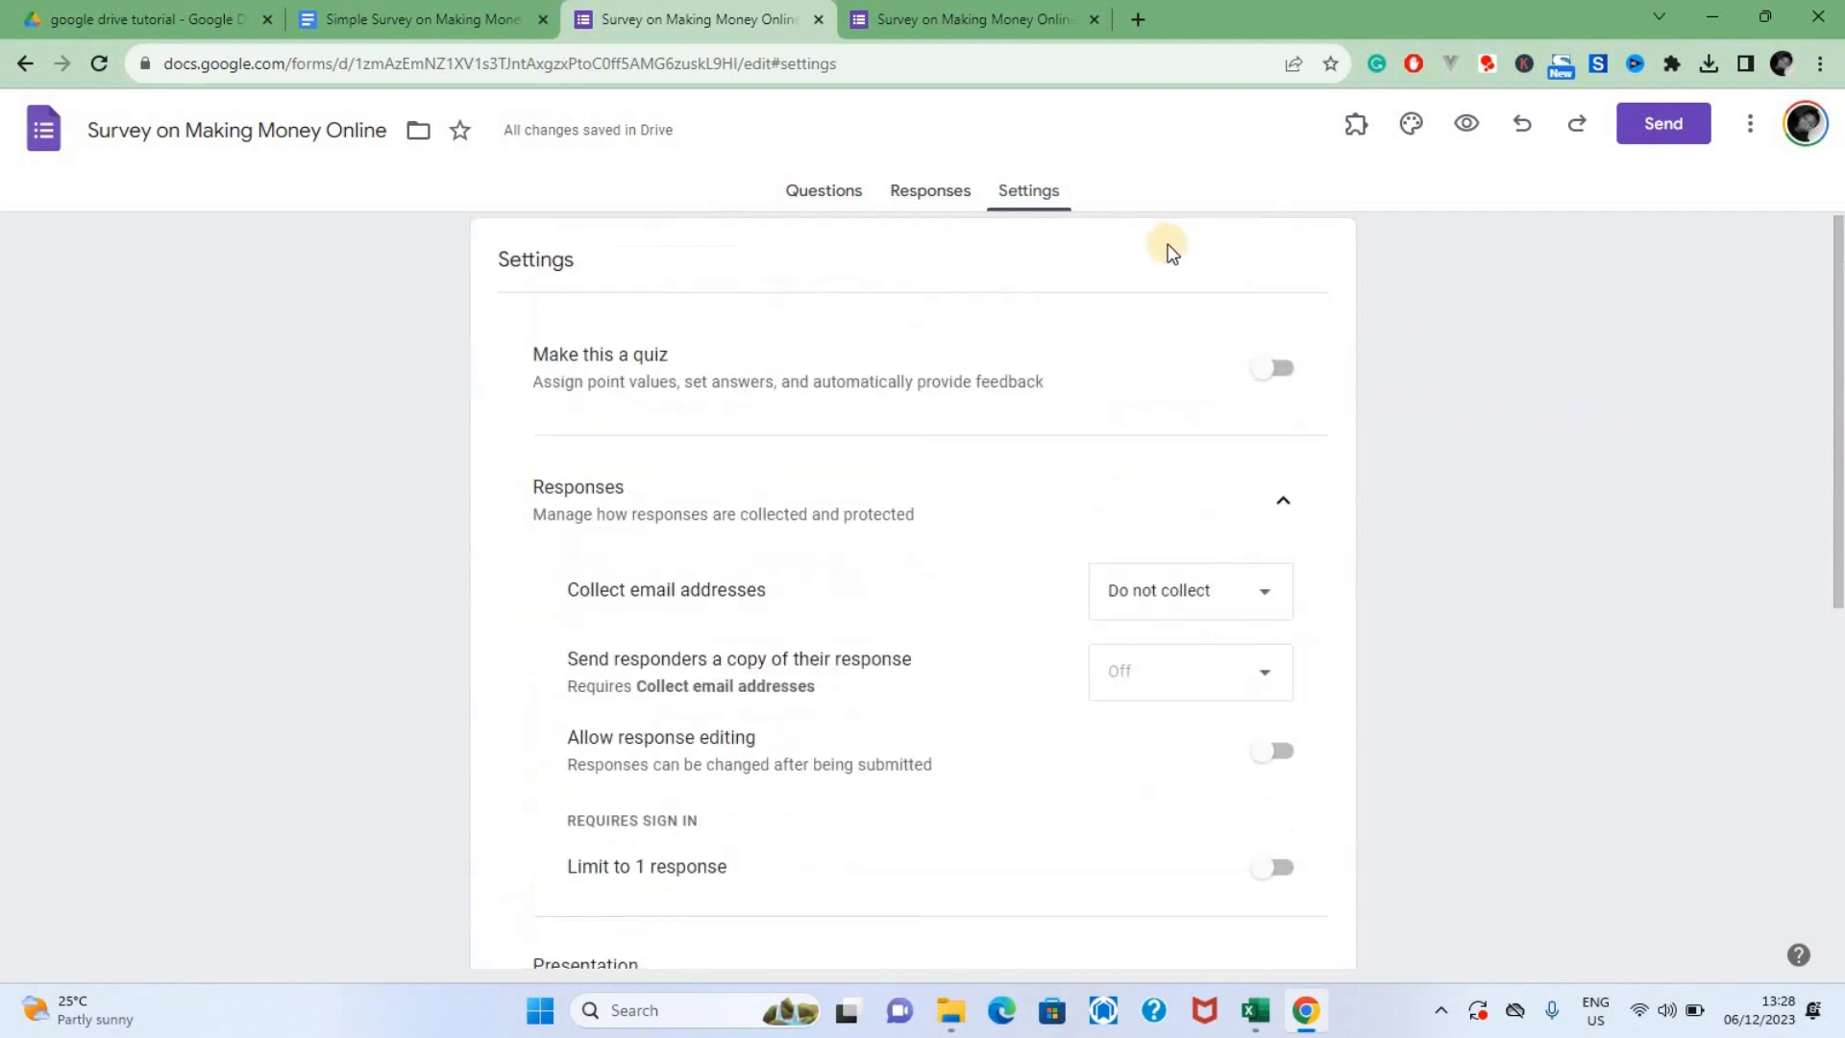
{"action": "left_click", "coordinate": [840, 193]}
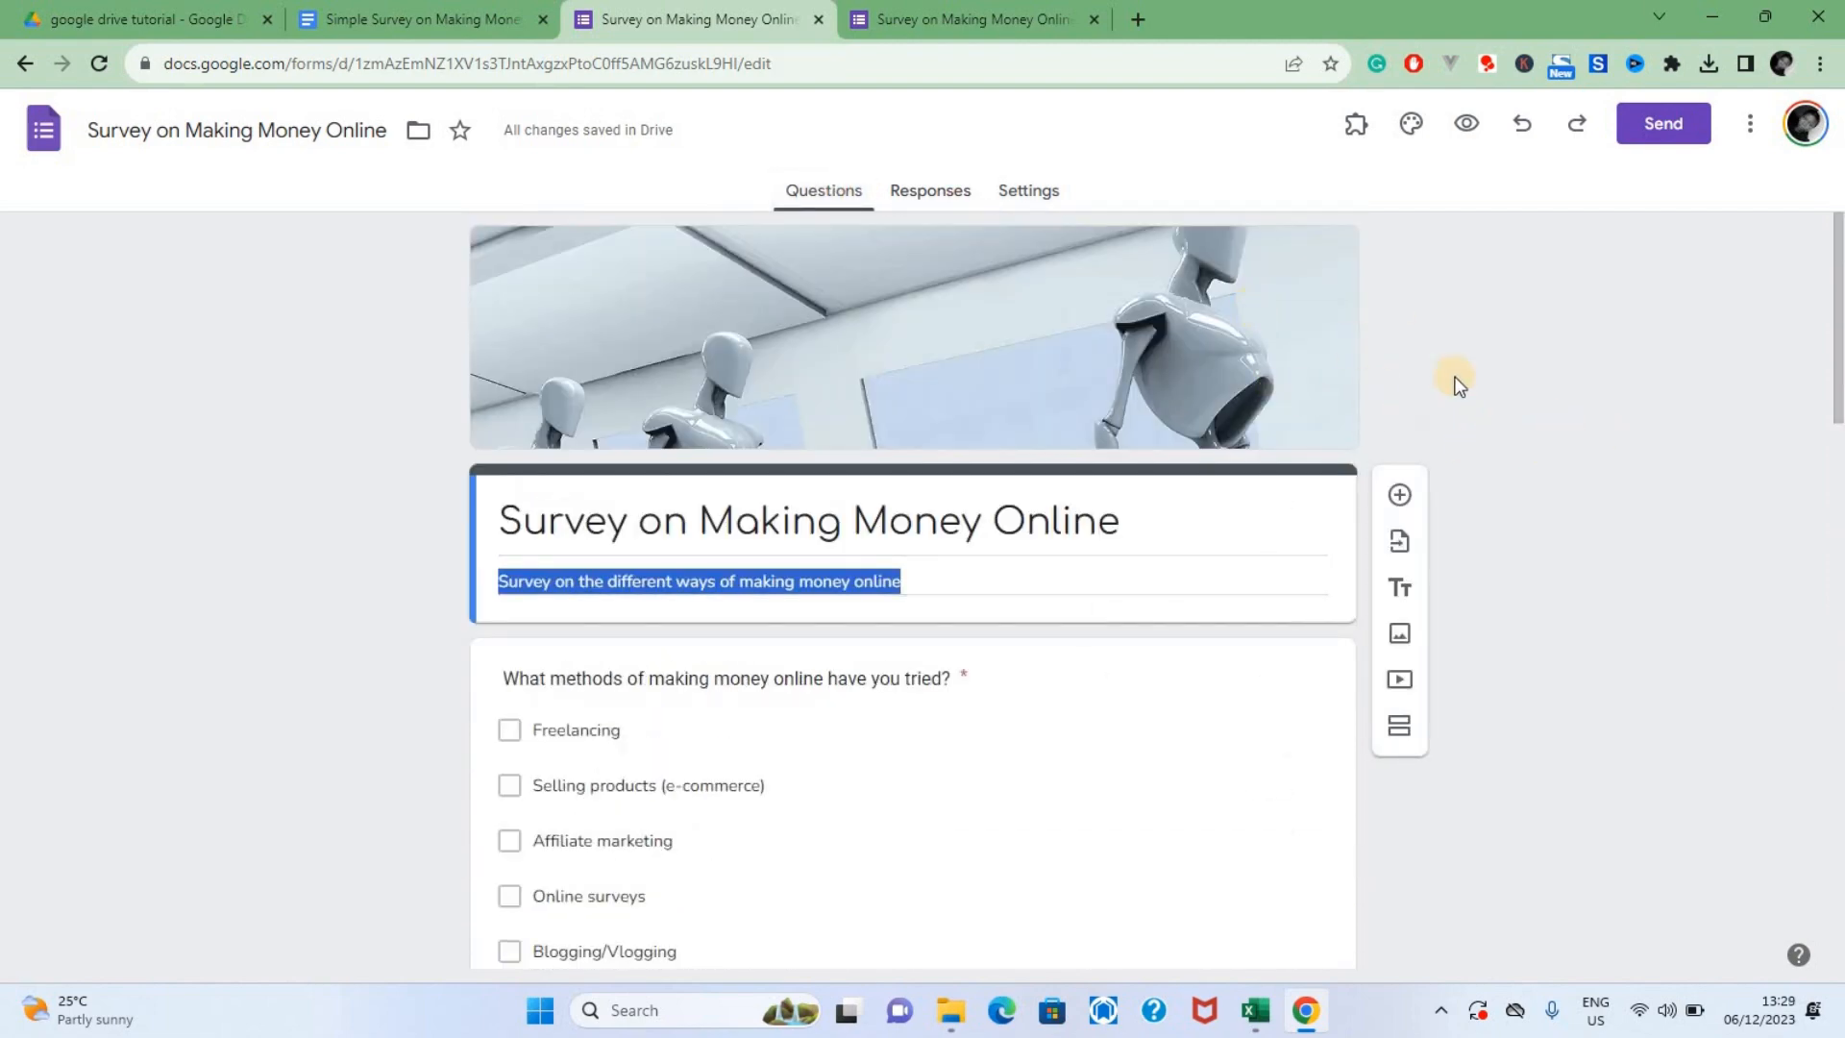
{"action": "scroll", "coordinate": [1186, 379], "scroll_direction": "down", "scroll_amount": 3}
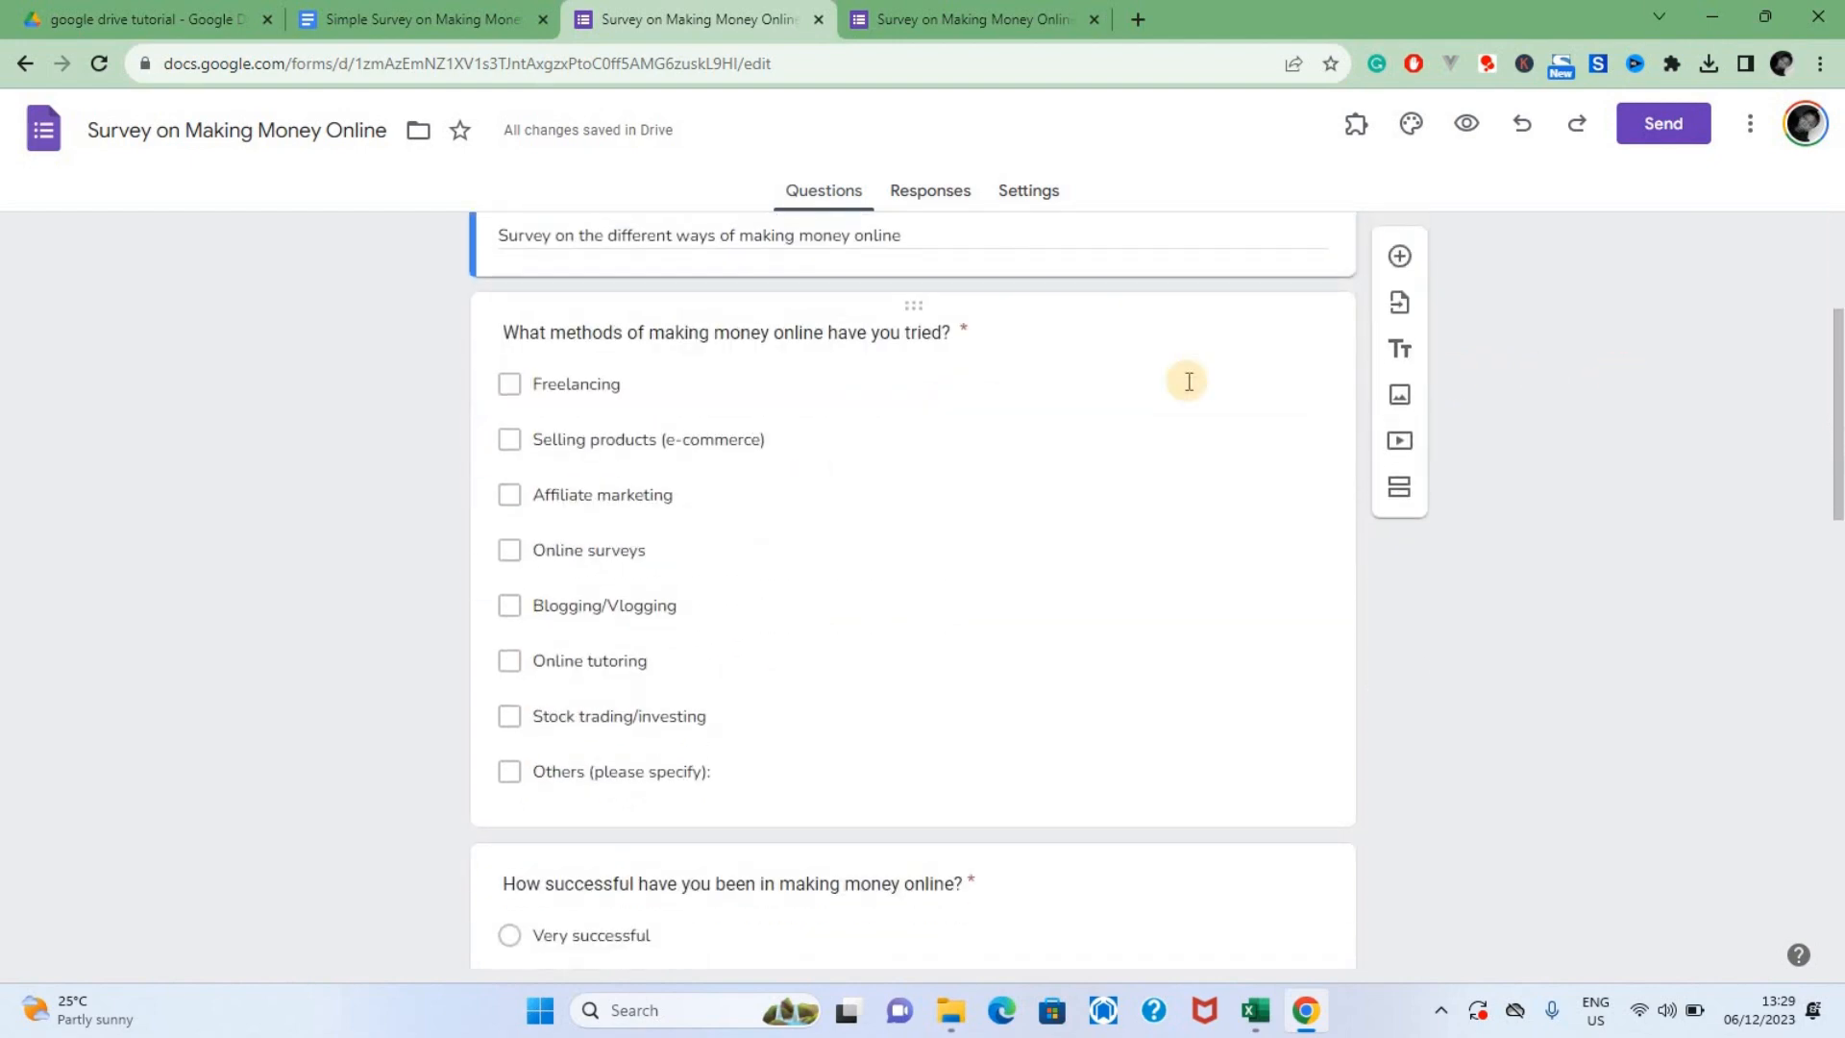
{"action": "scroll", "coordinate": [1192, 379], "scroll_direction": "down", "scroll_amount": 13}
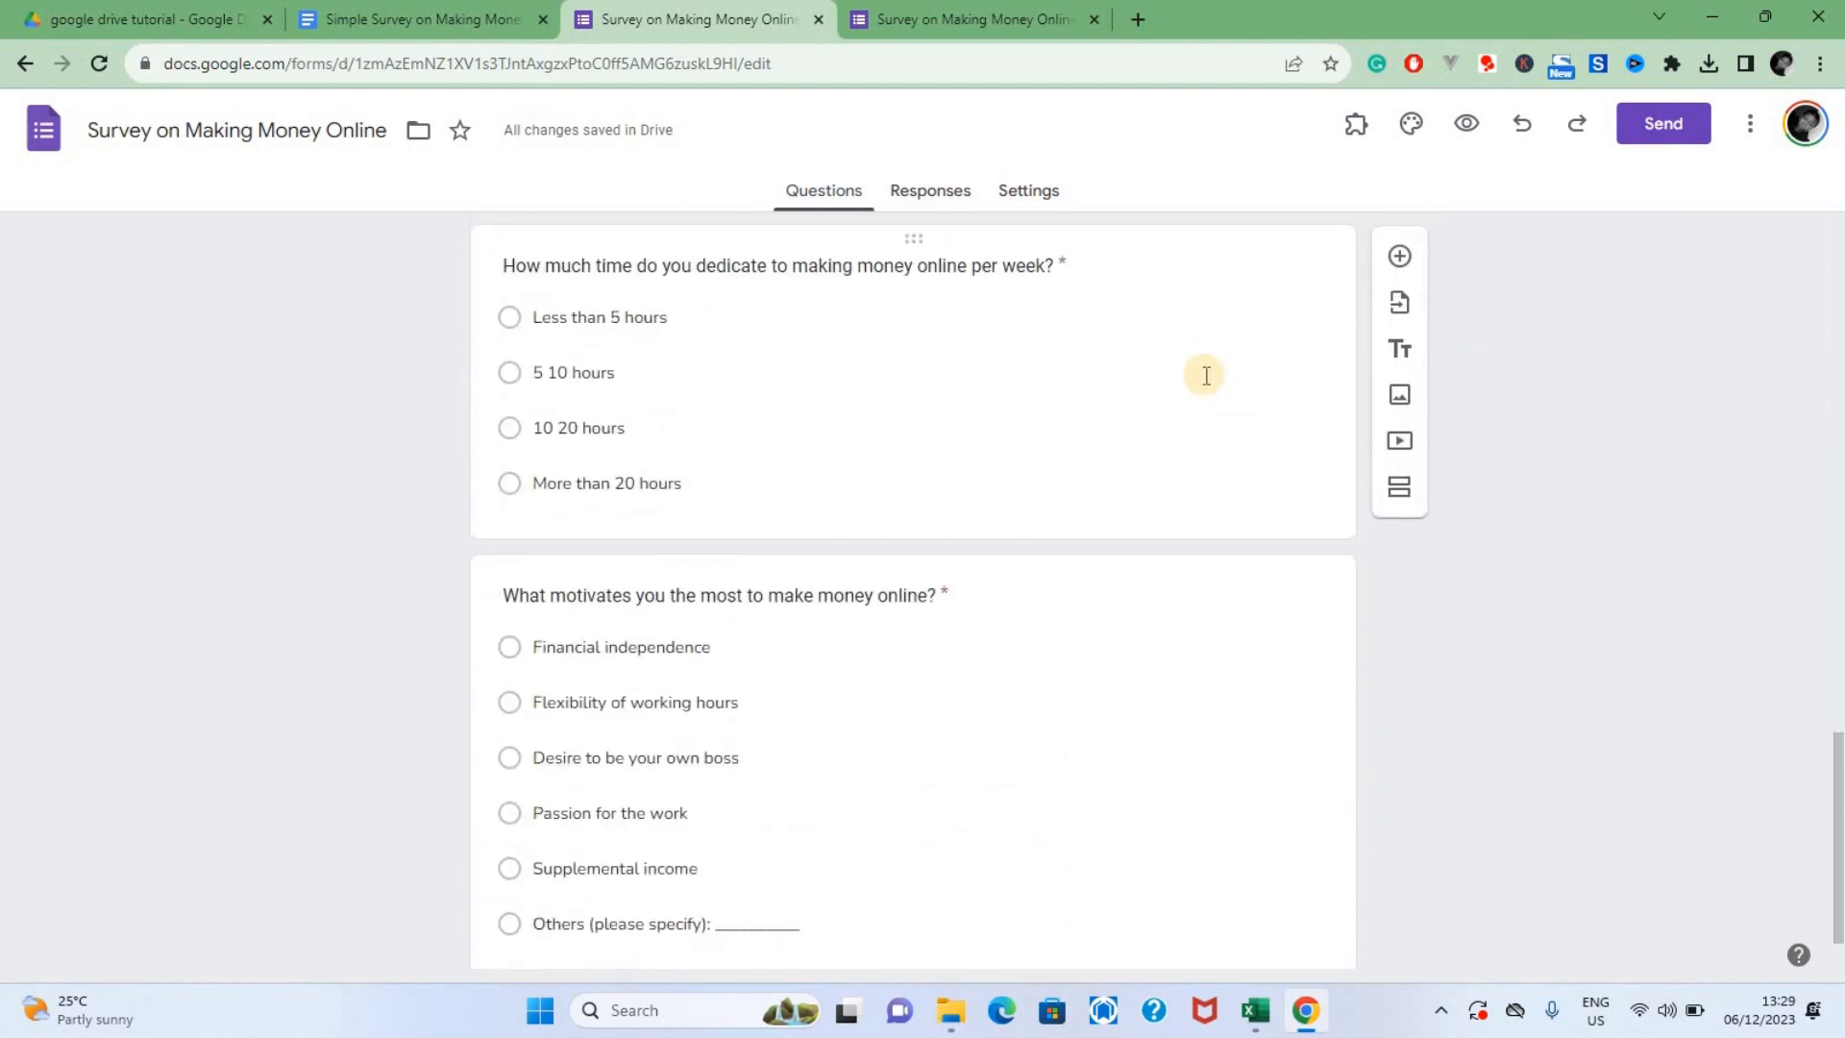
Open the form's sending options, choose sharing by link, shorten the URL and copy it
{"action": "left_click", "coordinate": [1636, 132]}
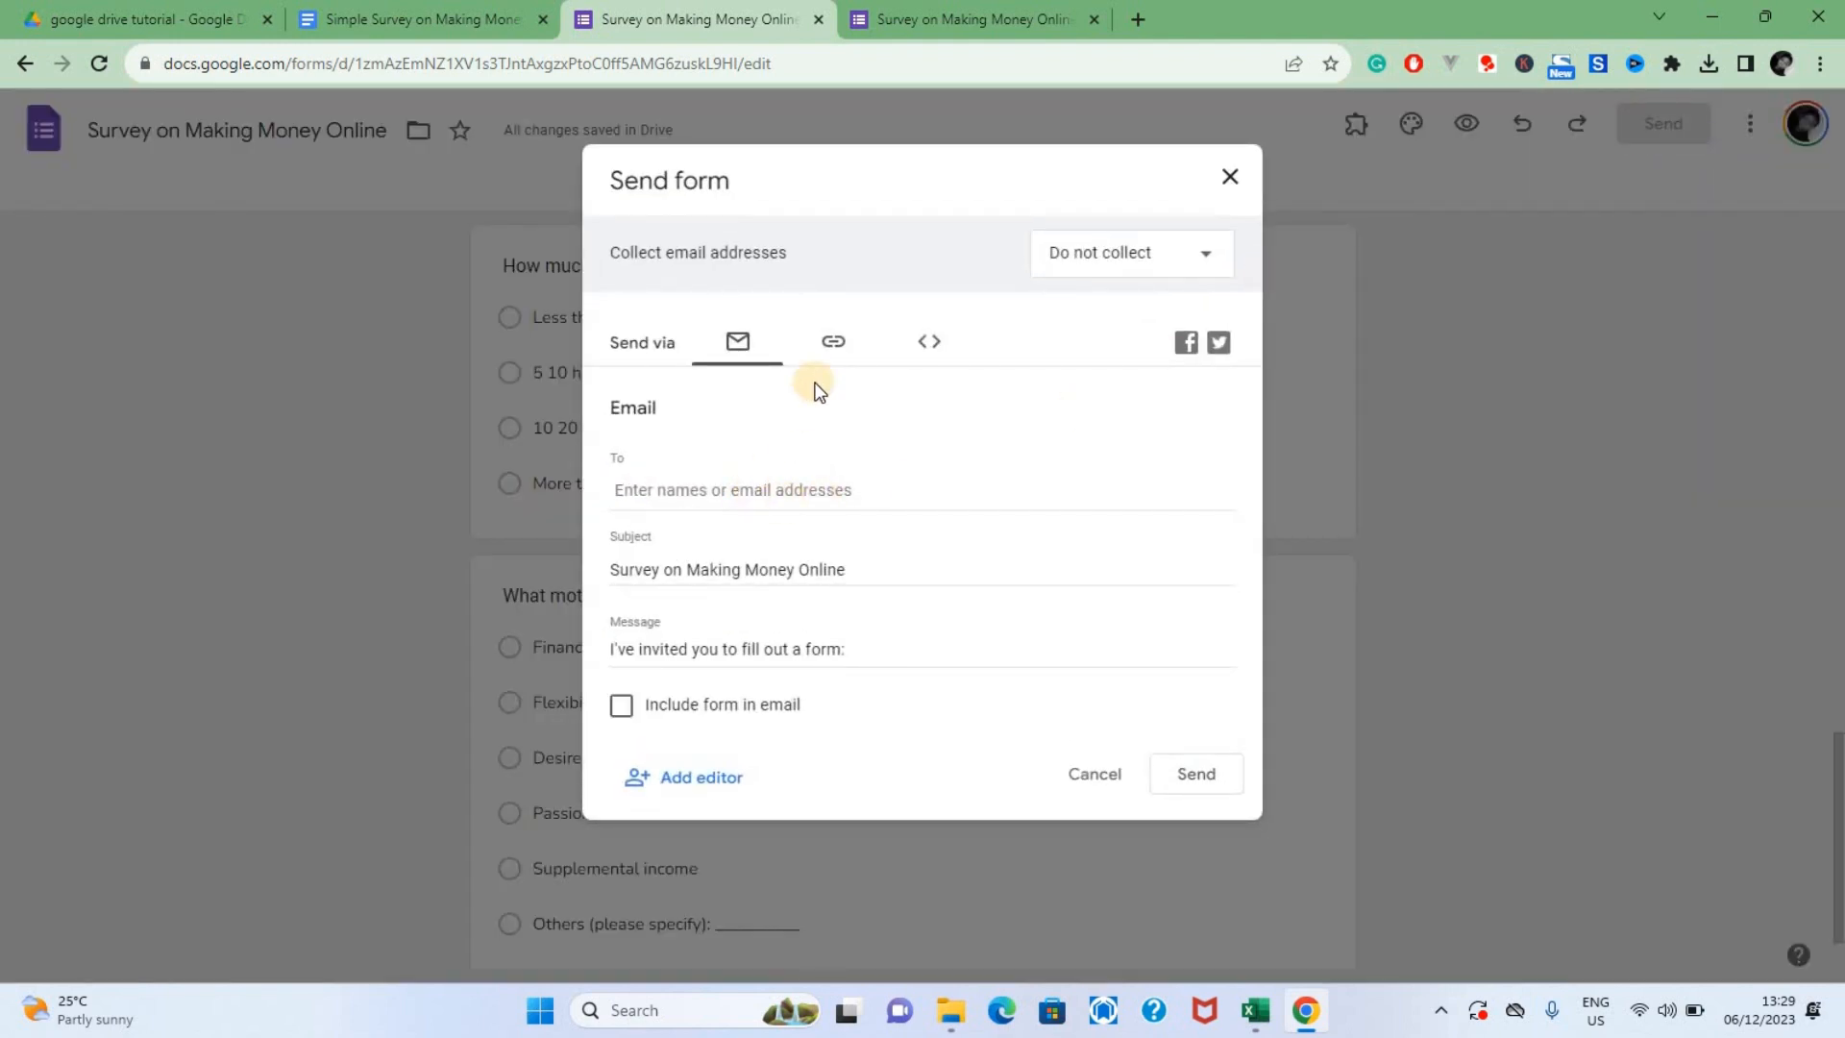
{"action": "left_click", "coordinate": [832, 348]}
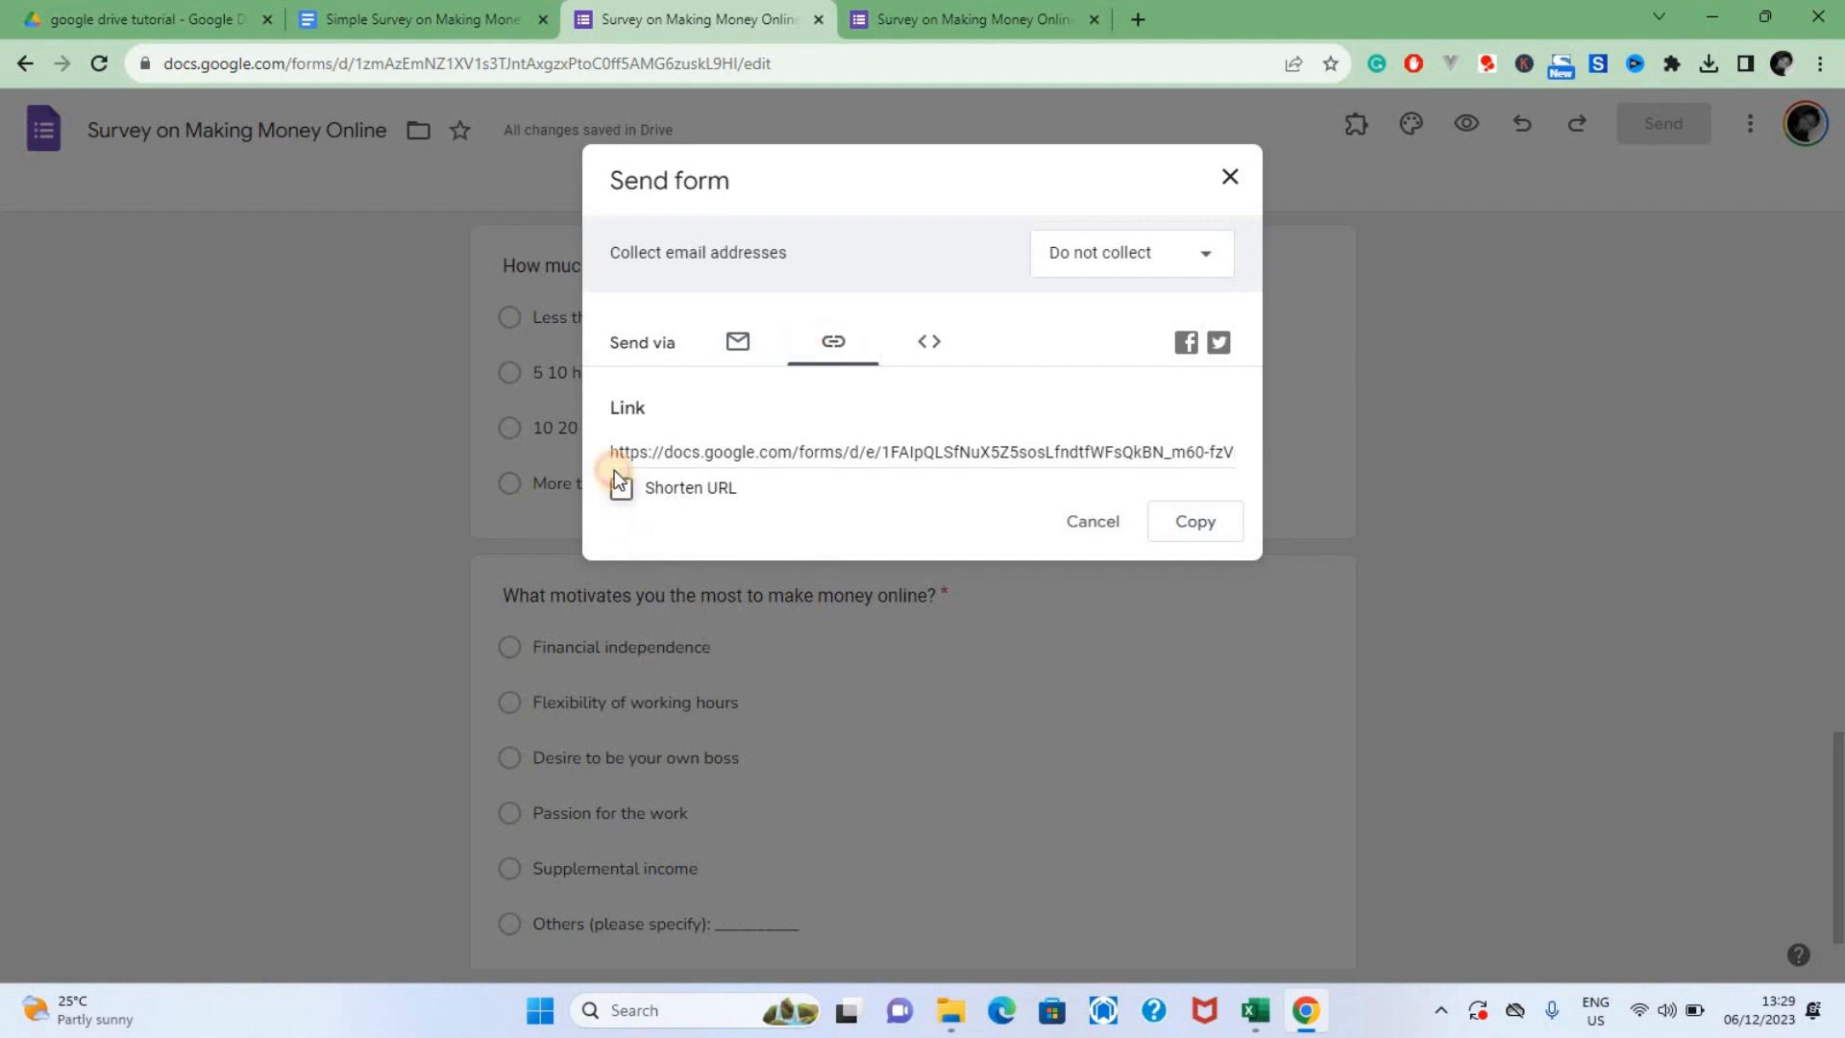
{"action": "left_click", "coordinate": [1192, 521]}
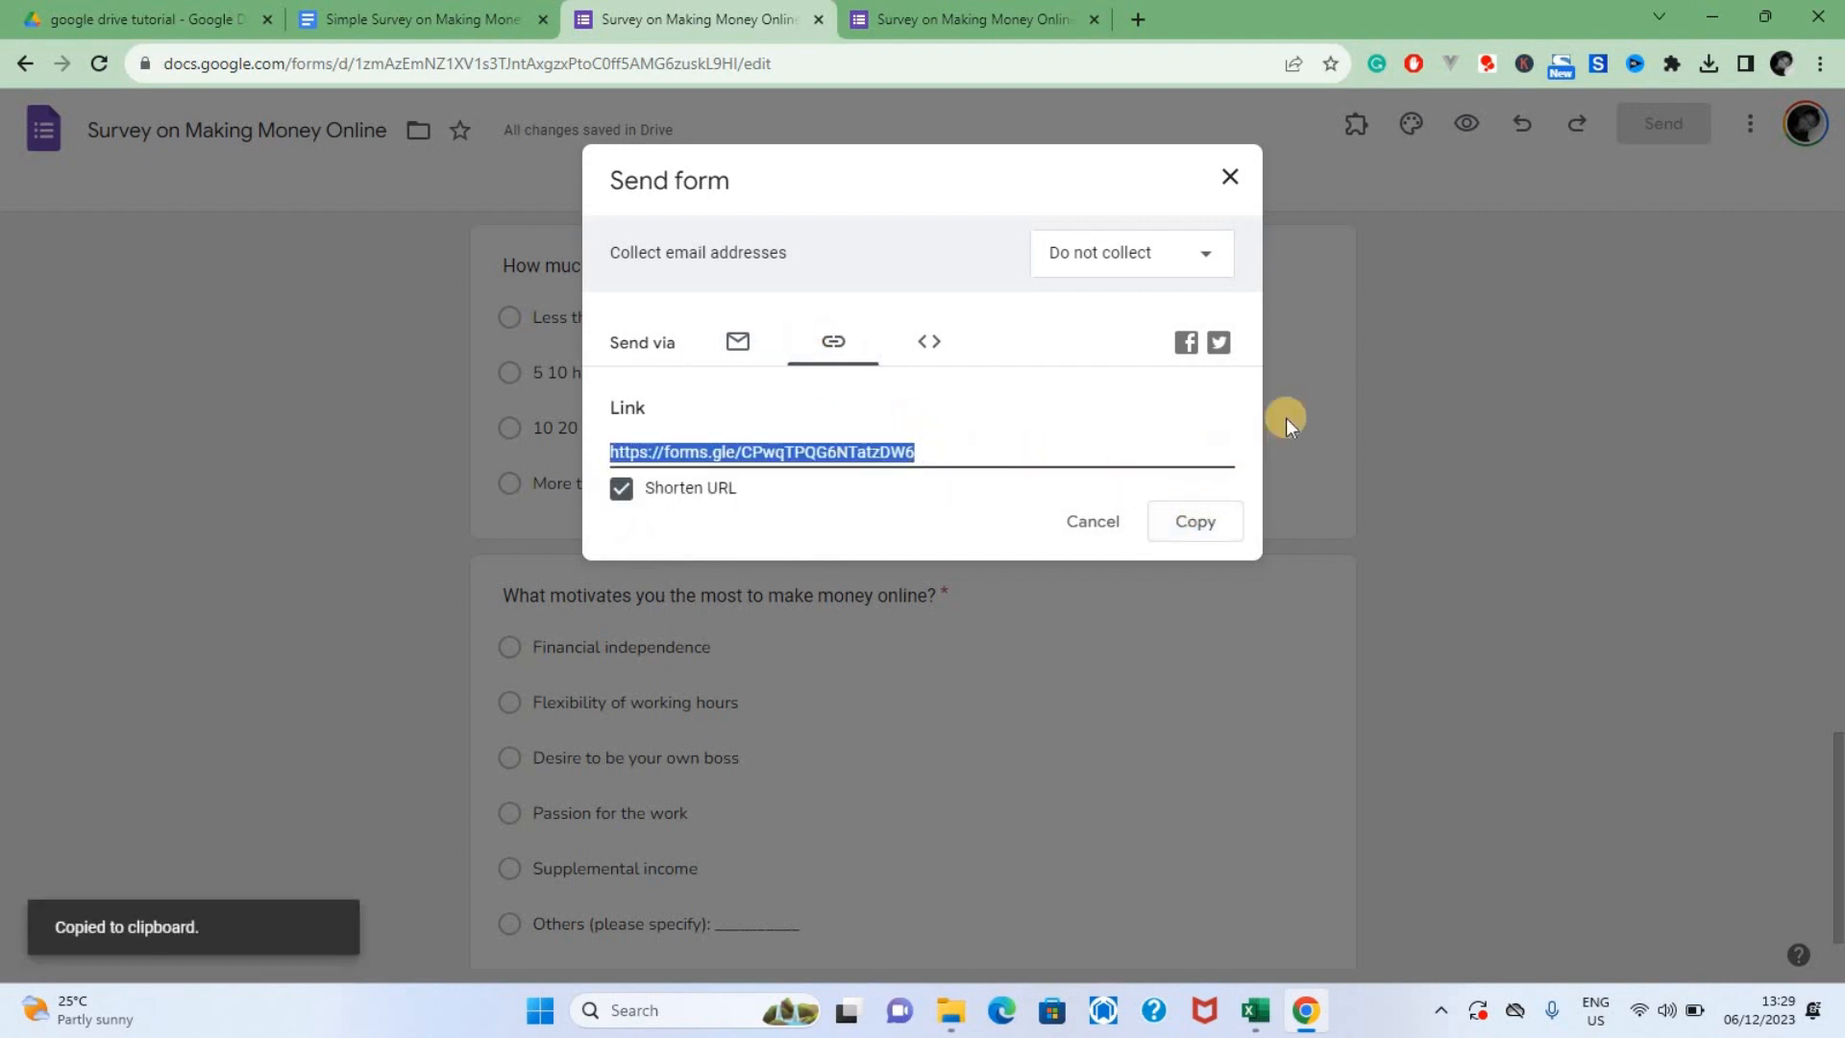